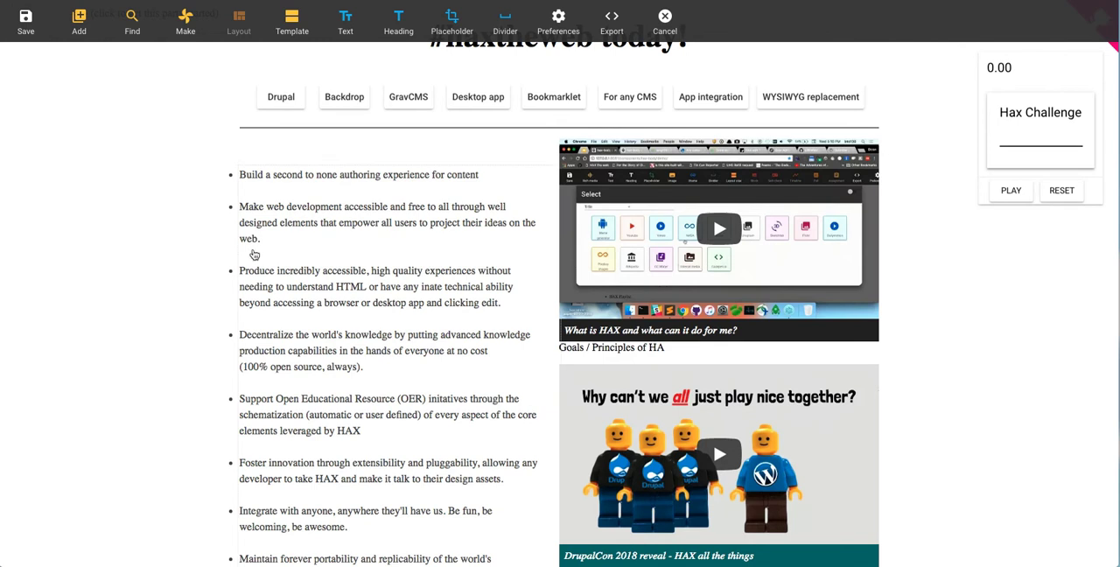
# Step: Reload the page and open it for editing again
pyautogui.press('super+r')
pyautogui.press('Return')
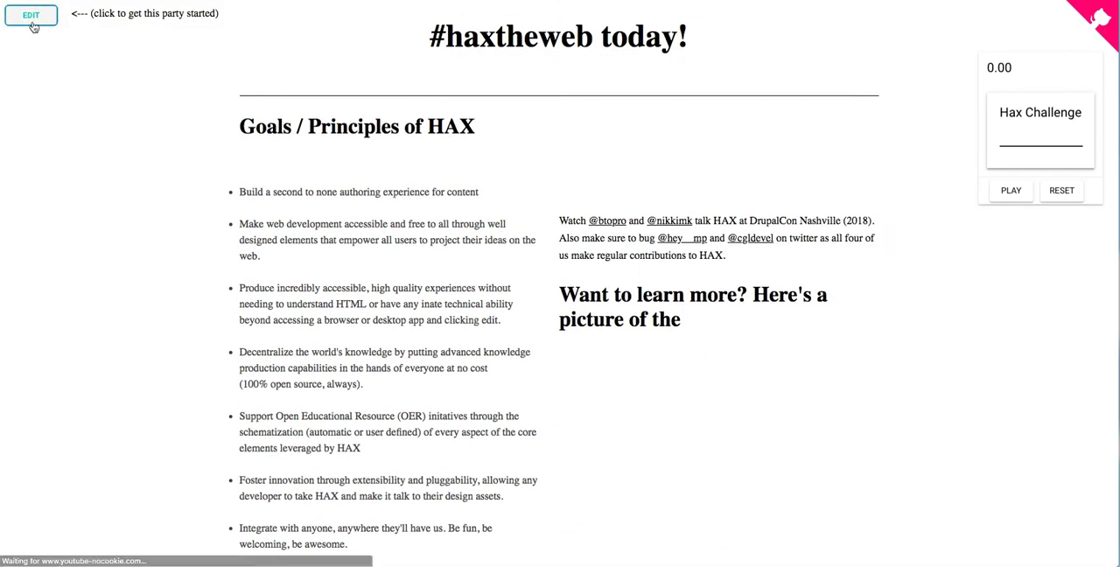
pyautogui.click(33, 18)
# Step: Split the heading "Goals / Principles of HAX" into separate lines: "Goals / Princ", "iples of H", "A" and "X"
pyautogui.click(403, 158)
pyautogui.click(357, 162)
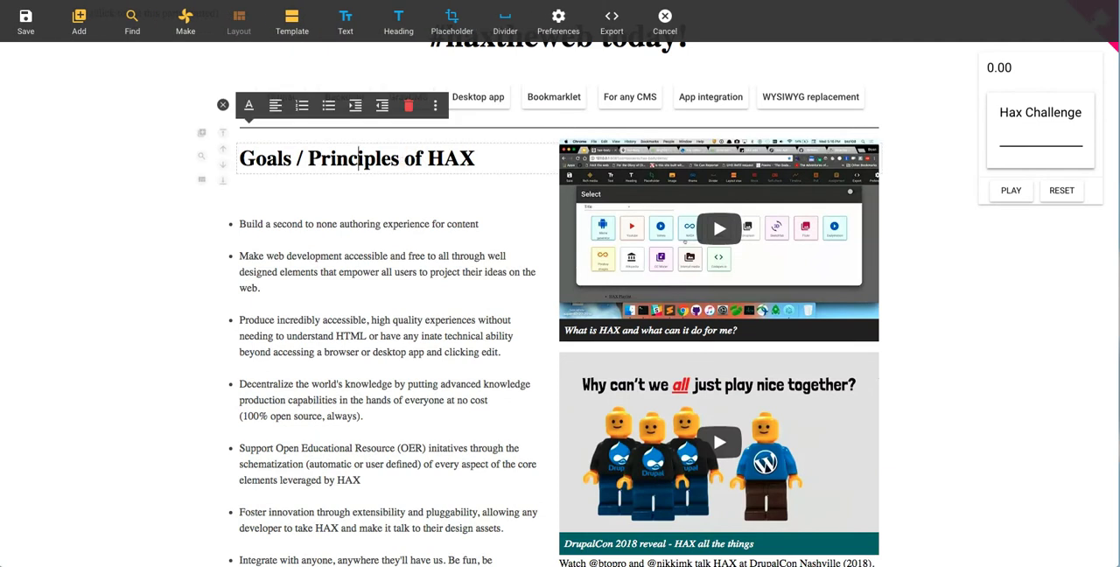
pyautogui.press('Return')
pyautogui.click(324, 202)
pyautogui.press('Return')
pyautogui.click(253, 244)
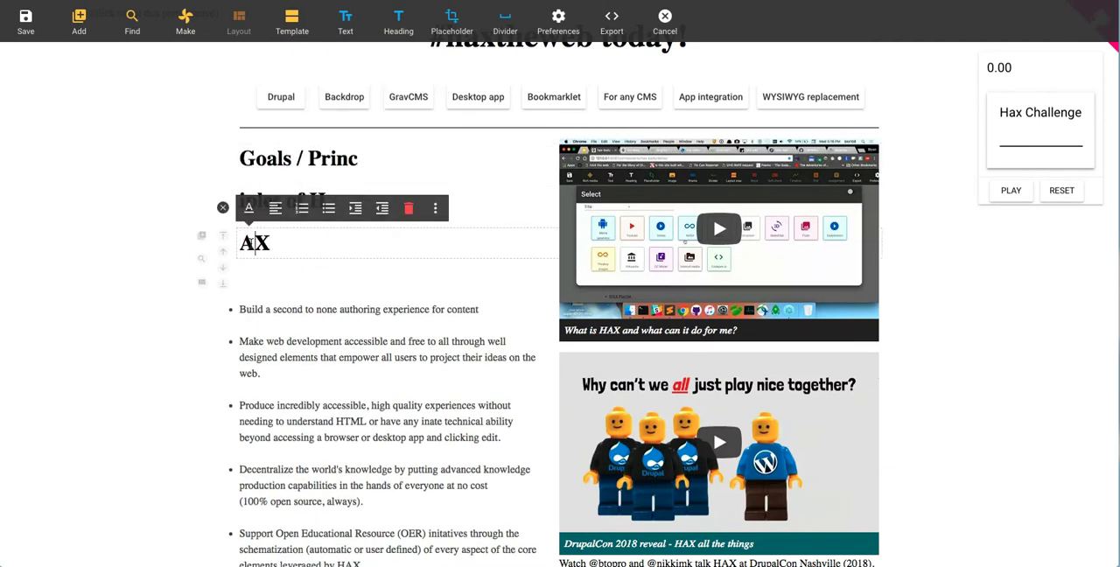
pyautogui.press('Return')
# Step: Add a paragraph reading "dfdsfsfsfs" below the "X" heading and split "iples of H" before the "s"
pyautogui.click(312, 282)
pyautogui.press('Return')
pyautogui.write('dfdsfsfsfs')
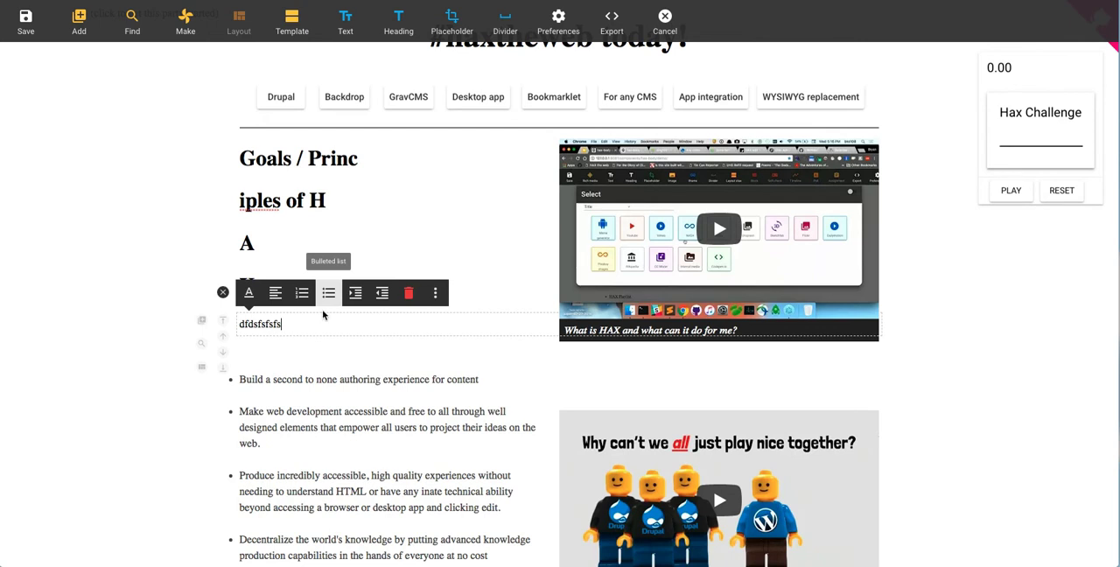
pyautogui.click(282, 199)
pyautogui.press('Return')
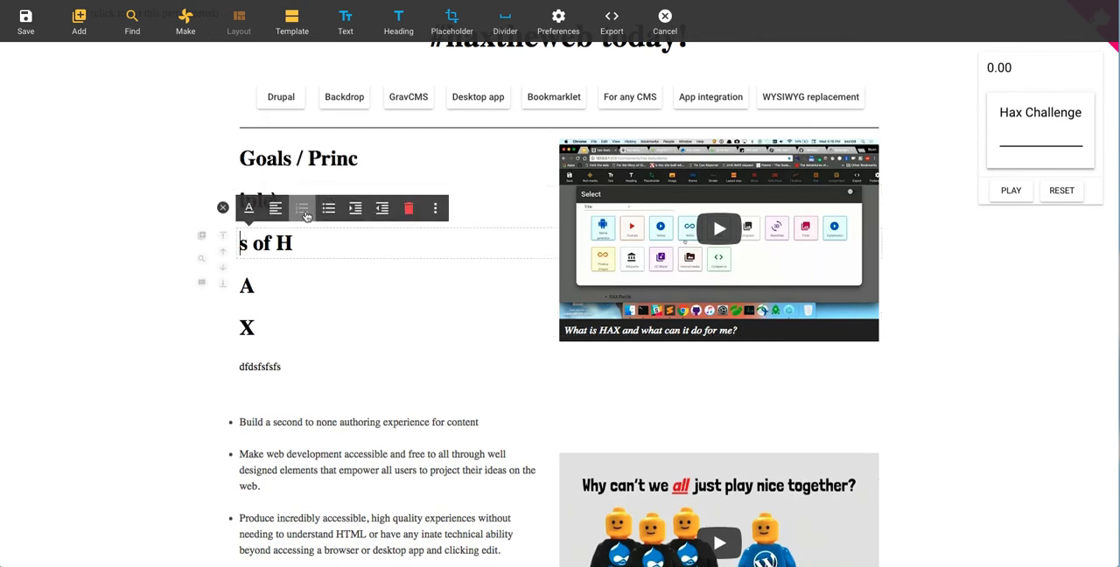
# Step: Delete the "Goals / Princ" and "iple\" heading lines at the start of the section
pyautogui.doubleClick(334, 160)
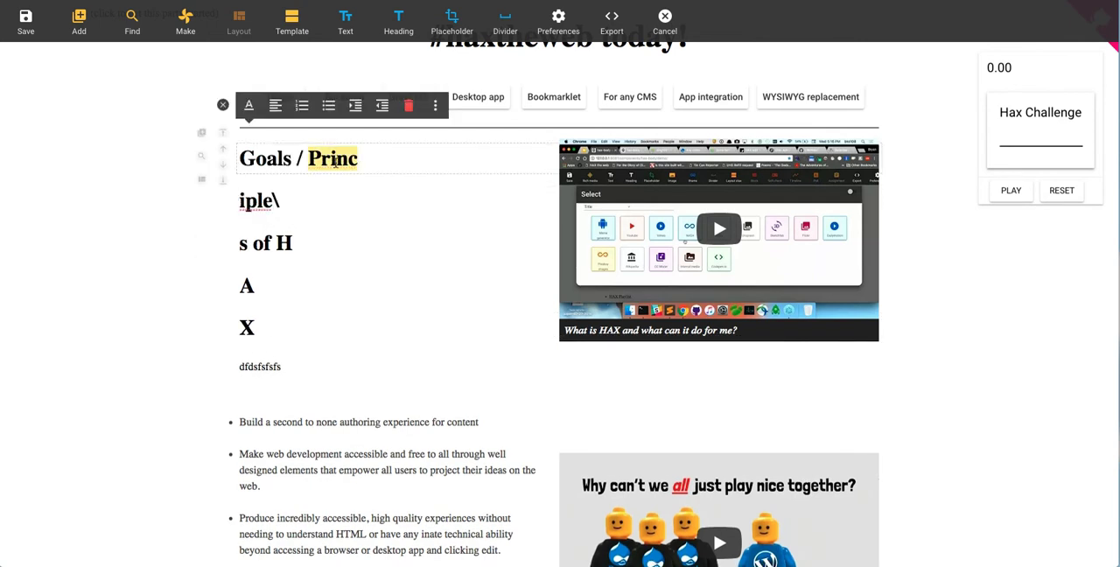
pyautogui.click(297, 159)
pyautogui.moveTo(268, 159); pyautogui.dragTo(420, 169)
pyautogui.press('BackSpace')
pyautogui.press('BackSpace')
pyautogui.press('BackSpace')
pyautogui.press('BackSpace')
pyautogui.click(289, 156)
pyautogui.press('BackSpace')
pyautogui.press('BackSpace')
pyautogui.press('BackSpace')
pyautogui.press('BackSpace')
pyautogui.press('BackSpace')
pyautogui.press('BackSpace')
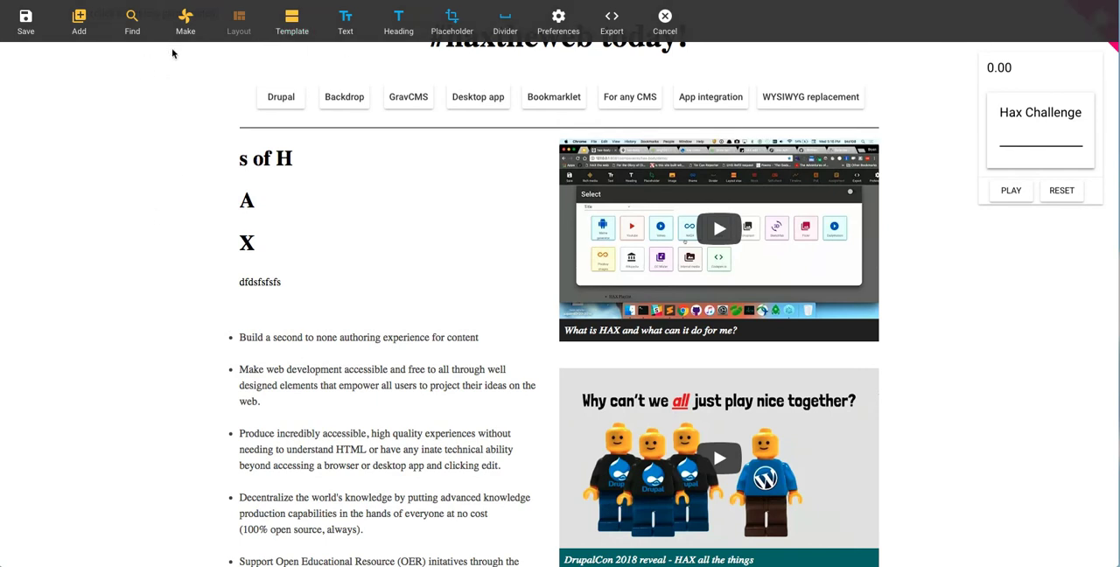
# Step: Look through the rest of the page, the searchable media sources and the gizmos that can be made
pyautogui.scroll(-20, 300, 200)
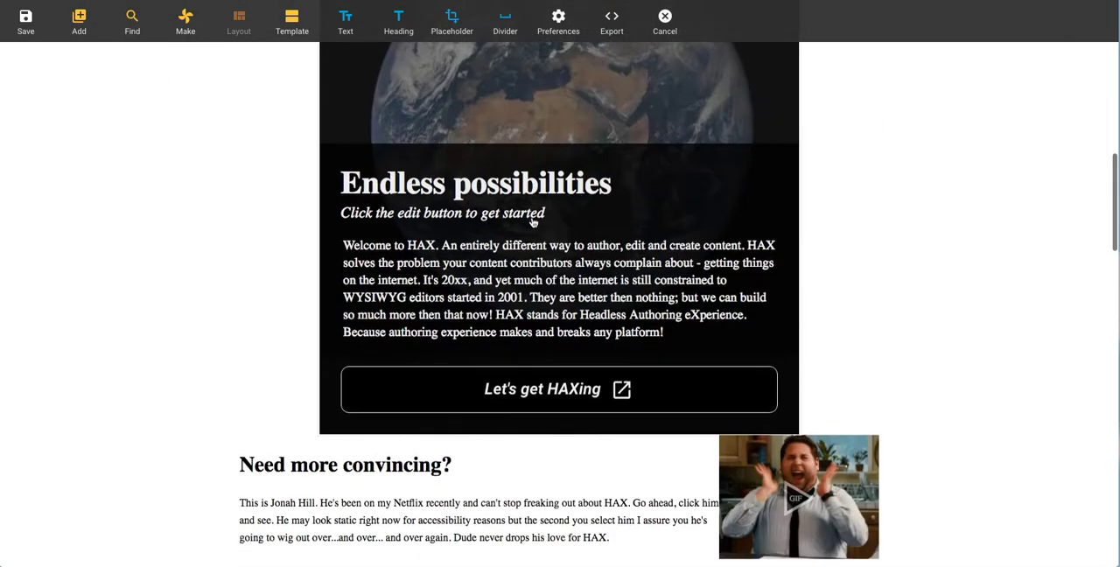
pyautogui.scroll(-15, 749, 249)
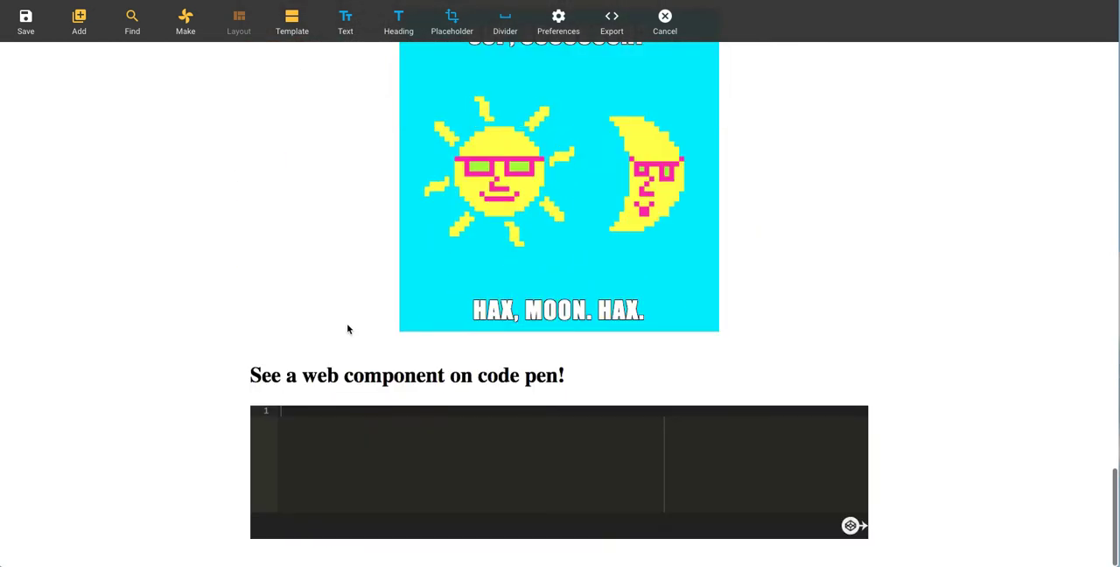
pyautogui.click(387, 385)
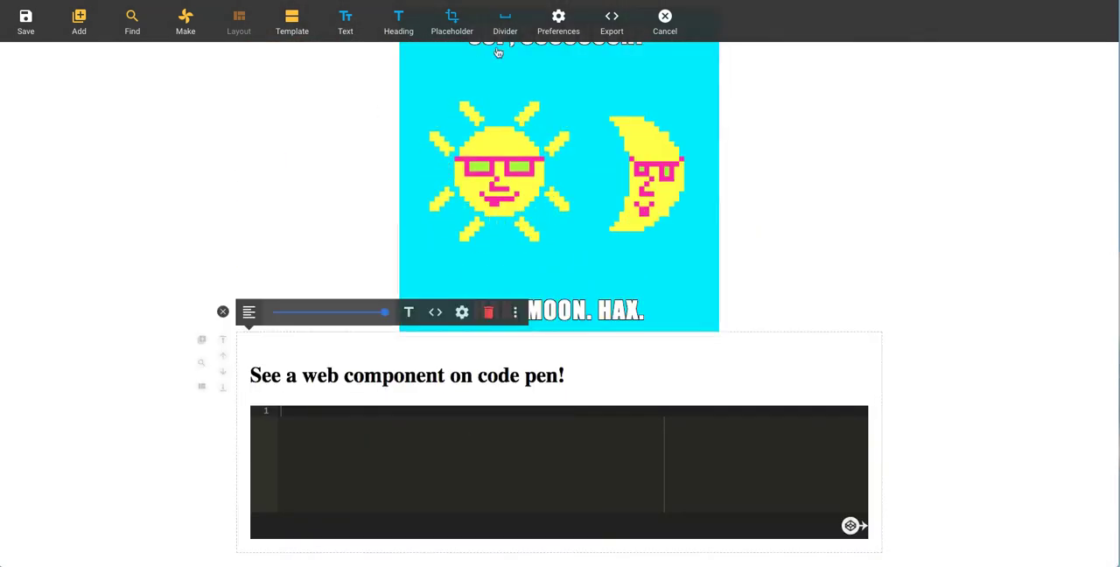
pyautogui.click(140, 31)
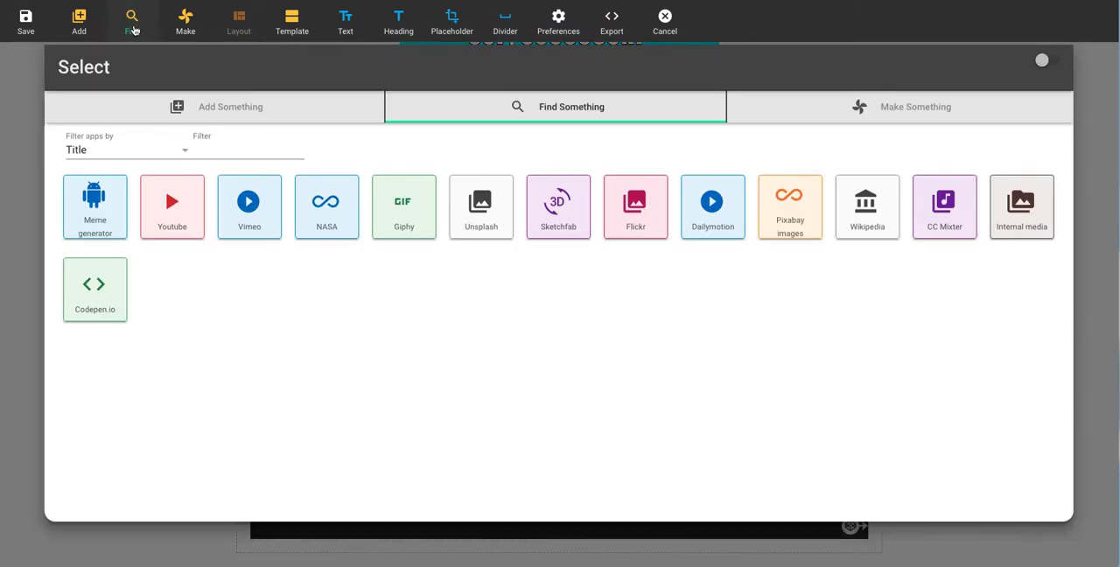
pyautogui.click(862, 109)
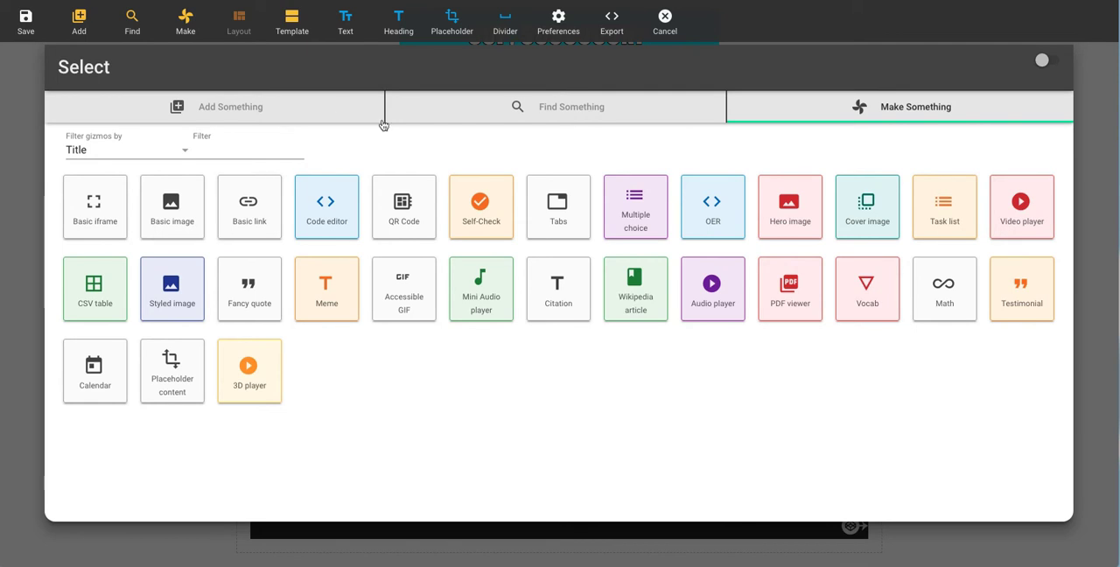
pyautogui.click(4, 143)
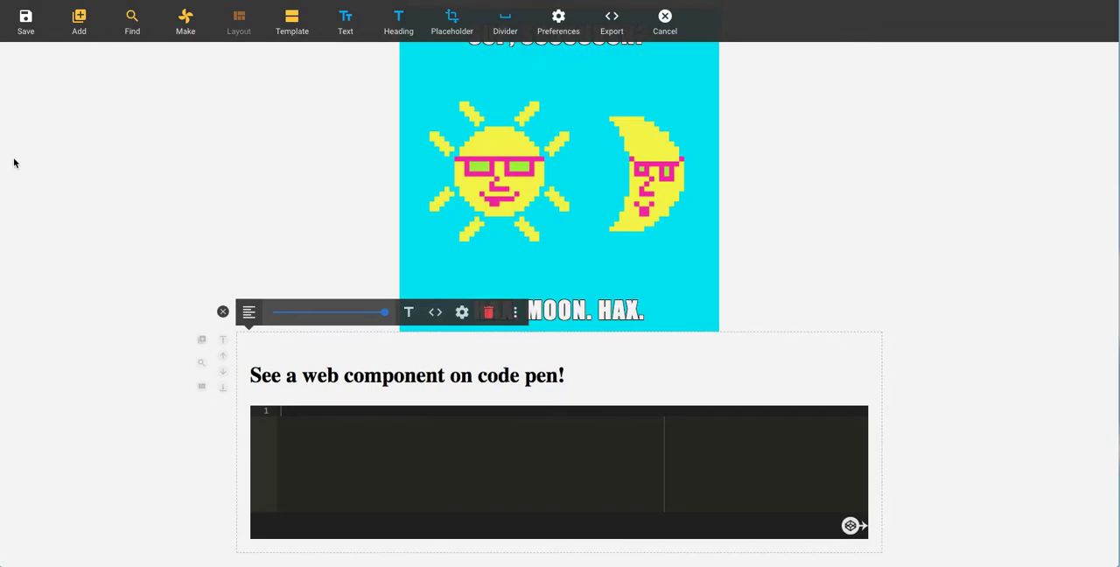
# Step: Copy the 3D sample URL ending in Duck.gltf from the "Some sample things to import" list
pyautogui.scroll(10, 114, 280)
pyautogui.scroll(2, 113, 280)
pyautogui.scroll(-5, 155, 280)
pyautogui.scroll(2, 157, 295)
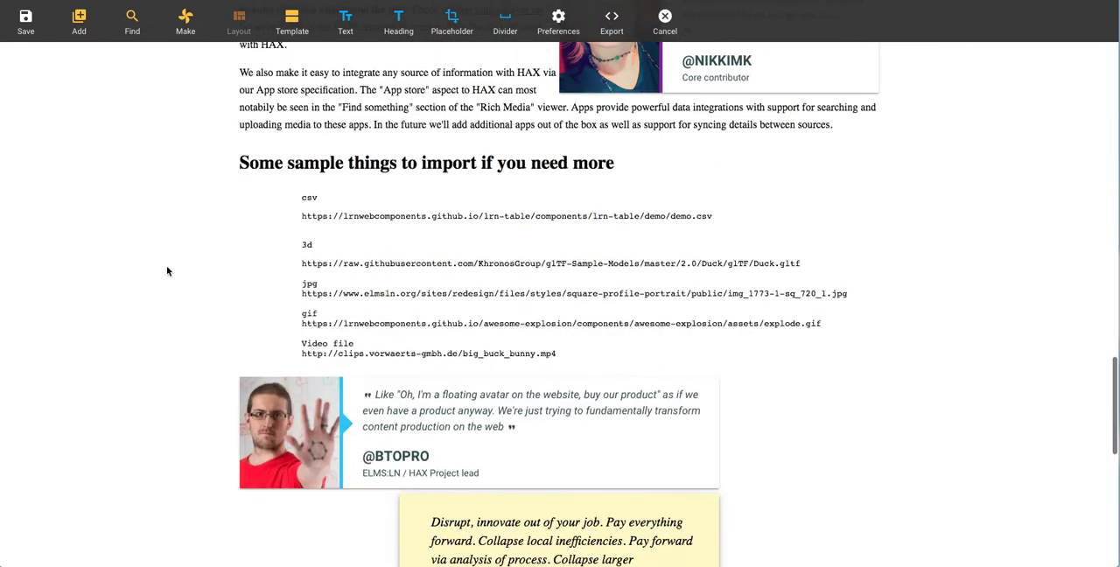
pyautogui.click(471, 219)
pyautogui.moveTo(299, 268); pyautogui.dragTo(820, 262)
pyautogui.hotkey('ctrl', 'c')
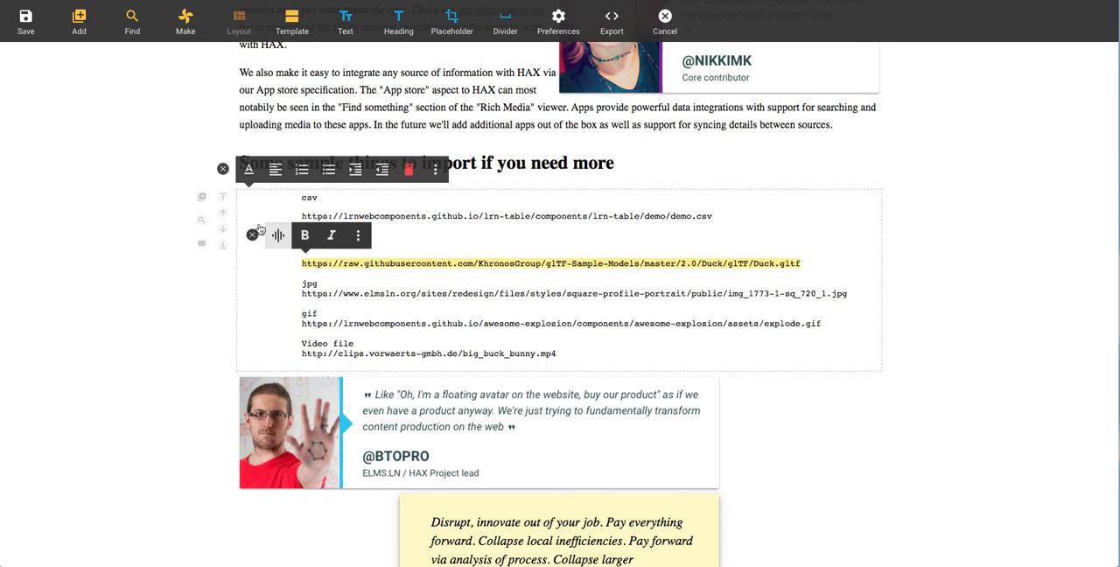
# Step: Add a new item from the copied Duck.gltf URL and present it as a 3D player
pyautogui.click(79, 20)
pyautogui.click(250, 163)
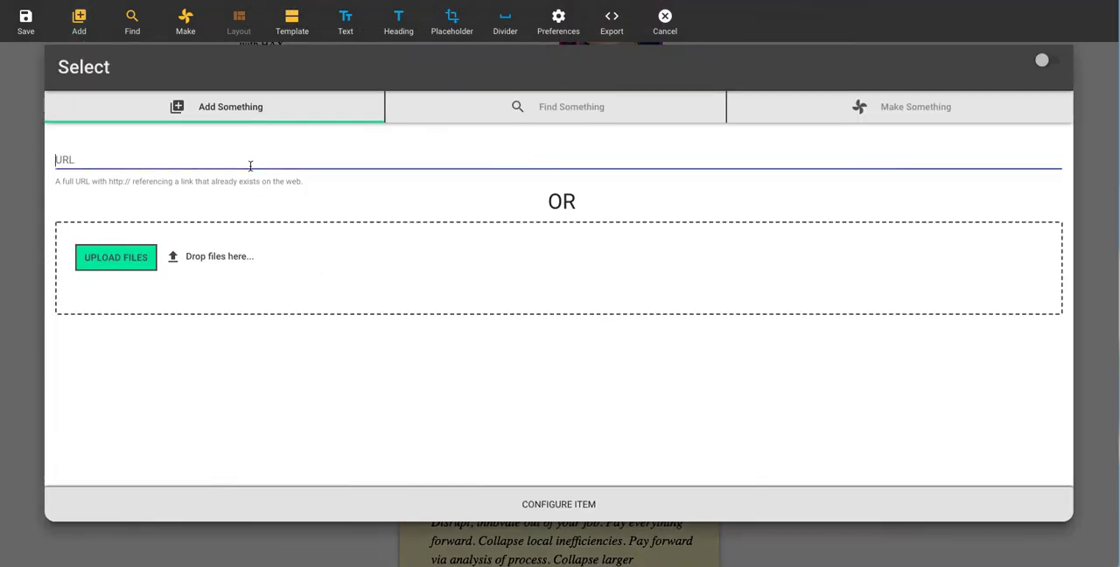
pyautogui.hotkey('ctrl', 'v')
pyautogui.click(489, 508)
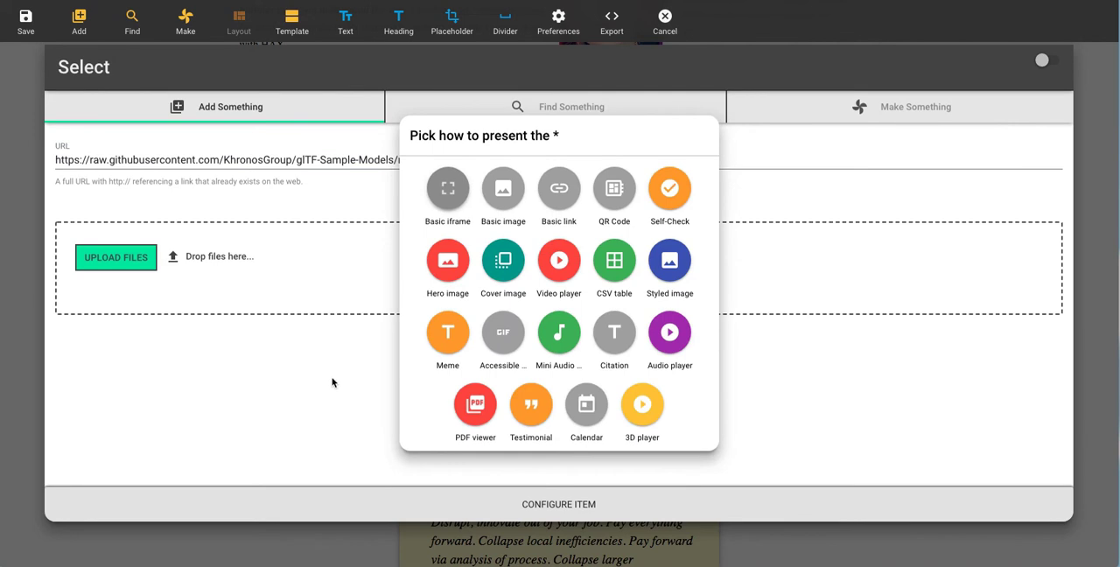
pyautogui.moveTo(525, 137); pyautogui.dragTo(454, 136)
pyautogui.click(555, 133)
pyautogui.moveTo(562, 135); pyautogui.dragTo(535, 134)
pyautogui.click(560, 134)
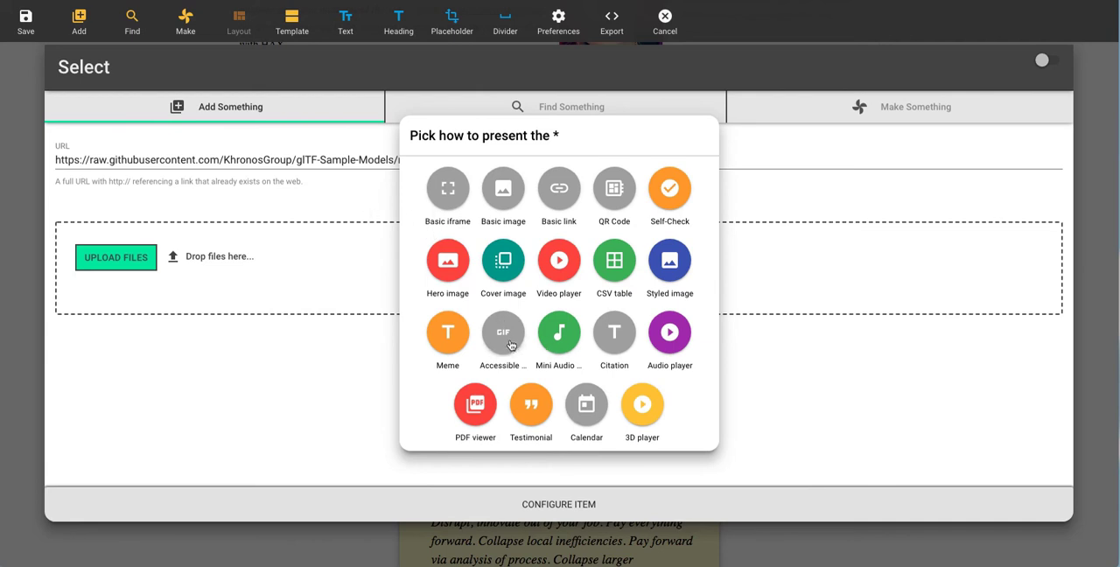
pyautogui.click(643, 406)
# Step: Set the 3D player's X to -1 and Y to 1
pyautogui.click(576, 224)
pyautogui.press('BackSpace')
pyautogui.write('-1')
pyautogui.click(598, 267)
pyautogui.press('BackSpace')
pyautogui.write('-1')
pyautogui.press('Left')
pyautogui.press('BackSpace')
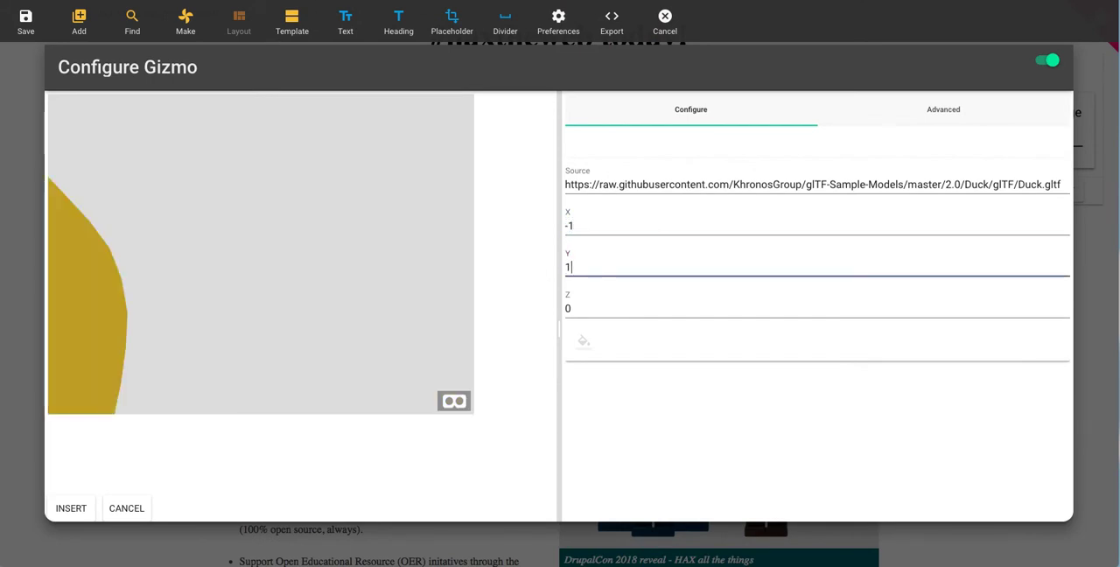
# Step: Set the 3D player's Z to -2 and its background colour to blue
pyautogui.click(599, 305)
pyautogui.press('BackSpace')
pyautogui.write('2')
pyautogui.click(584, 341)
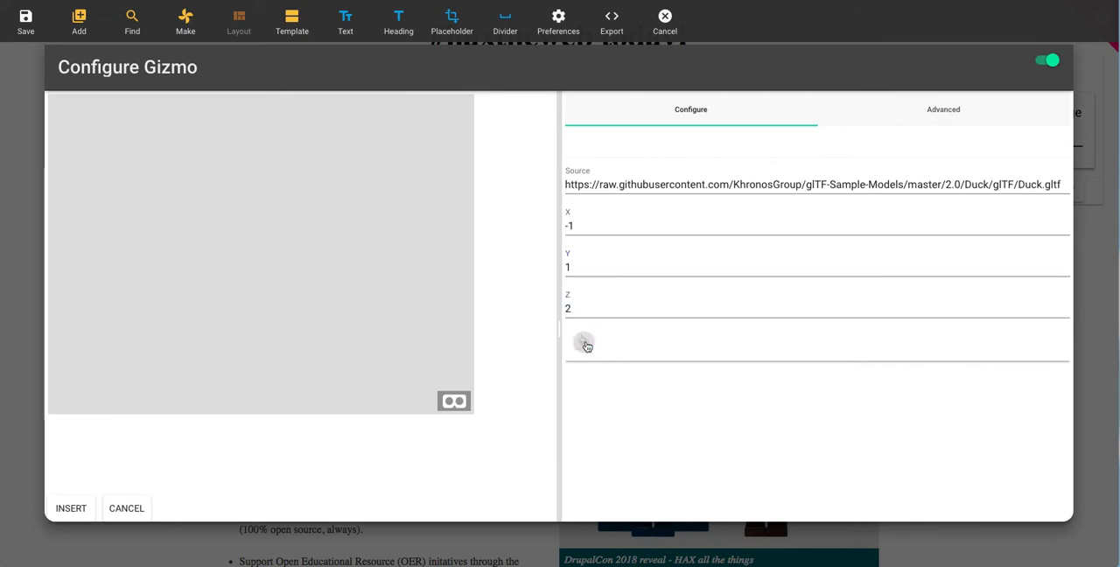
pyautogui.click(640, 408)
pyautogui.click(567, 308)
pyautogui.write('-')
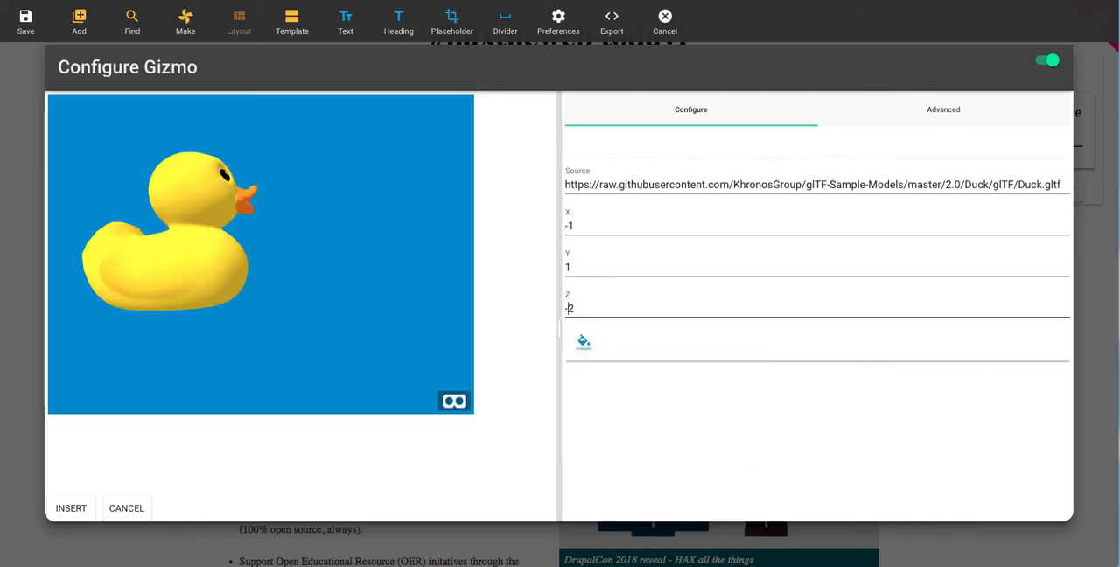
# Step: Try moving the duck in the preview and insert the configured 3D player into the page
pyautogui.moveTo(194, 247); pyautogui.dragTo(102, 230)
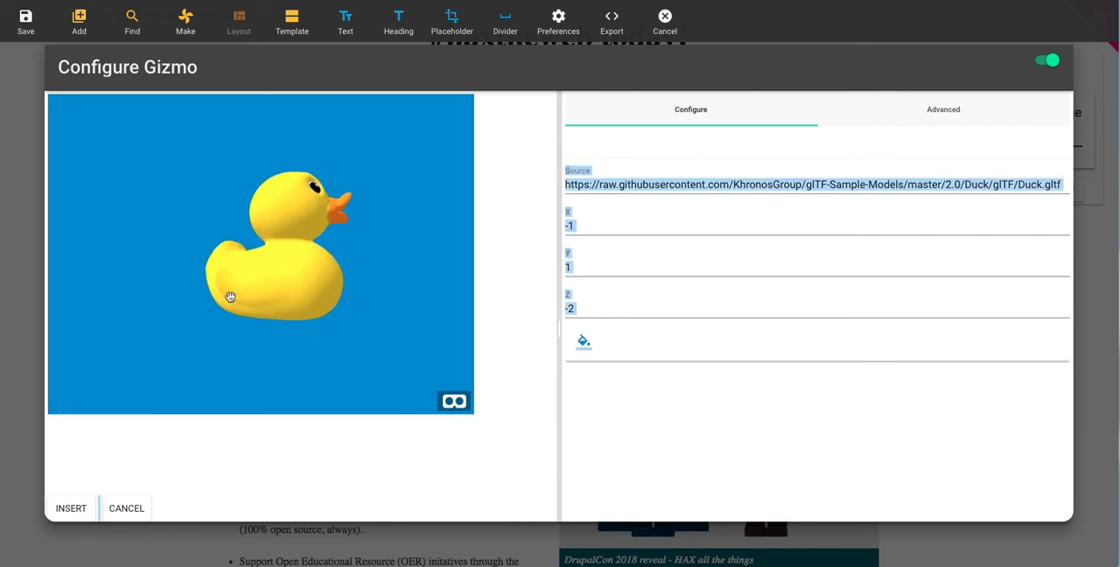
pyautogui.click(71, 508)
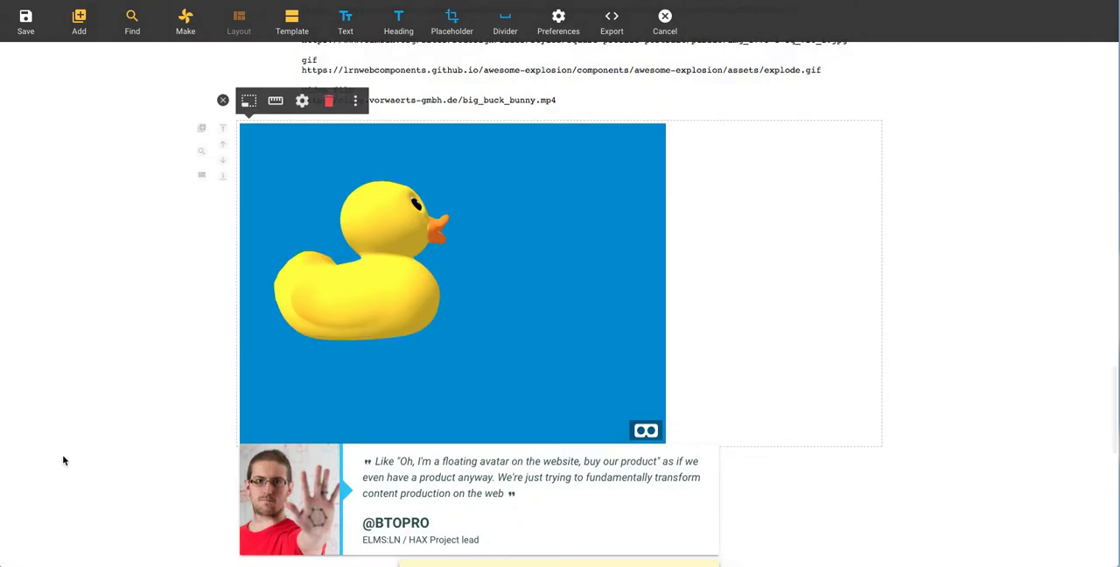
# Step: Open the settings of the testimonial below the duck and replace the second line of its text with "dsfdsfdsds"
pyautogui.scroll(-1, 179, 395)
pyautogui.click(462, 411)
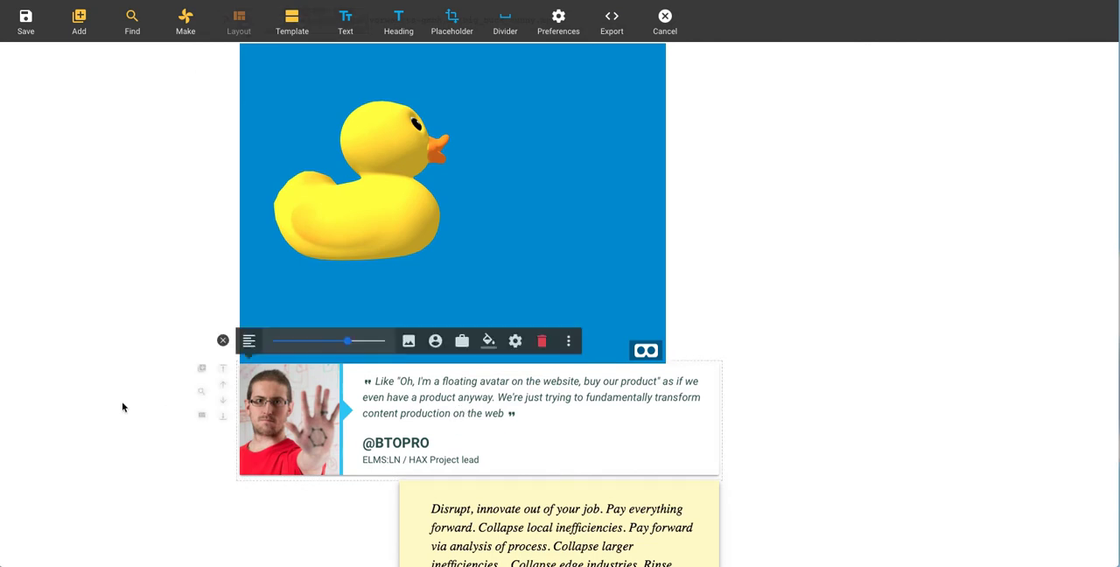
pyautogui.scroll(-1, 169, 405)
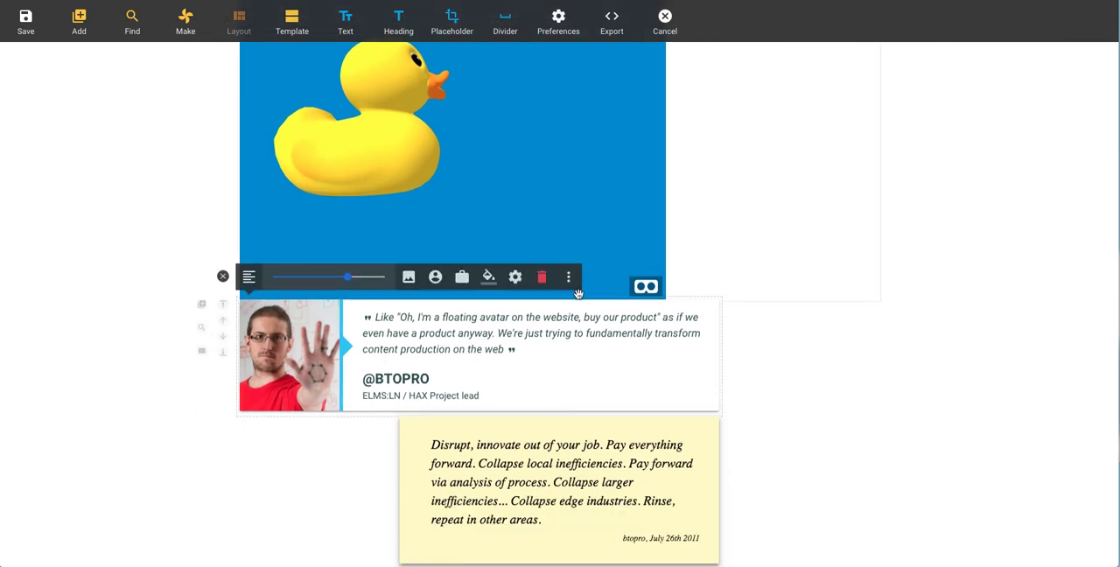
pyautogui.click(516, 277)
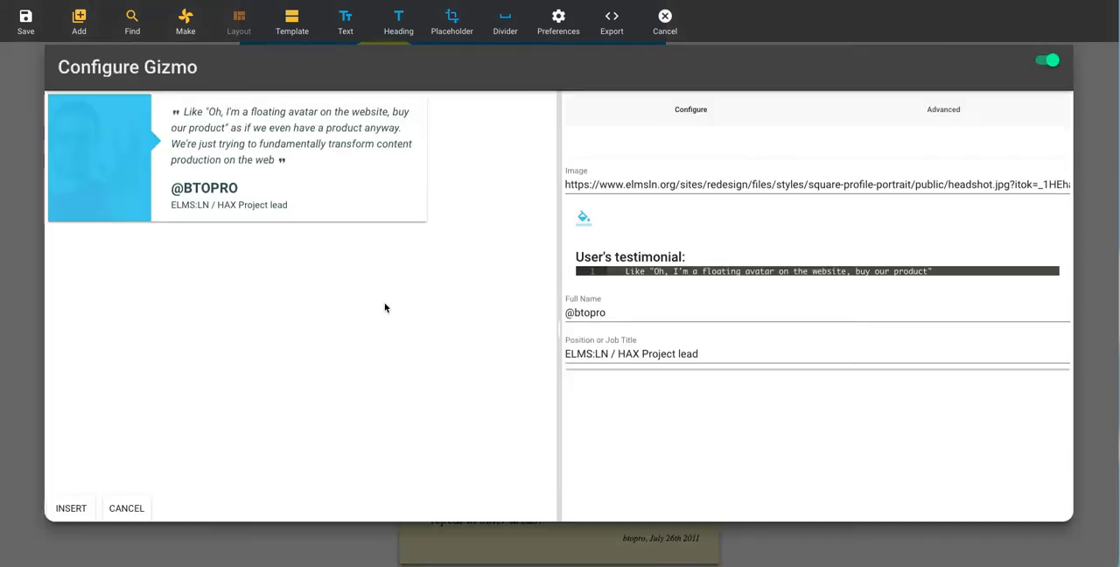
pyautogui.click(730, 304)
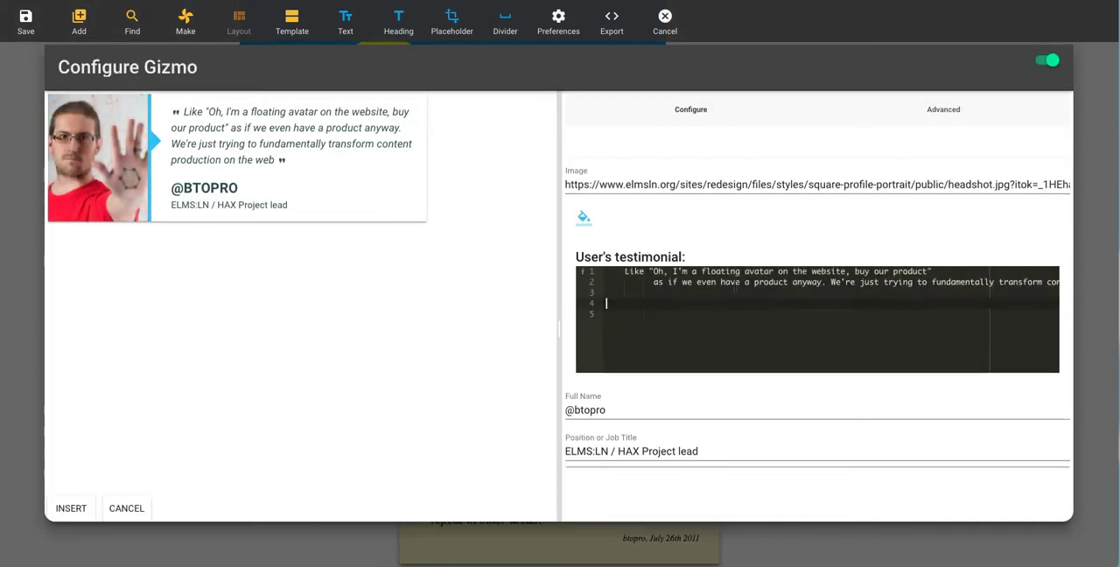
pyautogui.tripleClick(736, 282)
pyautogui.write('dsfdsfdsds')
# Step: Set the testimonial's full name to "dsdfds" and its position or job title to "dsfsdfdsfdfs"
pyautogui.click(611, 410)
pyautogui.hotkey('ctrl', 'a')
pyautogui.write('dsdfds')
pyautogui.press('Tab')
pyautogui.write('dsfsdfdsfdfs')
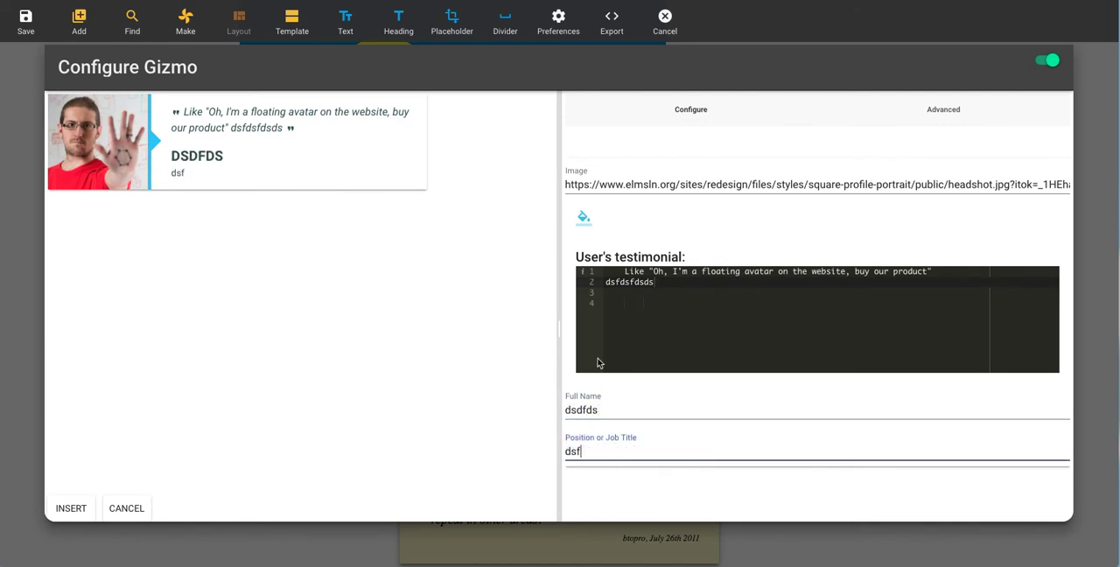
# Step: Change the testimonial's accent colour to purple
pyautogui.click(584, 217)
pyautogui.click(620, 292)
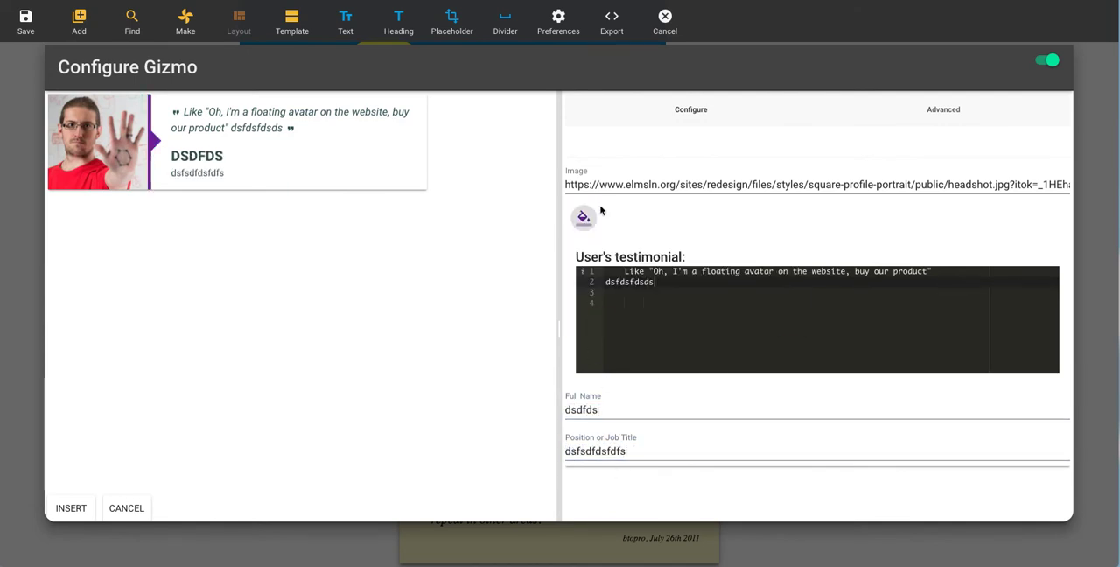
pyautogui.doubleClick(641, 185)
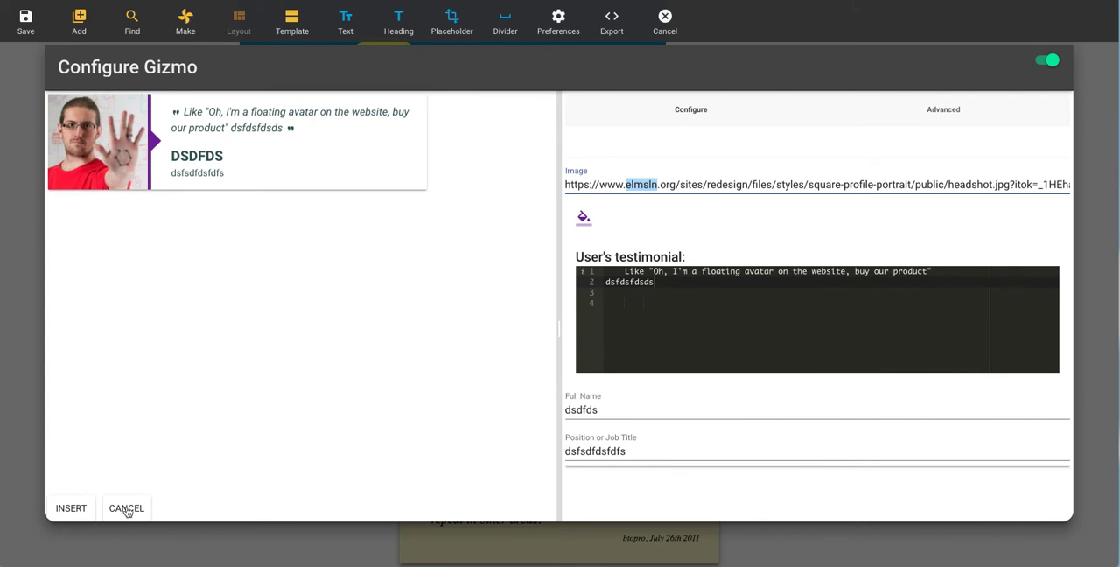
# Step: Review the testimonial's advanced settings and apply the edited testimonial to the page
pyautogui.click(913, 113)
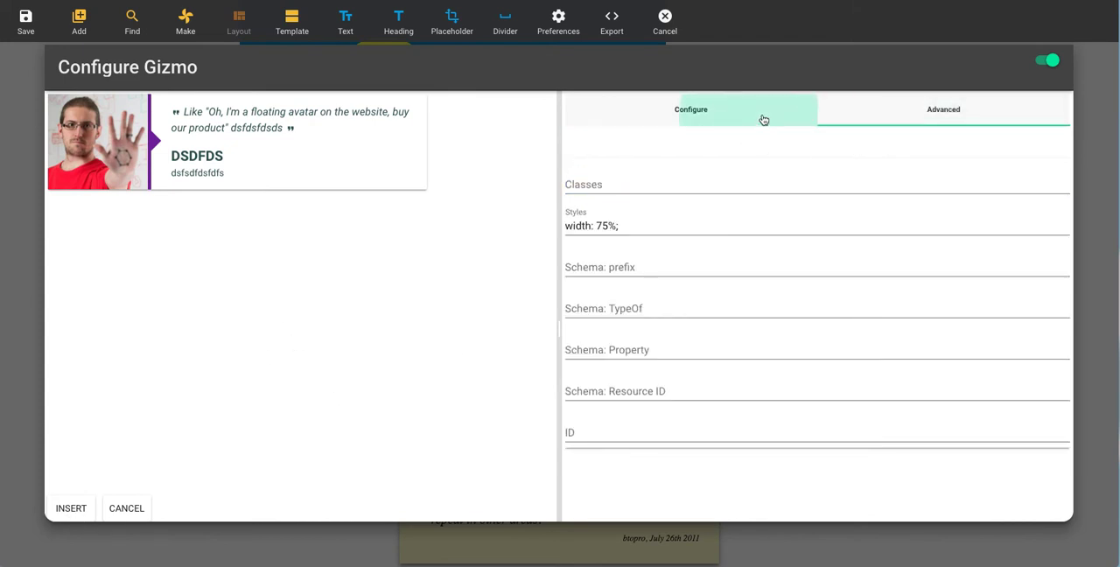
pyautogui.click(768, 117)
pyautogui.click(900, 115)
pyautogui.click(750, 118)
pyautogui.click(924, 120)
pyautogui.click(720, 116)
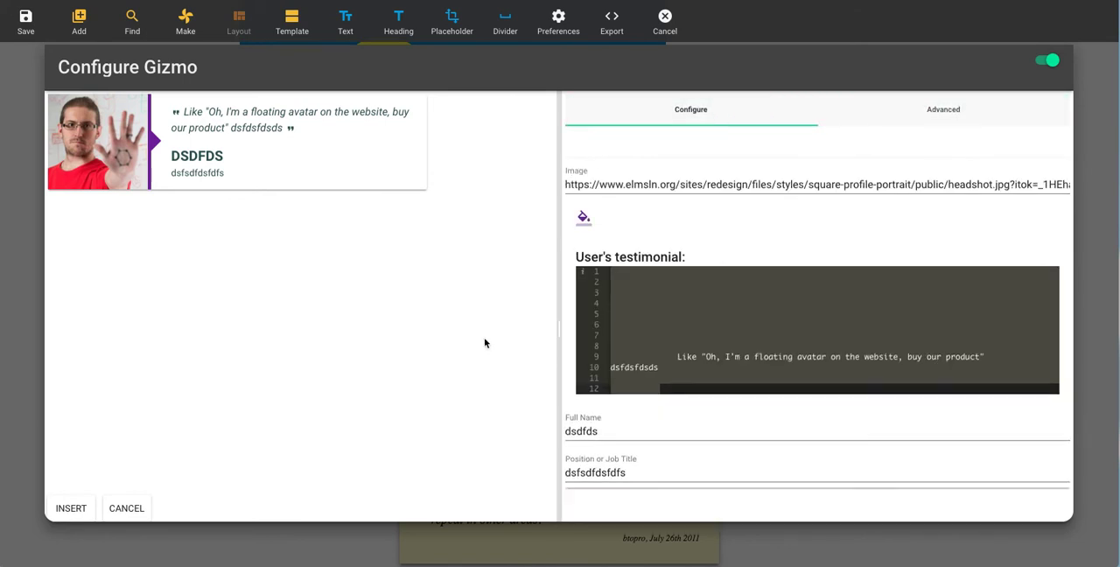
pyautogui.click(70, 509)
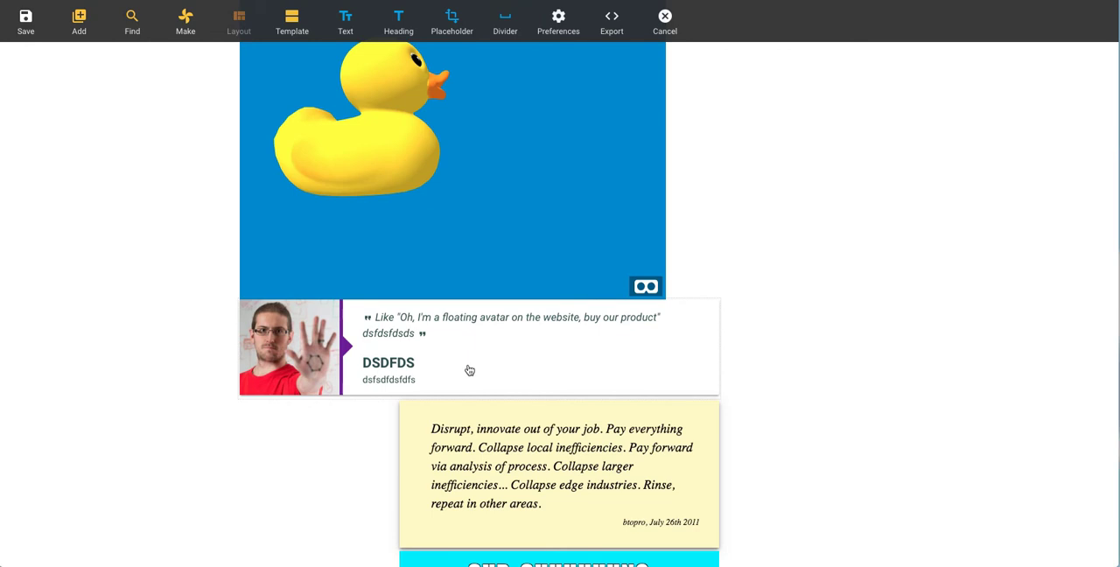
# Step: Convert the edited testimonial into a hero image and set its button colour to orange
pyautogui.click(468, 365)
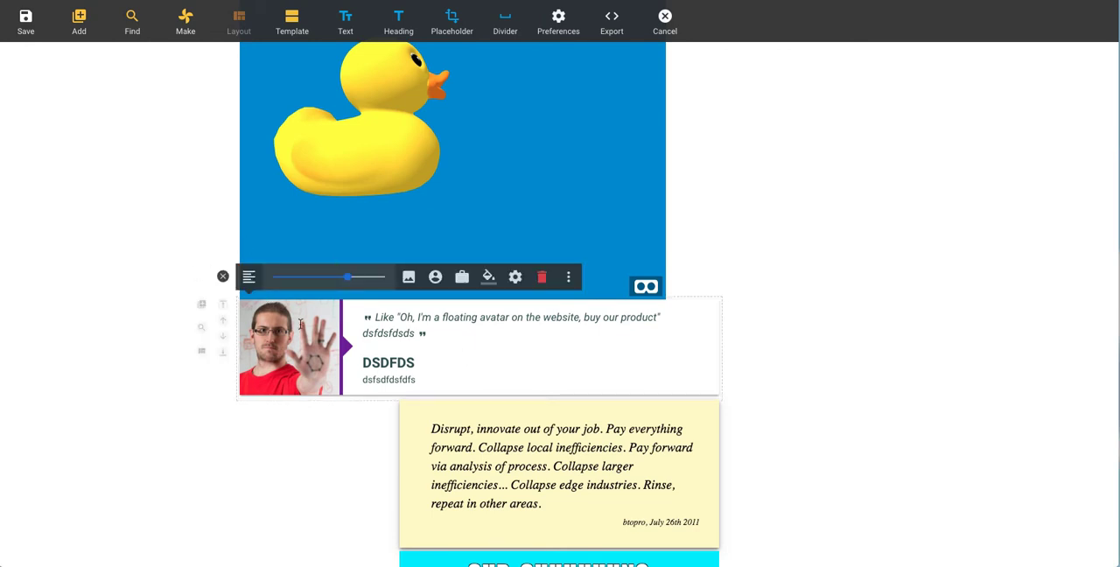
pyautogui.click(568, 277)
pyautogui.click(575, 285)
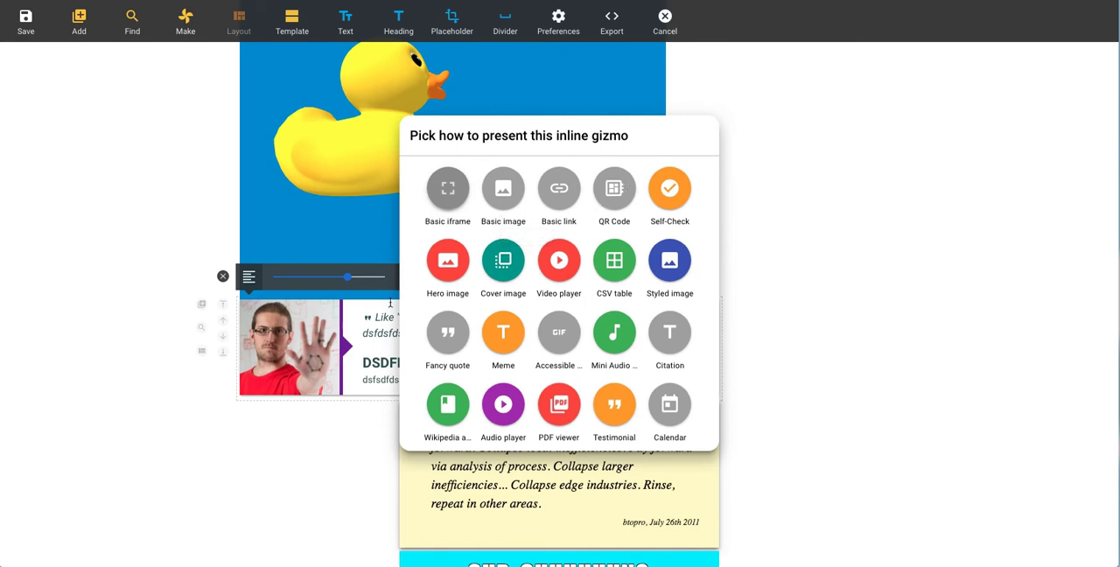
pyautogui.click(448, 267)
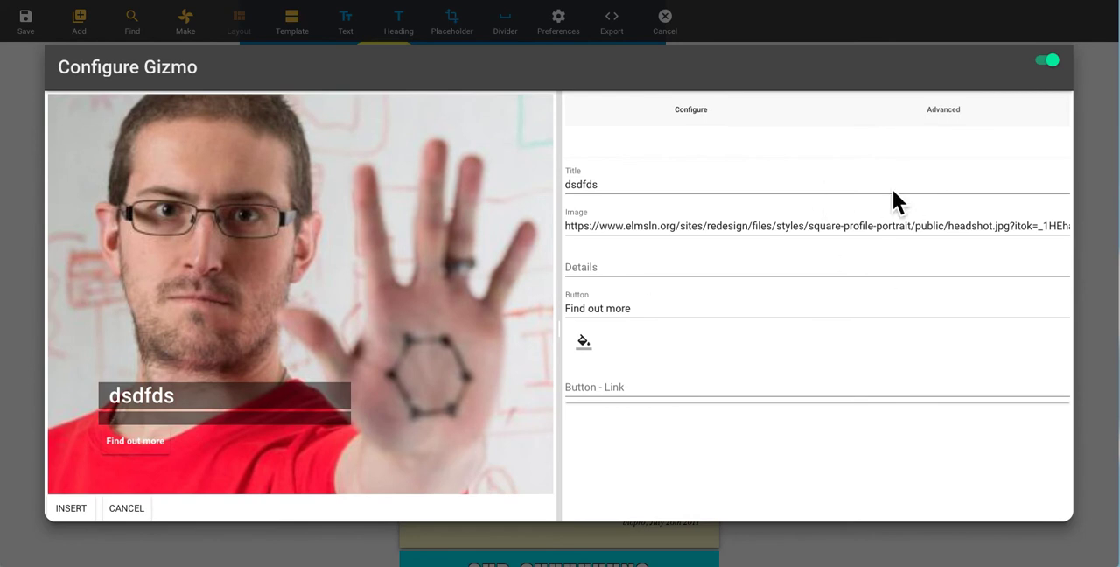
pyautogui.click(593, 352)
pyautogui.click(761, 438)
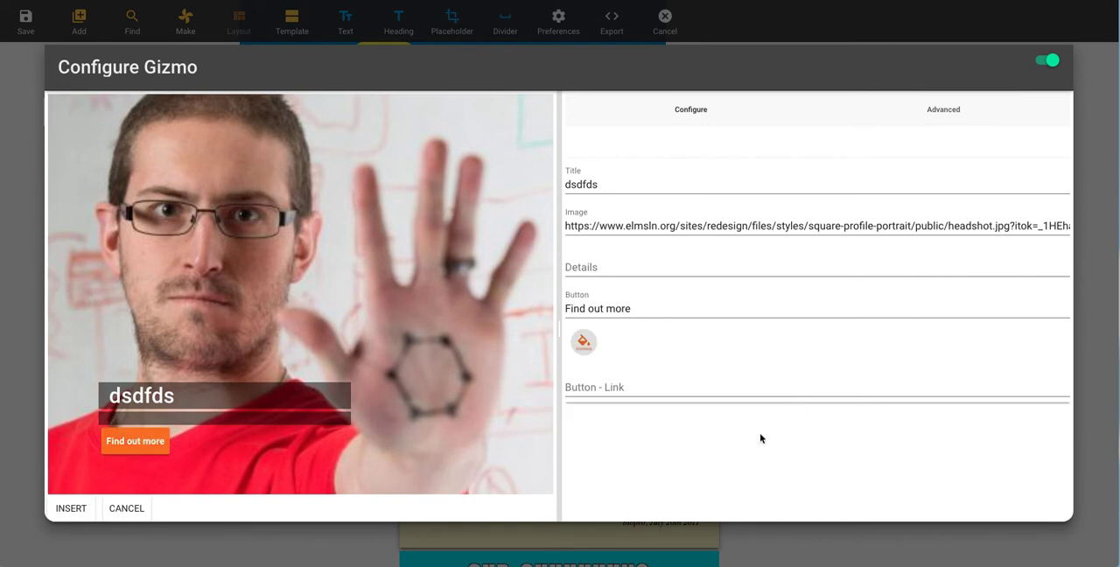
pyautogui.click(630, 388)
pyautogui.write('btopro.com')
pyautogui.hotkey('ctrl', 'a')
pyautogui.press('Home')
pyautogui.write('http://')
# Step: Set the hero image's details to "Find out more about this sleepless person" and insert it into the page
pyautogui.click(609, 273)
pyautogui.write('F')
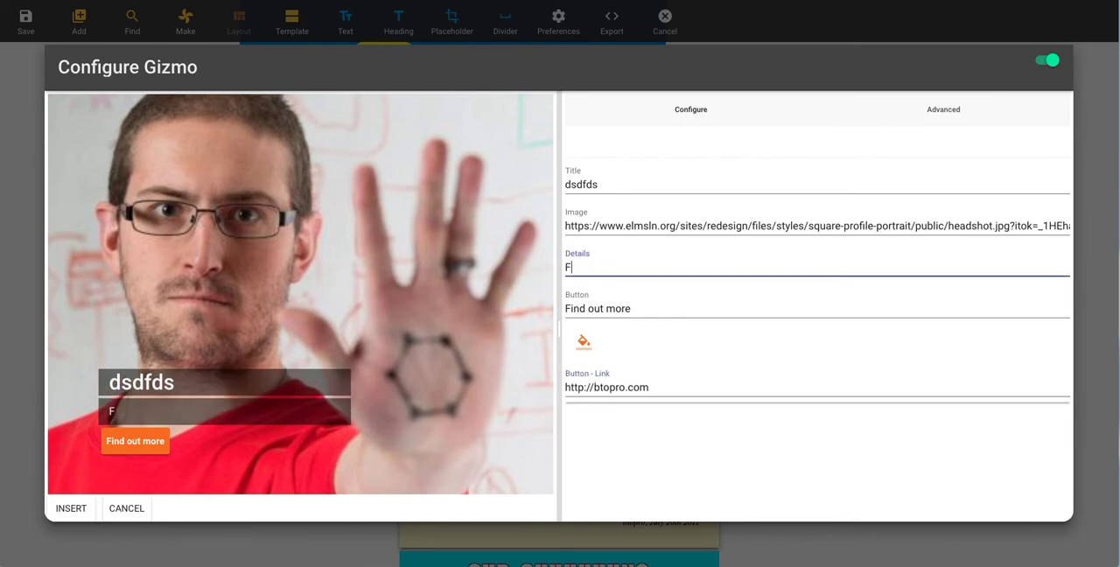
pyautogui.write('ind out more about this ')
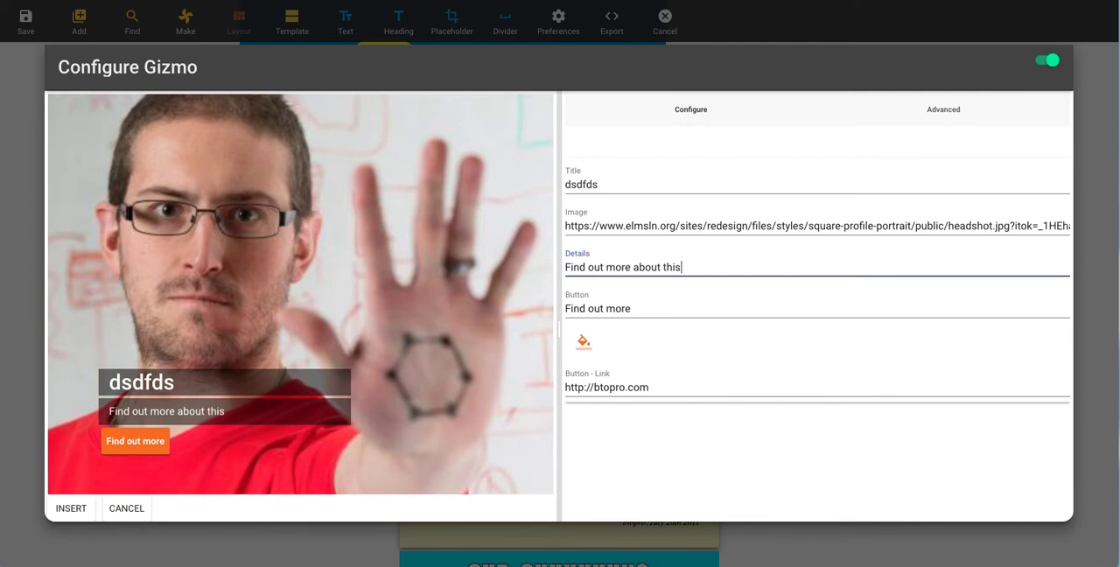
pyautogui.write('sleepless person')
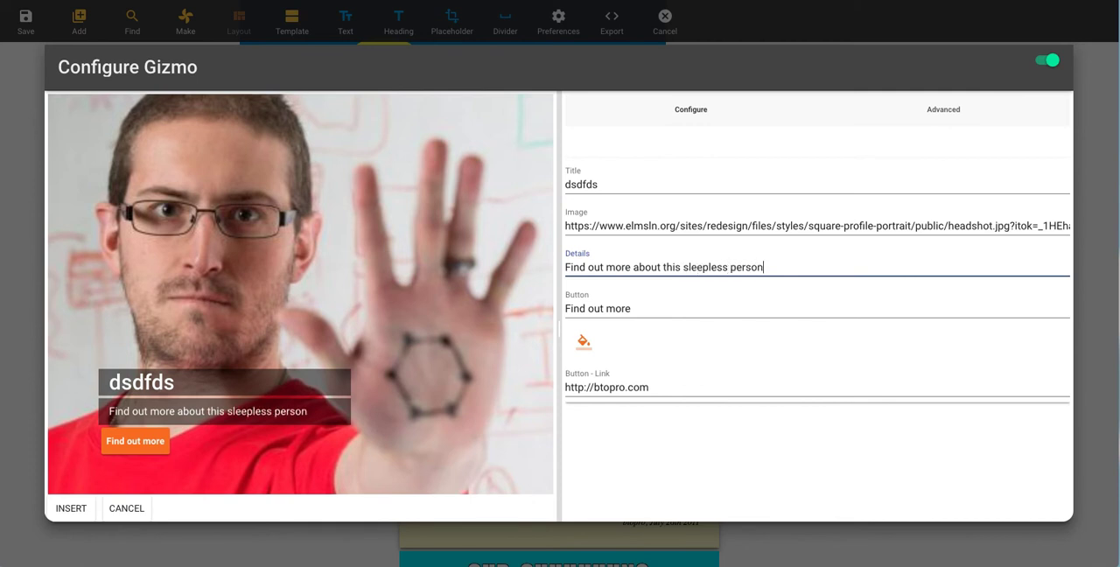
pyautogui.click(72, 508)
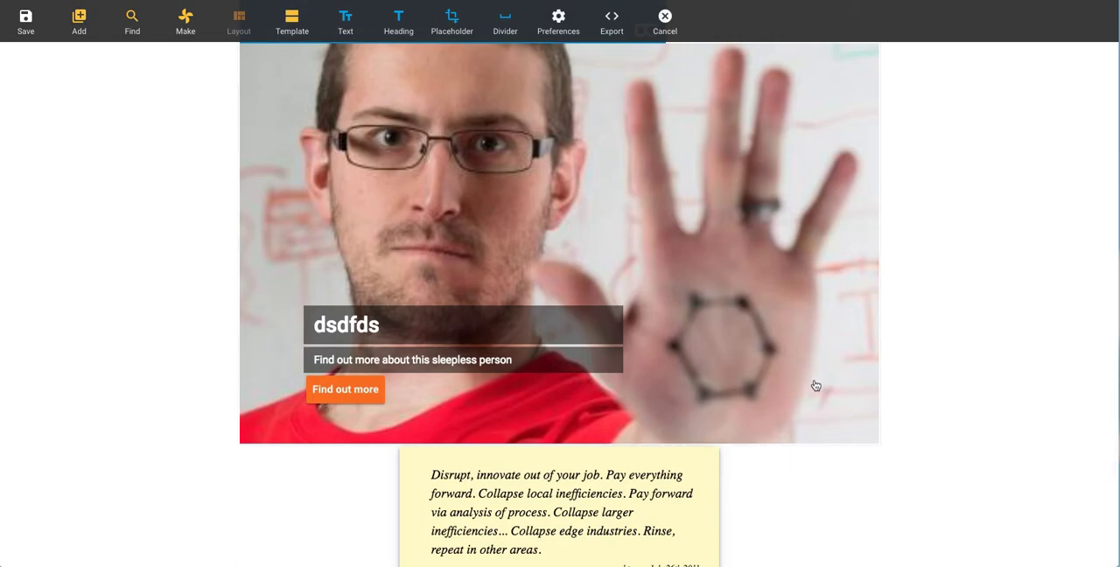
# Step: Try converting the hero image into an accessible GIF, play its preview, and discard the conversion
pyautogui.scroll(2, 802, 406)
pyautogui.click(462, 207)
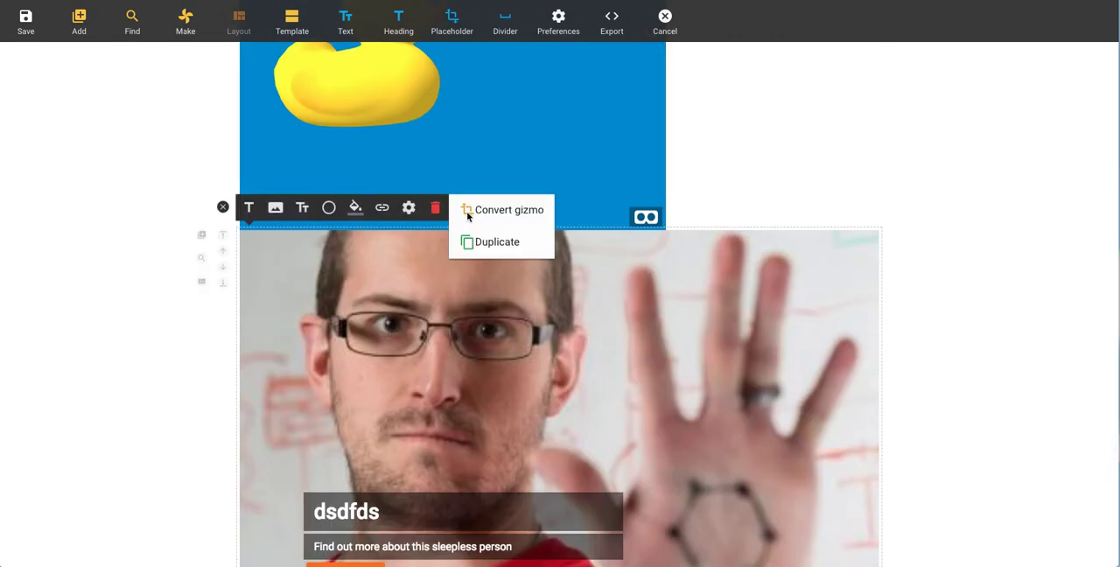
pyautogui.click(487, 211)
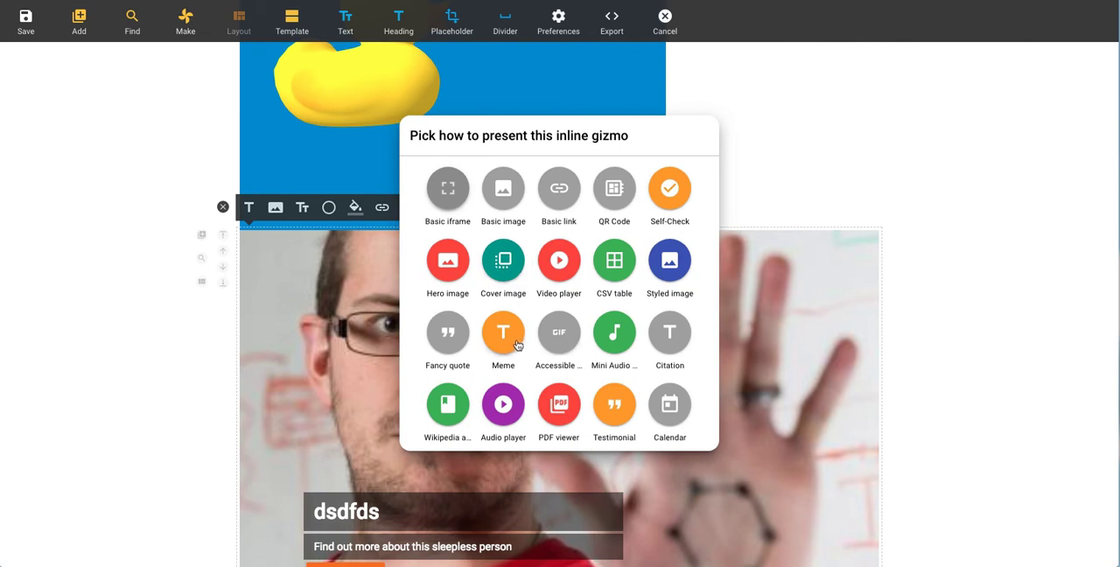
pyautogui.click(551, 333)
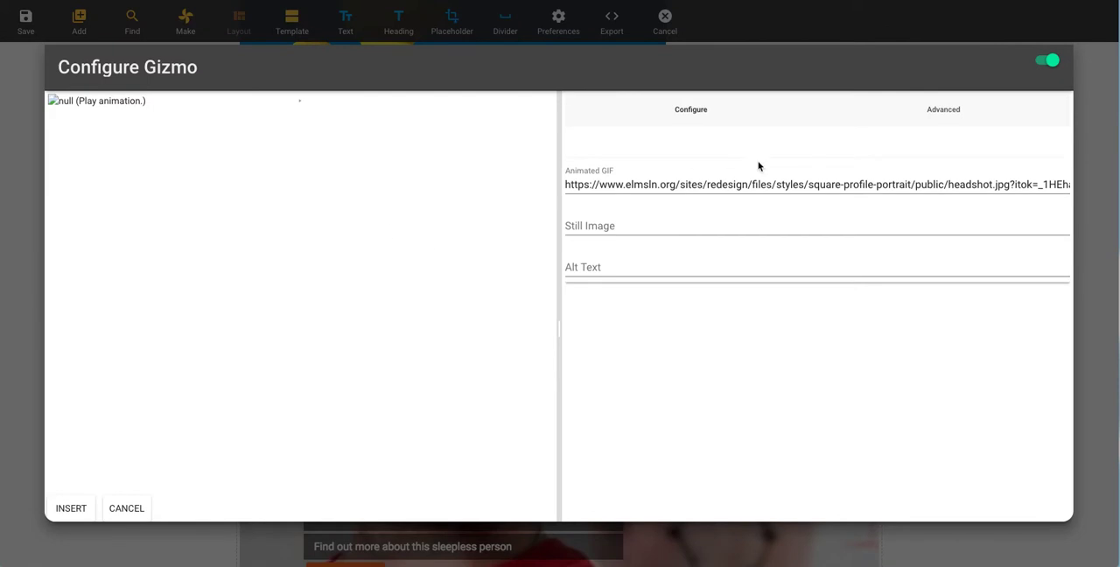
pyautogui.click(74, 104)
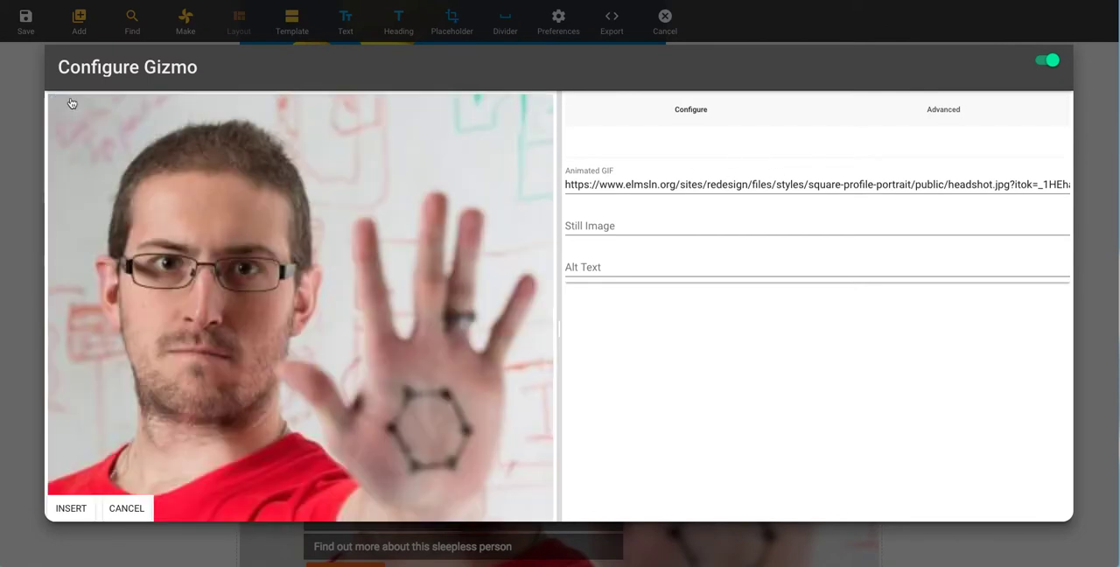
pyautogui.press('Escape')
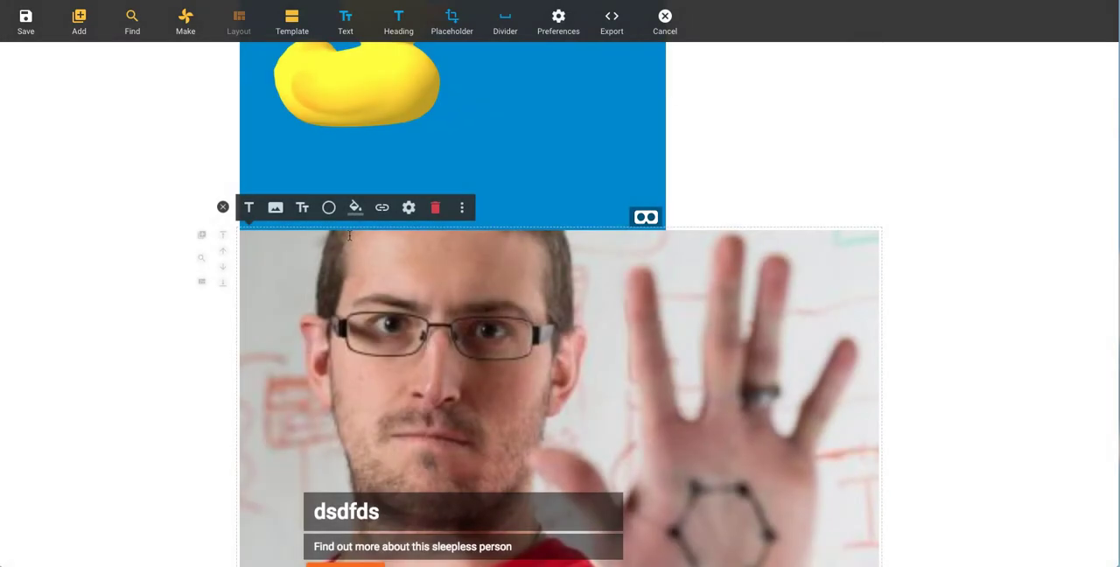
# Step: Convert the hero image into a self-check
pyautogui.click(462, 207)
pyautogui.click(516, 210)
pyautogui.click(671, 191)
# Step: Test the accessibility check on the self-check's alt text with "btopro who is he?" and the added word "picture"
pyautogui.click(657, 267)
pyautogui.write('blopro who is he?')
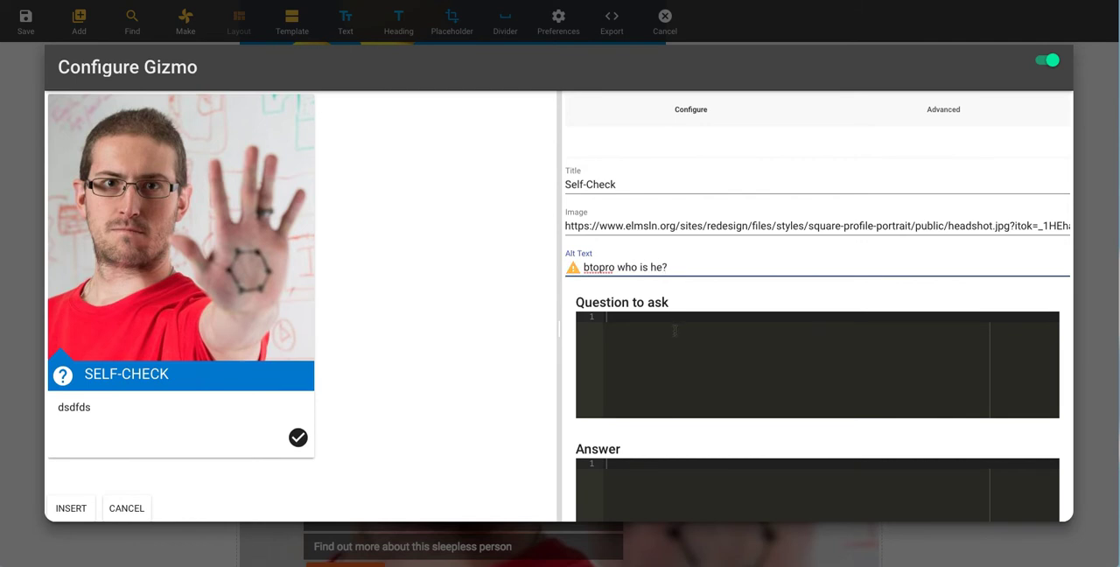
pyautogui.moveTo(567, 268)
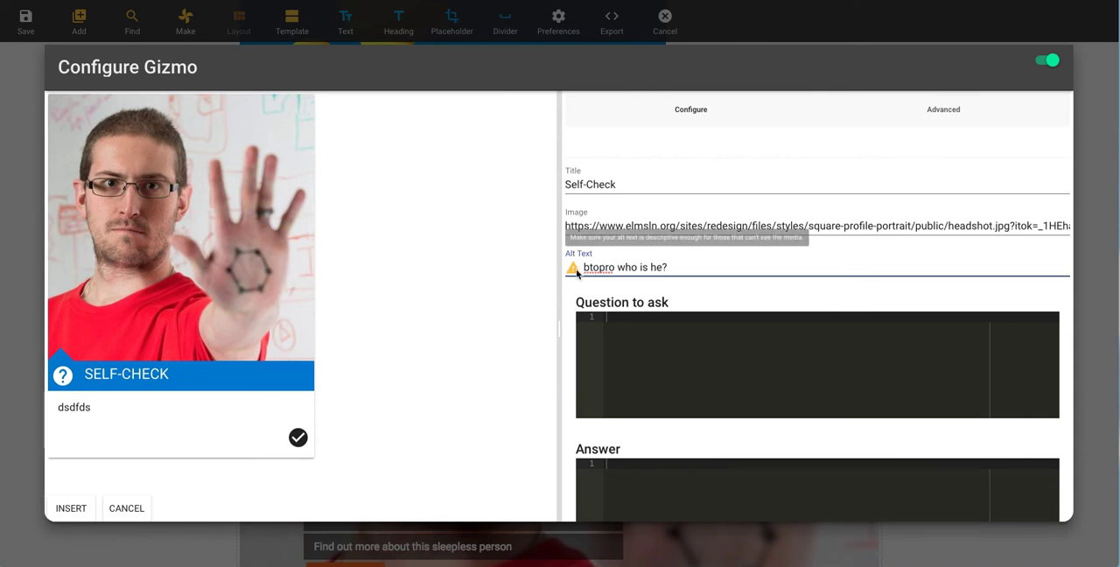
pyautogui.write('p')
pyautogui.write('hoto')
pyautogui.press('BackSpace')
pyautogui.press('BackSpace')
pyautogui.press('BackSpace')
pyautogui.write('image')
pyautogui.press('BackSpace')
pyautogui.press('BackSpace')
pyautogui.press('BackSpace')
pyautogui.press('BackSpace')
pyautogui.press('BackSpace')
pyautogui.write('picture')
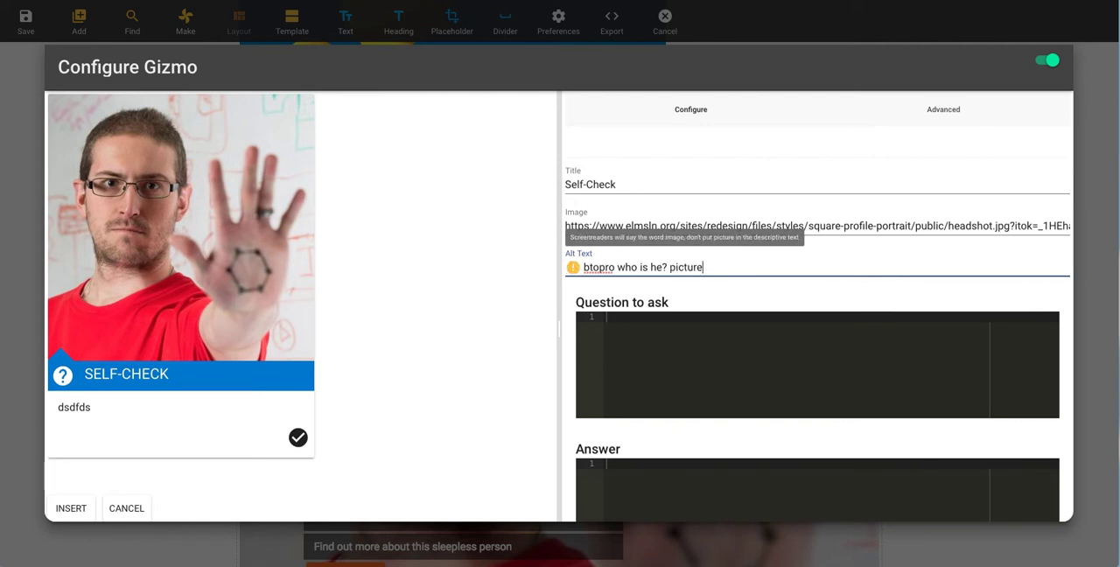
# Step: Replace the self-check's alt text with "This is what a sleepless crazy person looks and sounds like."
pyautogui.hotkey('ctrl', 'a')
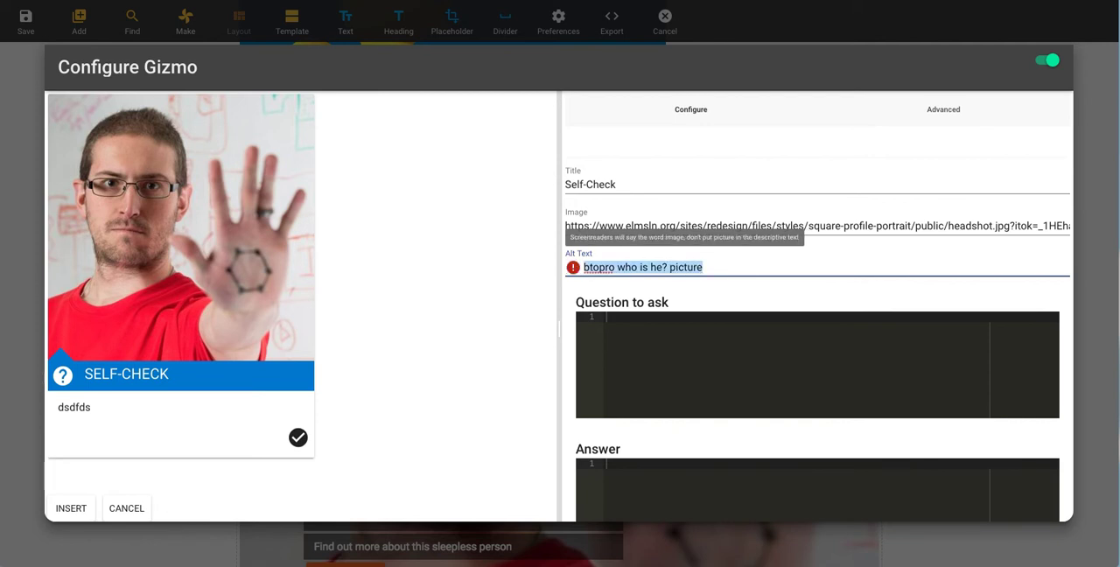
pyautogui.write('This is what a sle')
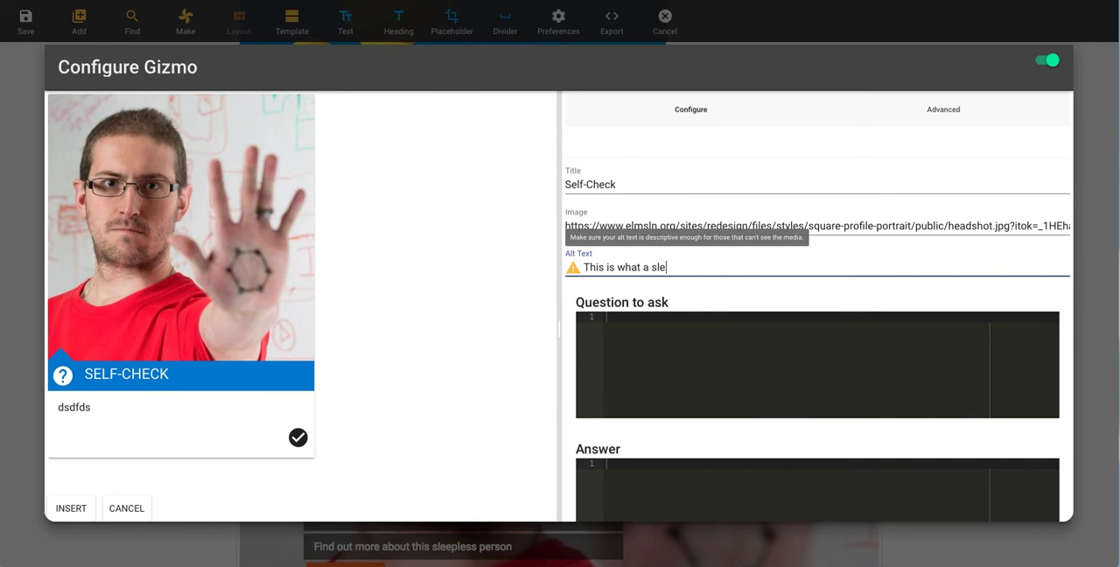
pyautogui.write('epless crazy person looks and sounds ')
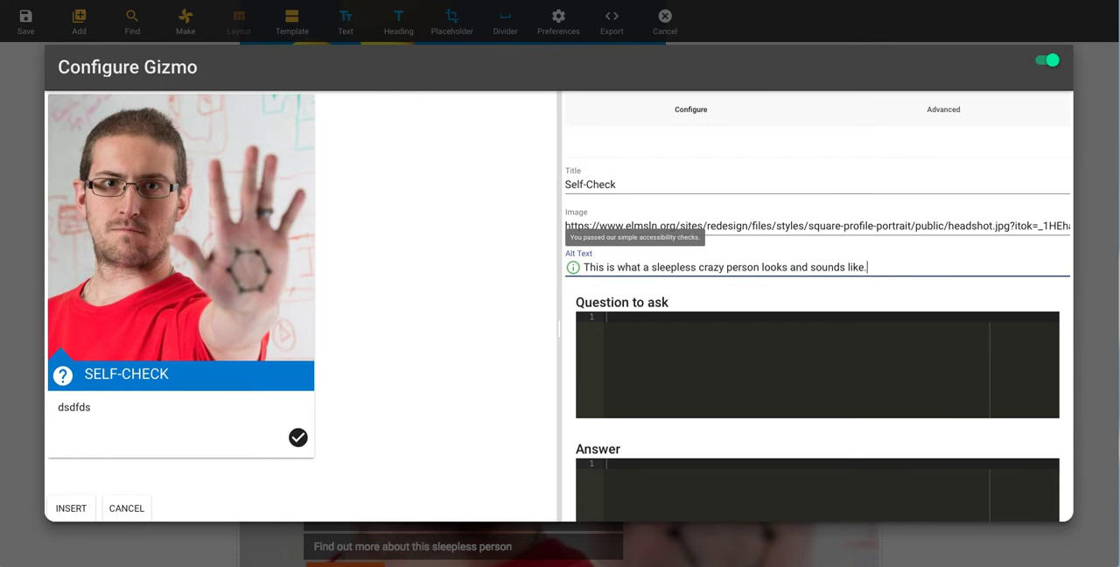
pyautogui.write('like.')
pyautogui.click(489, 342)
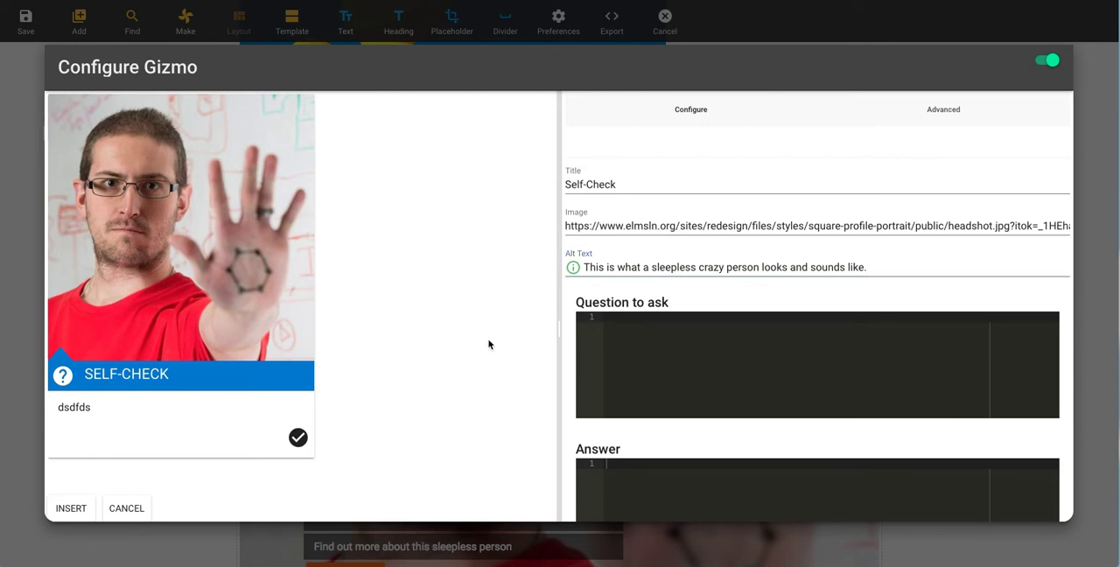
# Step: Set the self-check's question to "How many National Championships does this guy have?" and its answer to "1. Also I lost one... uhg", and insert it
pyautogui.scroll(-3, 637, 319)
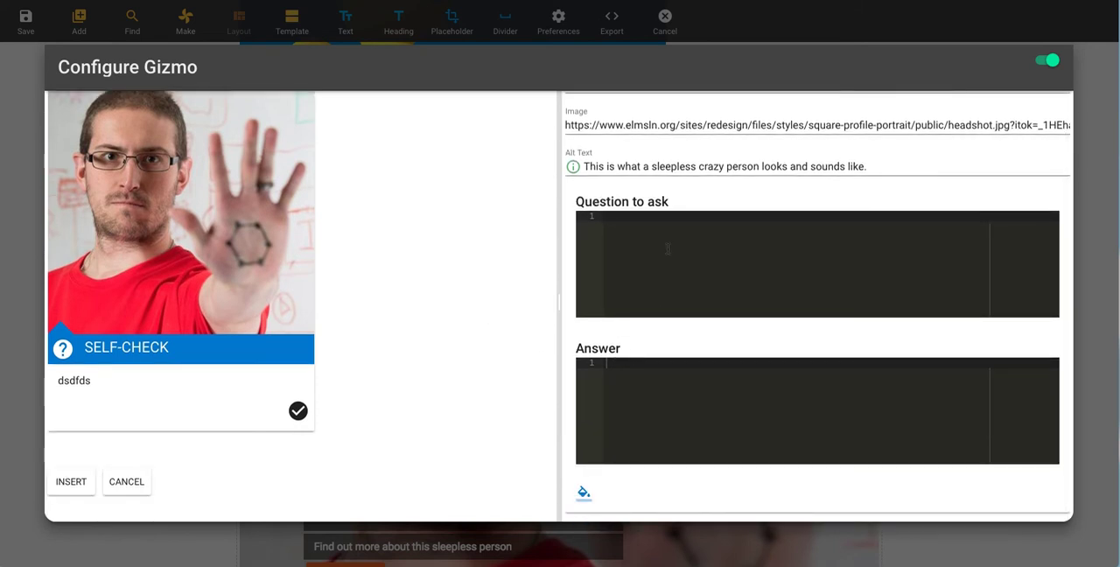
pyautogui.write('How many National Ch')
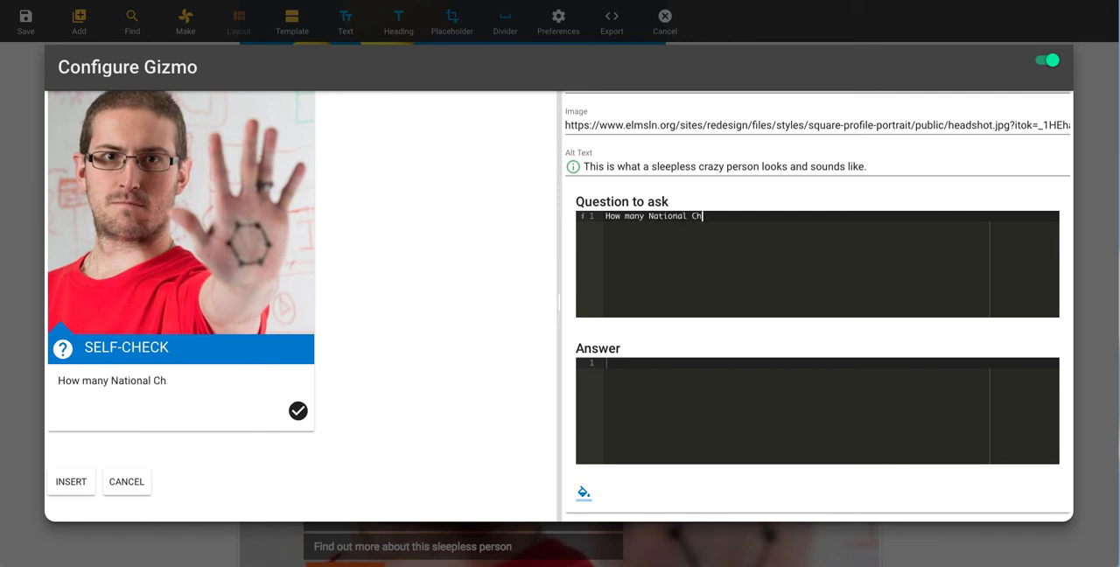
pyautogui.write('ampionships does ')
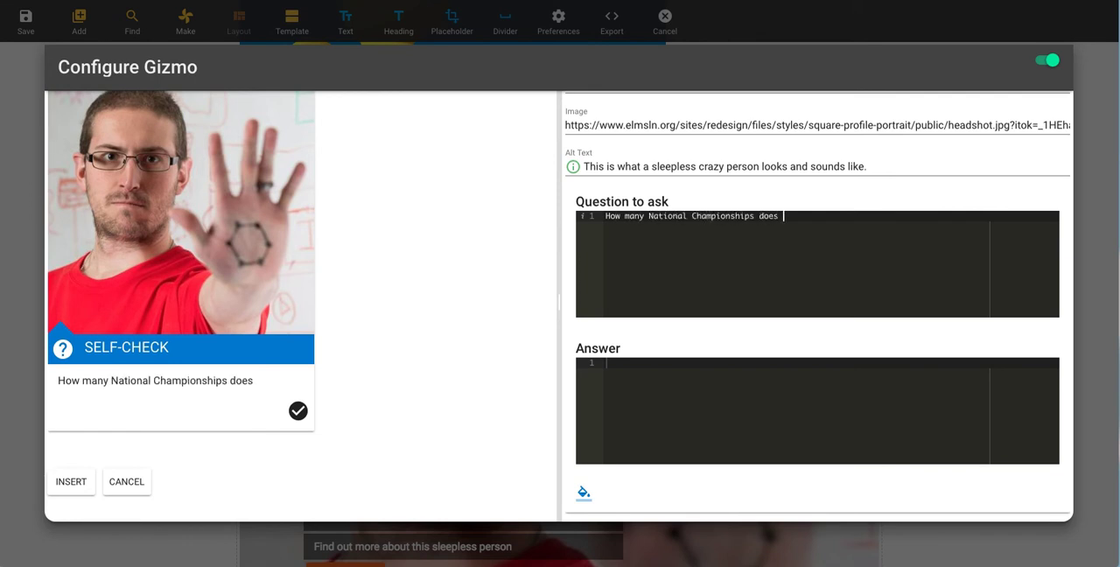
pyautogui.write('this guy have?')
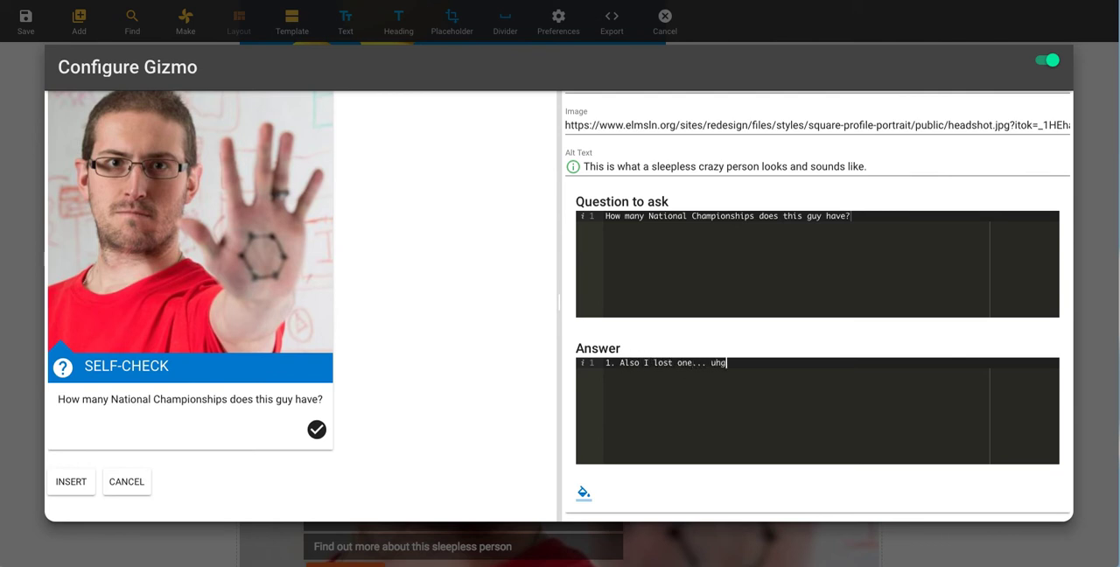
pyautogui.click(70, 482)
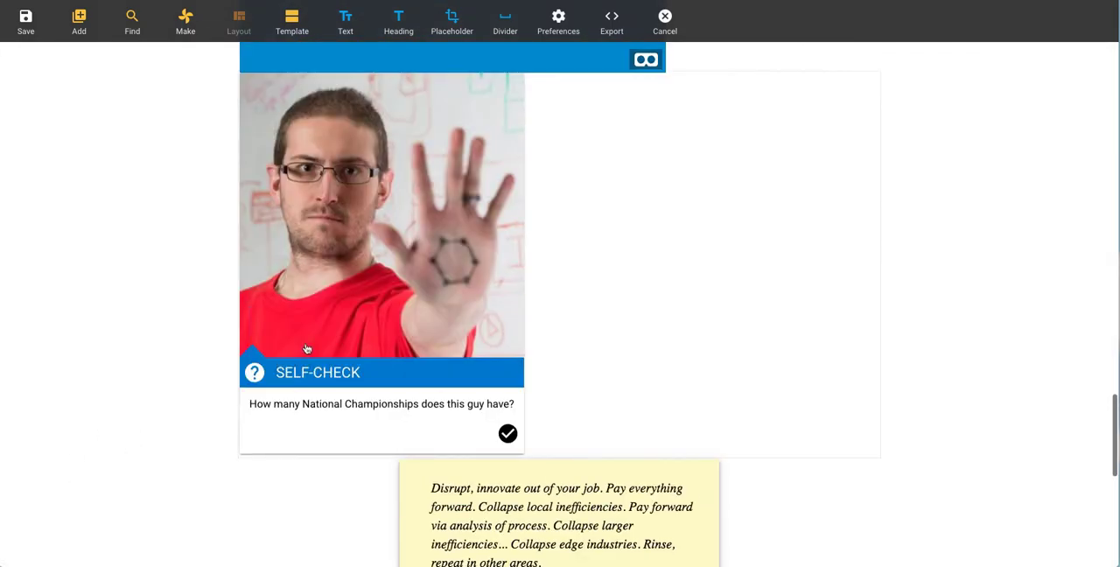
# Step: Duplicate the self-check on the page
pyautogui.click(507, 430)
pyautogui.click(490, 421)
pyautogui.click(514, 147)
pyautogui.click(547, 178)
# Step: Convert the duplicate self-check into a meme with the upper text "LOL" and the lower text "btopro", and insert it
pyautogui.click(514, 230)
pyautogui.click(552, 233)
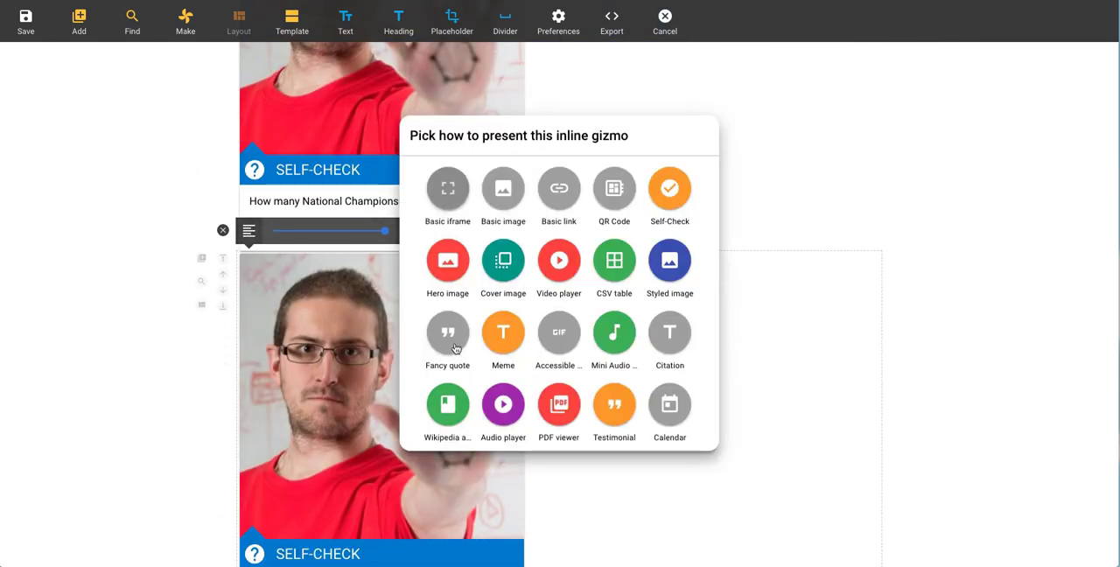
pyautogui.click(503, 334)
pyautogui.doubleClick(636, 229)
pyautogui.write('LOL')
pyautogui.press('Tab')
pyautogui.write('btopro')
pyautogui.click(58, 509)
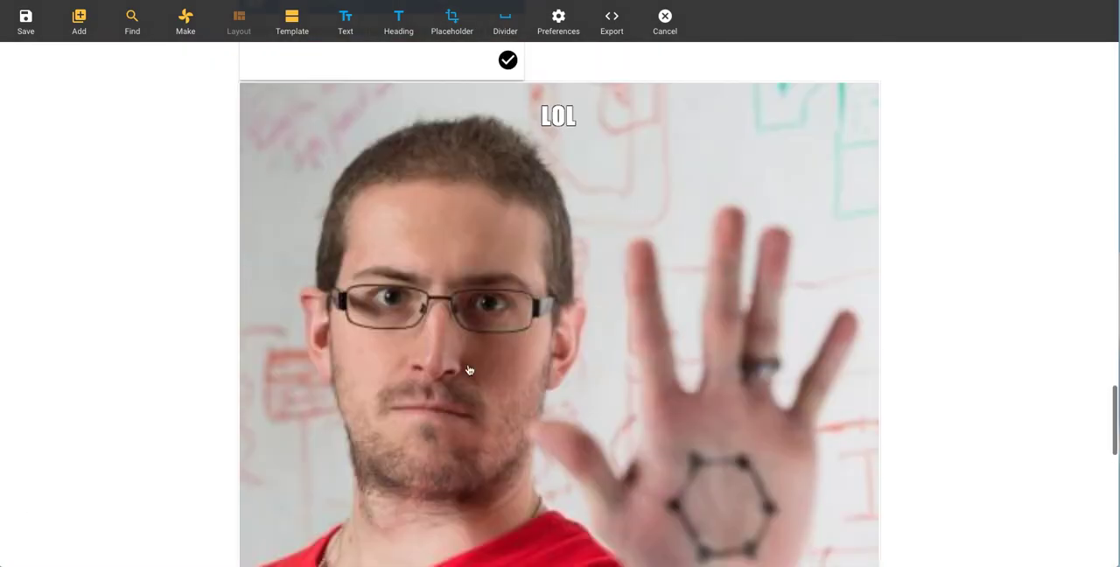
# Step: Shrink the meme to its smallest width
pyautogui.click(470, 370)
pyautogui.scroll(1, 438, 337)
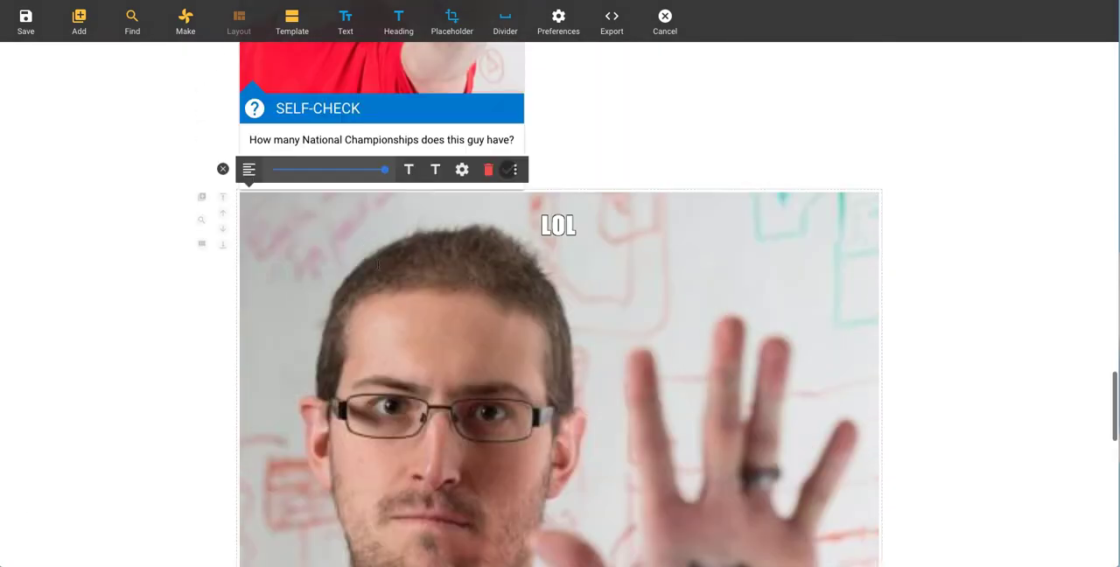
pyautogui.click(282, 171)
# Step: Convert the meme into a QR code, increase its size, and insert it into the page
pyautogui.click(368, 166)
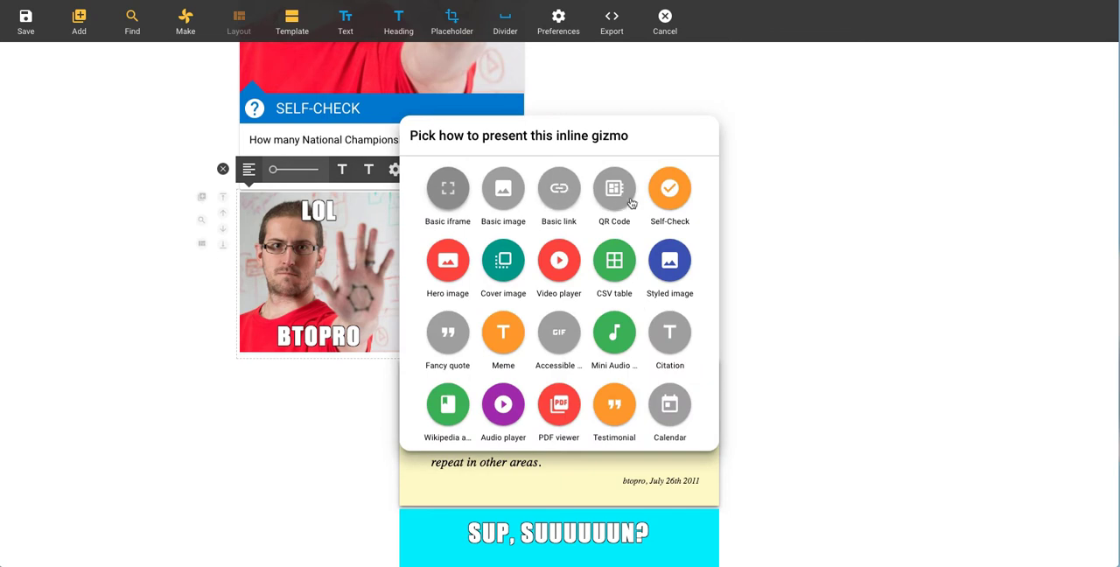
pyautogui.click(618, 200)
pyautogui.doubleClick(631, 225)
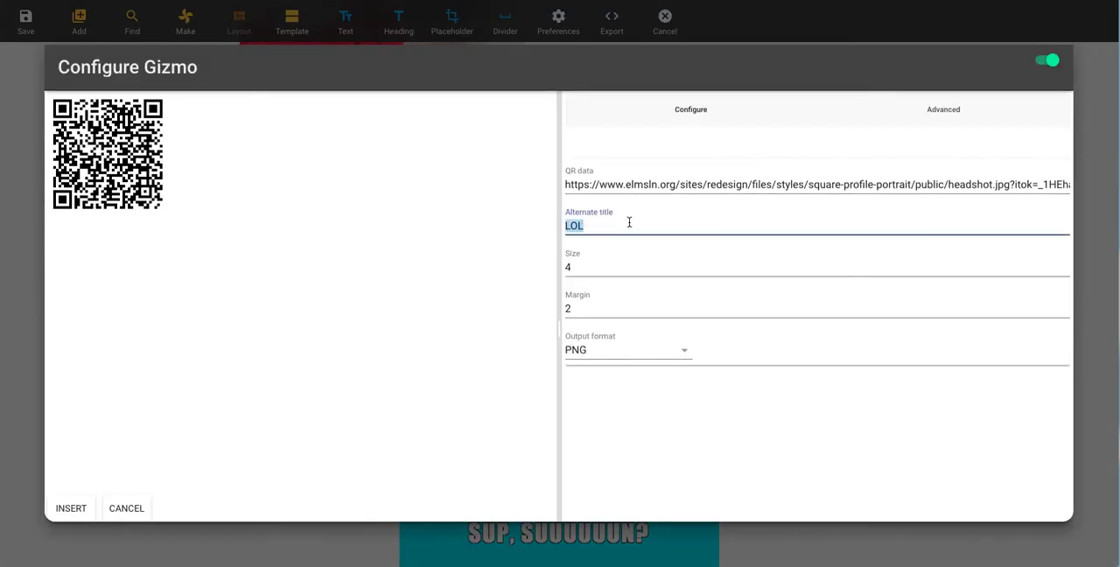
pyautogui.click(663, 184)
pyautogui.click(667, 260)
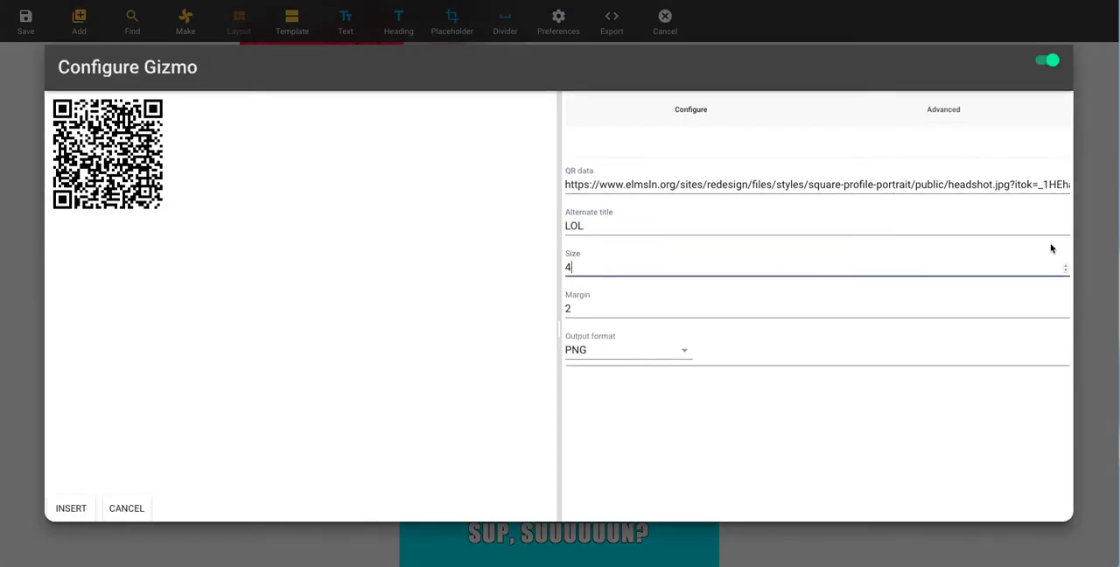
pyautogui.click(1065, 264)
pyautogui.click(1065, 264)
pyautogui.click(1066, 264)
pyautogui.click(70, 509)
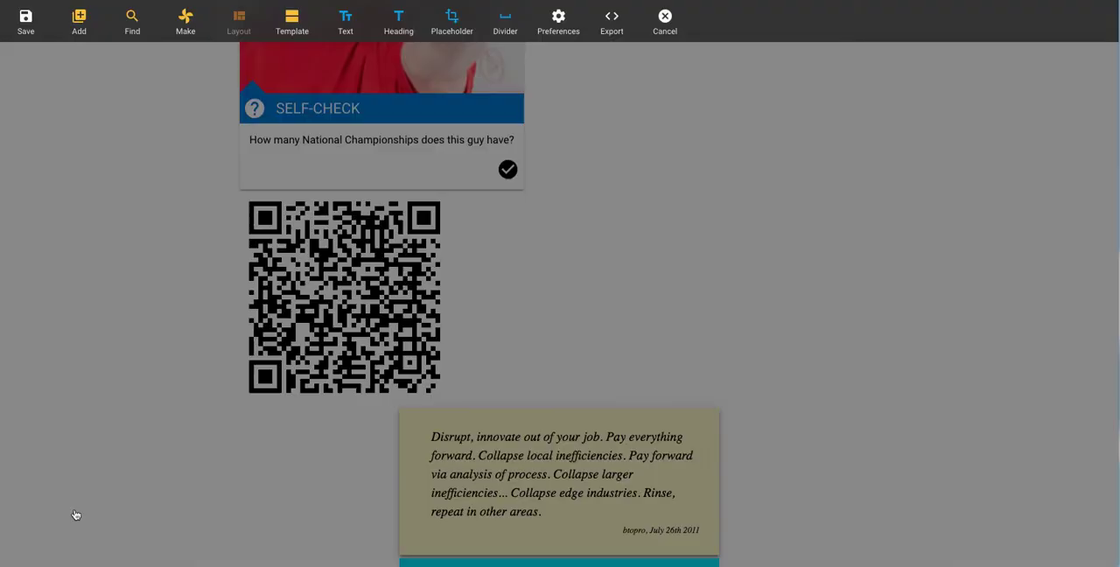
# Step: Convert the QR code into a styled image with the Round image, Card and Box options enabled, and insert it
pyautogui.scroll(2, 101, 391)
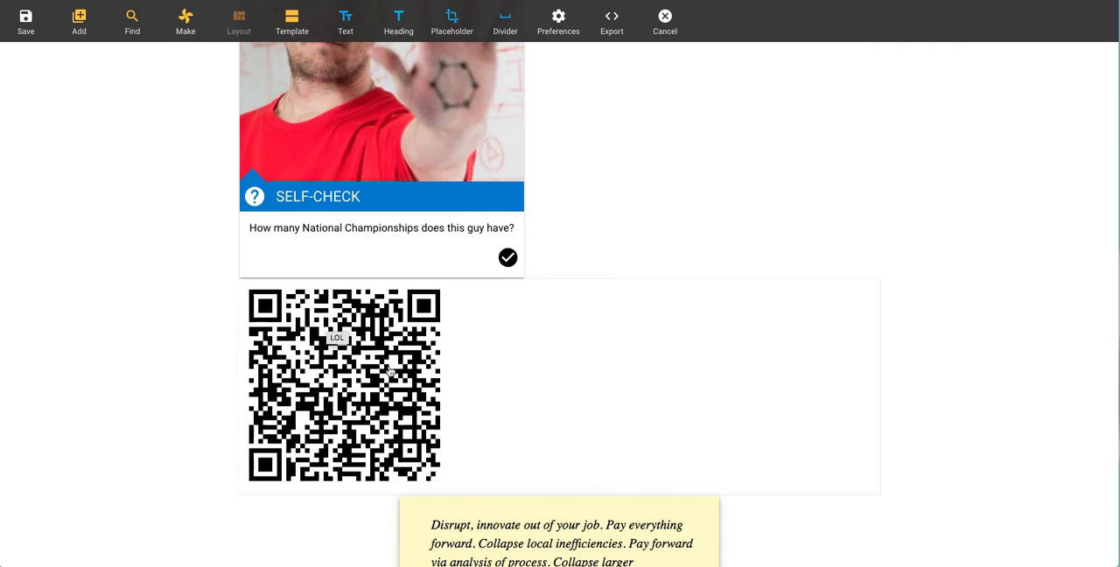
pyautogui.click(474, 356)
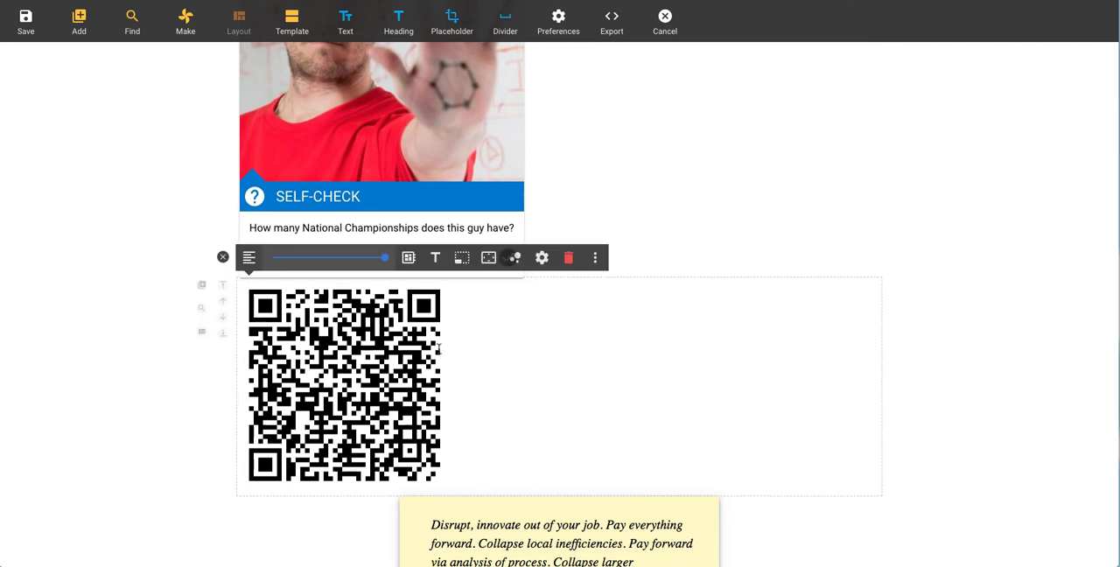
pyautogui.click(587, 259)
pyautogui.click(623, 258)
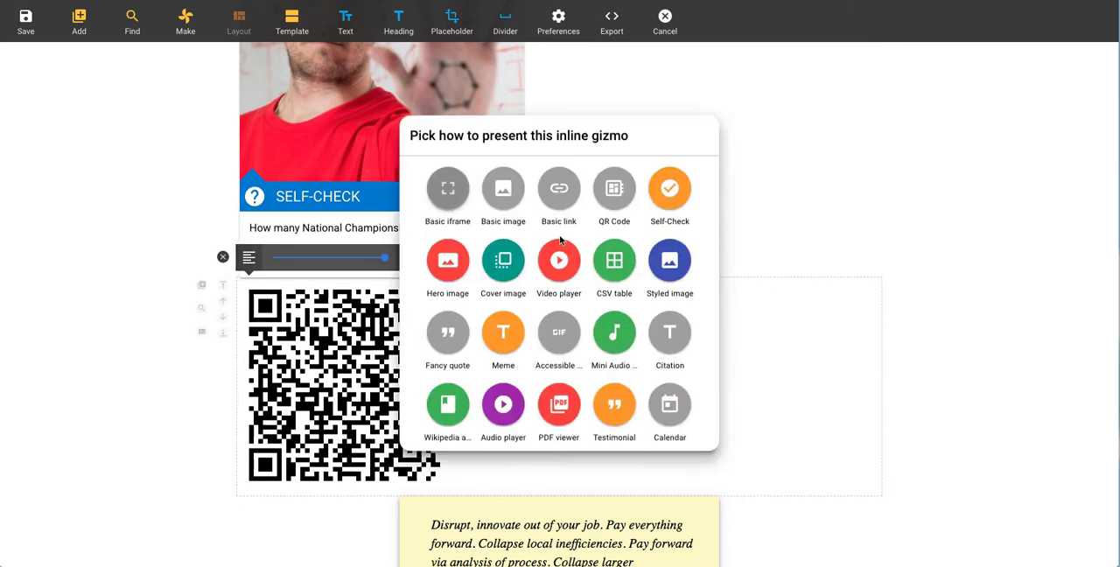
pyautogui.click(669, 264)
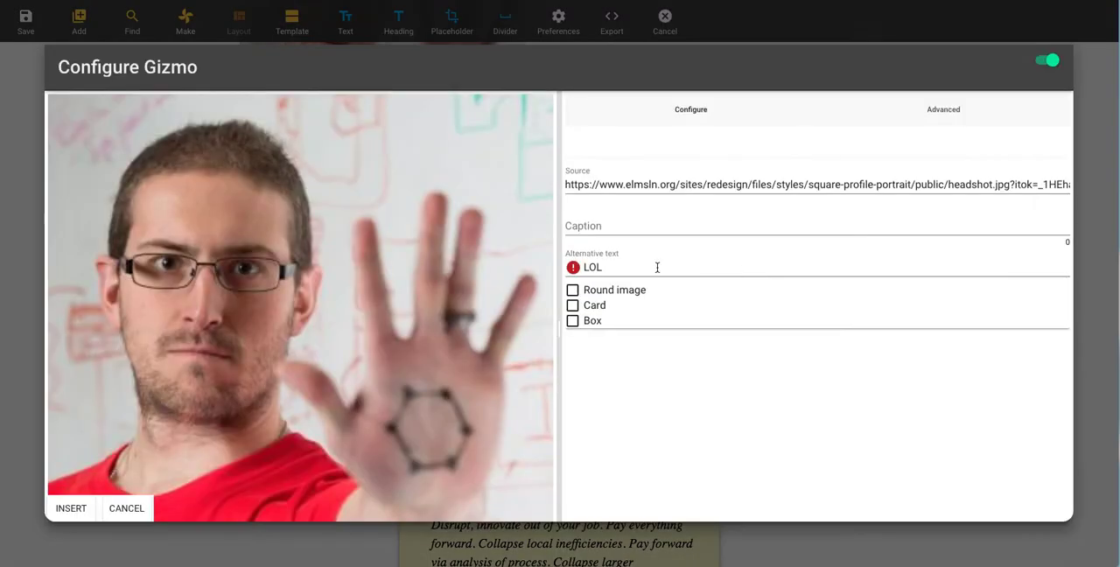
pyautogui.click(614, 292)
pyautogui.click(595, 305)
pyautogui.click(592, 321)
pyautogui.doubleClick(615, 269)
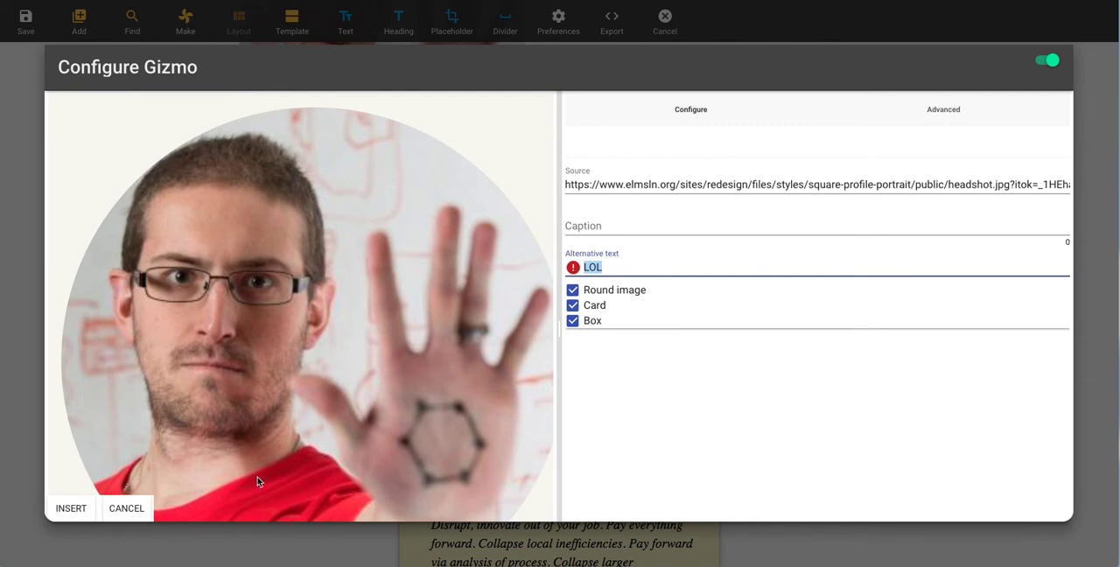
pyautogui.click(80, 516)
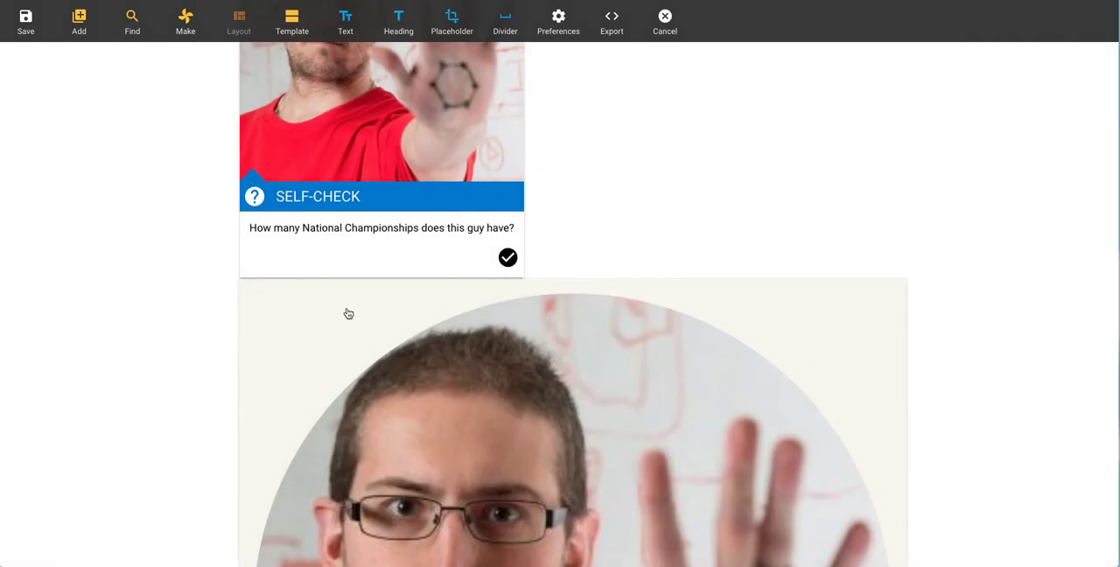
# Step: Convert the styled image into a cover image and insert it into the page
pyautogui.click(513, 259)
pyautogui.click(549, 264)
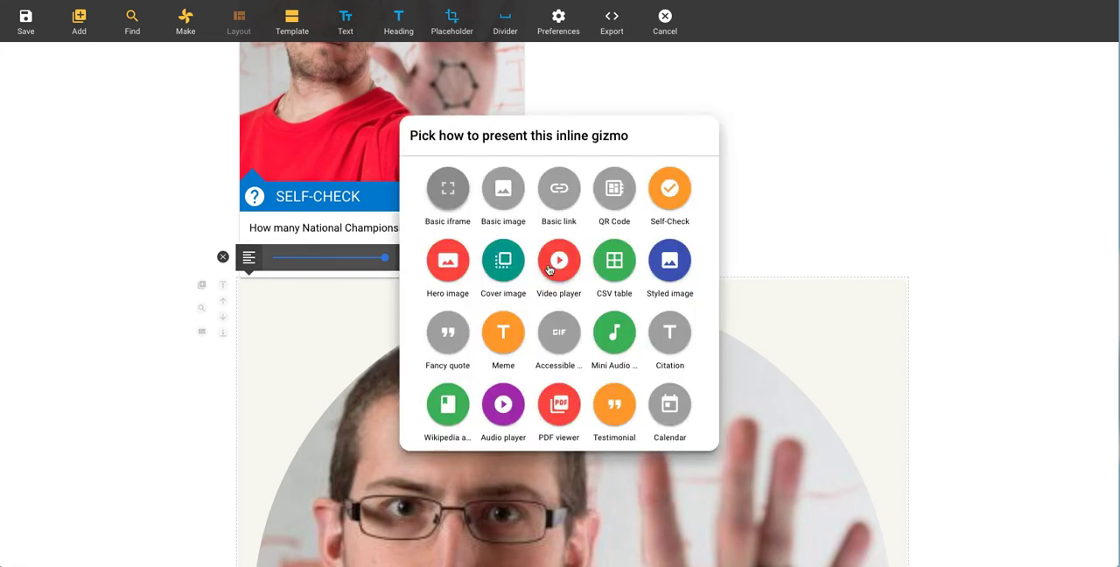
pyautogui.click(513, 267)
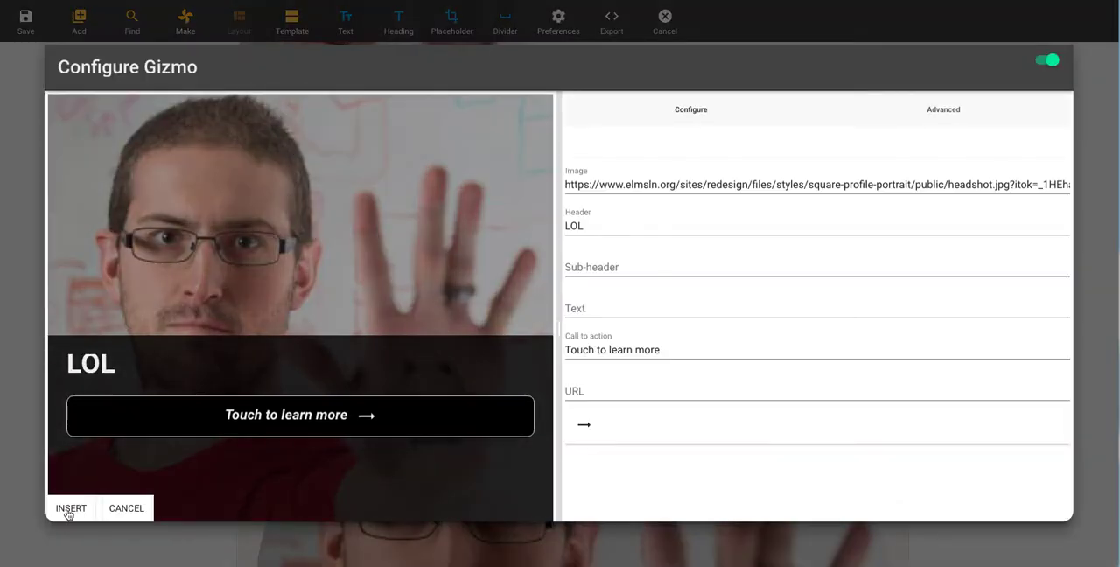
pyautogui.click(72, 511)
# Step: Convert the cover image into a basic iframe and insert it
pyautogui.click(573, 262)
pyautogui.click(601, 260)
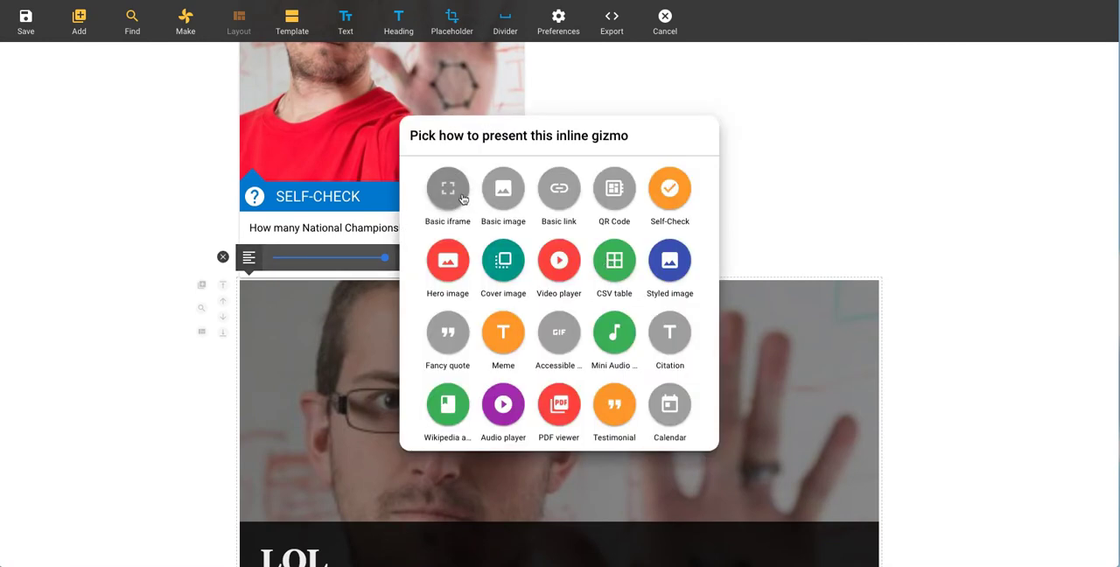
pyautogui.click(448, 189)
pyautogui.click(70, 509)
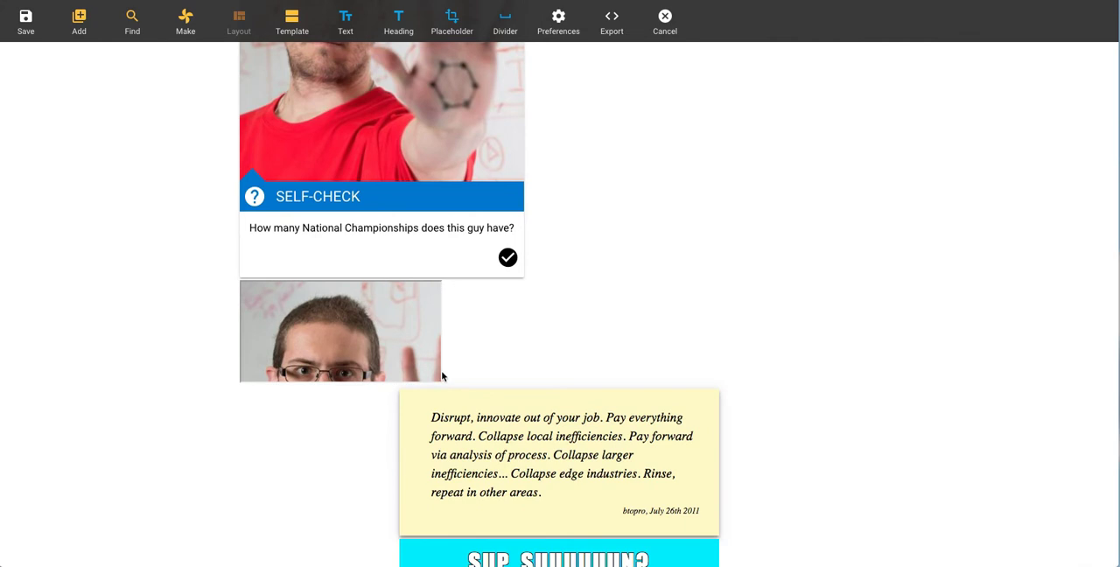
# Step: Convert the iframe into a basic link with text "btopro", title text "dsfdfsdsfds" and target Top window, and insert it
pyautogui.click(441, 376)
pyautogui.click(482, 262)
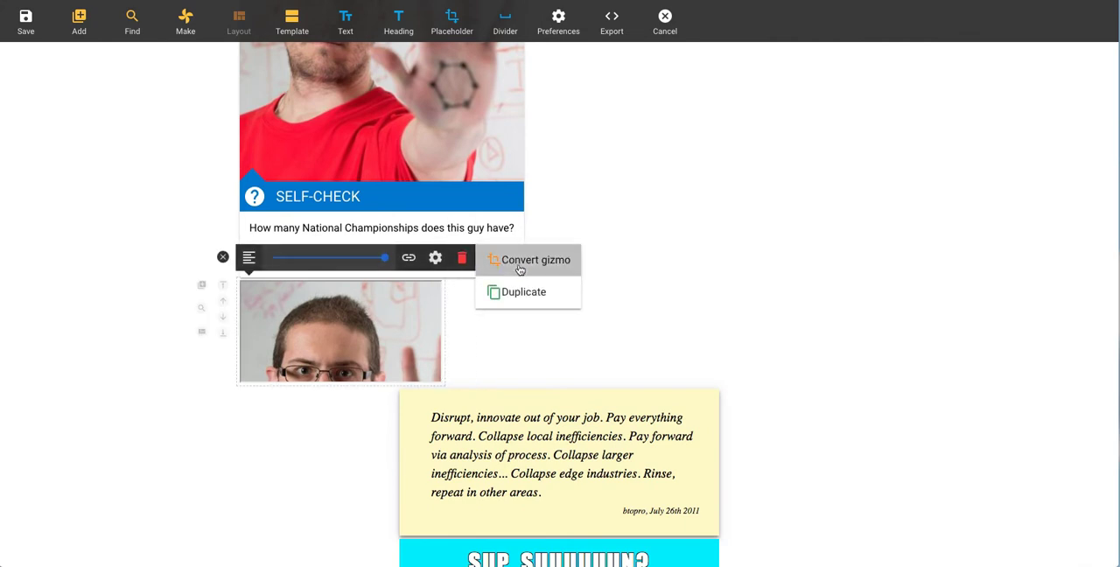
pyautogui.click(522, 261)
pyautogui.click(558, 188)
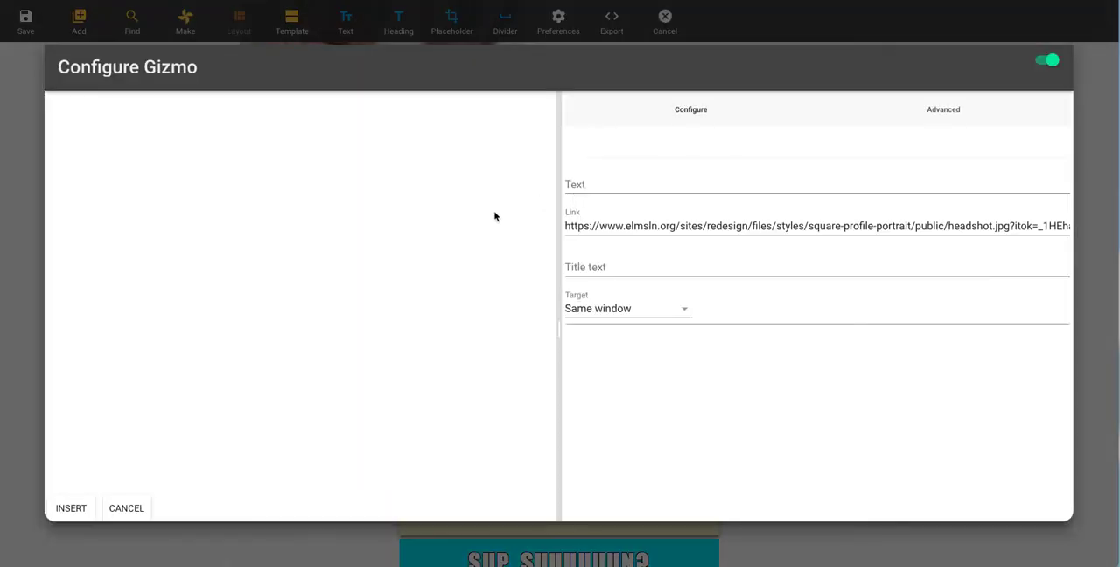
pyautogui.click(613, 184)
pyautogui.write('btopo')
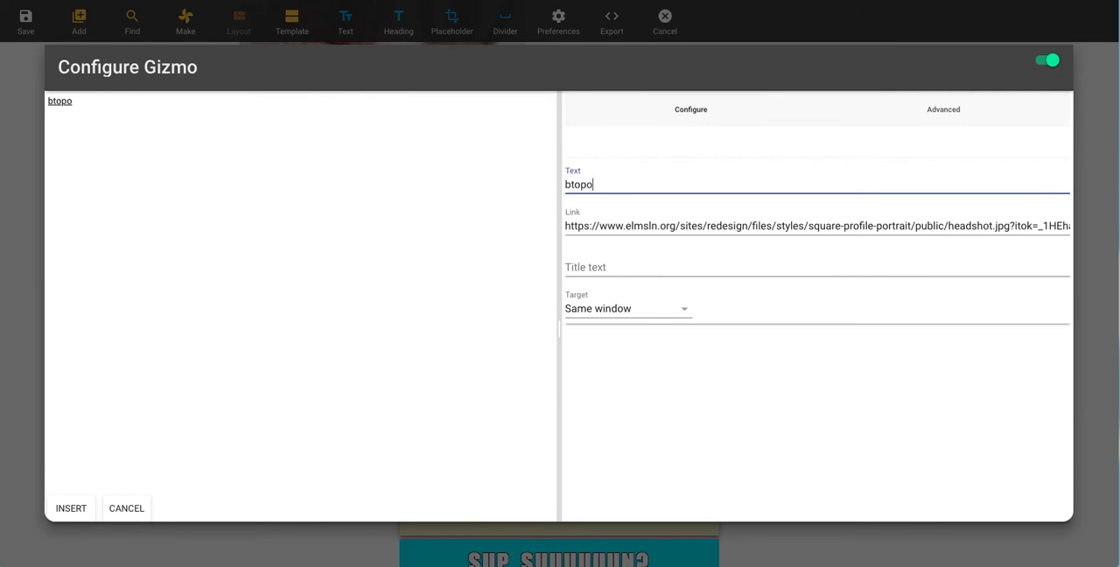
pyautogui.click(642, 296)
pyautogui.click(650, 264)
pyautogui.write('dsfdsfdsfds')
pyautogui.click(645, 308)
pyautogui.click(655, 334)
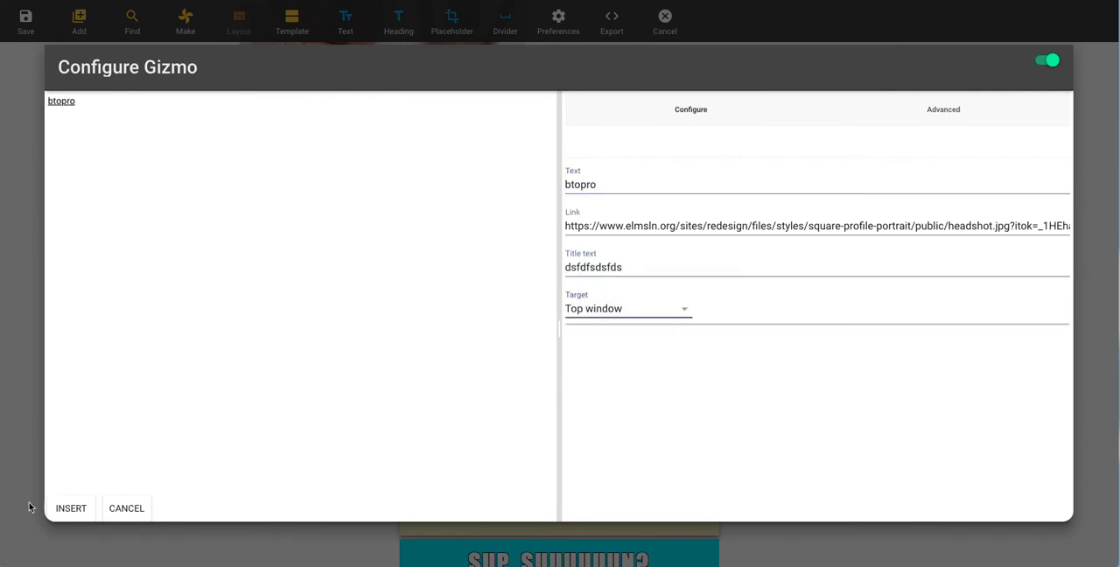
pyautogui.click(71, 507)
# Step: Convert the "btopro" link into a self-check and insert it
pyautogui.click(259, 296)
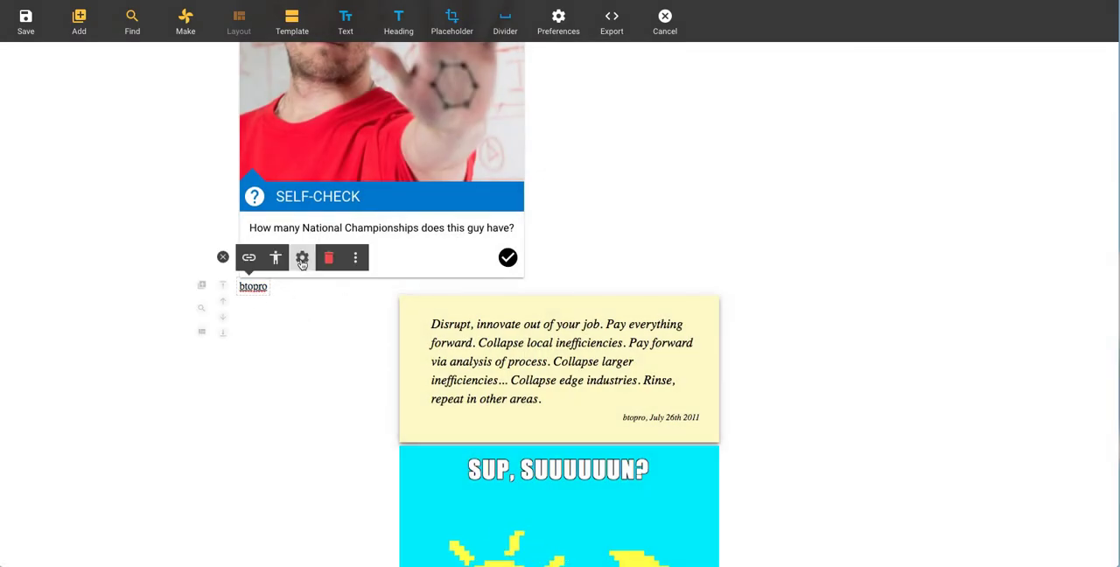
pyautogui.click(356, 257)
pyautogui.click(402, 261)
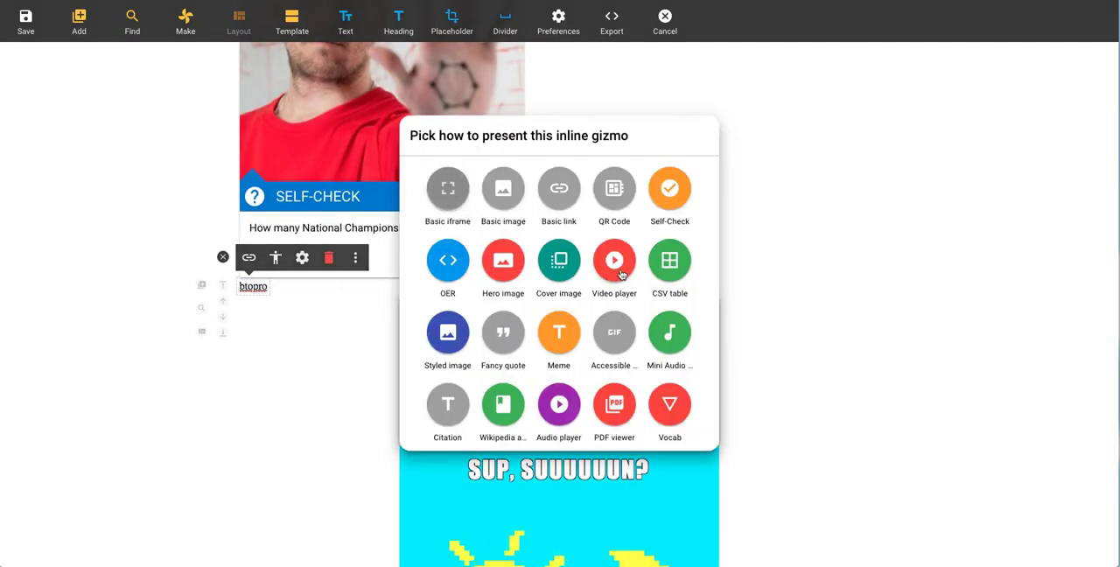
pyautogui.click(670, 185)
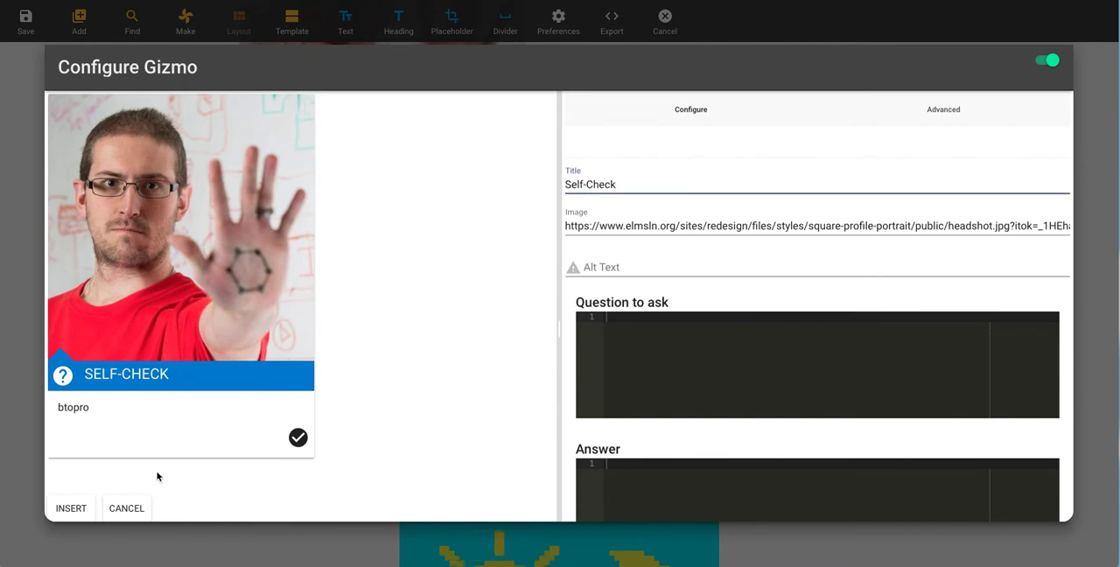
pyautogui.click(77, 513)
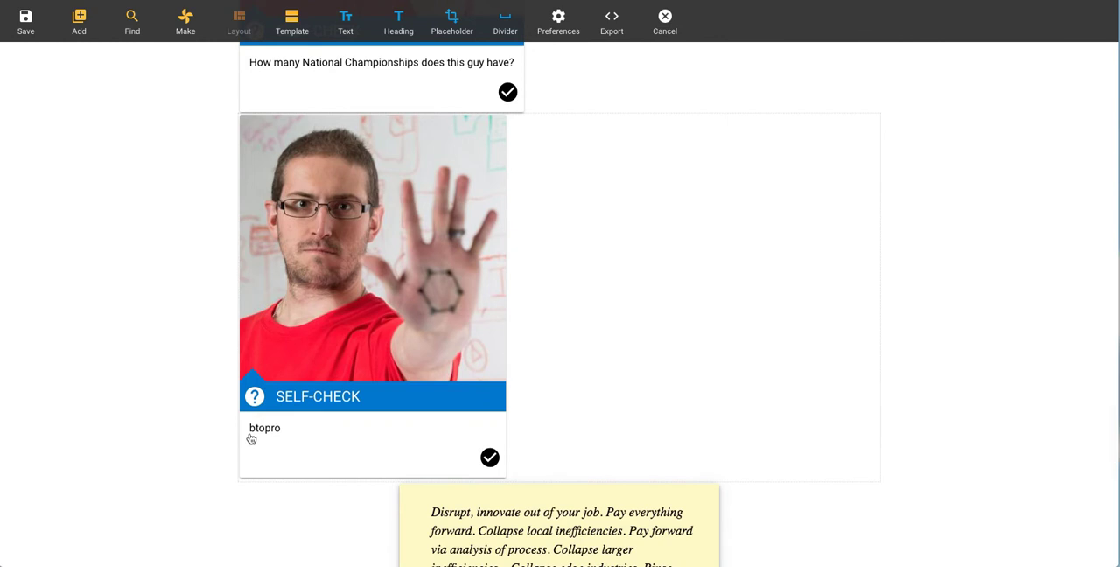
# Step: Deselect the self-check and add several text placeholders at the end of the page
pyautogui.click(296, 455)
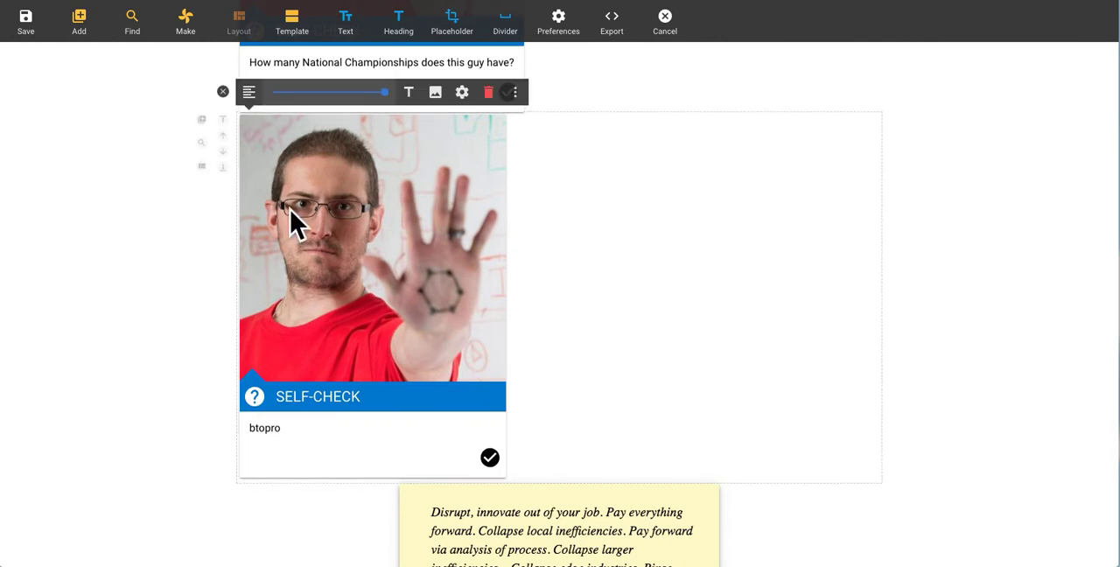
pyautogui.click(223, 91)
pyautogui.scroll(-10, 170, 228)
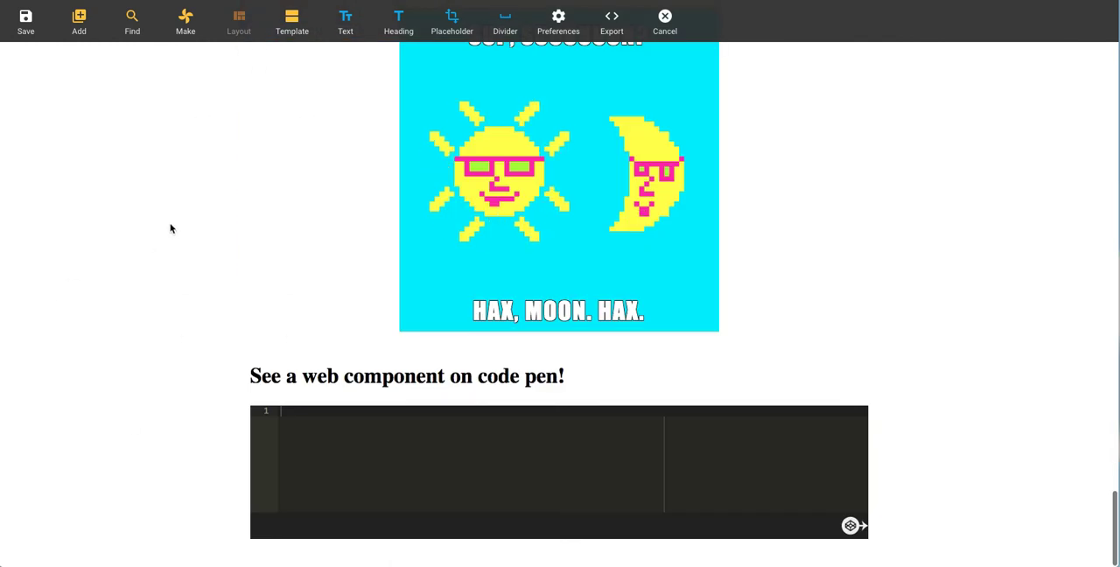
pyautogui.click(451, 19)
pyautogui.click(448, 30)
pyautogui.click(446, 39)
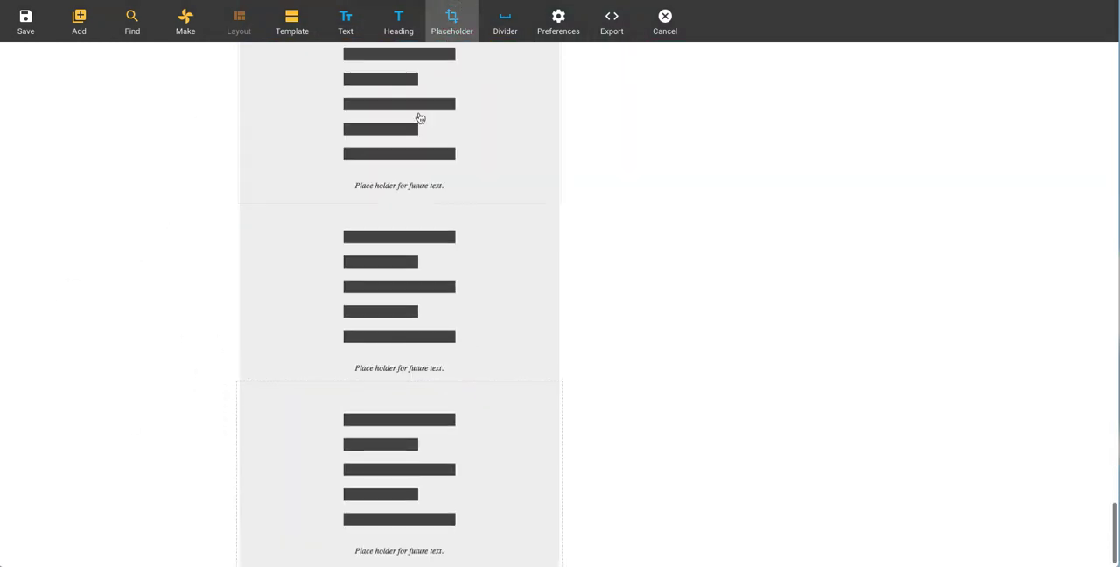
# Step: Change the second-to-last text placeholder's type to Image and insert it
pyautogui.click(403, 289)
pyautogui.click(408, 178)
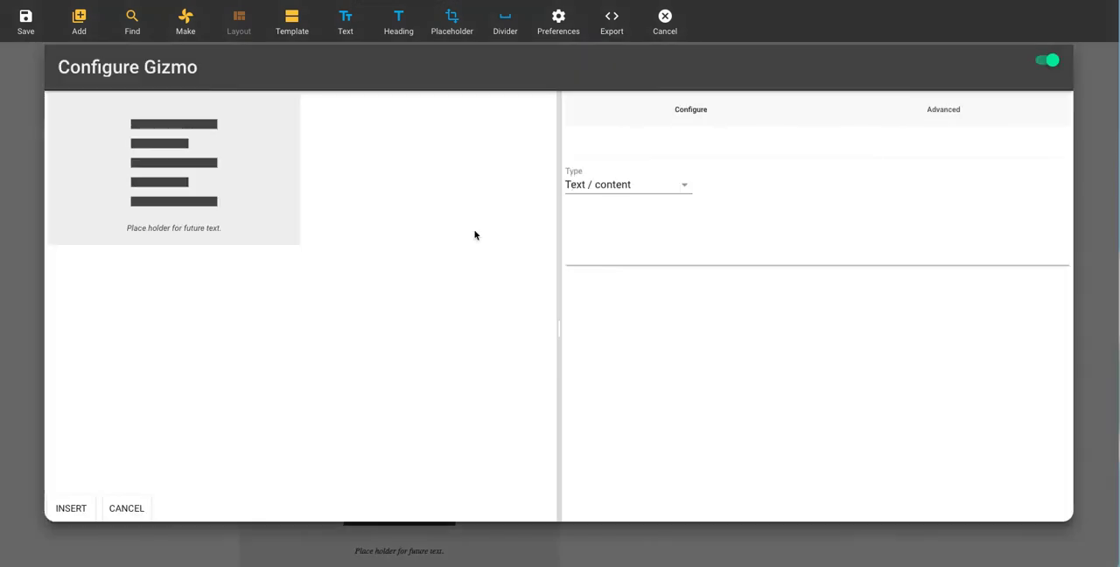
pyautogui.click(652, 184)
pyautogui.click(645, 248)
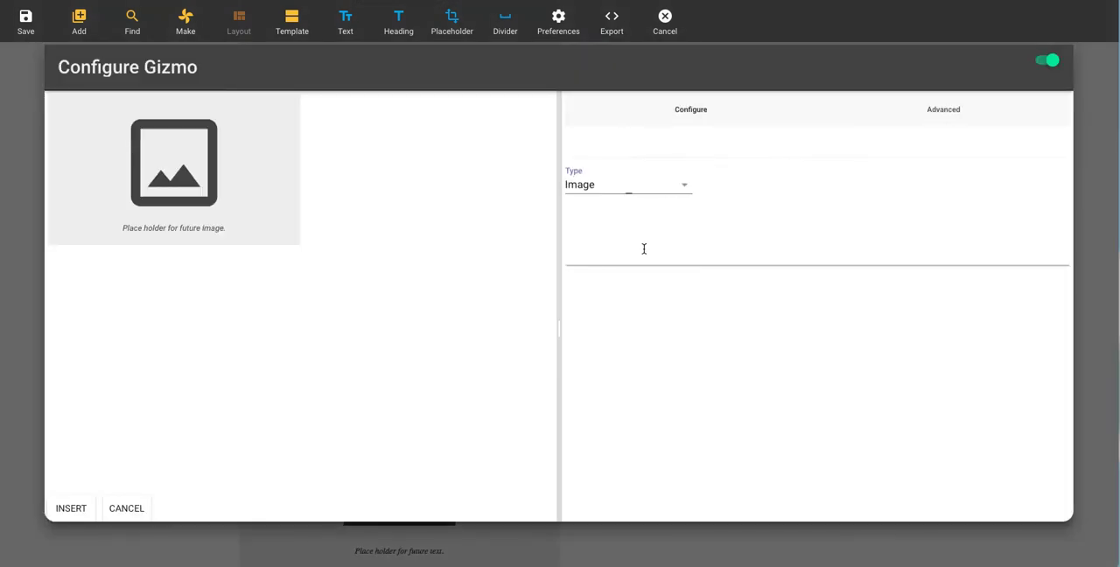
pyautogui.click(70, 507)
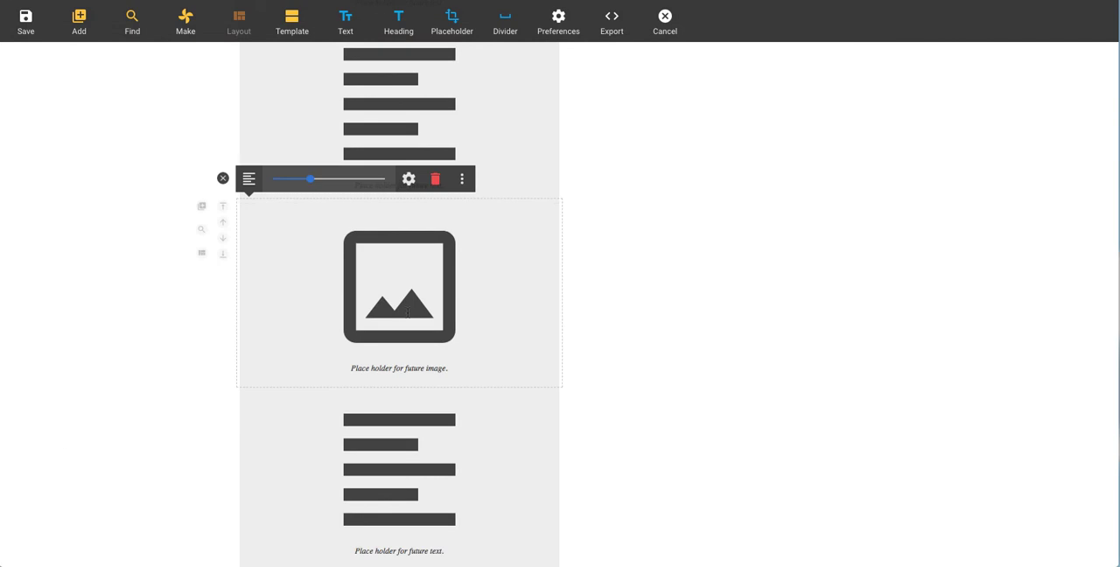
pyautogui.click(462, 179)
pyautogui.click(500, 184)
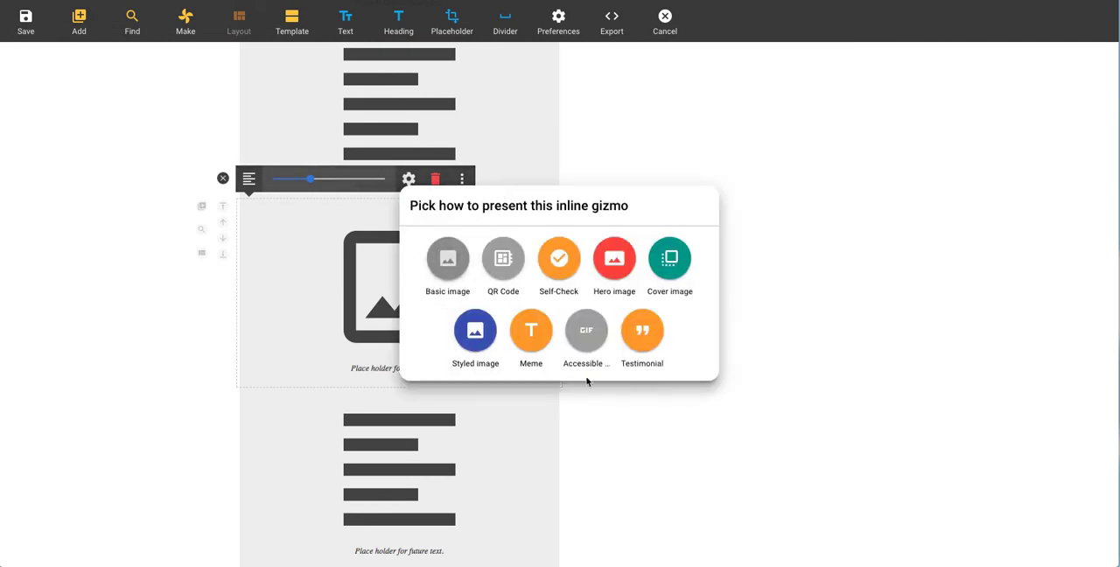
pyautogui.click(566, 260)
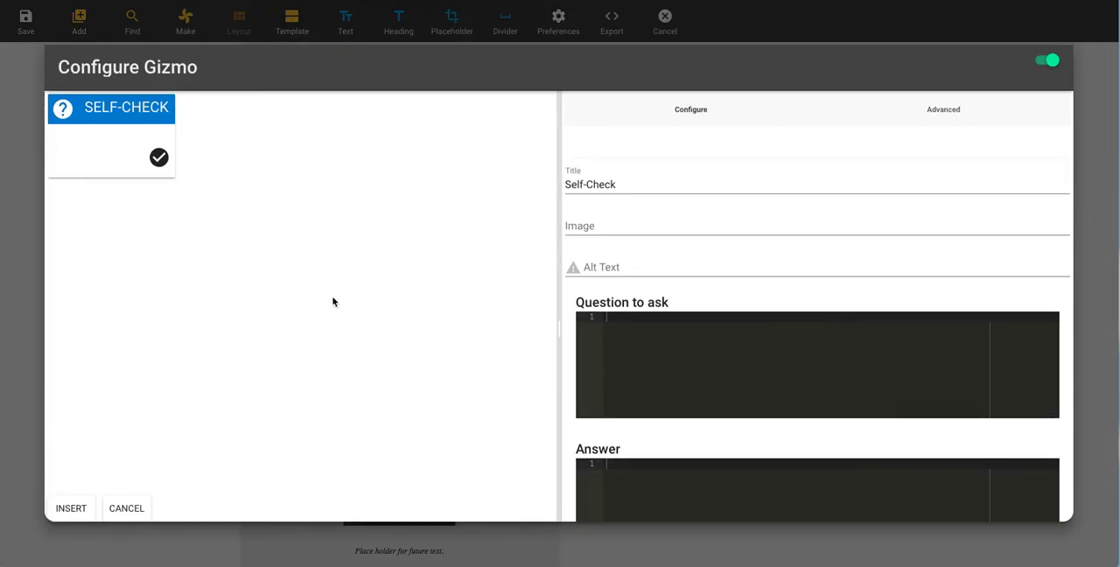
pyautogui.press('Escape')
pyautogui.click(222, 179)
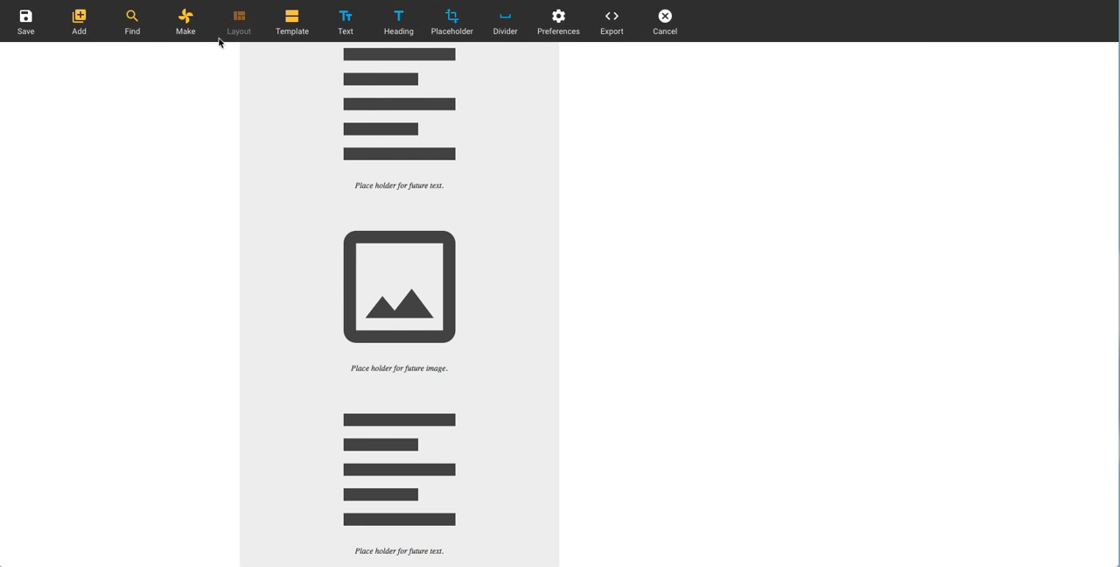
pyautogui.click(400, 253)
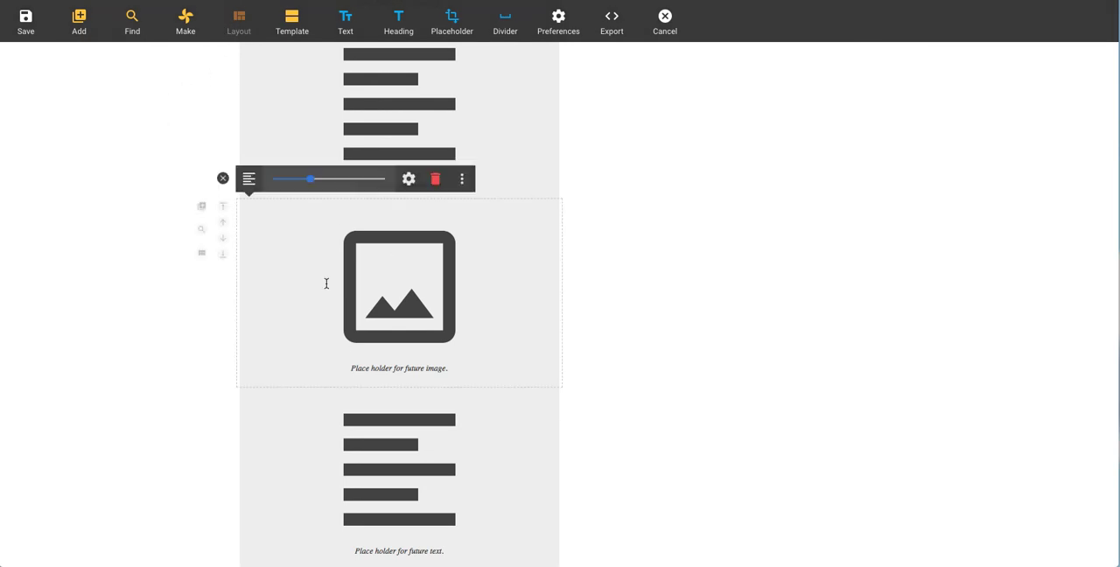
pyautogui.click(435, 178)
pyautogui.click(586, 294)
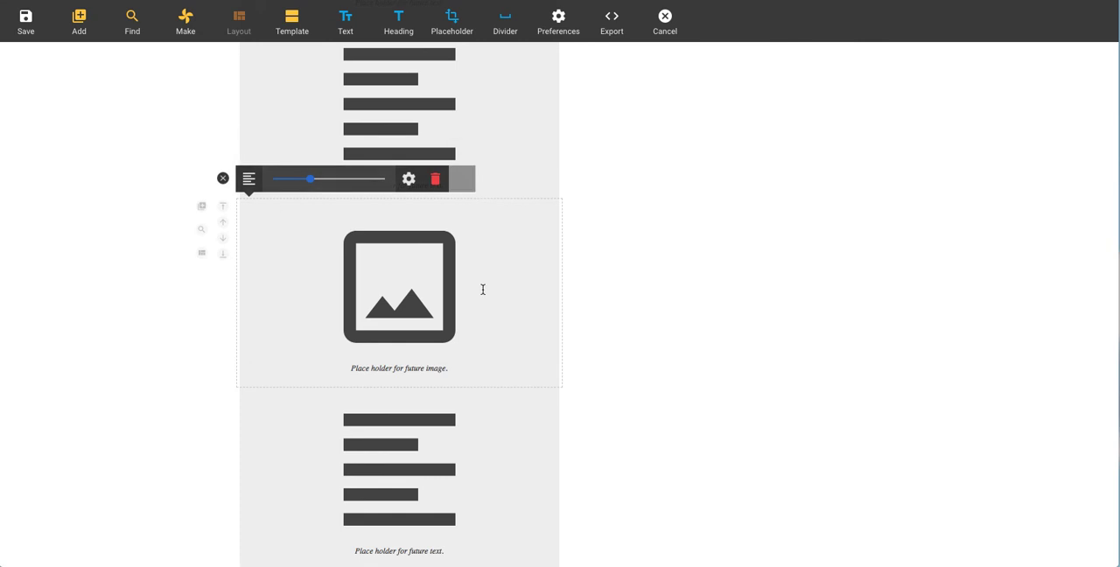
pyautogui.click(462, 180)
pyautogui.click(500, 182)
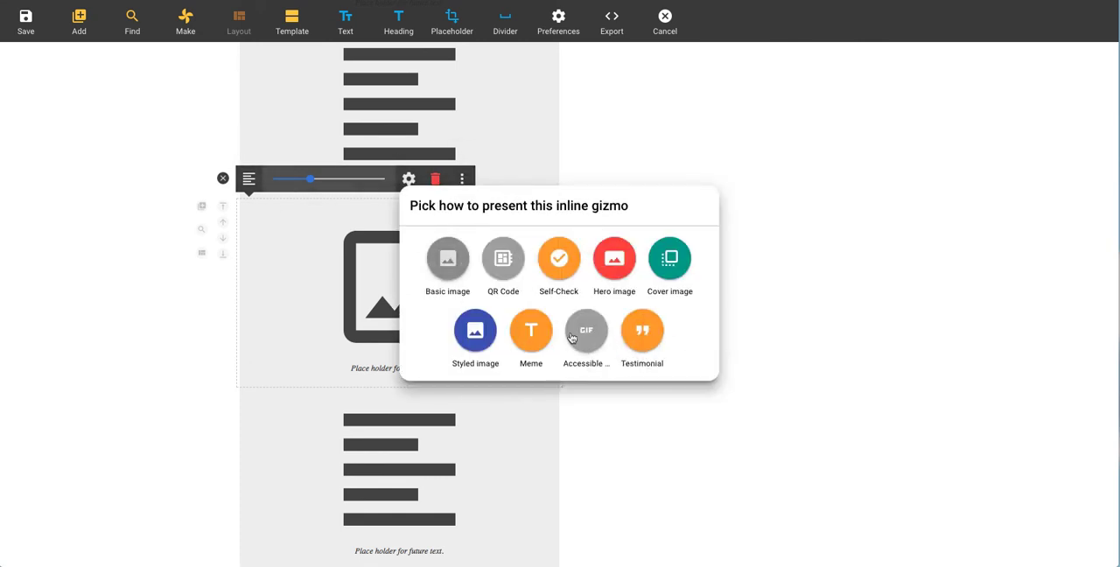
pyautogui.click(531, 332)
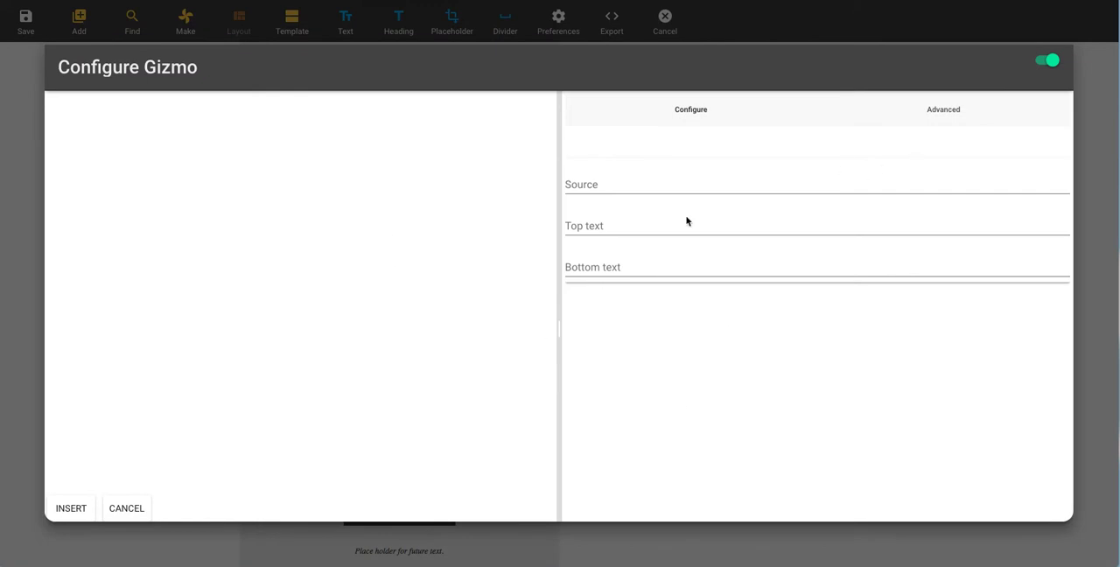
pyautogui.press('Escape')
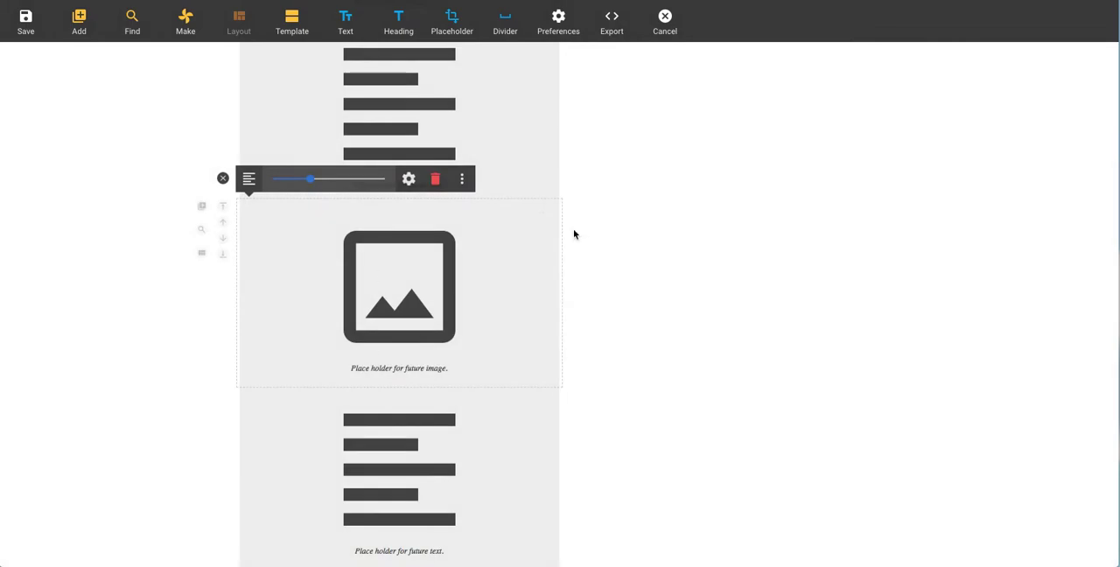
pyautogui.click(222, 178)
# Step: Select the paragraph that begins "We make this even faster if you use polymer"
pyautogui.scroll(15, 232, 207)
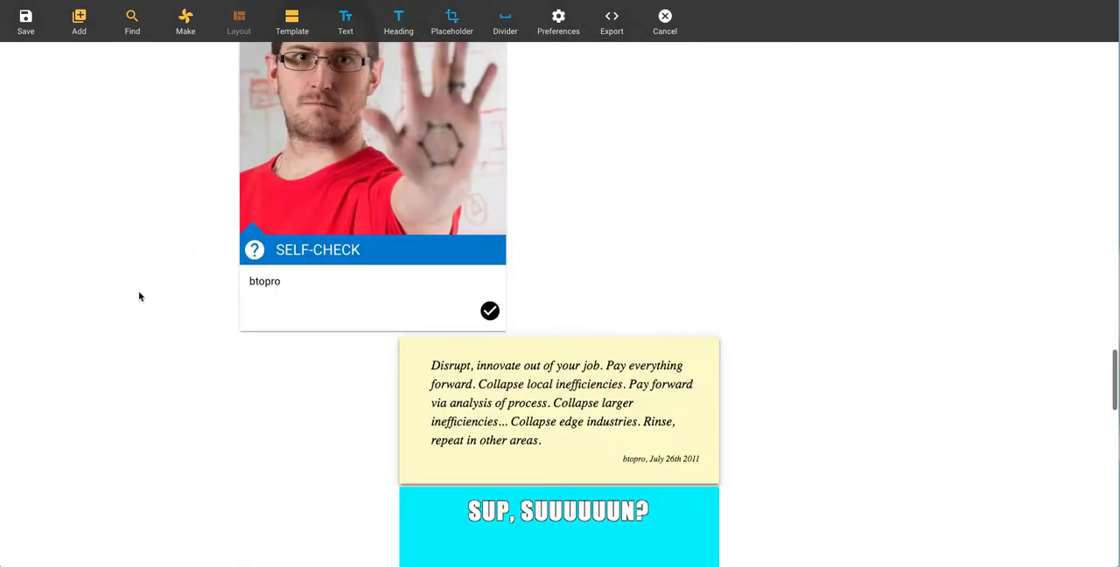
pyautogui.scroll(-1, 207, 292)
pyautogui.click(429, 304)
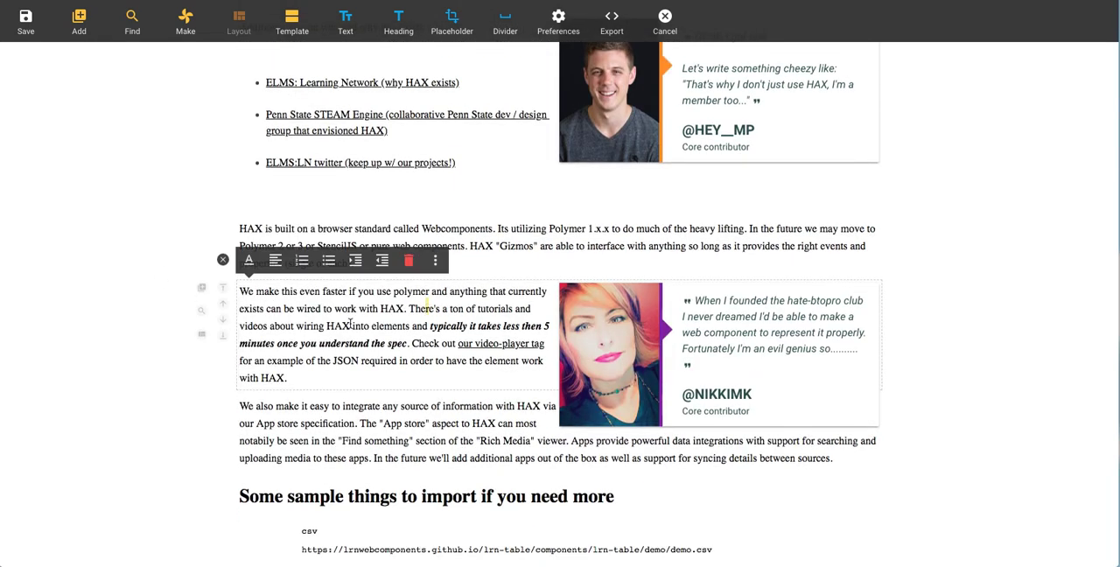
pyautogui.scroll(-1, 385, 306)
pyautogui.click(372, 305)
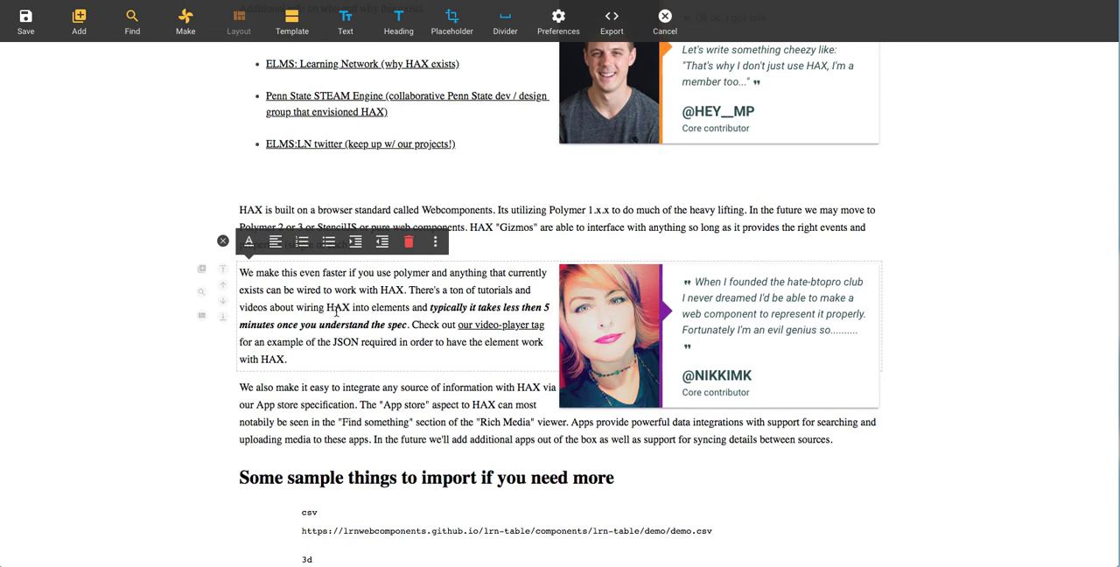
# Step: Turn the word "elements" into an inline OER gizmo with schema type Topic and schema property description
pyautogui.doubleClick(398, 308)
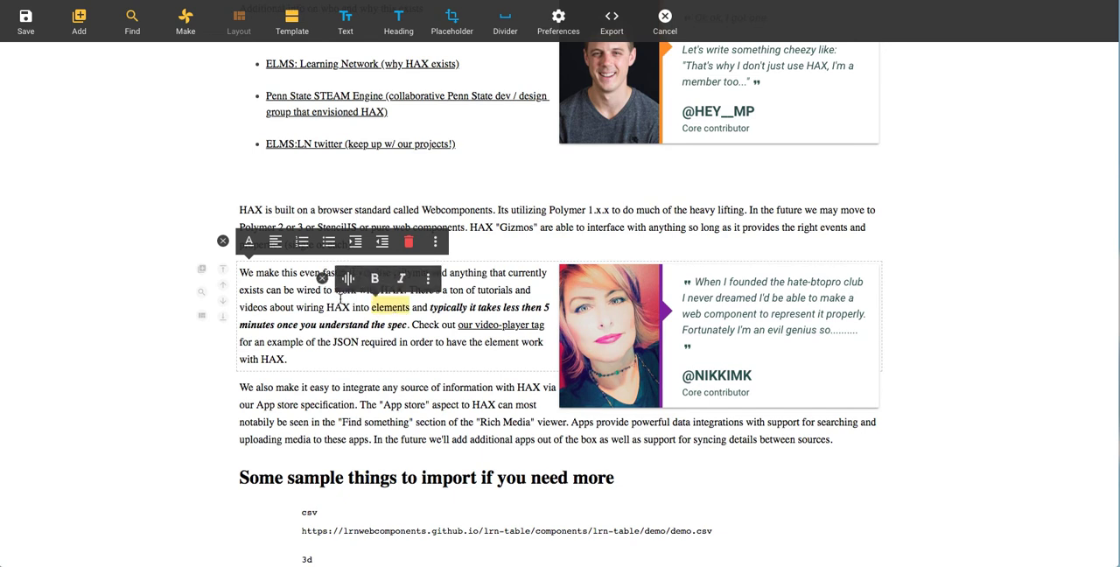
pyautogui.click(349, 280)
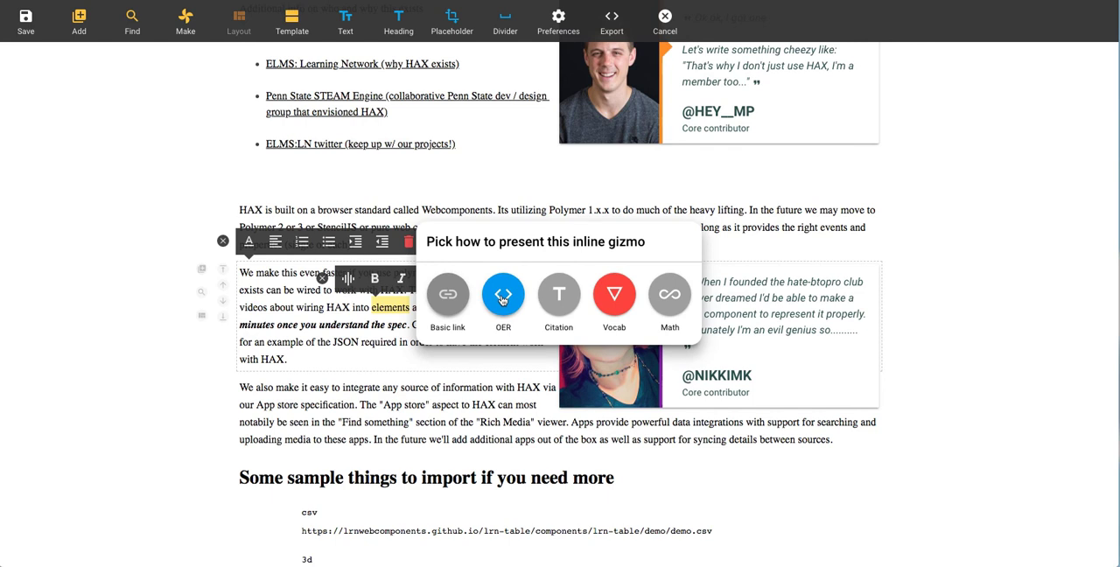
pyautogui.click(503, 298)
pyautogui.click(652, 226)
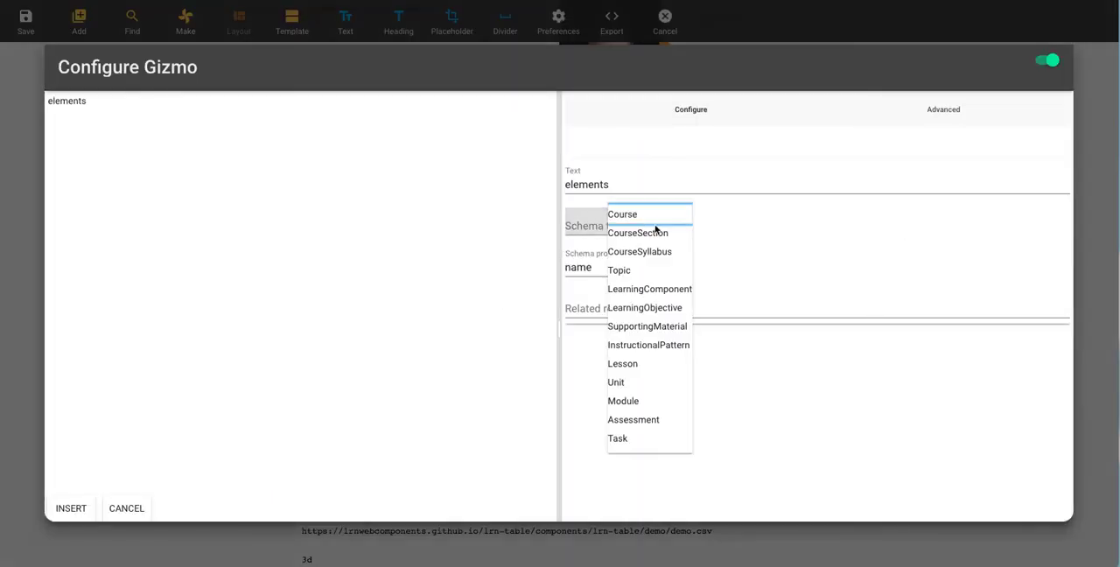
pyautogui.click(641, 272)
pyautogui.click(636, 267)
pyautogui.click(633, 369)
pyautogui.click(604, 267)
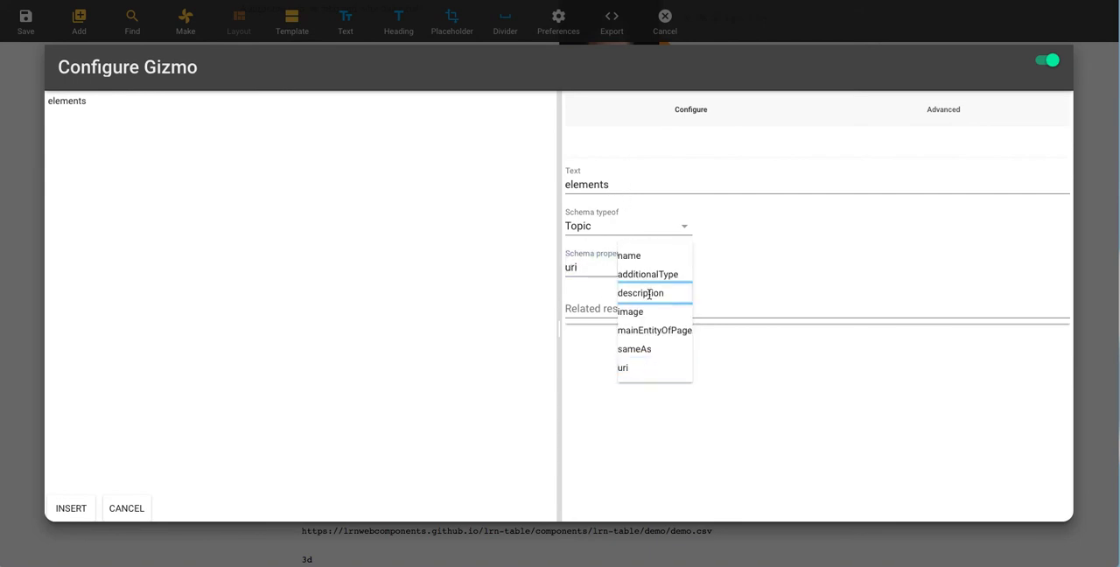
pyautogui.click(632, 292)
# Step: Extend the OER gizmo's text to "elements of change" and insert it into the paragraph
pyautogui.click(611, 185)
pyautogui.write('of change')
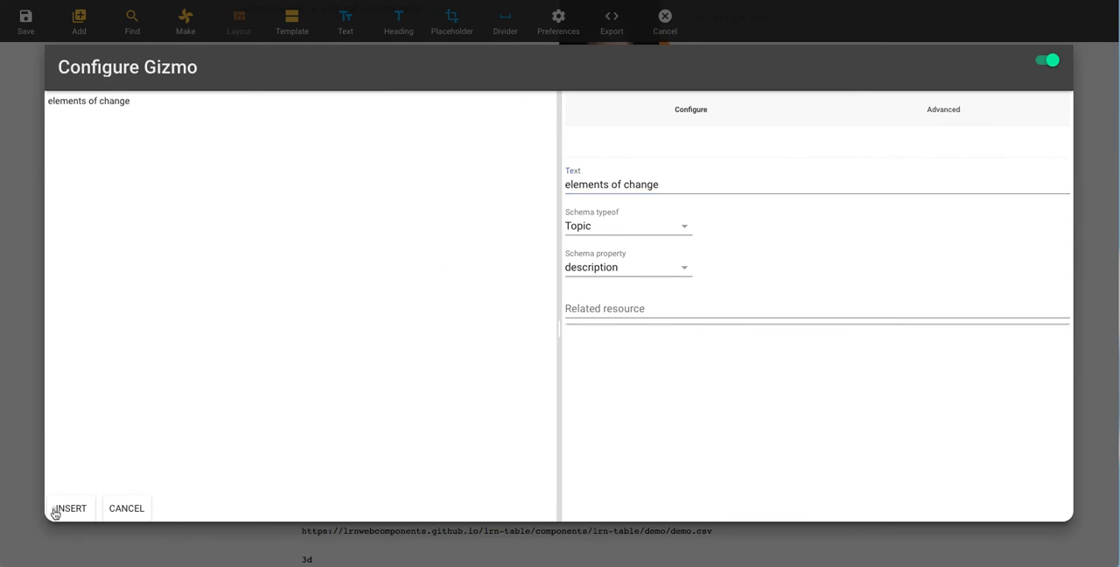
pyautogui.click(56, 508)
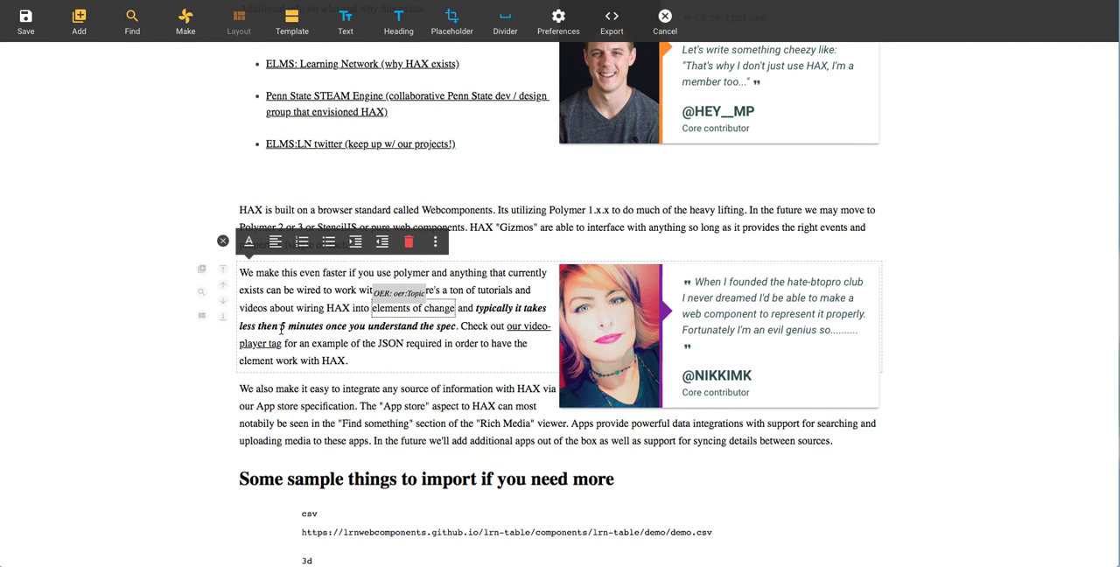
# Step: Deselect the paragraph, save the page and reopen it for editing
pyautogui.click(223, 241)
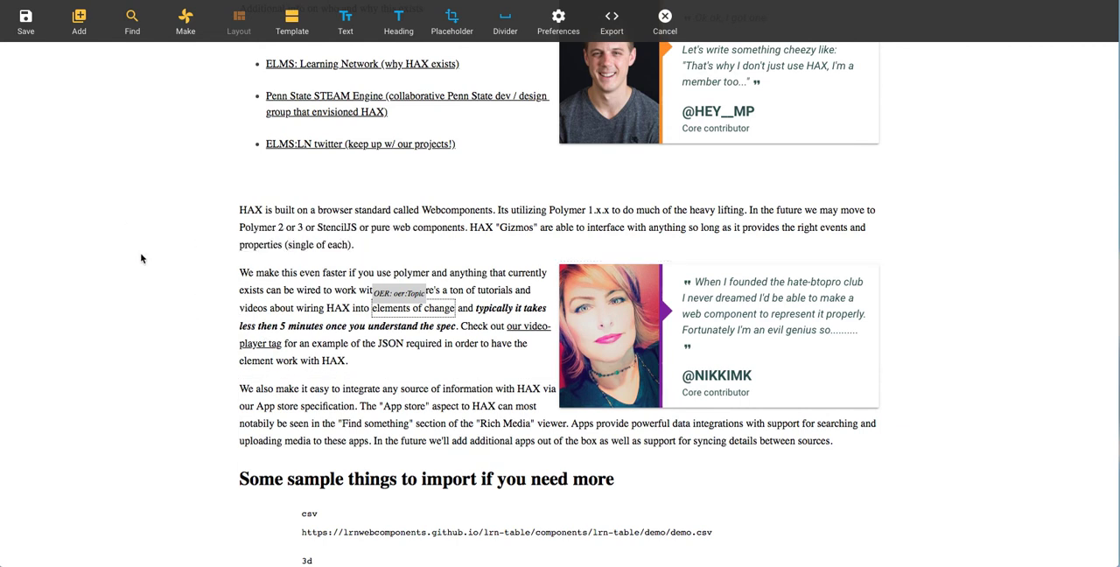
pyautogui.click(26, 18)
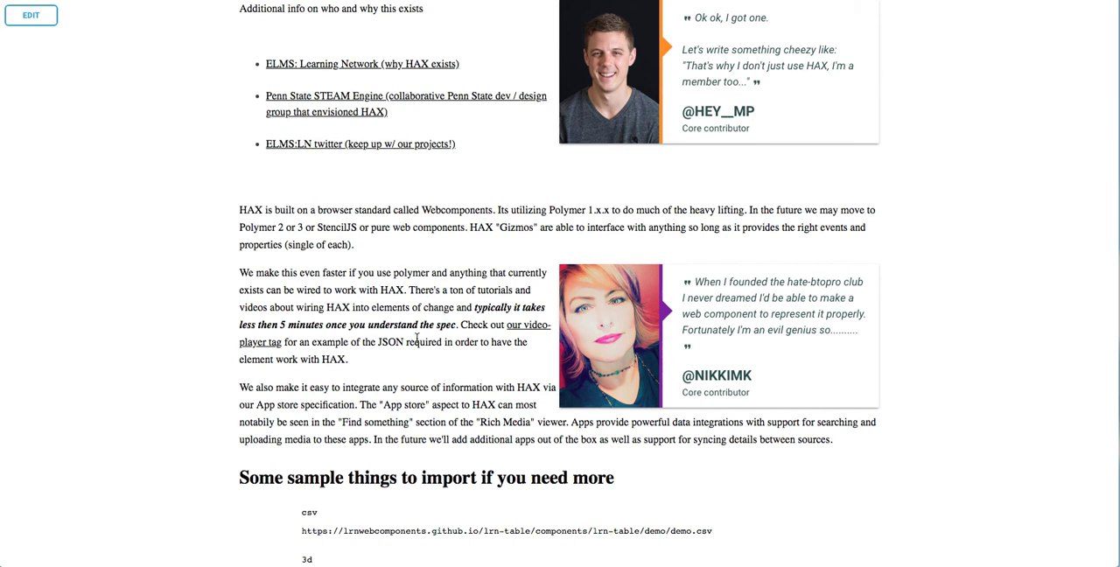
pyautogui.click(31, 15)
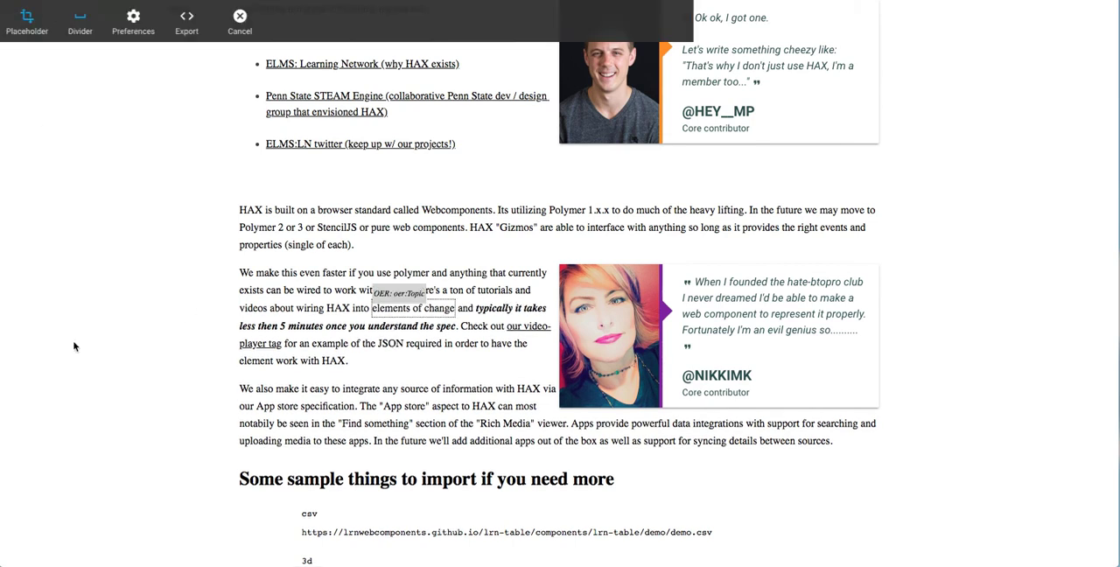
# Step: Move the paragraph beginning "We make this even faster if you use polymer" to the end of the page
pyautogui.click(283, 289)
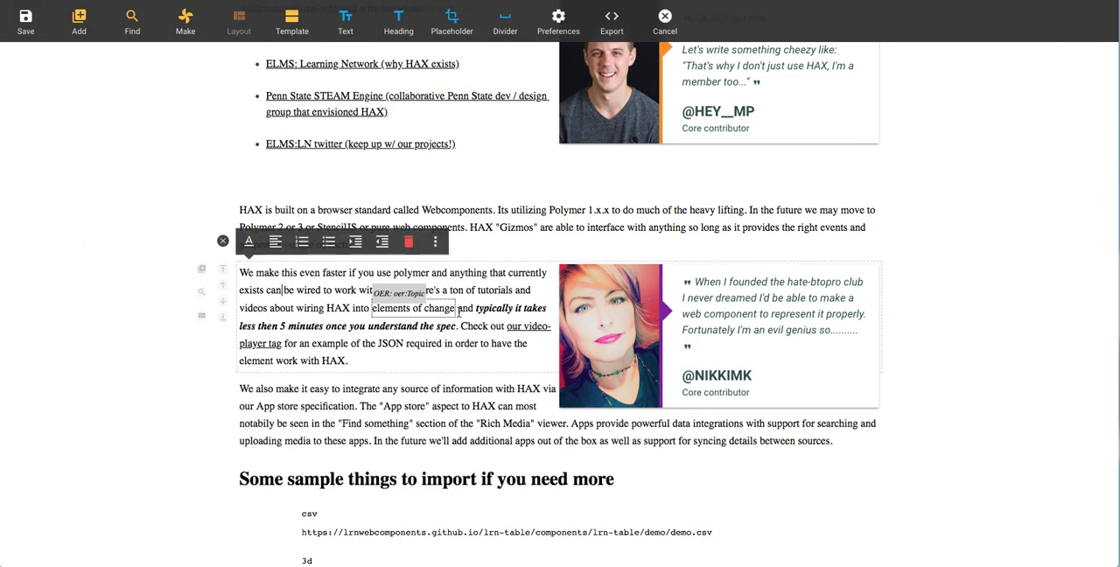
pyautogui.click(445, 309)
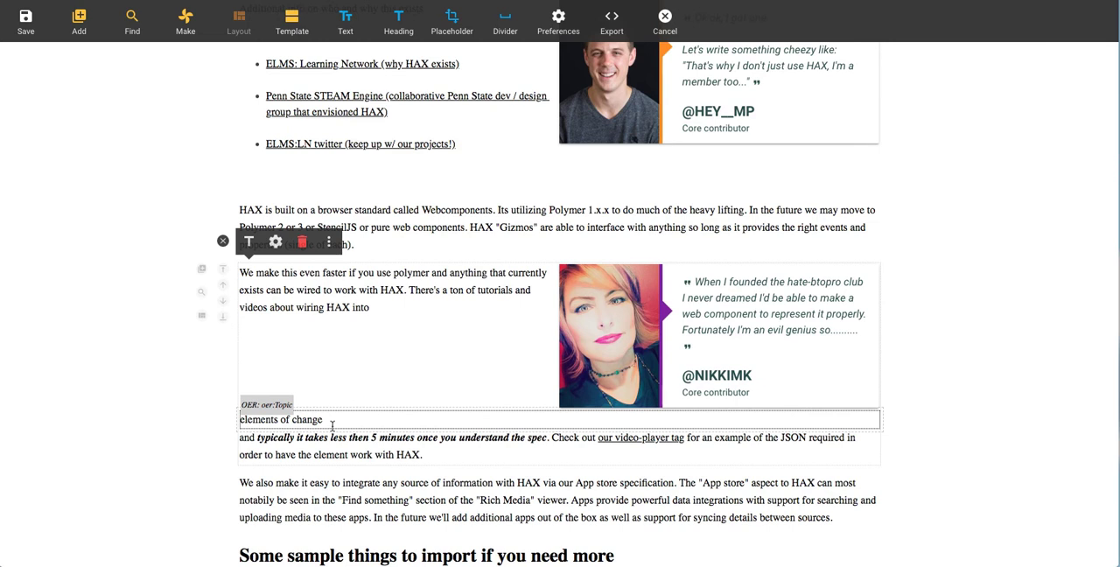
pyautogui.click(336, 290)
pyautogui.click(224, 319)
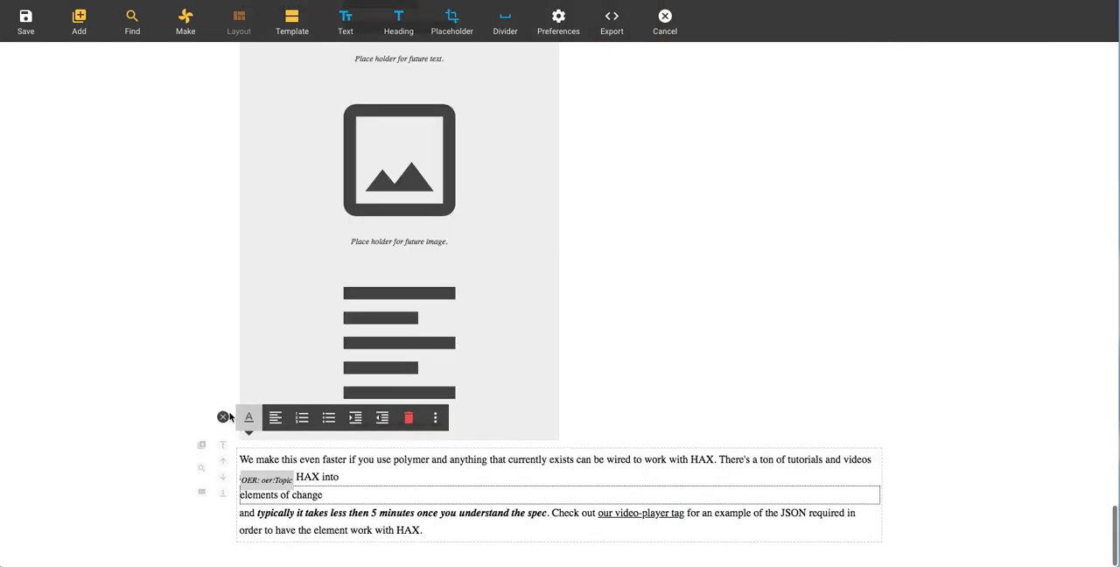
pyautogui.click(329, 494)
pyautogui.click(329, 462)
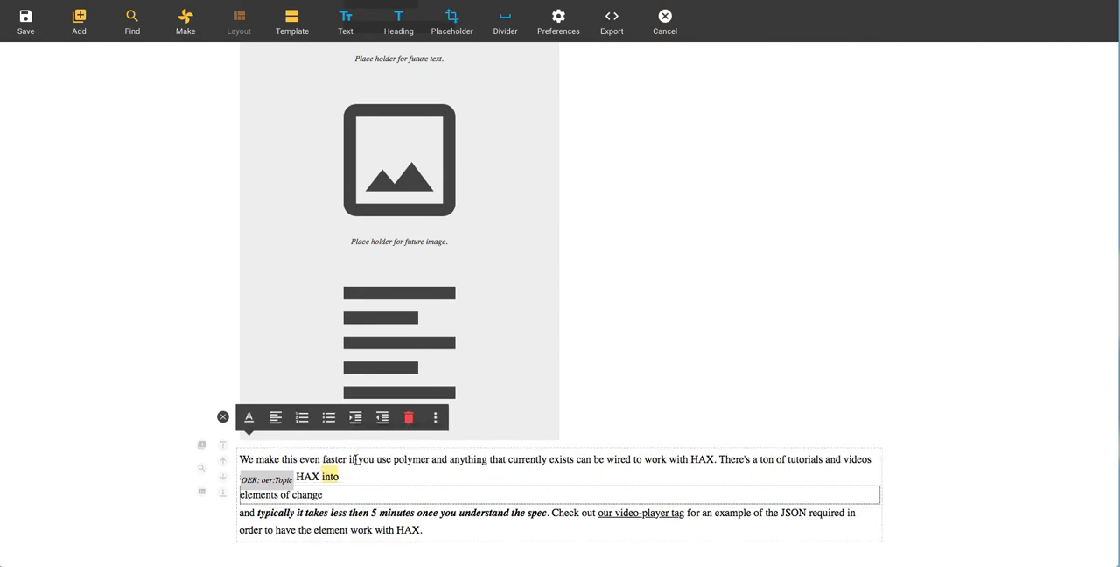
pyautogui.moveTo(303, 458); pyautogui.dragTo(448, 461)
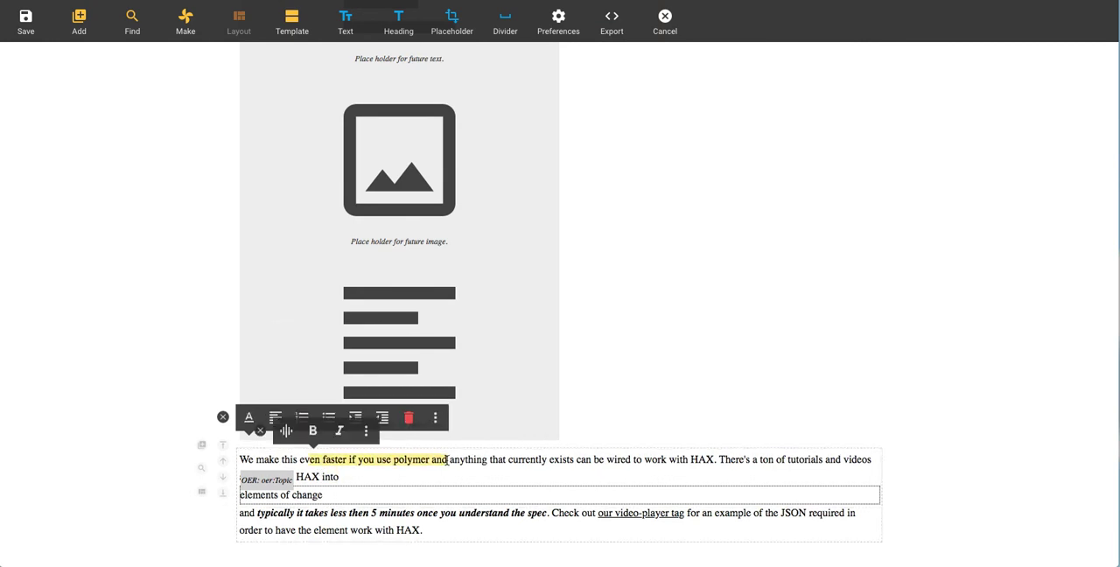
pyautogui.click(260, 430)
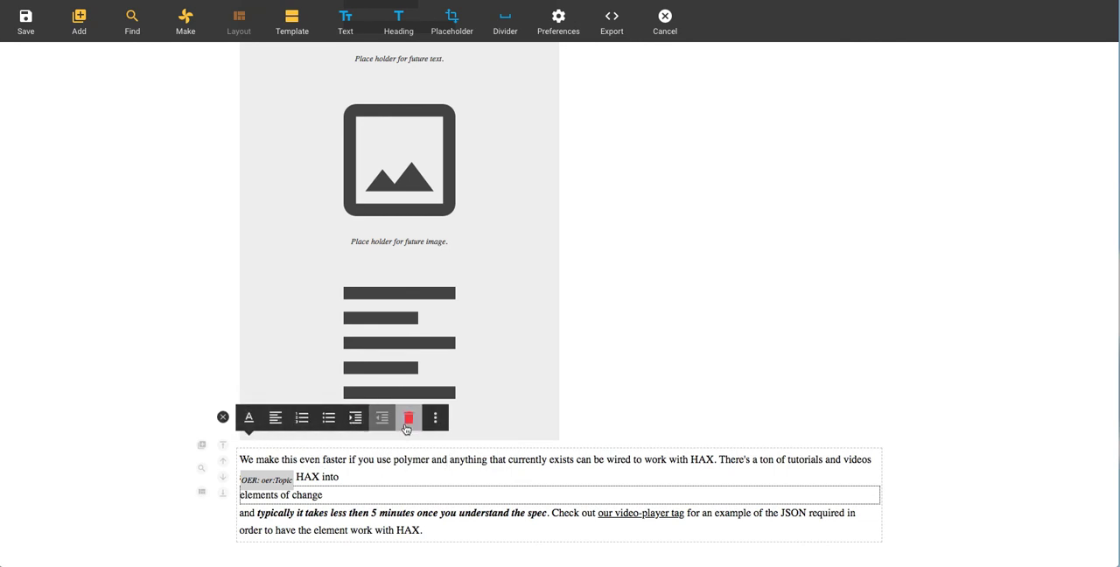
# Step: Select the OER gizmo and move its paragraph to the top of the page and back to the end
pyautogui.click(323, 497)
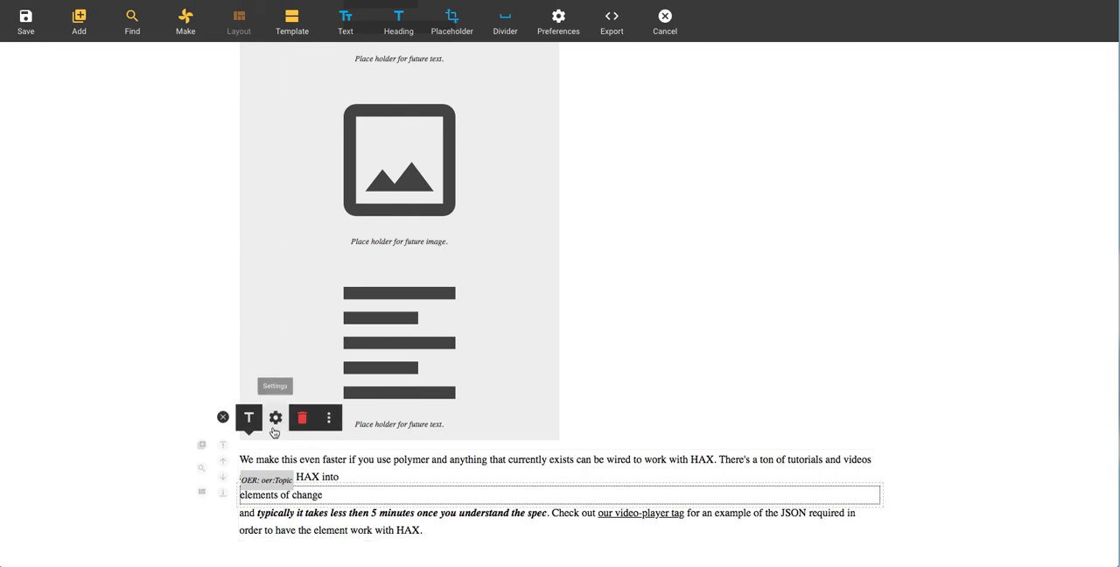
pyautogui.scroll(-5, 223, 448)
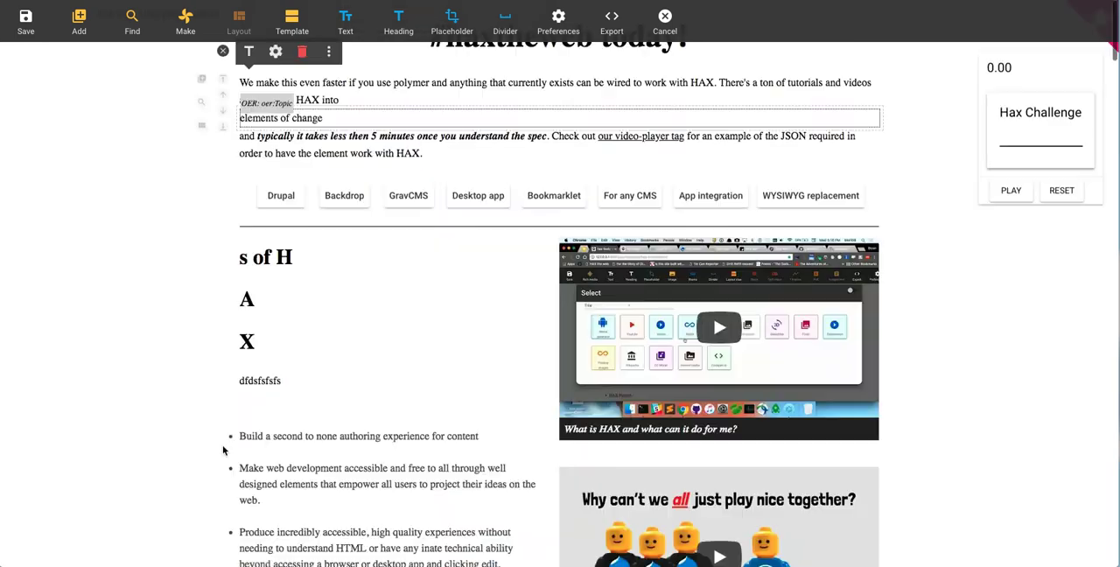
pyautogui.scroll(5, 214, 170)
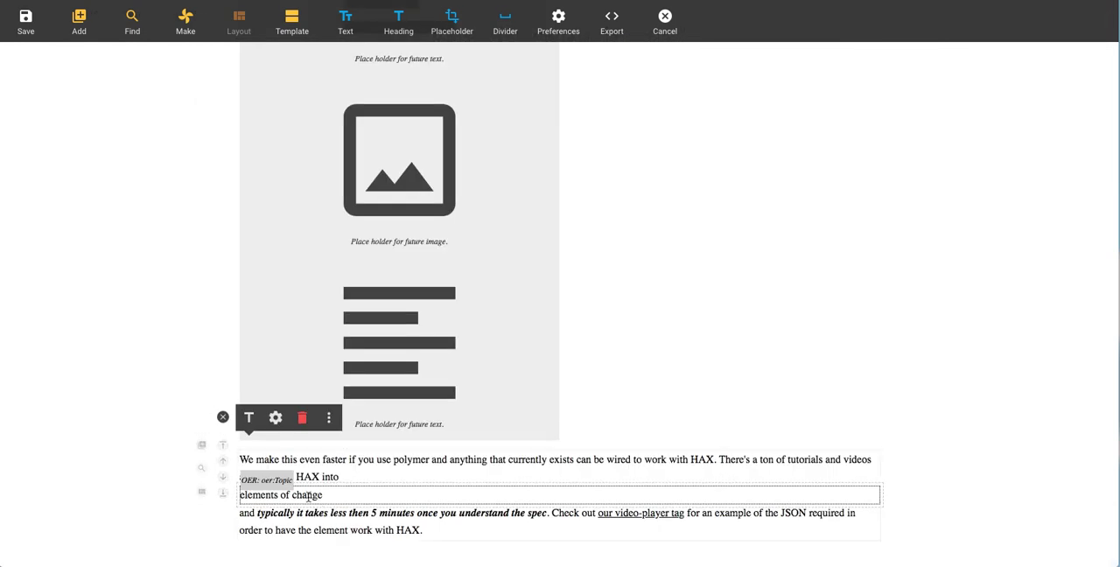
# Step: Start converting the "elements of change" gizmo and replace its text with "elmsln"
pyautogui.click(328, 417)
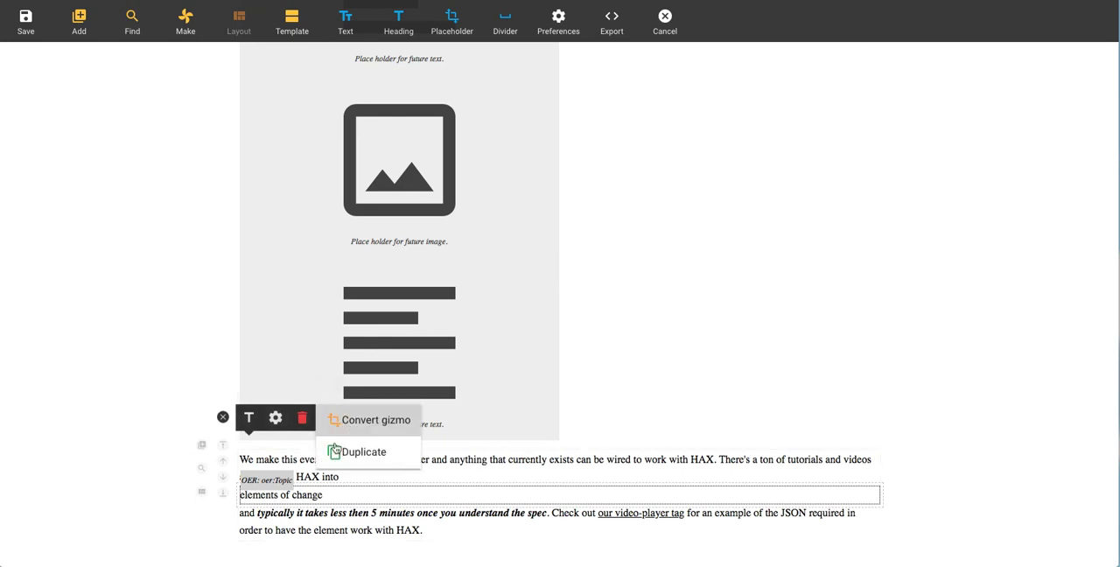
pyautogui.click(368, 420)
pyautogui.tripleClick(694, 185)
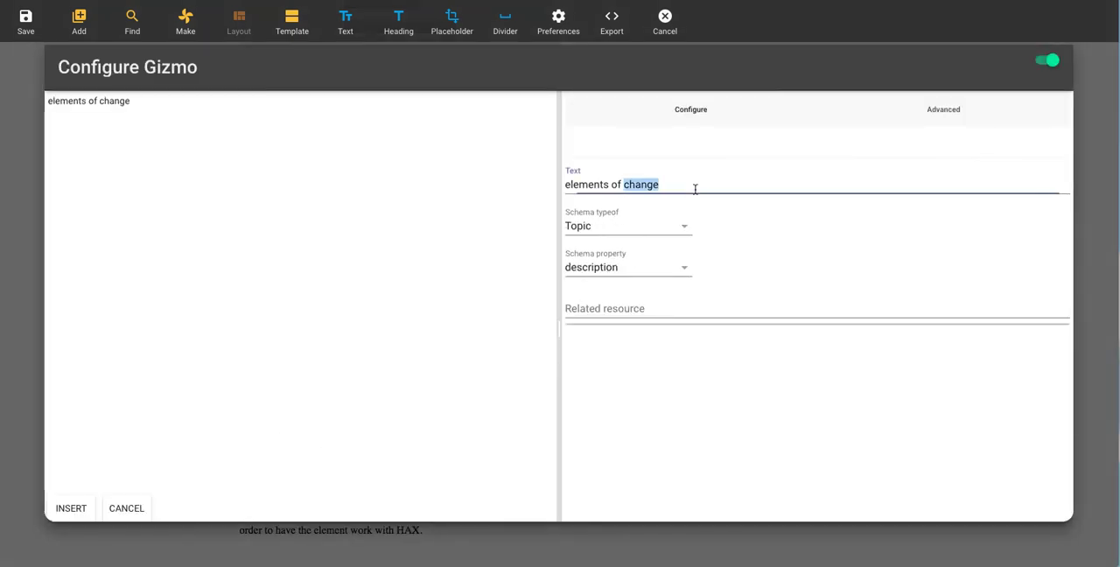
pyautogui.write('elrod')
pyautogui.press('BackSpace')
pyautogui.press('BackSpace')
pyautogui.press('BackSpace')
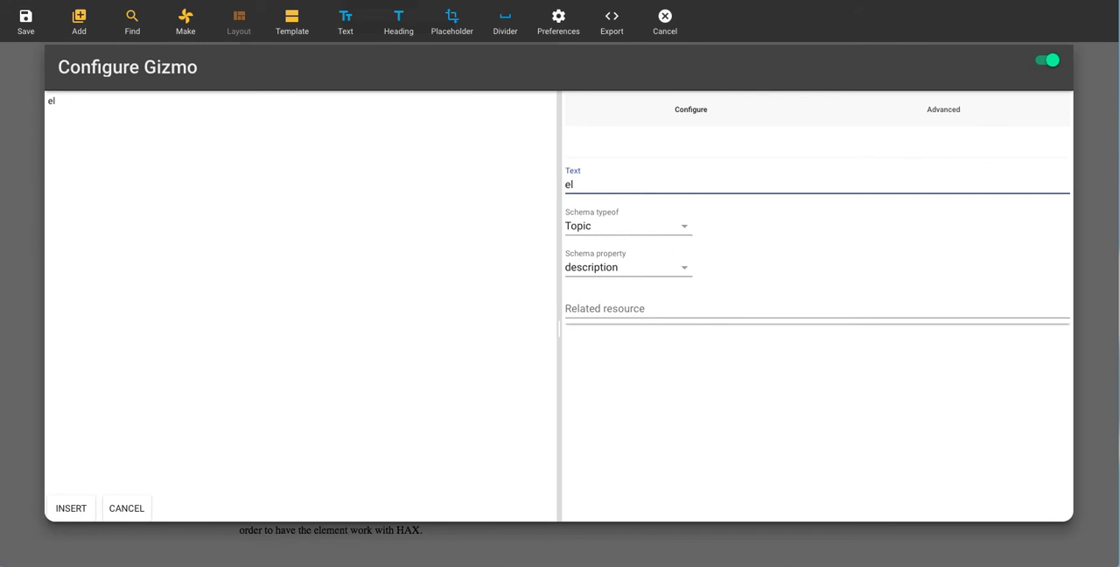
# Step: Set the gizmo's schema type to Course and its schema property to name, and insert it
pyautogui.click(672, 220)
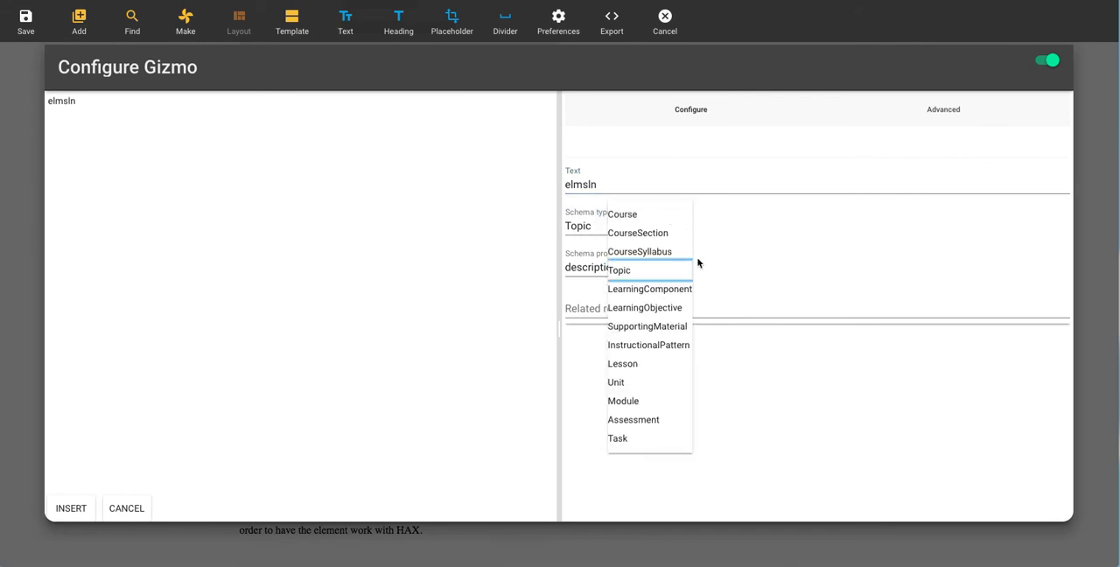
pyautogui.click(655, 218)
pyautogui.click(638, 267)
pyautogui.click(642, 255)
pyautogui.click(608, 306)
pyautogui.click(70, 507)
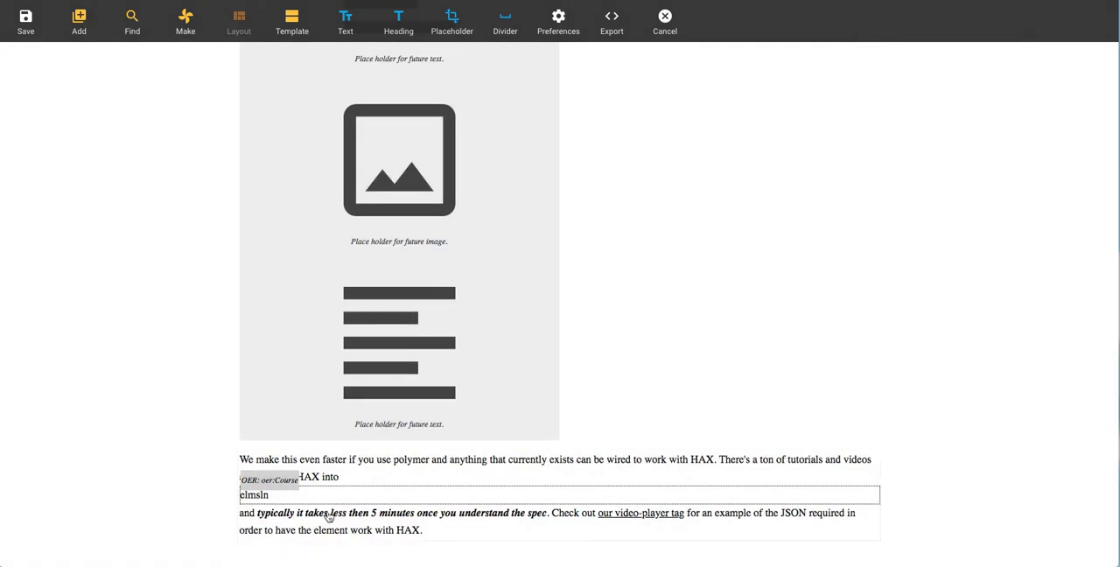
pyautogui.click(335, 494)
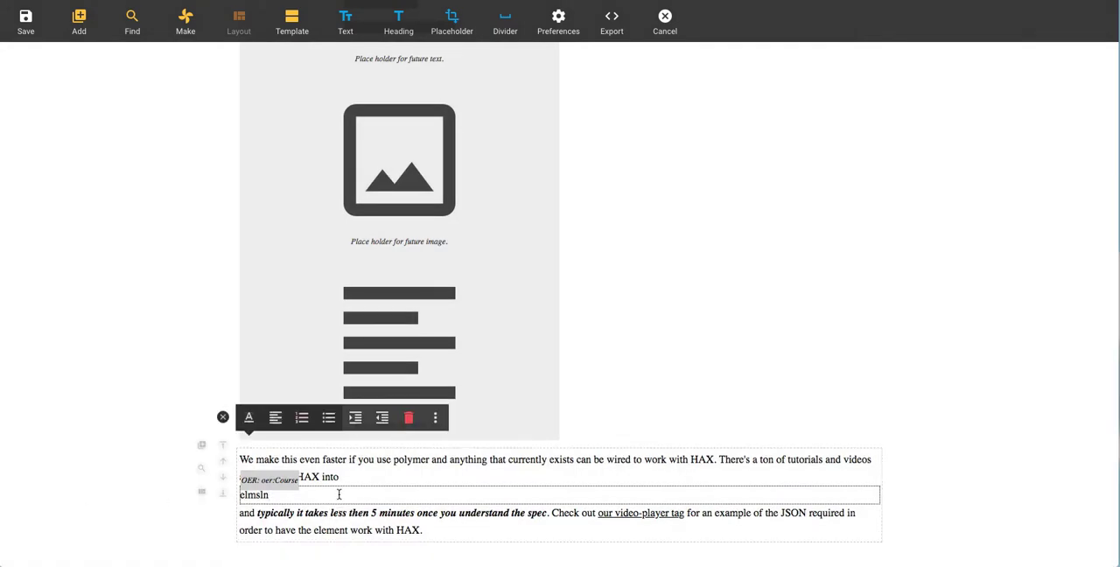
pyautogui.click(339, 495)
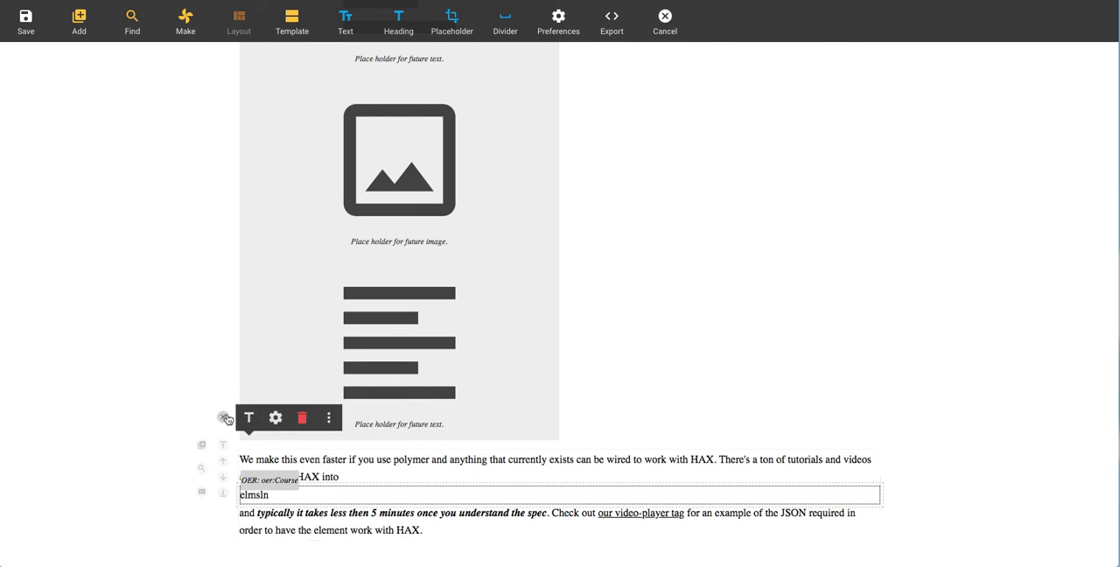
pyautogui.click(223, 417)
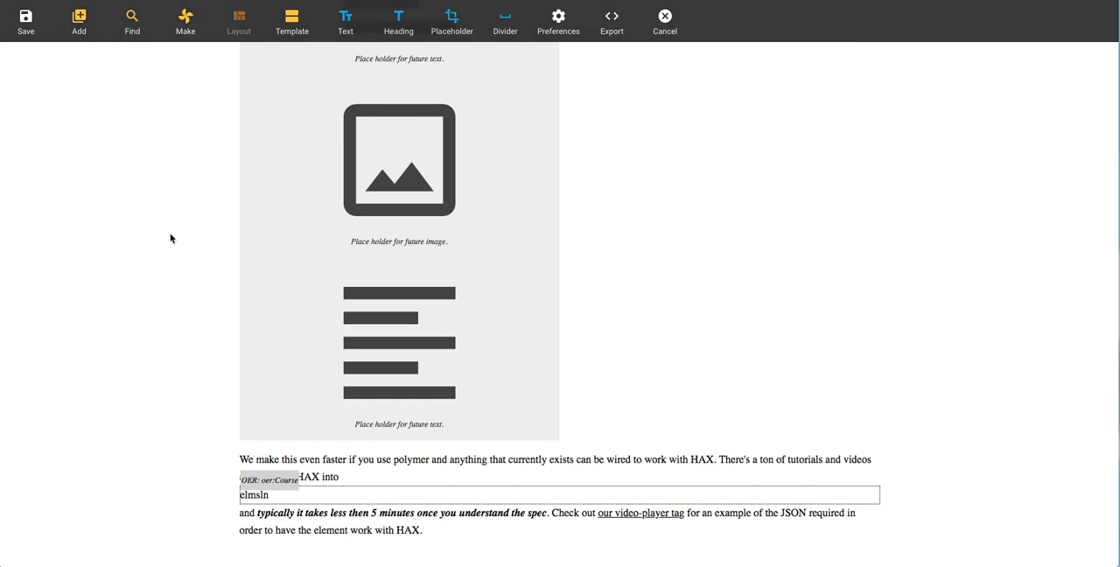
# Step: Look through the available page templates in the Stax Browser and close it
pyautogui.scroll(10, 170, 237)
pyautogui.scroll(10, 153, 227)
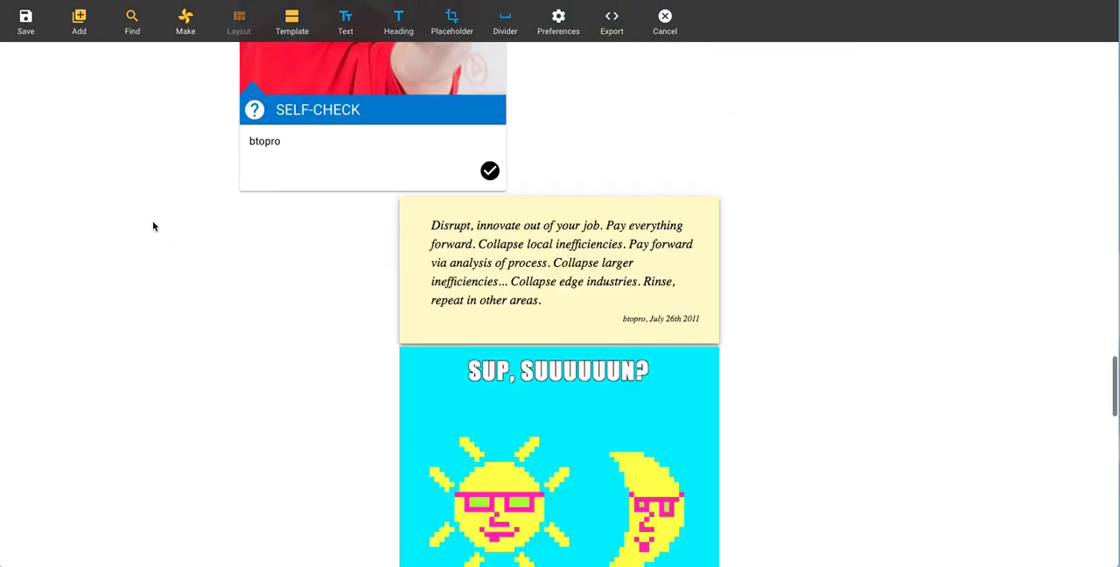
pyautogui.scroll(5, 153, 228)
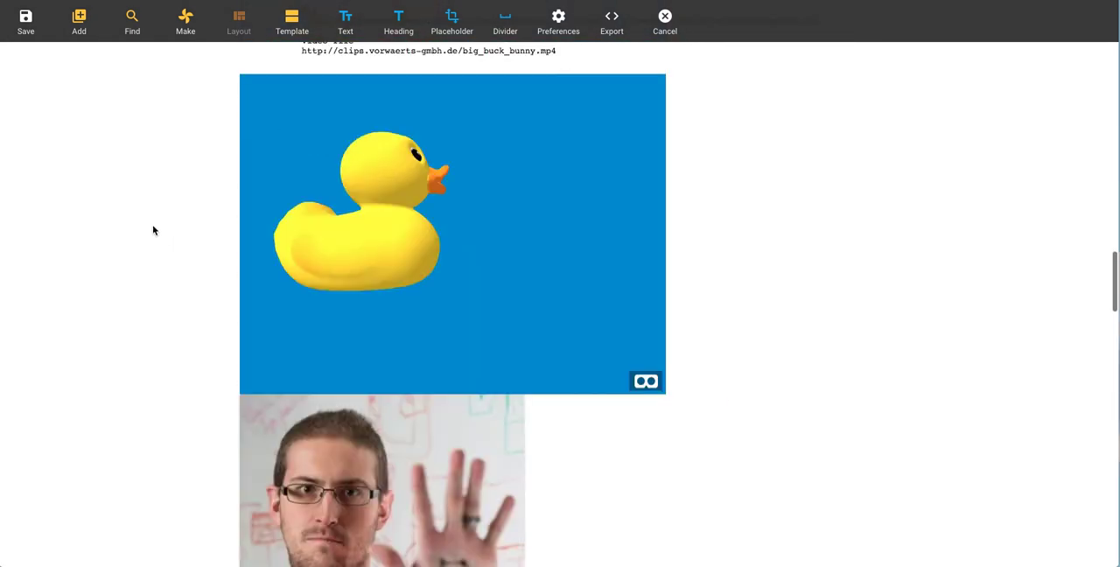
pyautogui.click(290, 28)
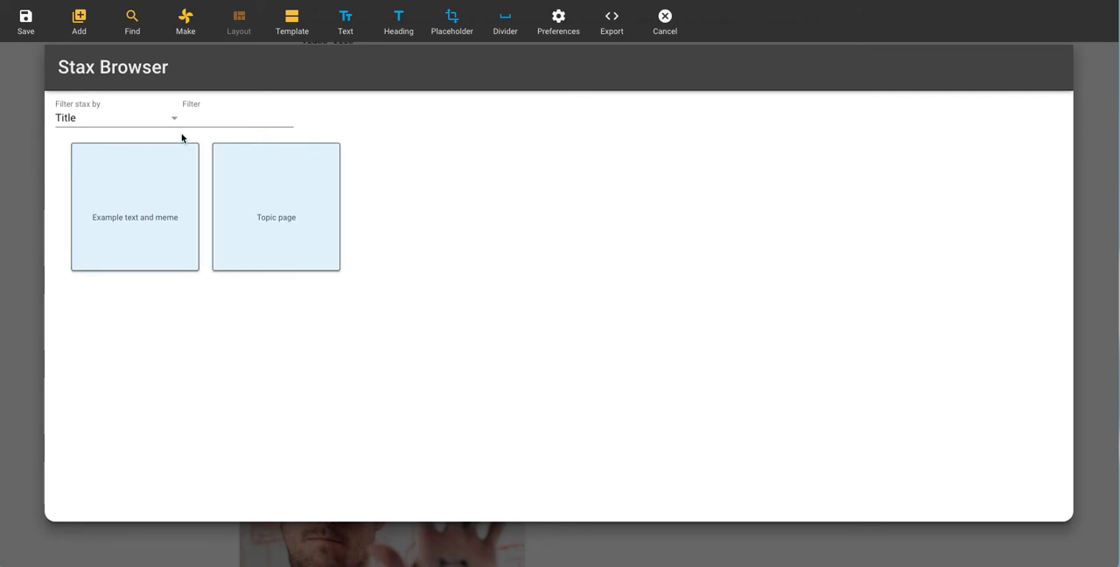
pyautogui.press('Escape')
# Step: Add a heading and an empty text paragraph below the self-check about National Championships
pyautogui.scroll(1, 137, 257)
pyautogui.scroll(-4, 149, 276)
pyautogui.scroll(1, 168, 287)
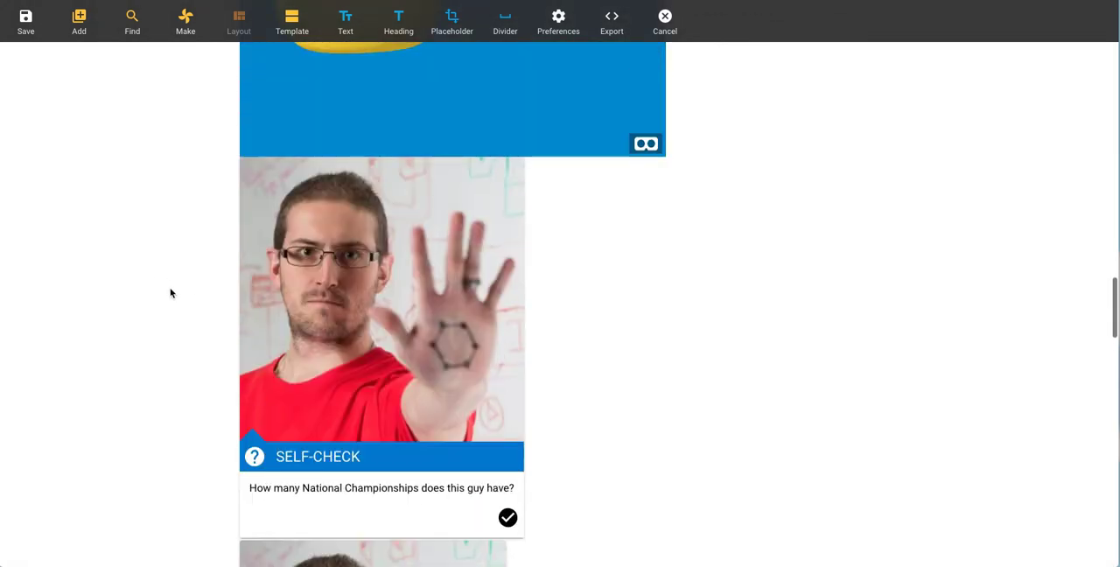
pyautogui.click(387, 360)
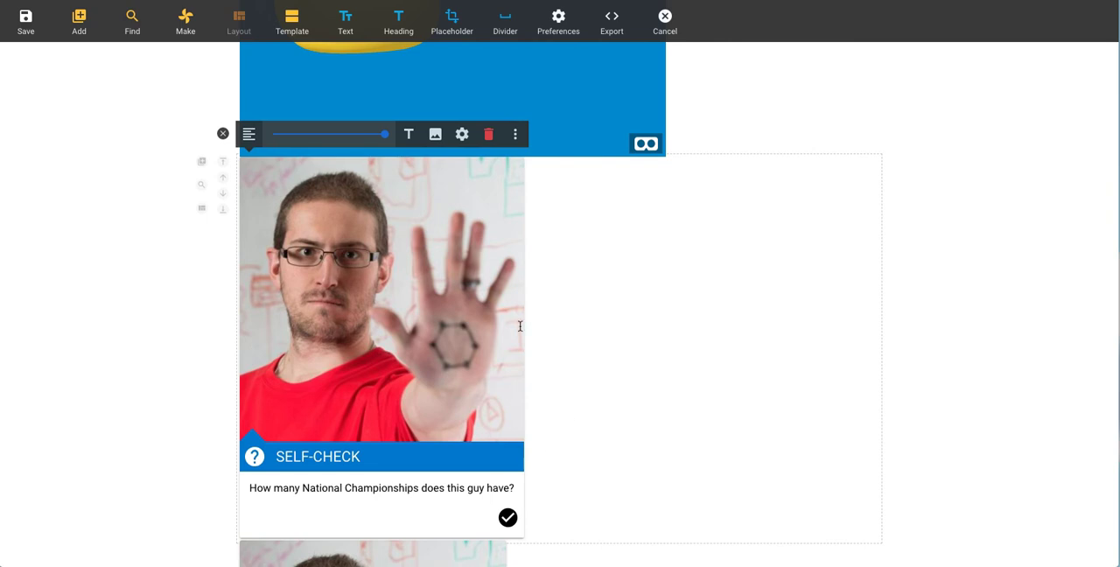
pyautogui.click(398, 20)
pyautogui.click(346, 19)
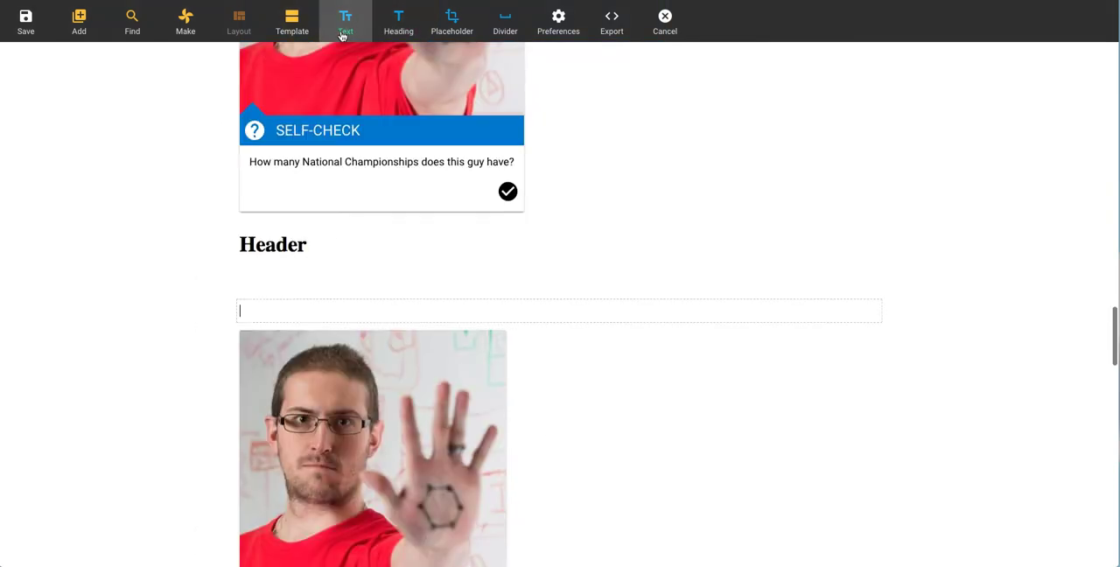
pyautogui.click(222, 278)
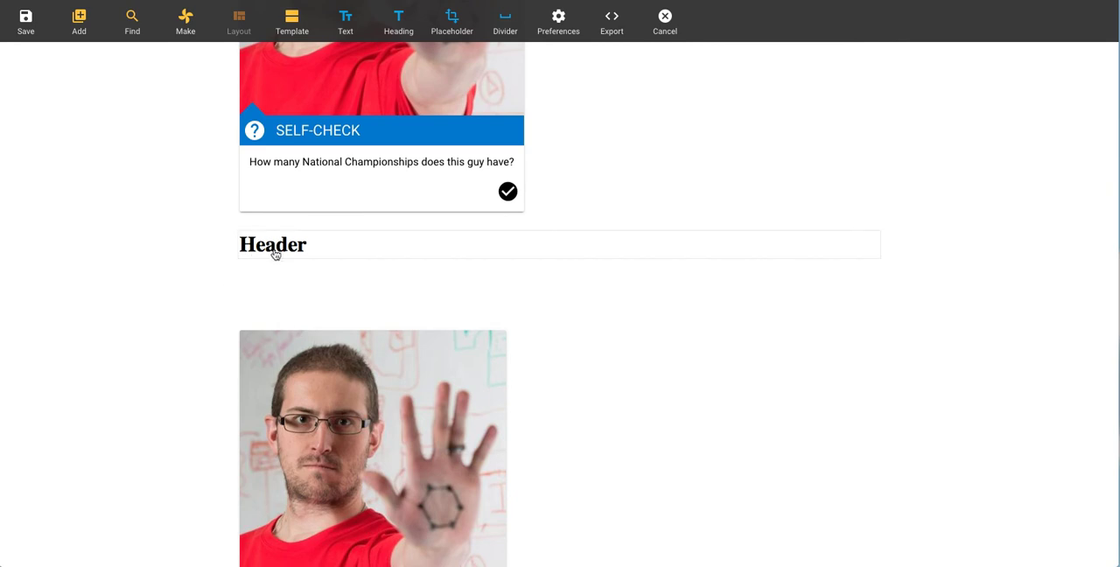
# Step: Fill the empty paragraph below "Header" with filler text and move it to the top of the page
pyautogui.click(313, 315)
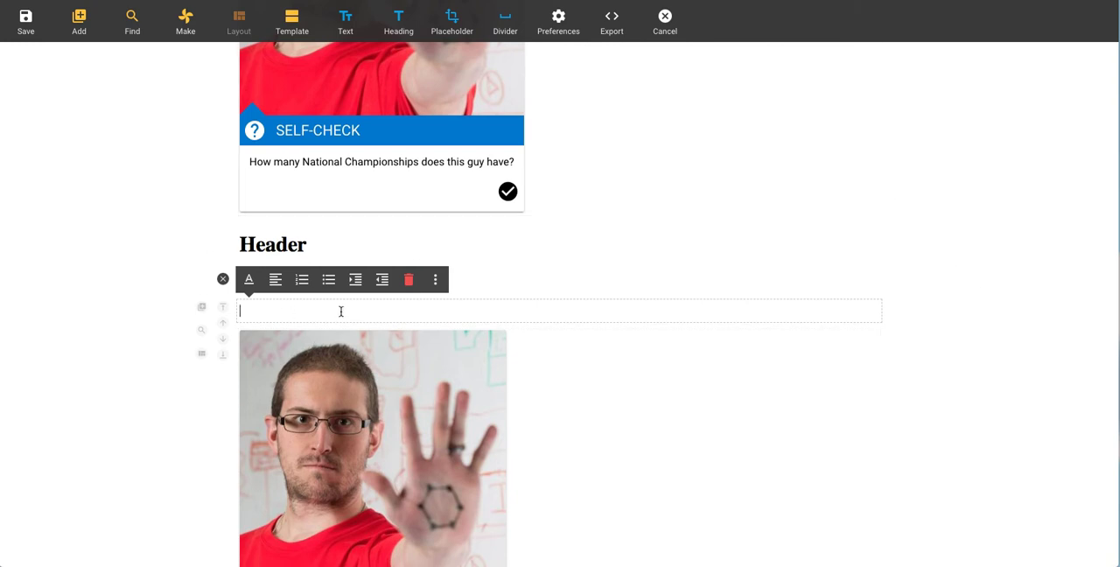
pyautogui.write('dfsdfsdfsdfsdfsdfsdfsdfsdfsdfs')
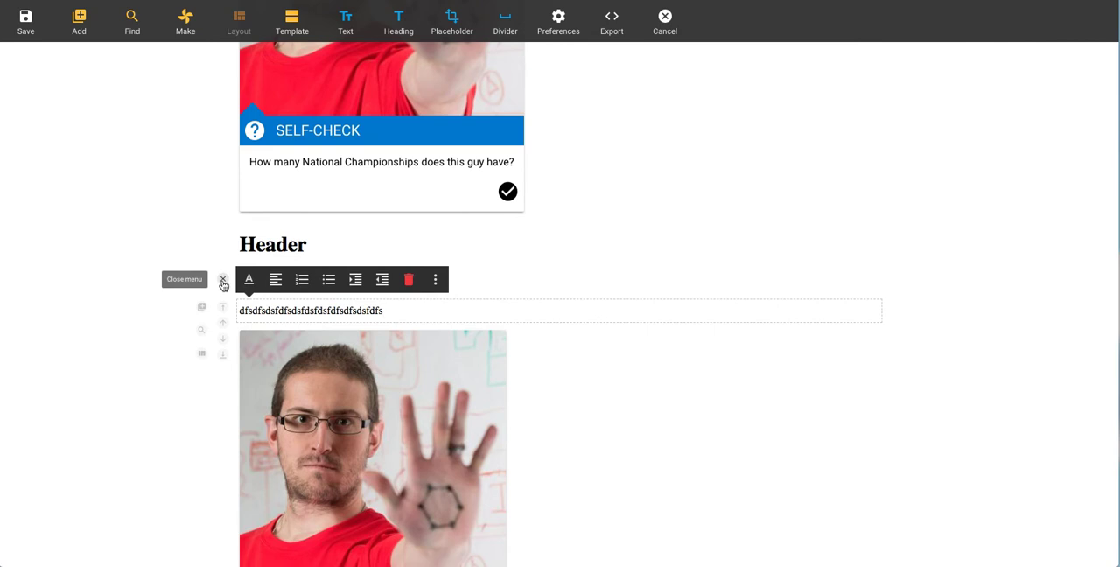
pyautogui.scroll(-5, 220, 305)
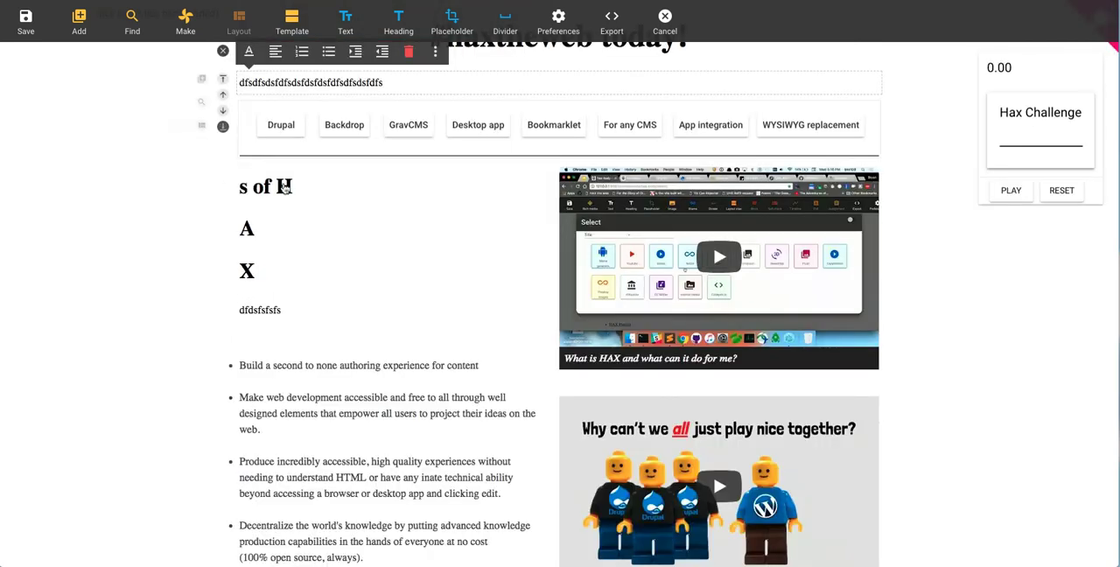
# Step: Convert the "What is HAX and what can it do for me?" video into a QR code and insert it
pyautogui.click(350, 271)
pyautogui.click(722, 364)
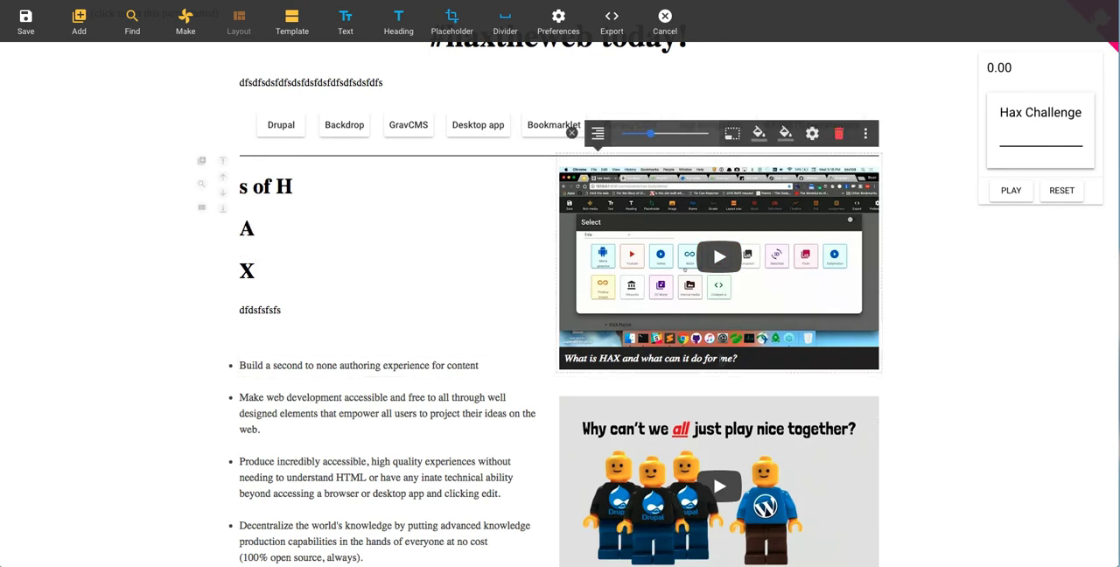
pyautogui.click(866, 133)
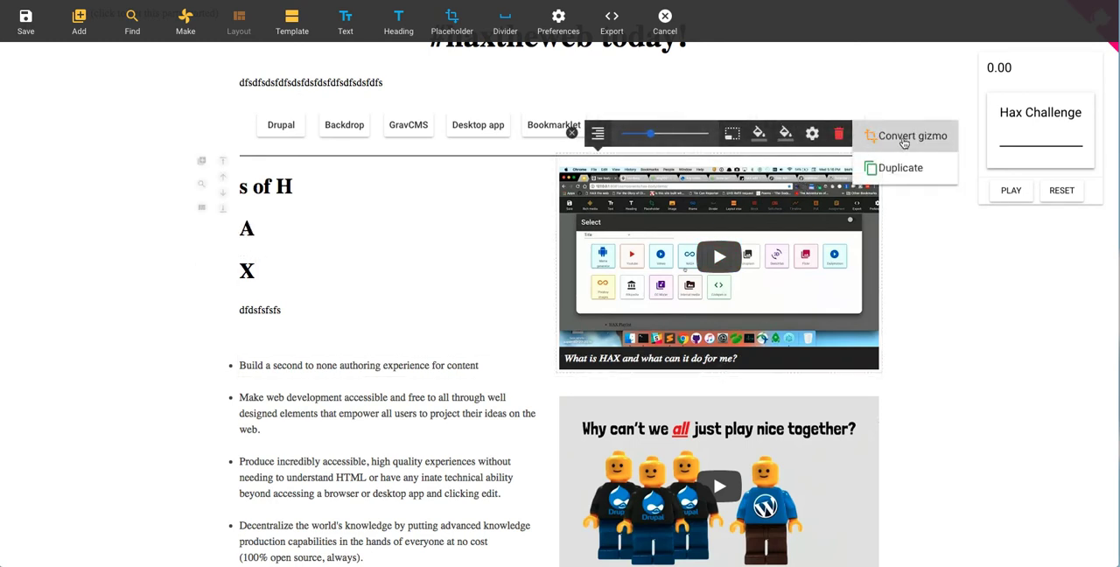
pyautogui.click(909, 138)
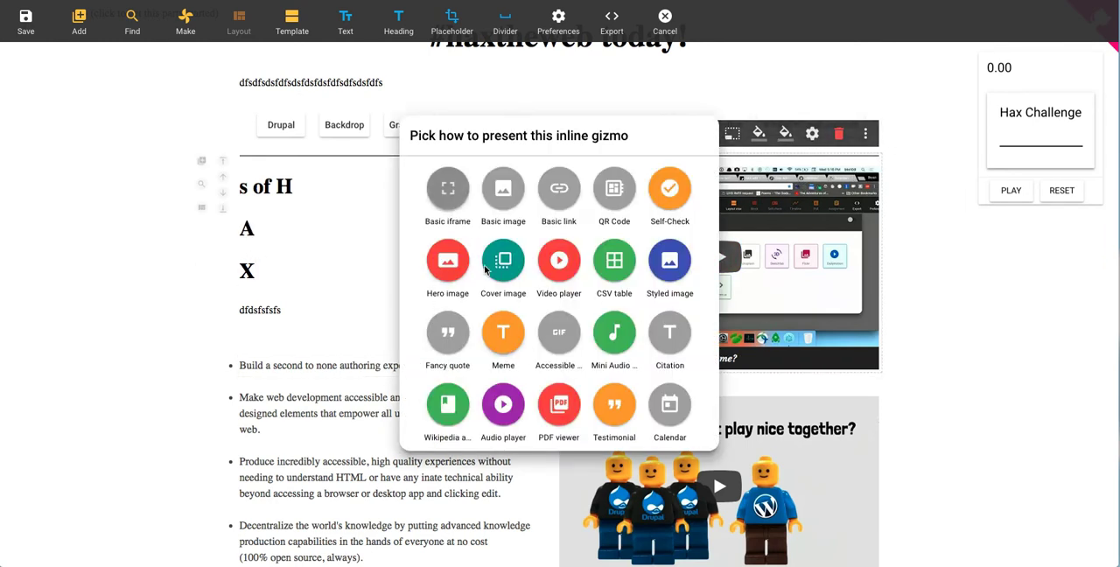
pyautogui.click(596, 185)
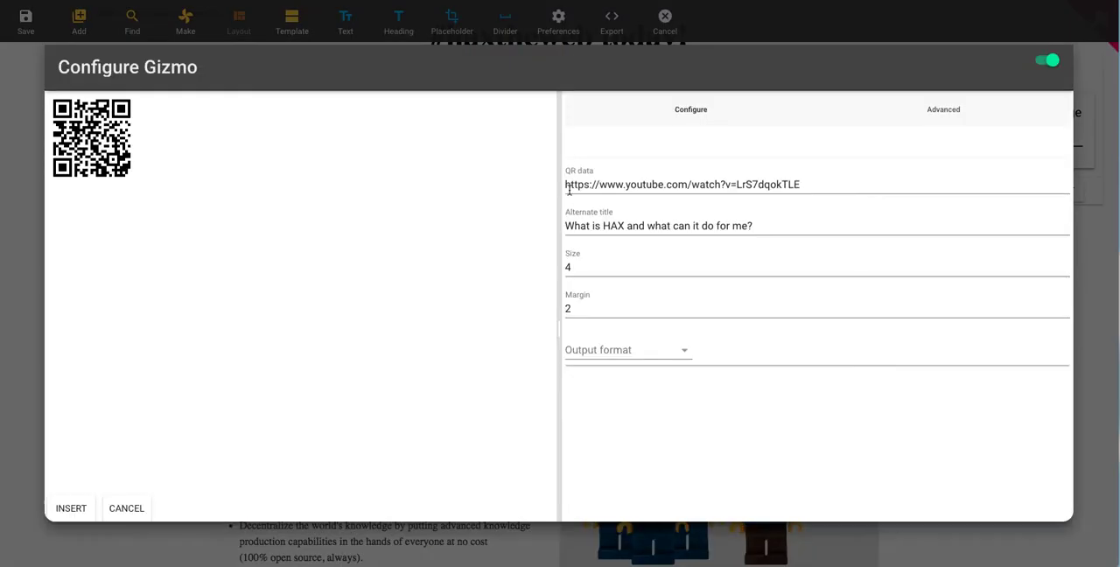
pyautogui.click(72, 510)
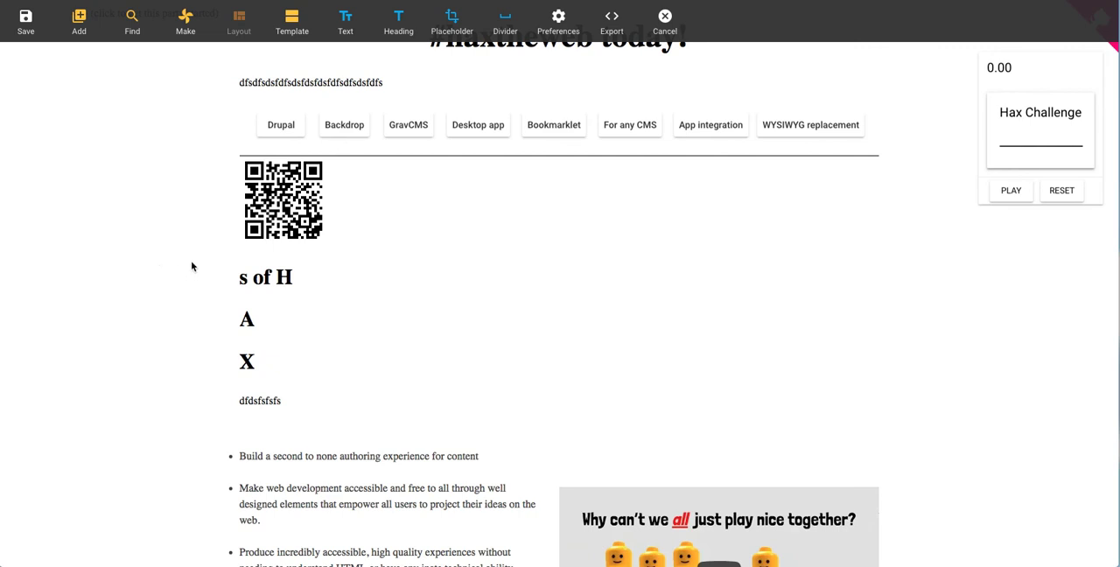
# Step: Change the text placeholder above the "We make this even faster" paragraph to type Audio and check its conversion options
pyautogui.scroll(-15, 370, 303)
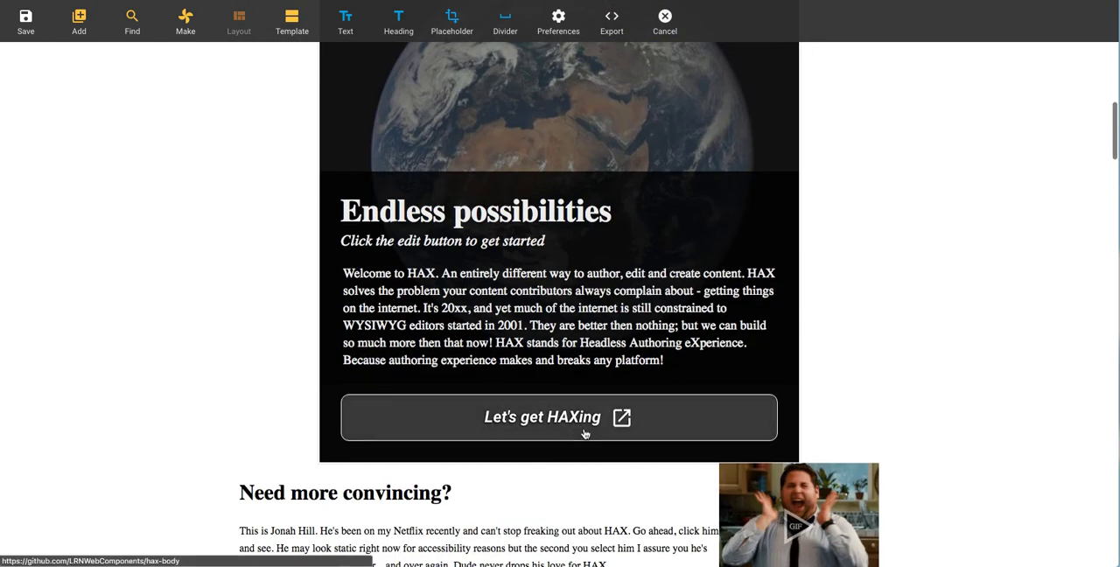
pyautogui.scroll(2, 603, 435)
pyautogui.click(653, 433)
pyautogui.scroll(3, 653, 433)
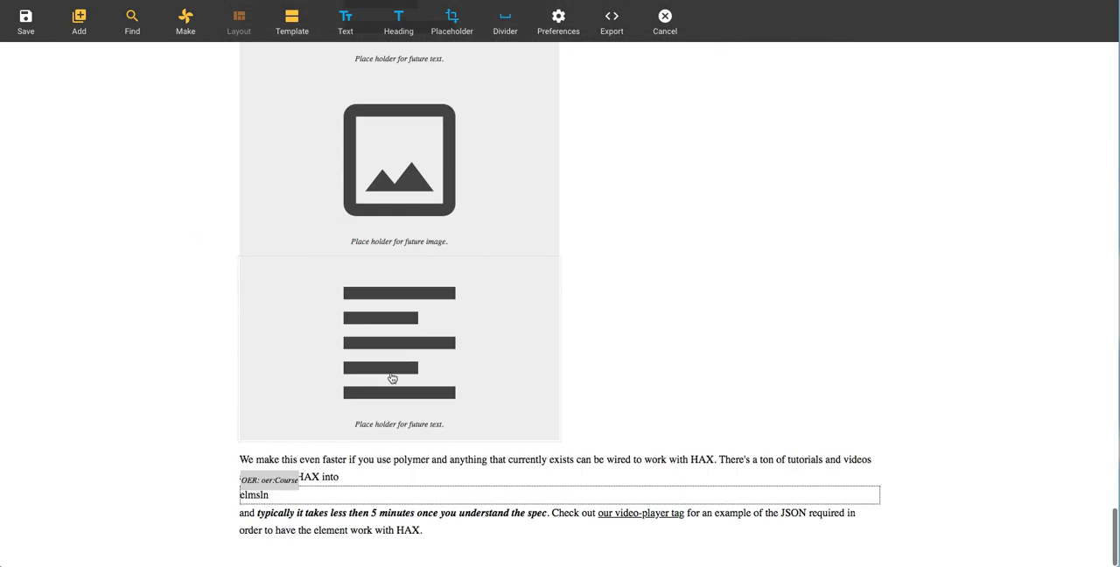
pyautogui.click(429, 369)
pyautogui.click(465, 244)
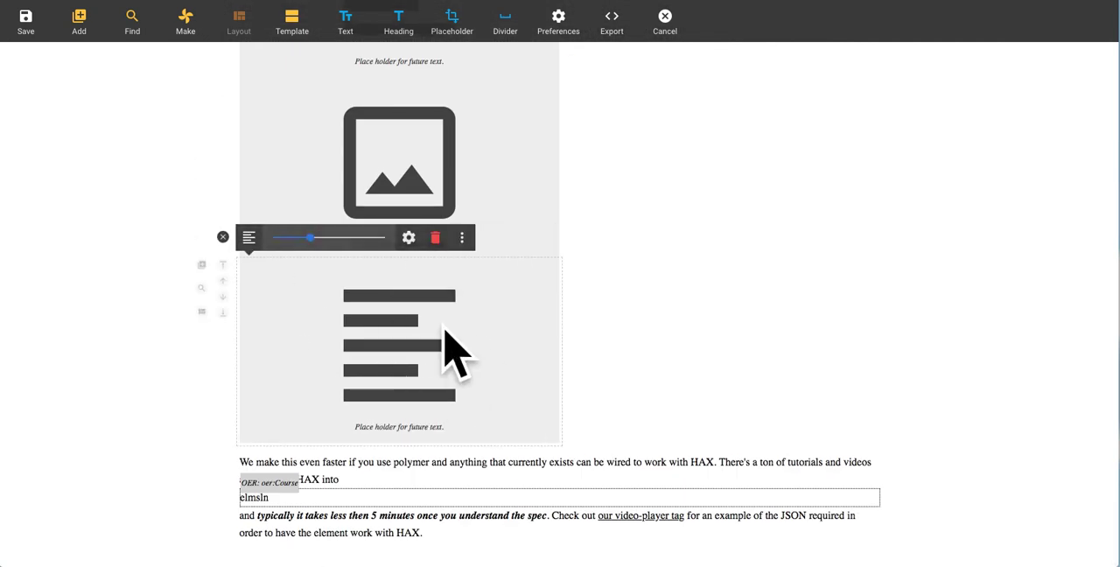
pyautogui.click(408, 244)
pyautogui.click(627, 181)
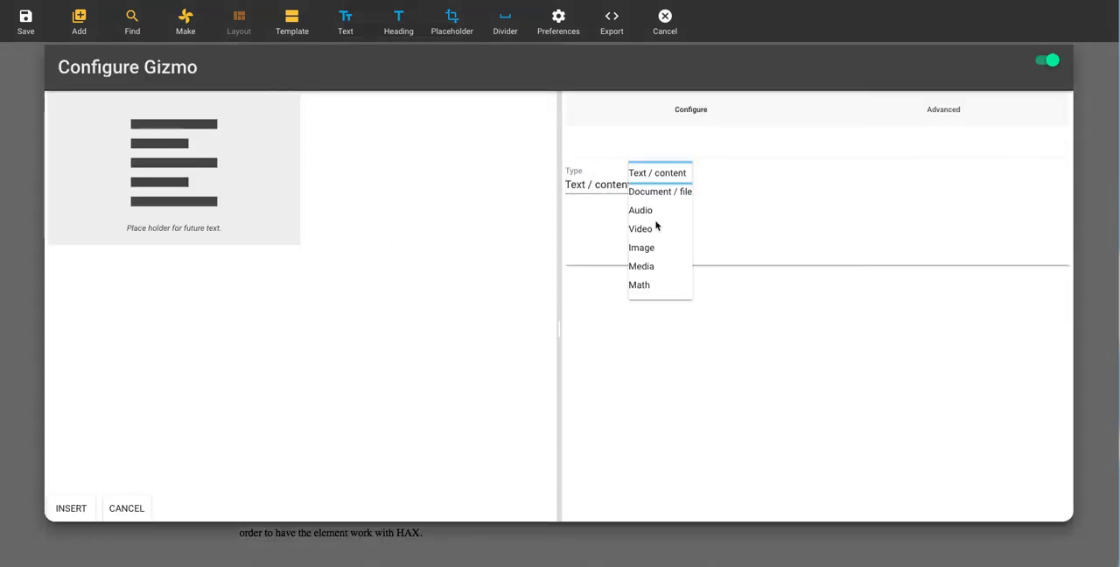
pyautogui.click(652, 208)
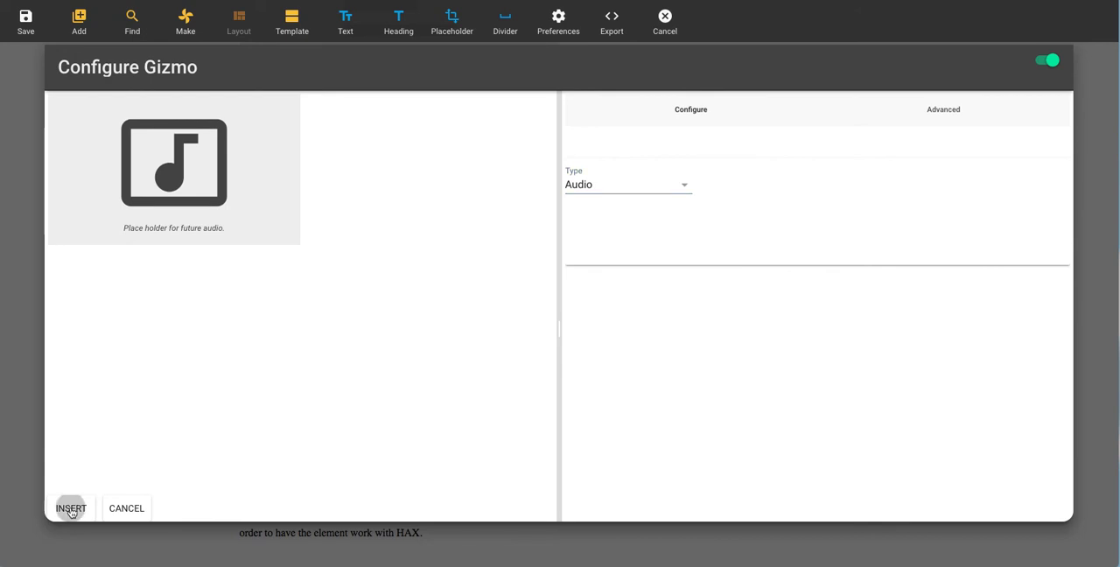
pyautogui.click(71, 508)
pyautogui.click(470, 369)
pyautogui.click(462, 238)
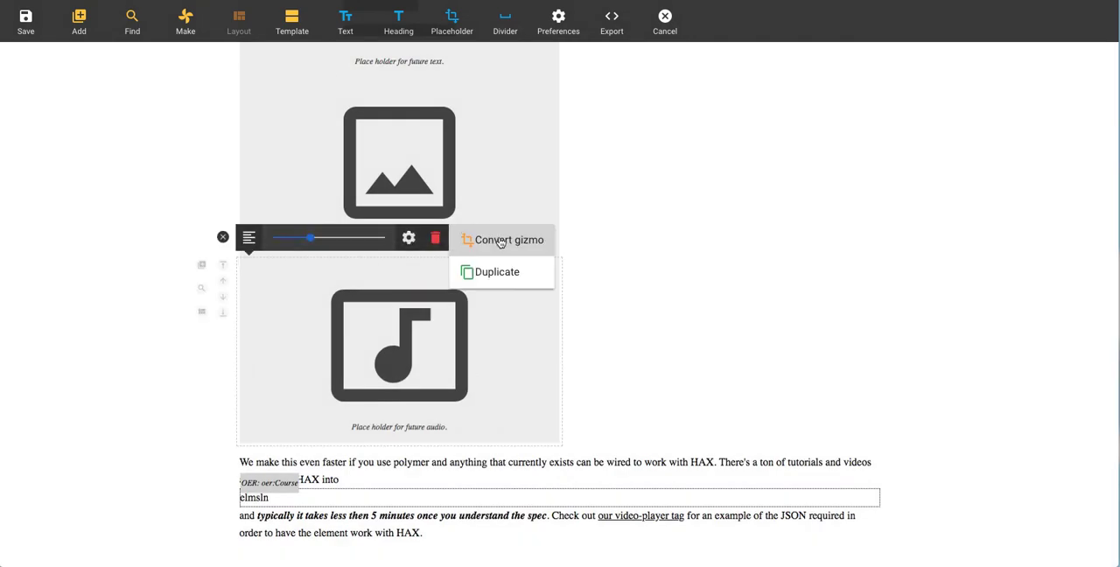
pyautogui.click(503, 239)
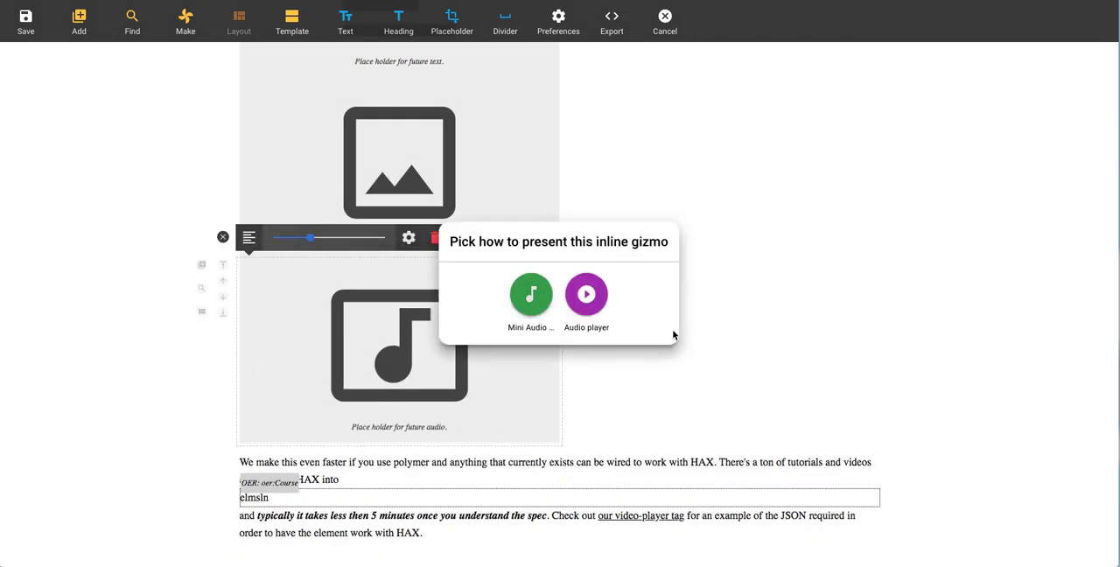
pyautogui.click(527, 369)
# Step: Change the audio placeholder's type to Video and check its conversion options
pyautogui.click(409, 237)
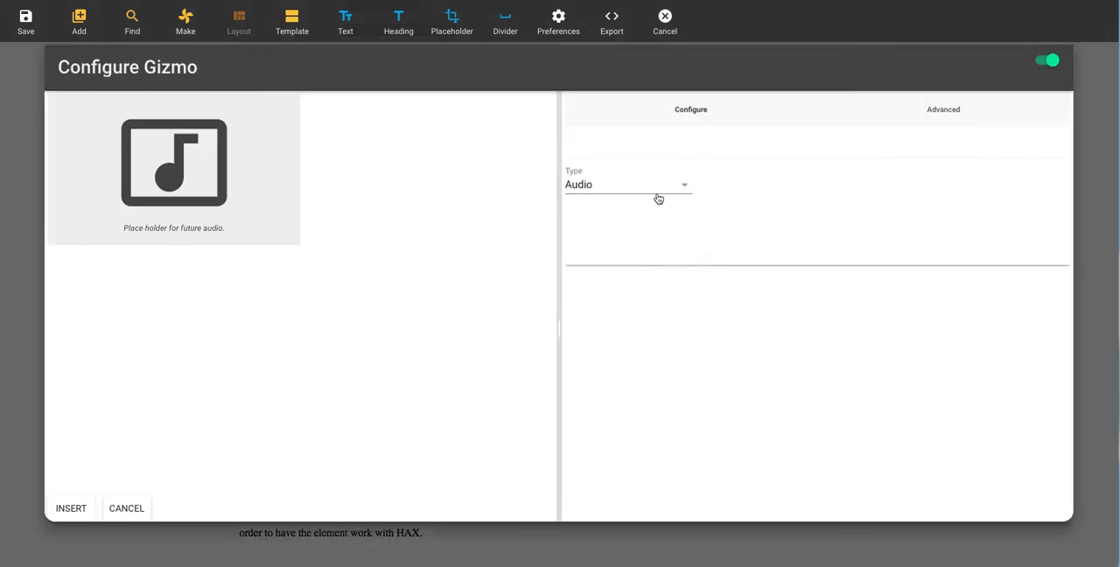
pyautogui.click(603, 186)
pyautogui.click(642, 229)
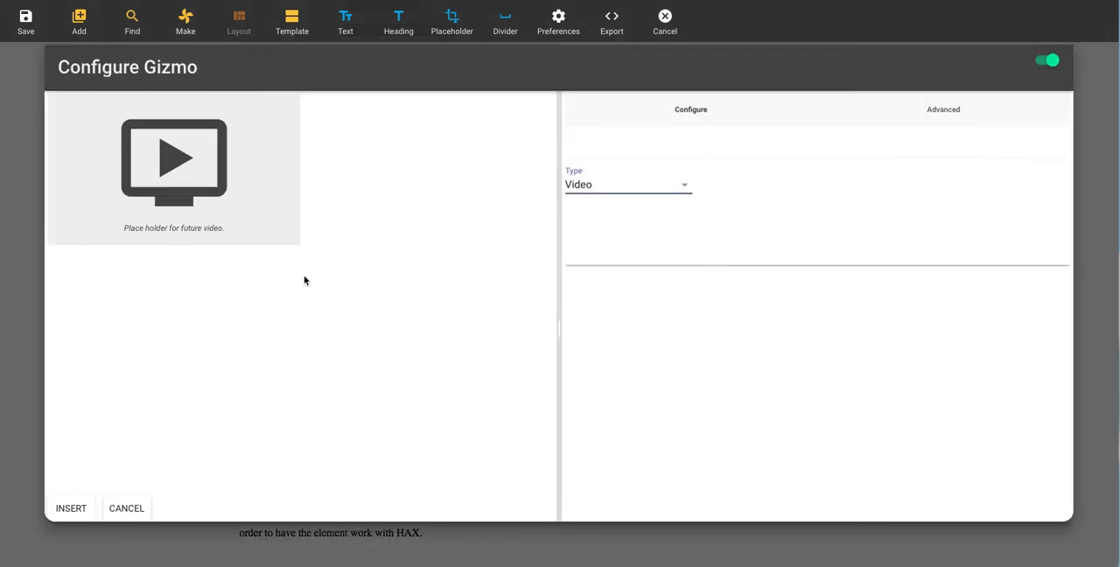
pyautogui.click(90, 510)
pyautogui.click(464, 237)
pyautogui.click(503, 241)
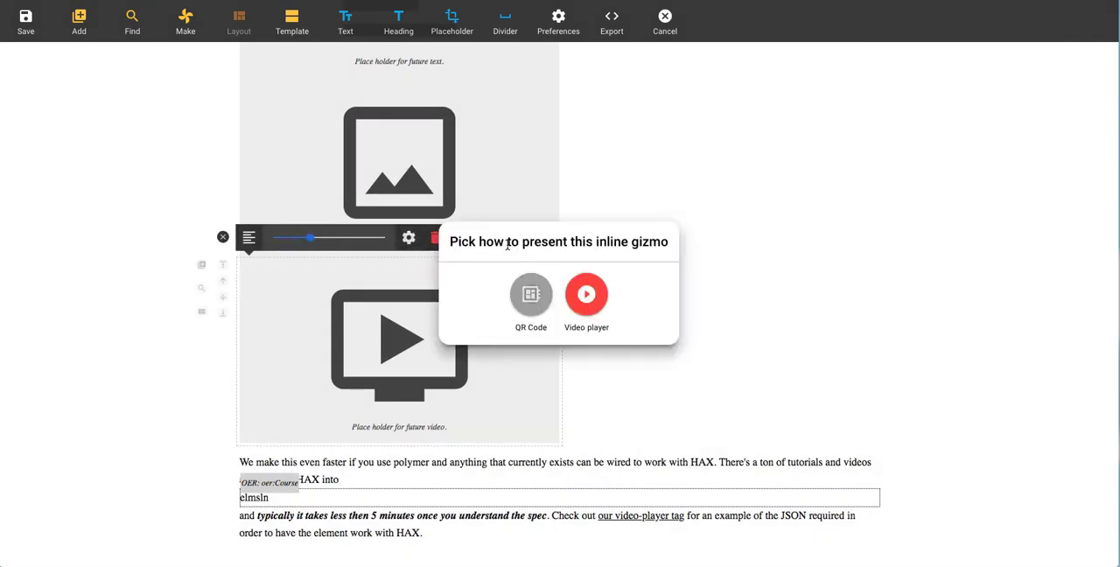
pyautogui.click(524, 325)
# Step: Change the video placeholder's type to Math
pyautogui.click(612, 188)
pyautogui.click(637, 285)
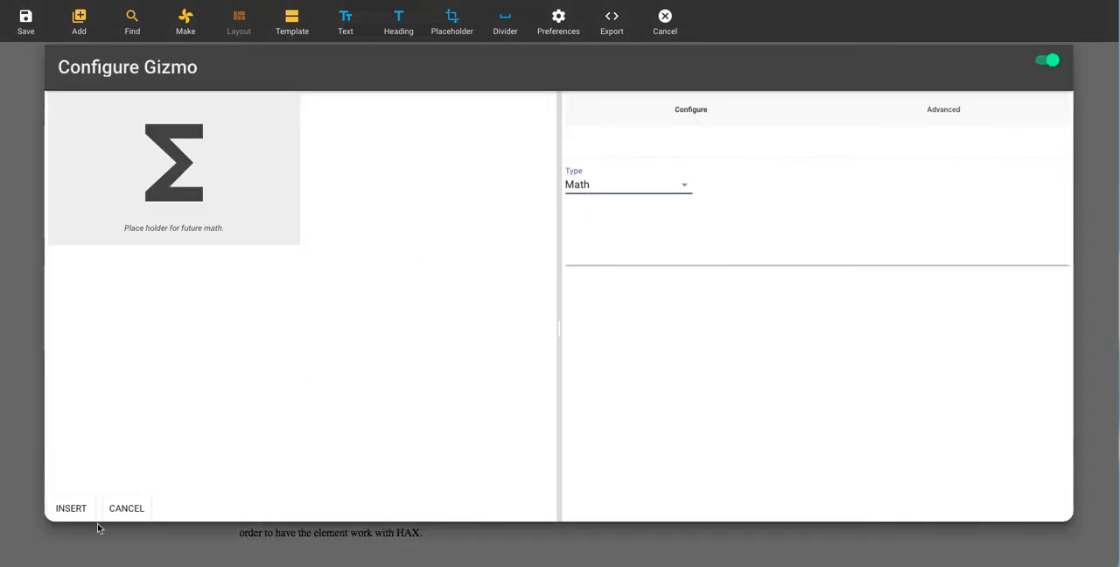
pyautogui.click(77, 509)
# Step: Change the math placeholder's type to Document / file
pyautogui.click(467, 311)
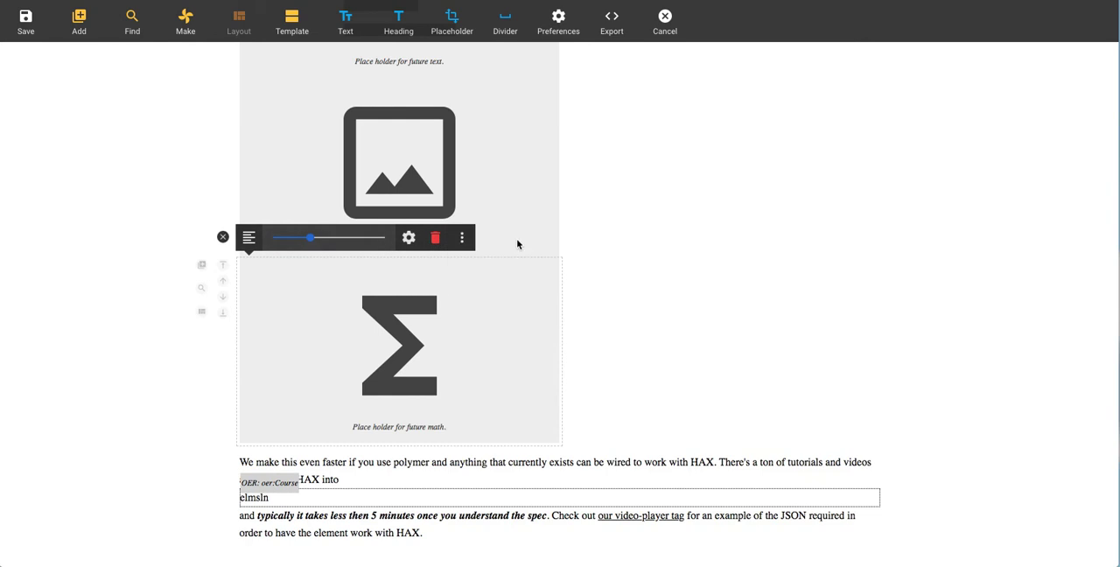
pyautogui.click(409, 237)
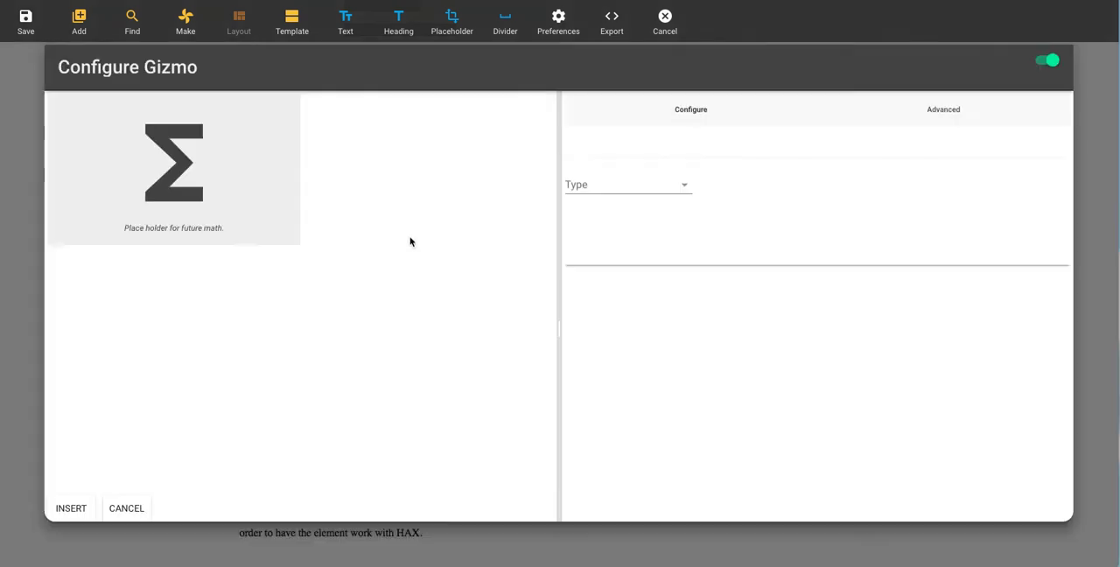
pyautogui.click(618, 192)
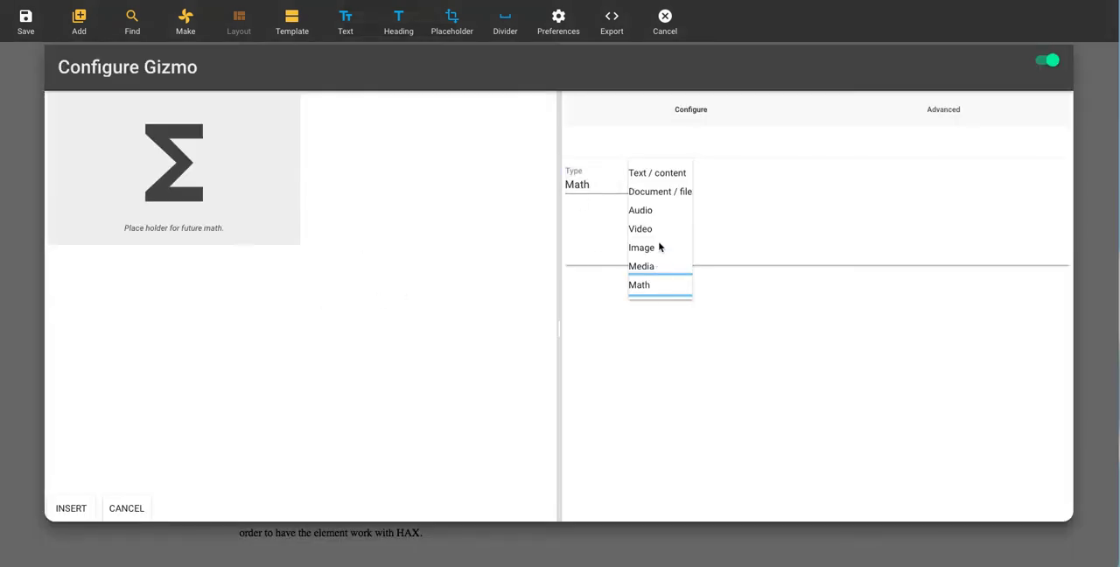
pyautogui.click(656, 191)
pyautogui.click(71, 507)
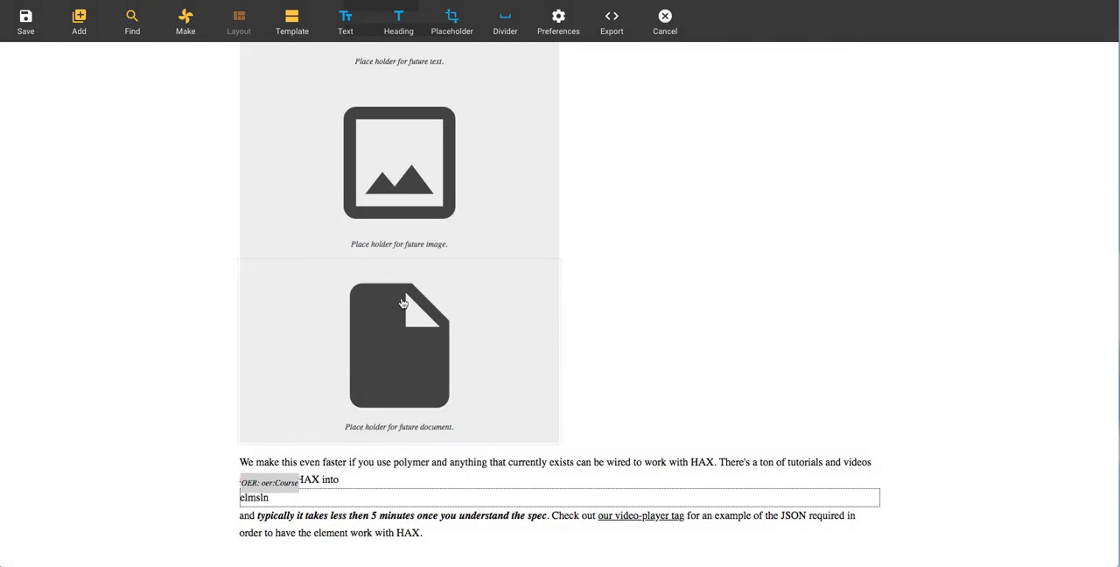
# Step: Move the document placeholder to the top of the page and deselect it
pyautogui.click(457, 236)
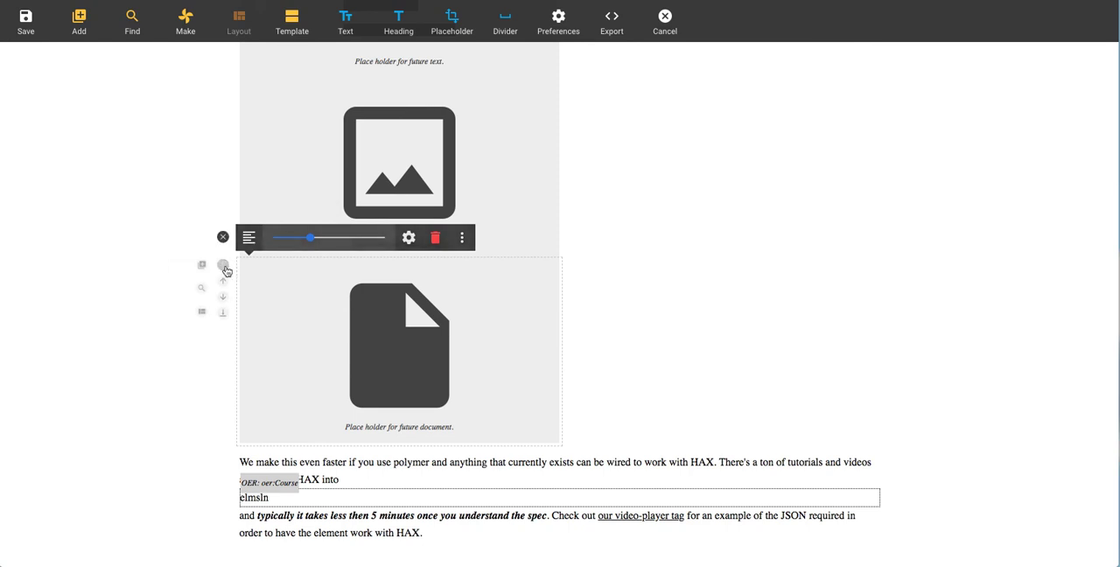
pyautogui.click(223, 266)
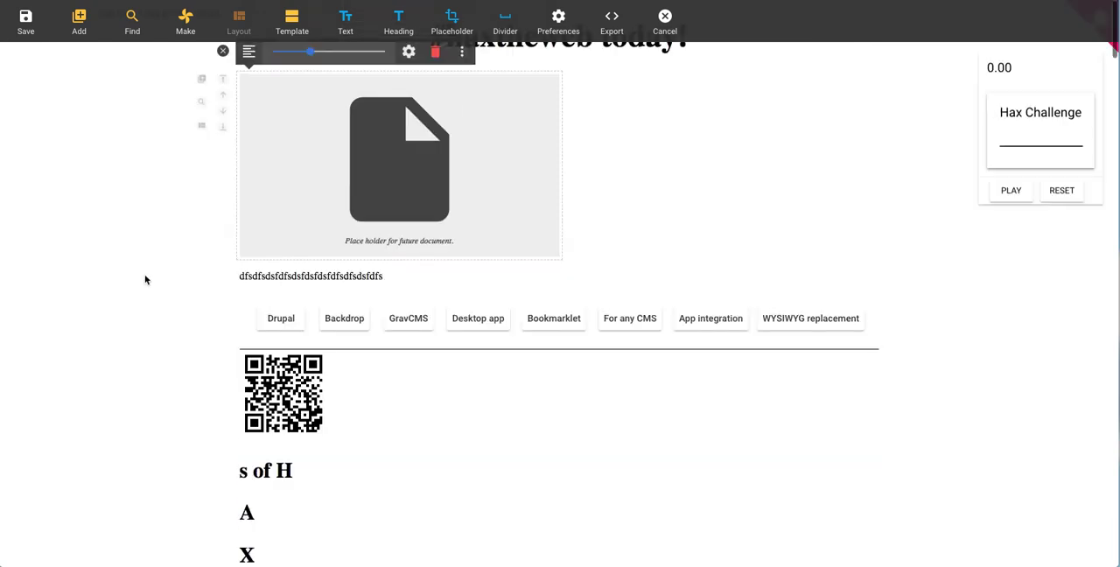
pyautogui.click(222, 50)
# Step: Find the NASA Microgravity image of CGEL-2 samples 5 and 6 and insert it as a QR code
pyautogui.click(132, 22)
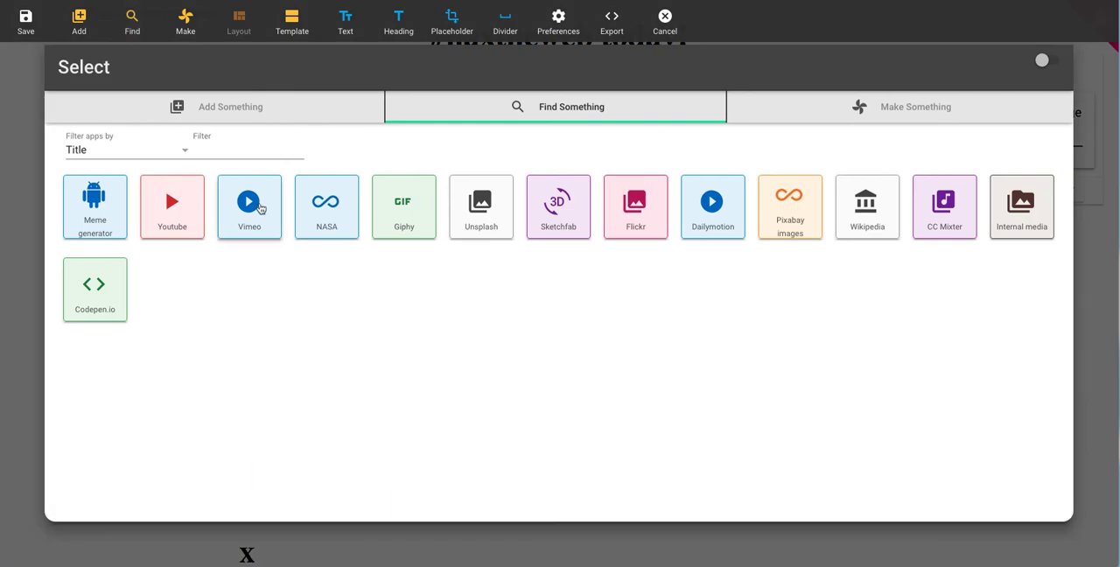
pyautogui.click(353, 226)
pyautogui.scroll(-5, 380, 237)
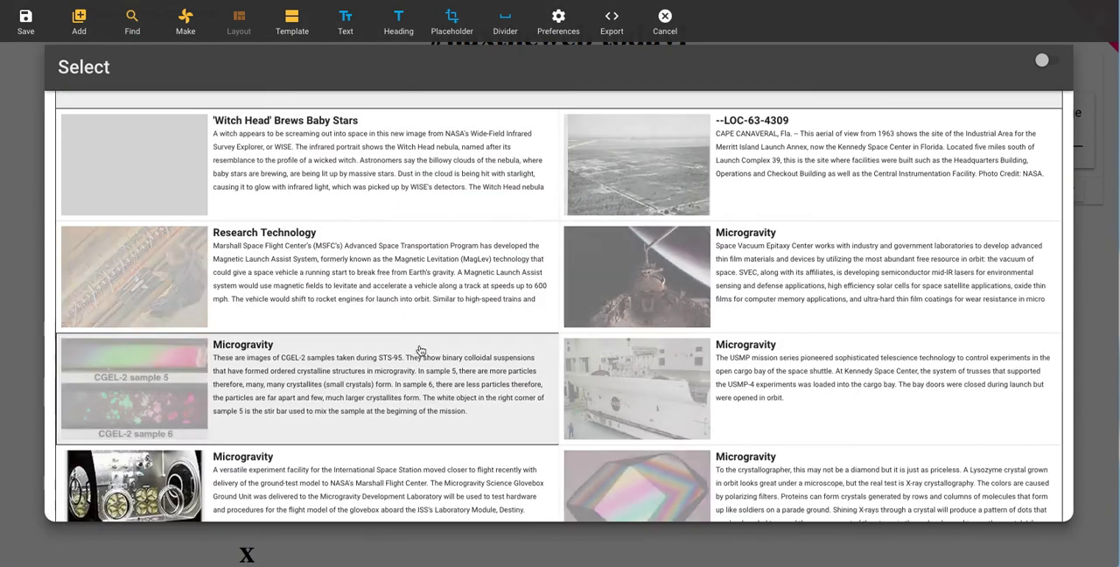
pyautogui.click(433, 428)
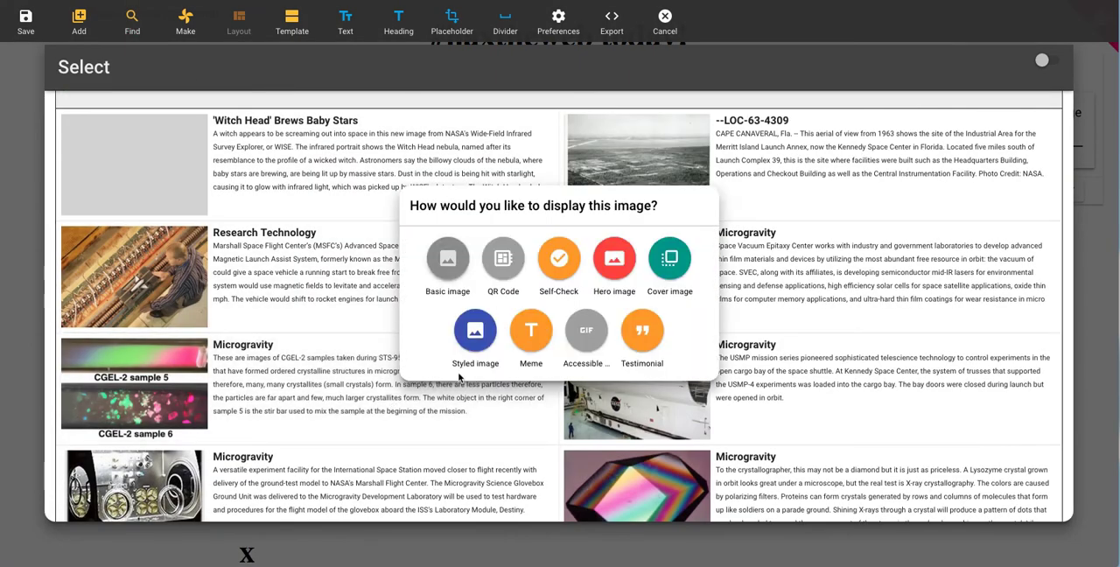
pyautogui.click(491, 268)
pyautogui.click(66, 509)
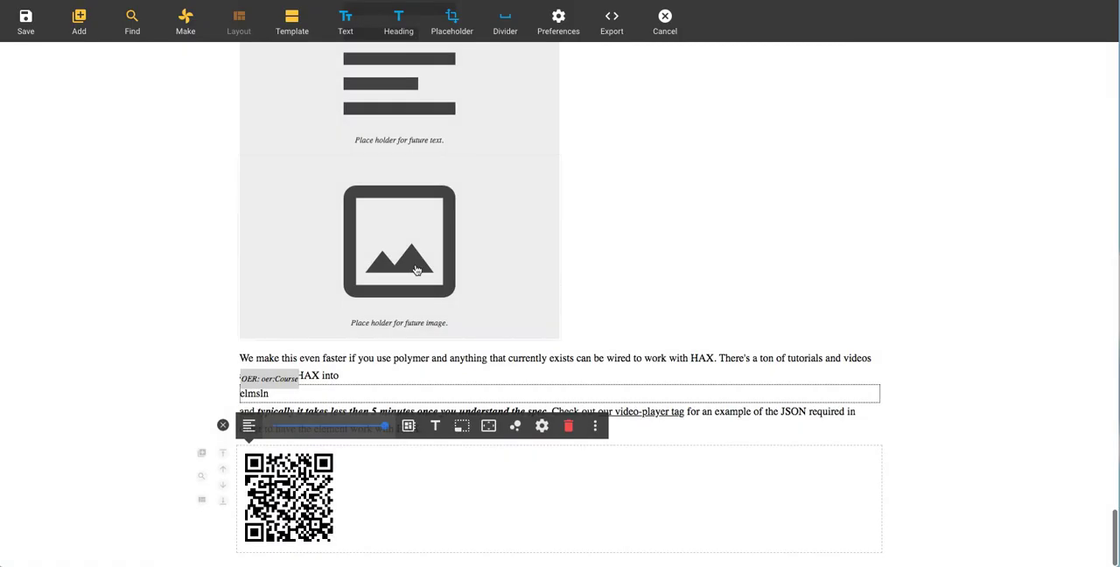
# Step: Look through the new QR code's configuration and advanced settings, and cancel without changes
pyautogui.click(542, 426)
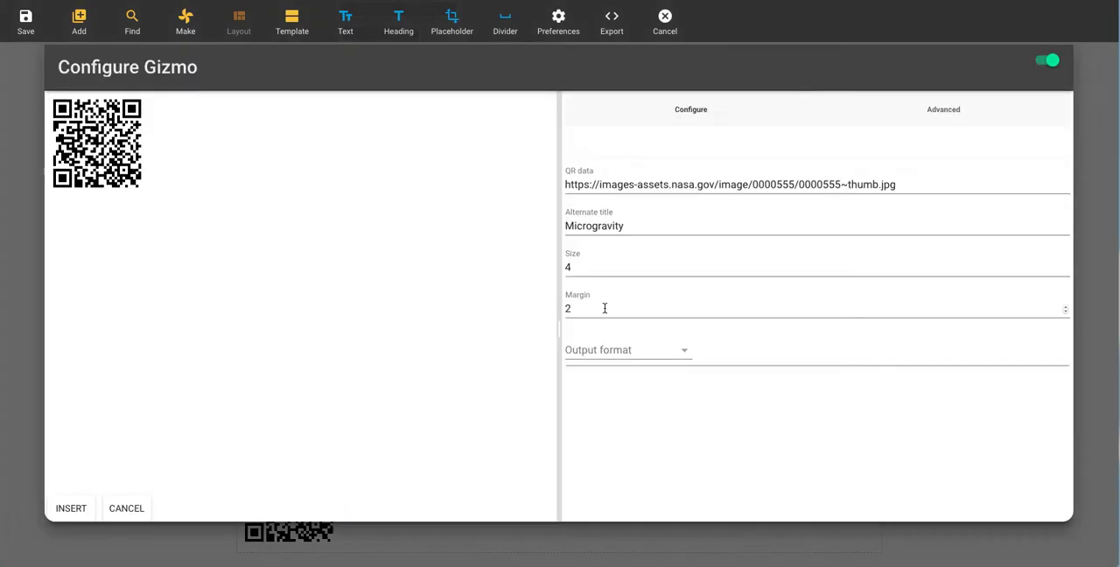
pyautogui.click(951, 124)
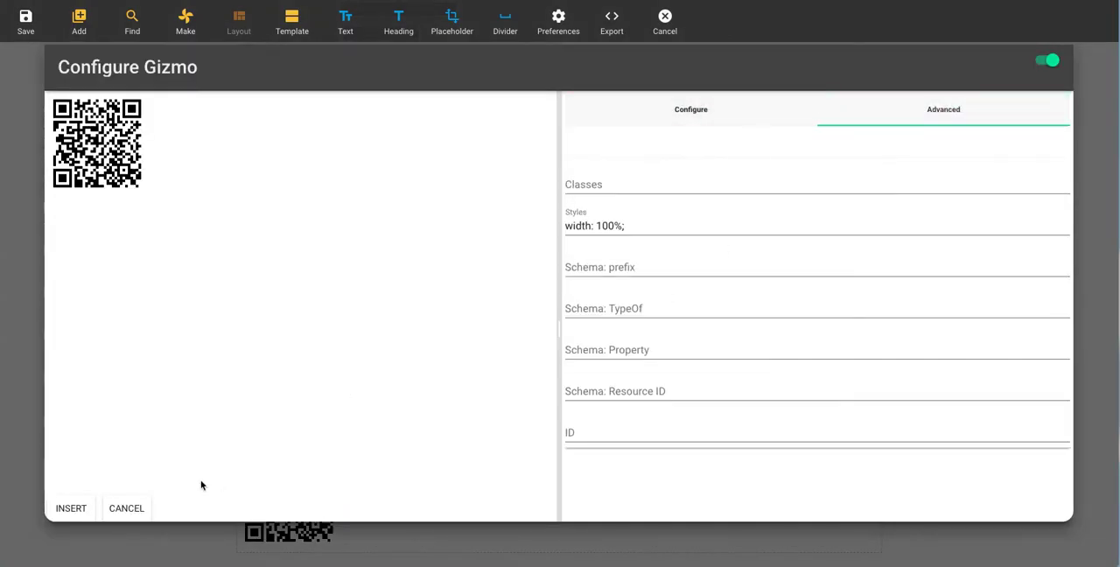
pyautogui.click(131, 507)
# Step: Convert the Microgravity QR code at the end of the page into a meme and insert it
pyautogui.click(595, 426)
pyautogui.click(632, 428)
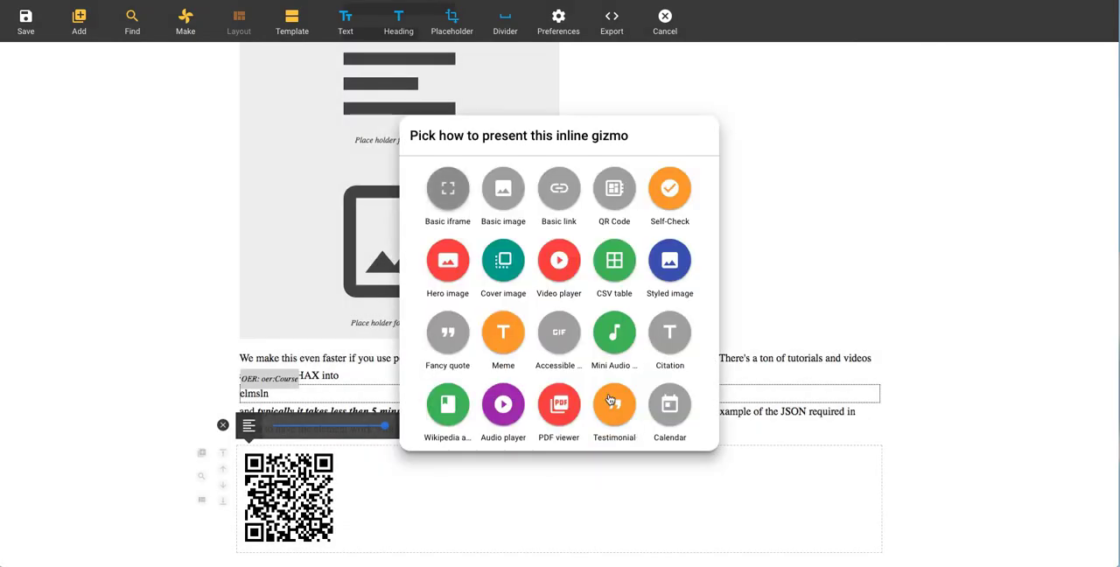
pyautogui.click(505, 333)
pyautogui.click(74, 508)
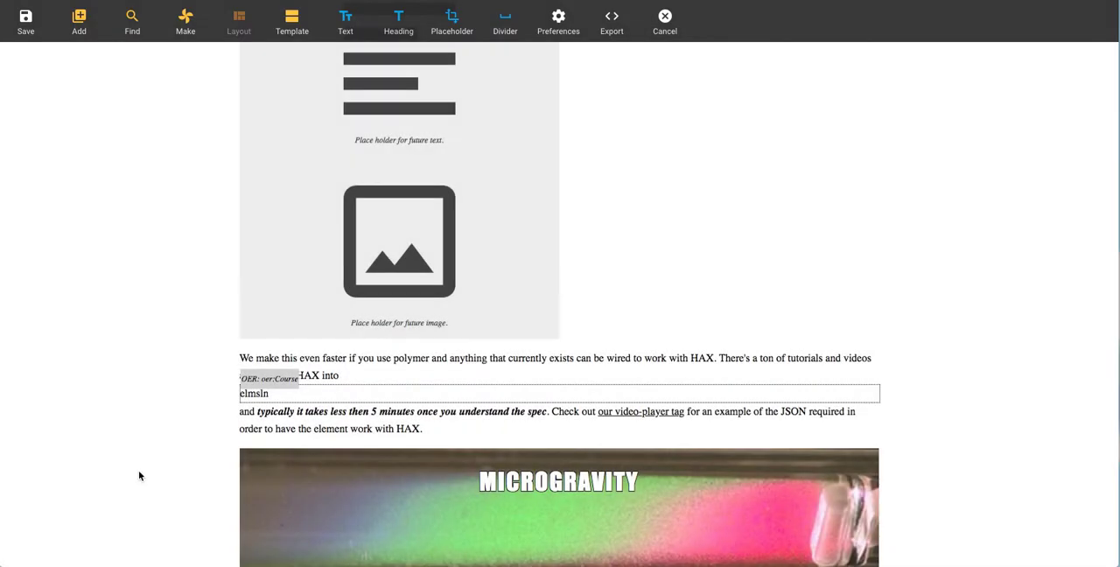
# Step: Shrink the Microgravity meme to a width of 25% and deselect it
pyautogui.scroll(-3, 132, 454)
pyautogui.click(443, 418)
pyautogui.click(284, 148)
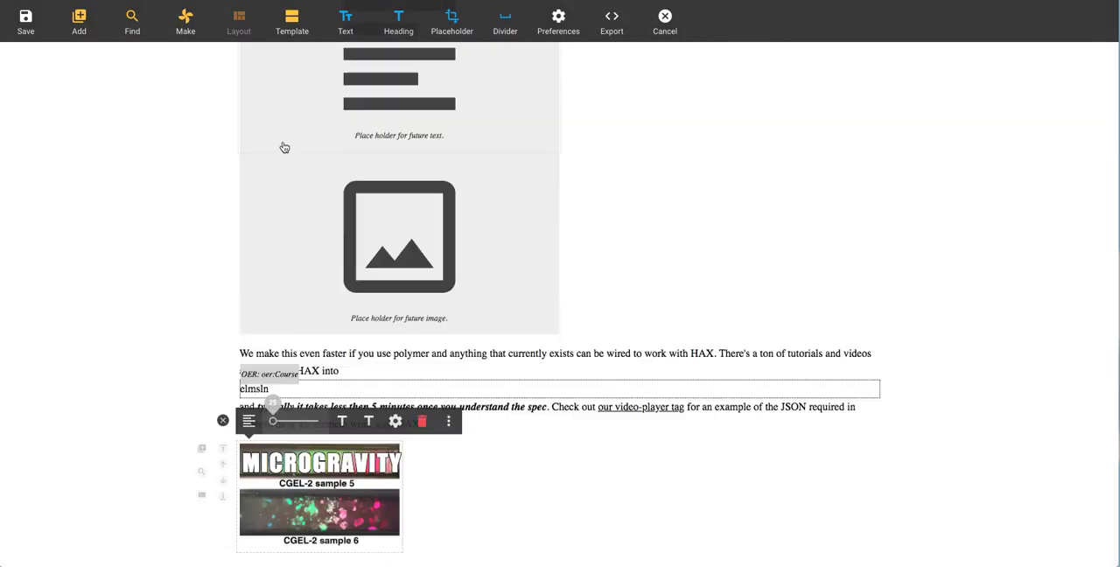
pyautogui.click(222, 421)
# Step: Enable X-Ray vision and Developer mode in the editor preferences, and inspect the labelled elements on the page
pyautogui.scroll(-10, 191, 481)
pyautogui.scroll(20, 189, 482)
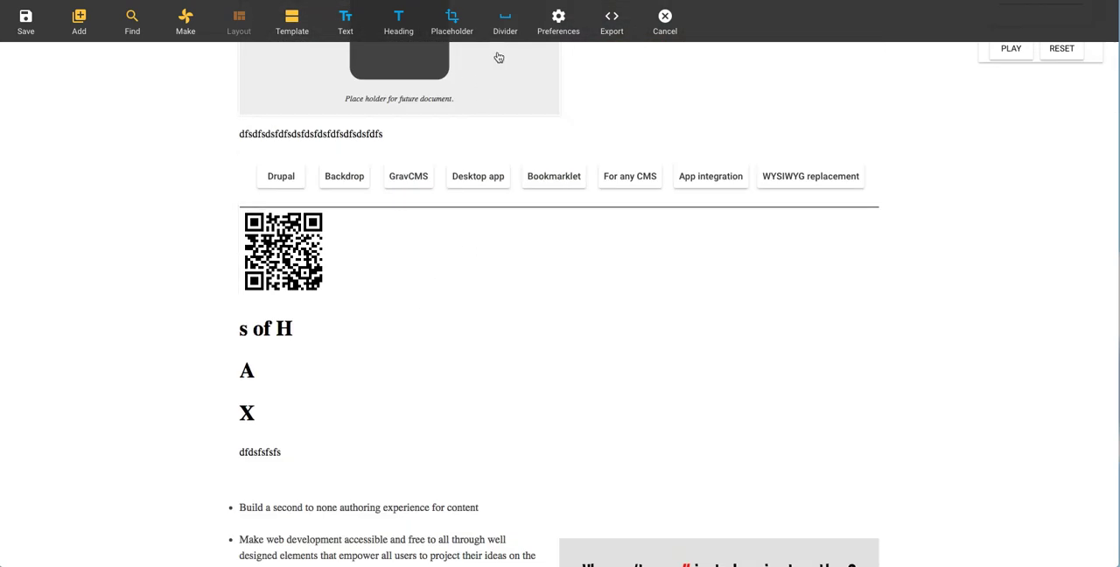
pyautogui.click(560, 26)
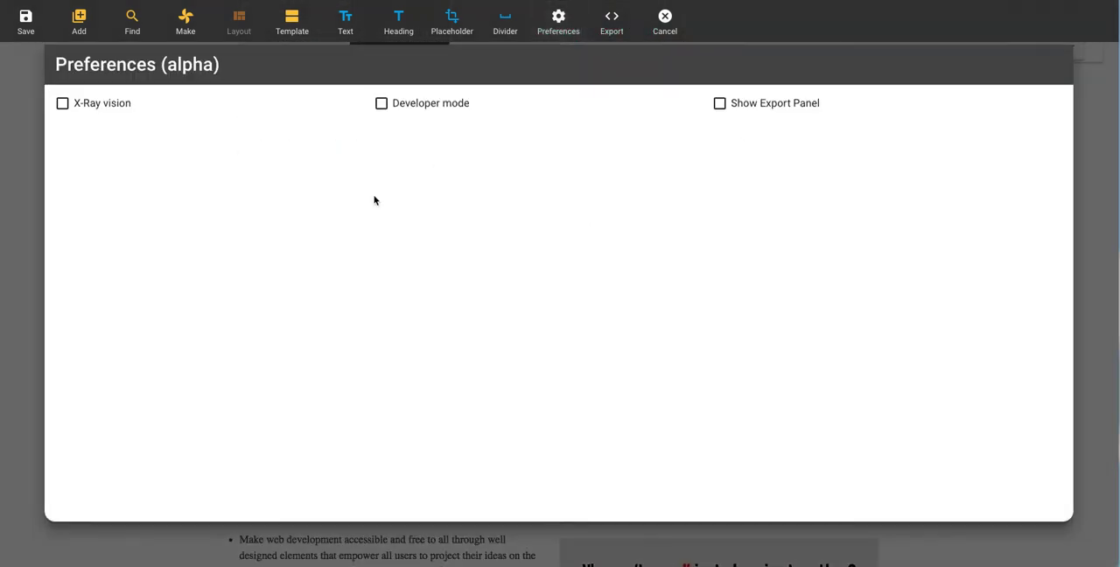
pyautogui.click(113, 109)
pyautogui.click(422, 106)
pyautogui.click(30, 251)
pyautogui.scroll(-20, 175, 245)
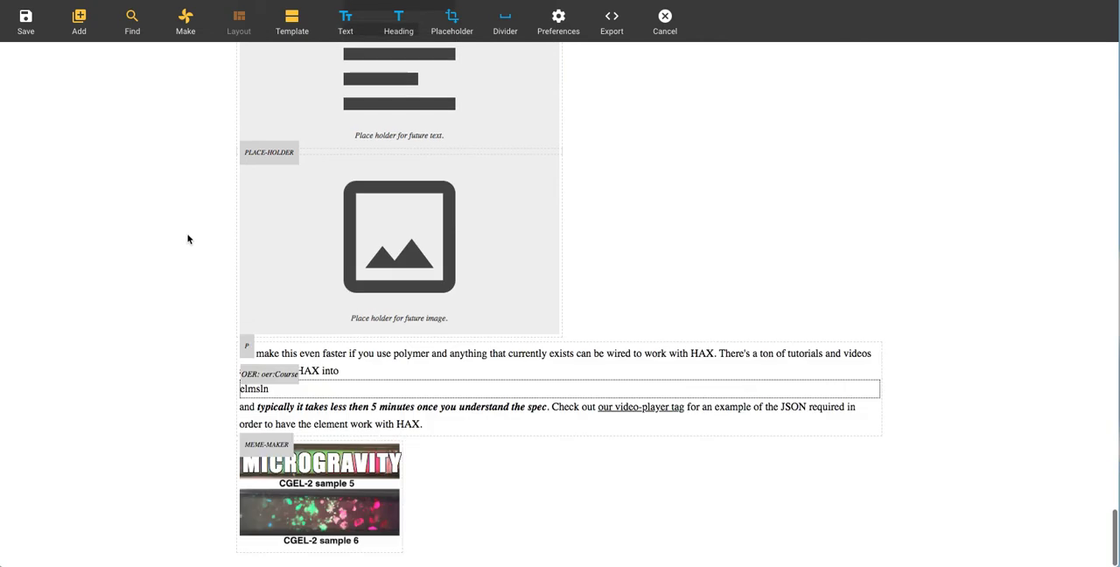
# Step: Open the page's HTML export, re-import the same source unchanged, and look over the rebuilt page
pyautogui.click(606, 33)
pyautogui.click(577, 30)
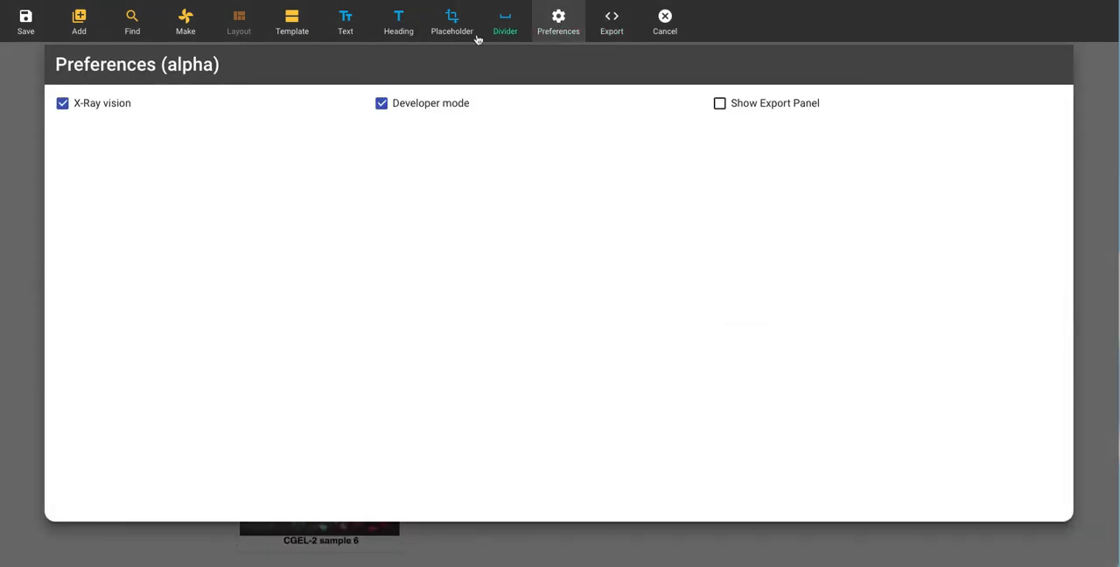
pyautogui.click(623, 35)
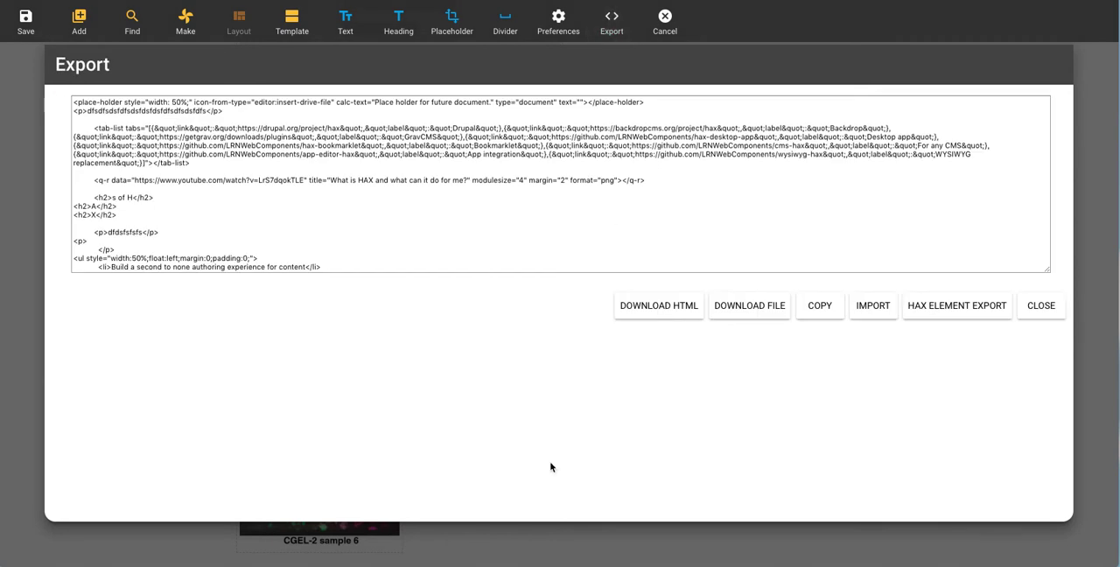
pyautogui.click(493, 216)
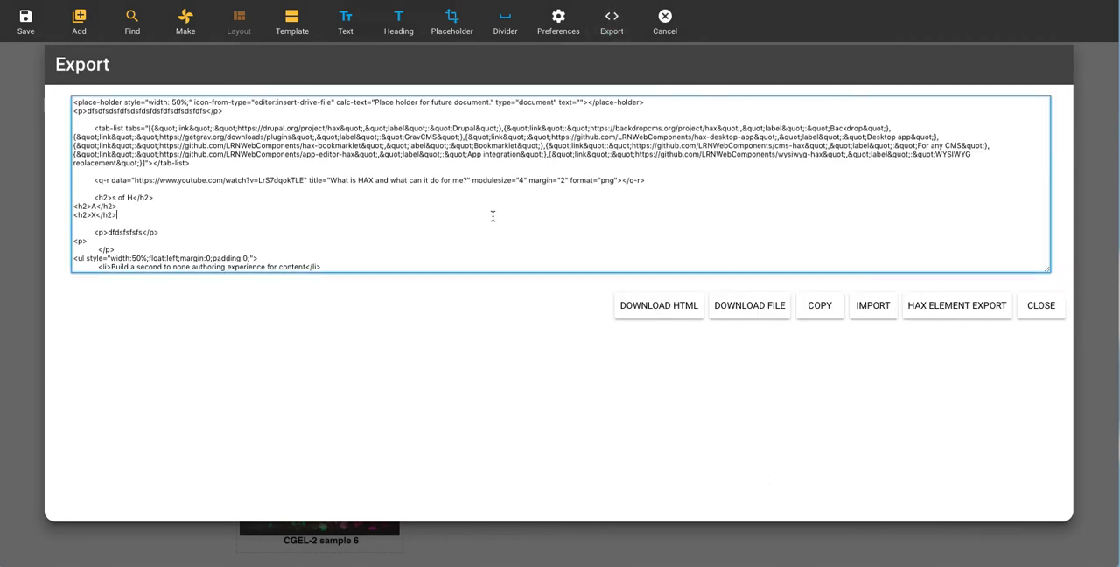
pyautogui.click(871, 313)
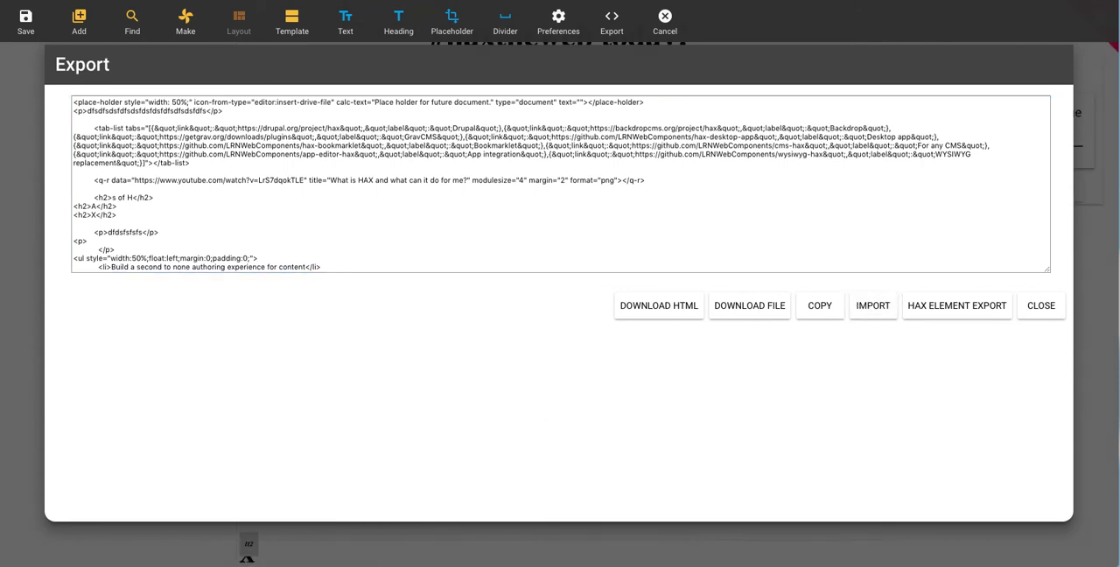
pyautogui.scroll(-5, 92, 373)
pyautogui.scroll(-5, 101, 389)
pyautogui.scroll(20, 100, 396)
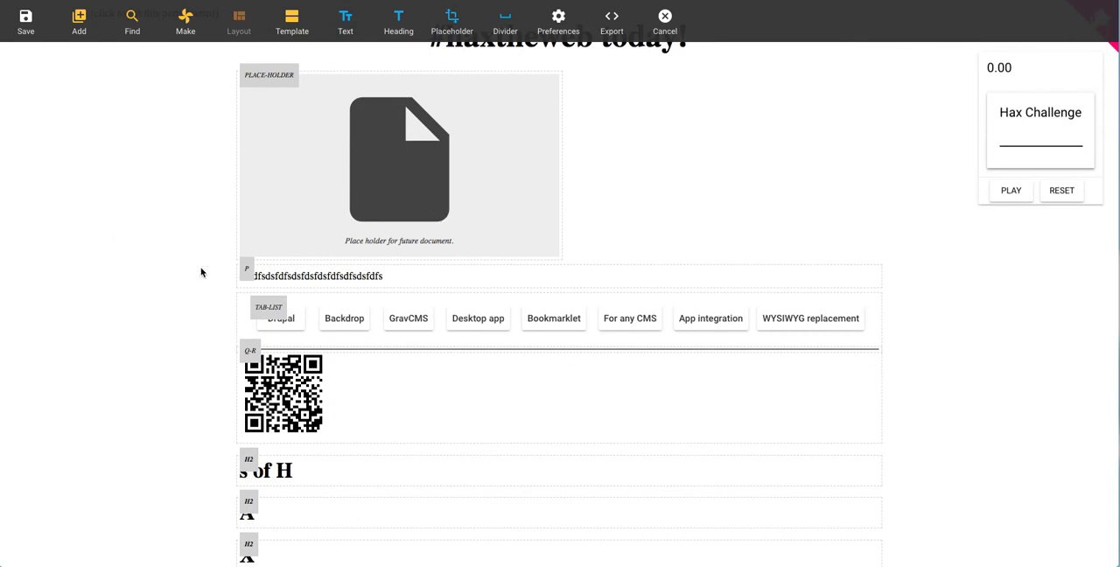
# Step: Clear all the HTML in the page's export source and import it to empty the page
pyautogui.click(612, 22)
pyautogui.click(639, 180)
pyautogui.hotkey('ctrl', 'a')
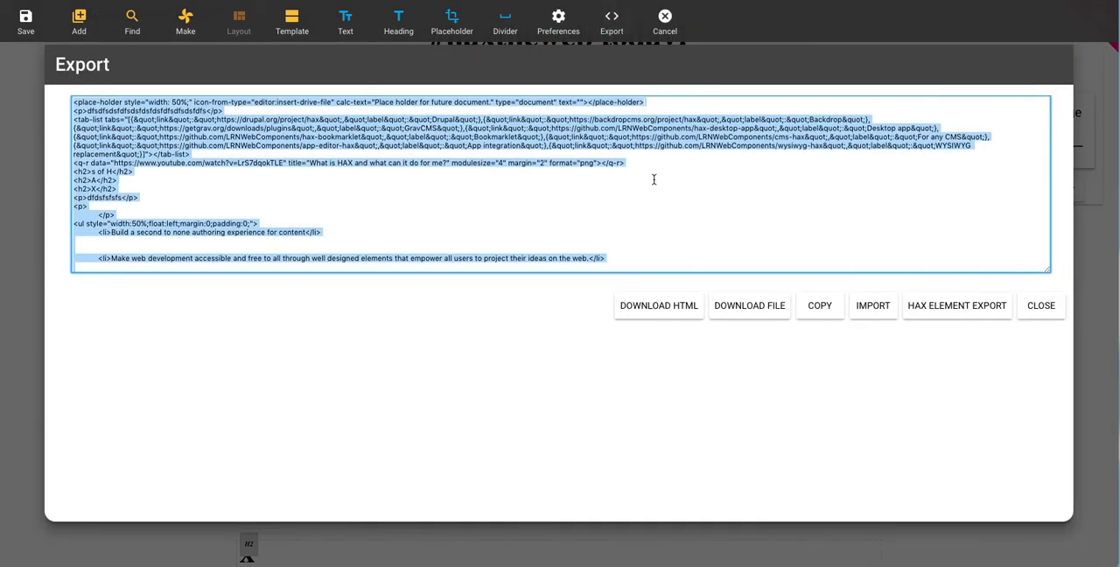
pyautogui.press('BackSpace')
pyautogui.click(872, 305)
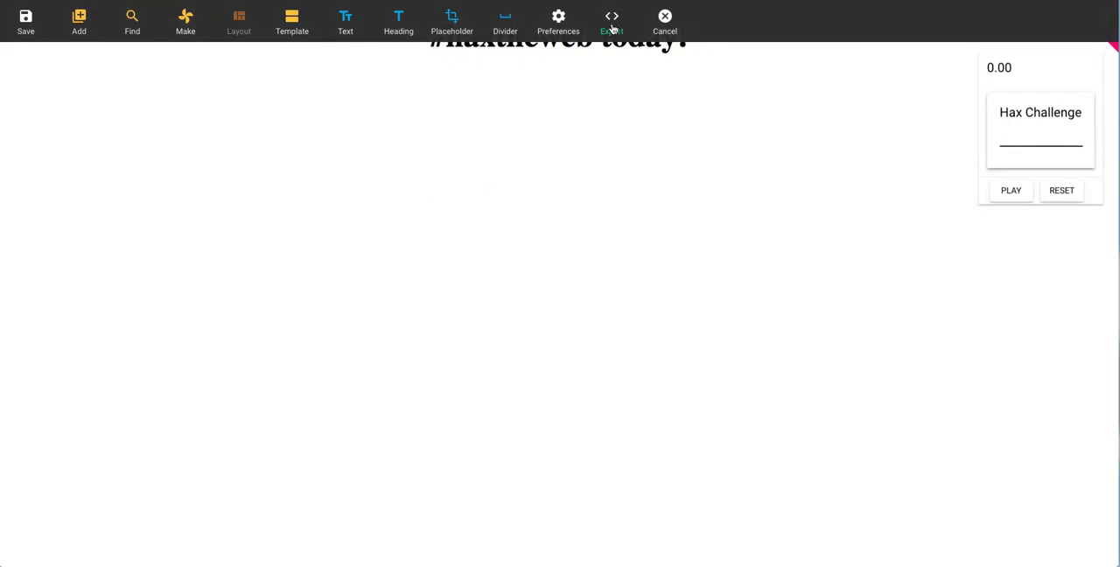
# Step: Add two empty text paragraphs and three headings to the blank page
pyautogui.click(362, 31)
pyautogui.click(364, 30)
pyautogui.click(400, 29)
pyautogui.click(400, 29)
pyautogui.click(400, 29)
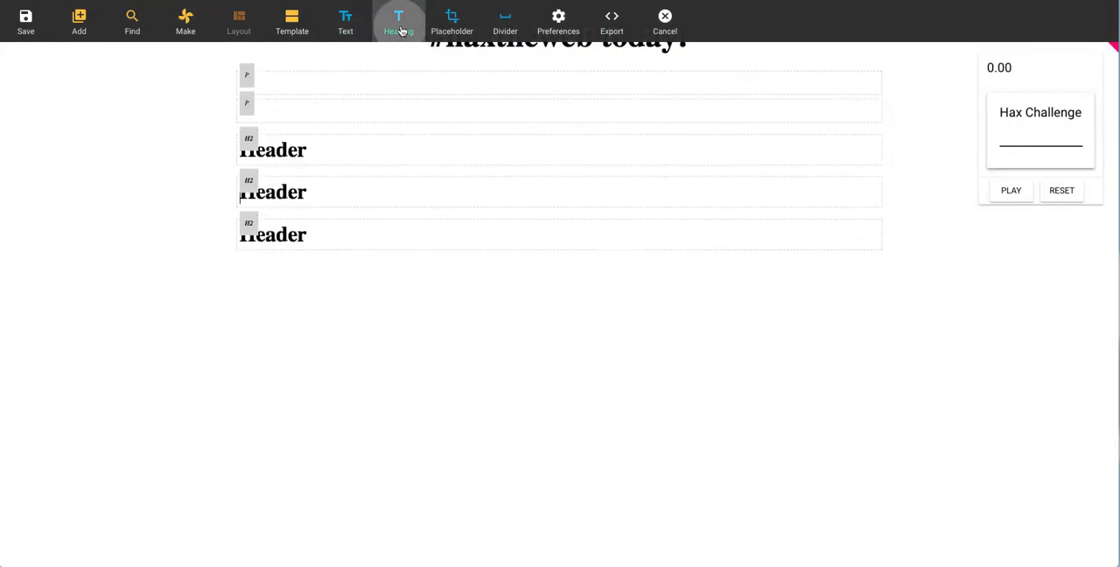
# Step: Export the page as HAX elements, inspect the paragraph tag entries of the JSON in the text editor, and return to the page
pyautogui.click(612, 22)
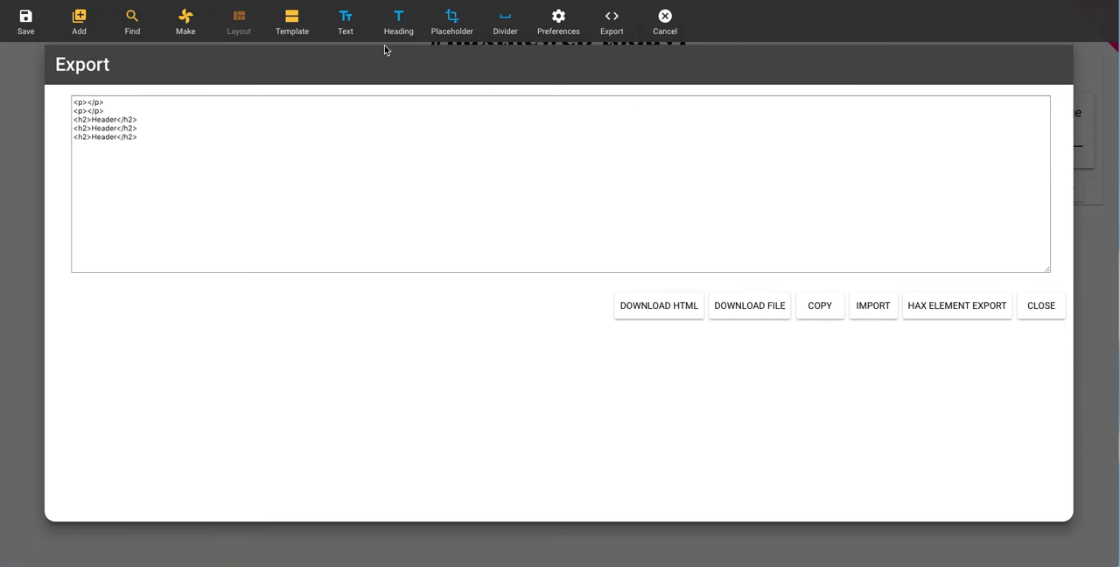
pyautogui.click(957, 313)
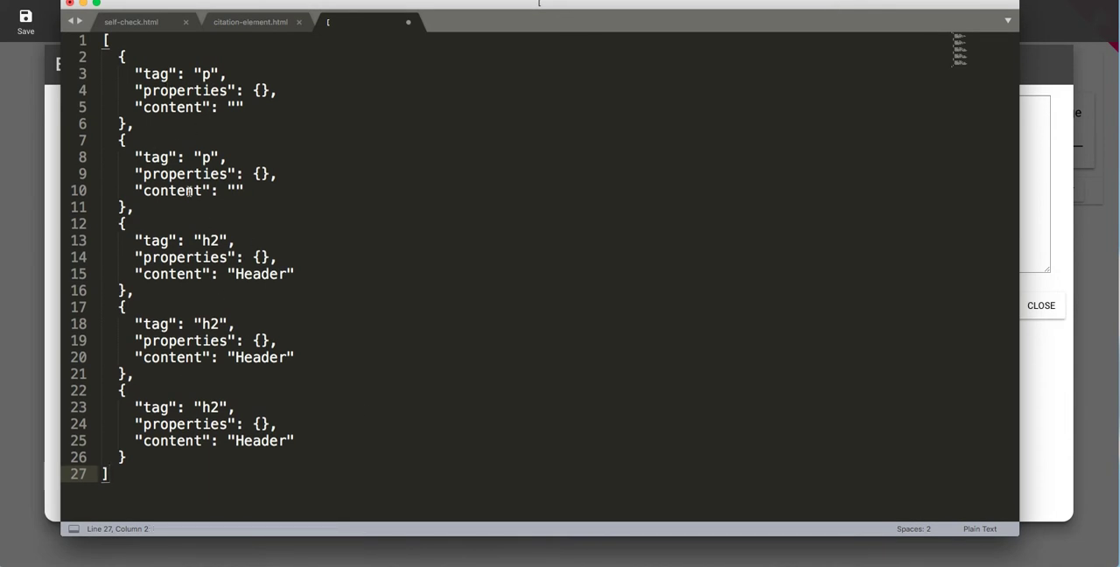
pyautogui.moveTo(143, 158); pyautogui.dragTo(195, 158)
pyautogui.click(195, 158)
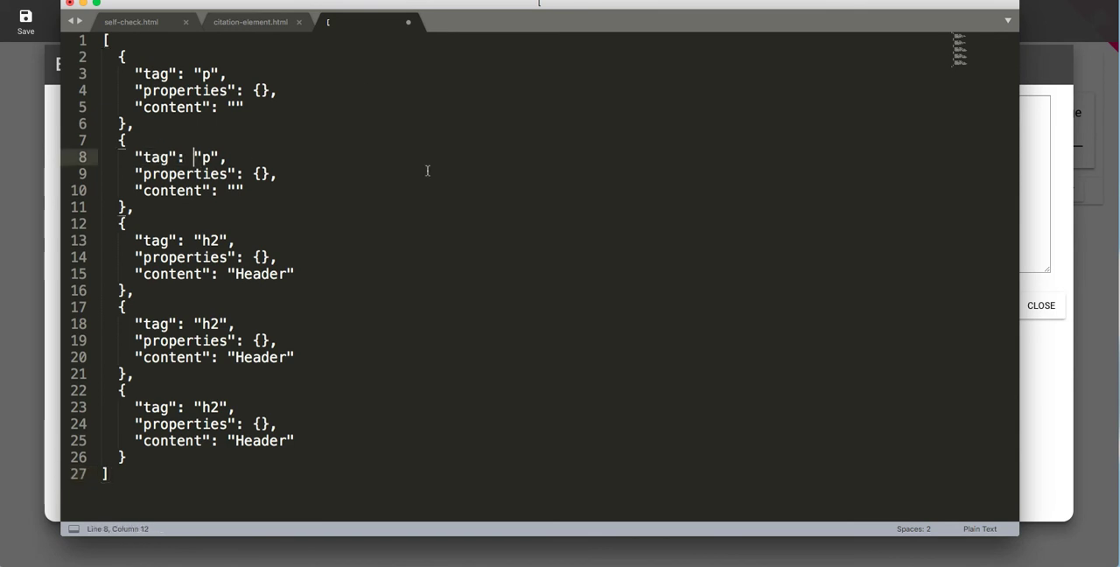
pyautogui.click(1101, 377)
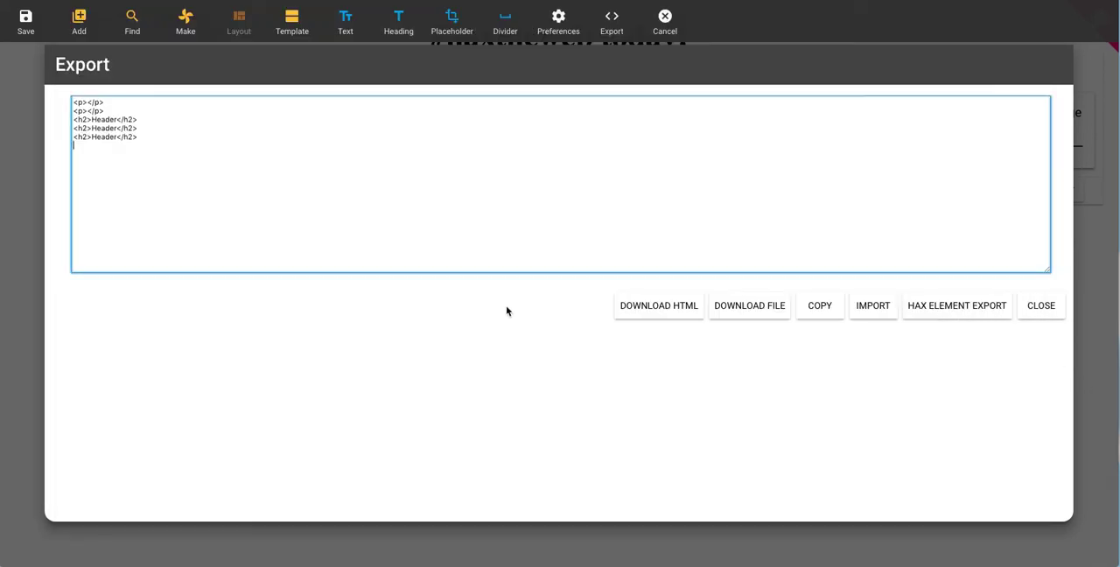
pyautogui.click(41, 338)
# Step: Make a meme from the copied headshot.jpg URL with top and bottom text "dfsdfsdfsdfs", and insert it below the headings
pyautogui.click(182, 35)
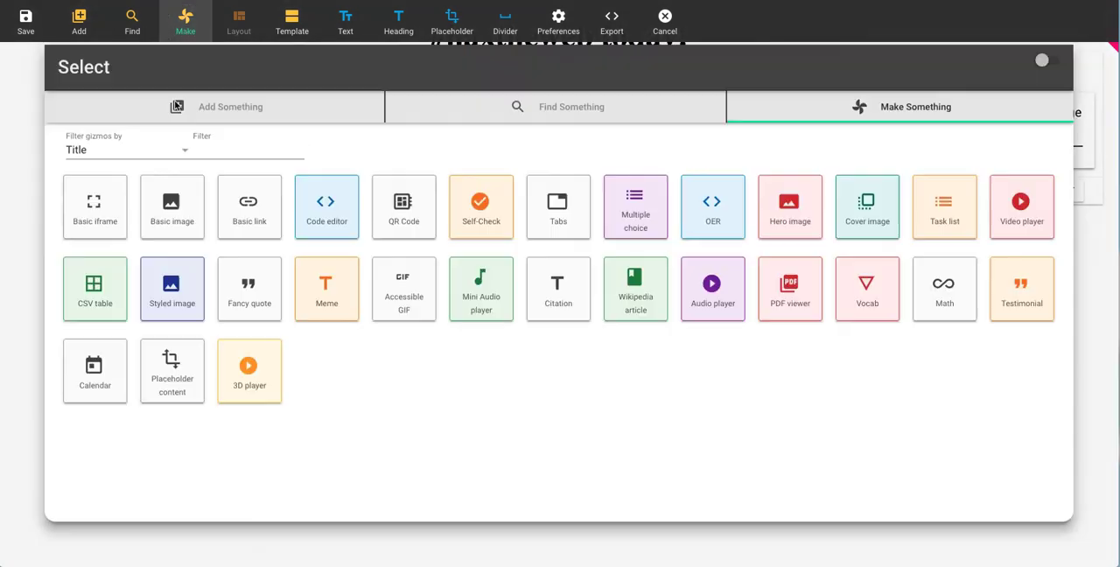
pyautogui.click(326, 289)
pyautogui.click(613, 225)
pyautogui.write('dfsdfsdfsdfs')
pyautogui.click(615, 265)
pyautogui.write('dfsdfsdfsdfs')
pyautogui.click(611, 183)
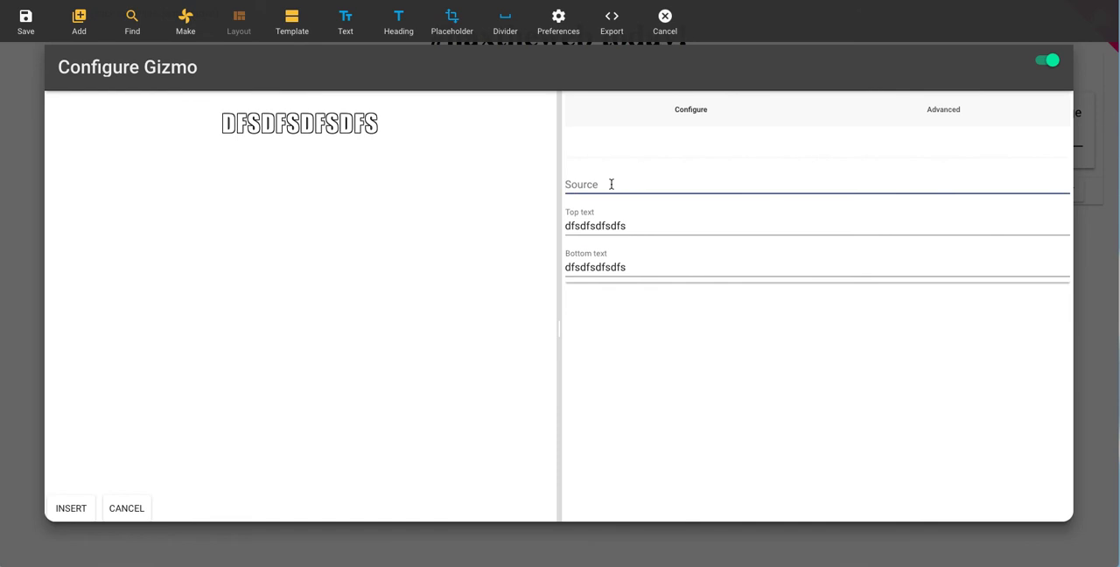
pyautogui.write('https://www.elmsln.org/sites/redesign/files/styles/square-profile-portrait/public/headshot.jpg?itok=_1HEhahr')
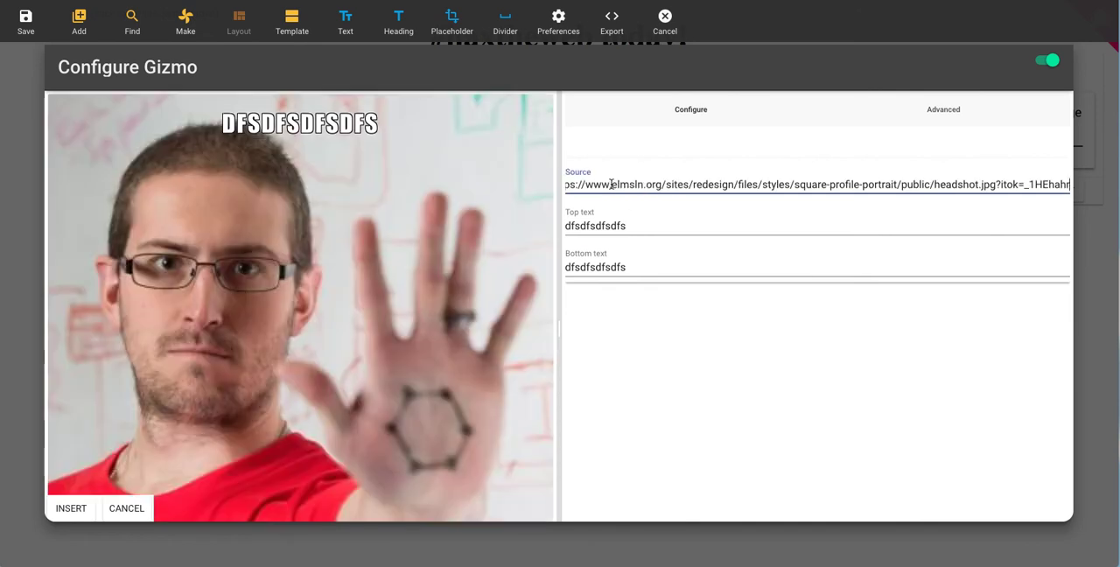
pyautogui.click(77, 515)
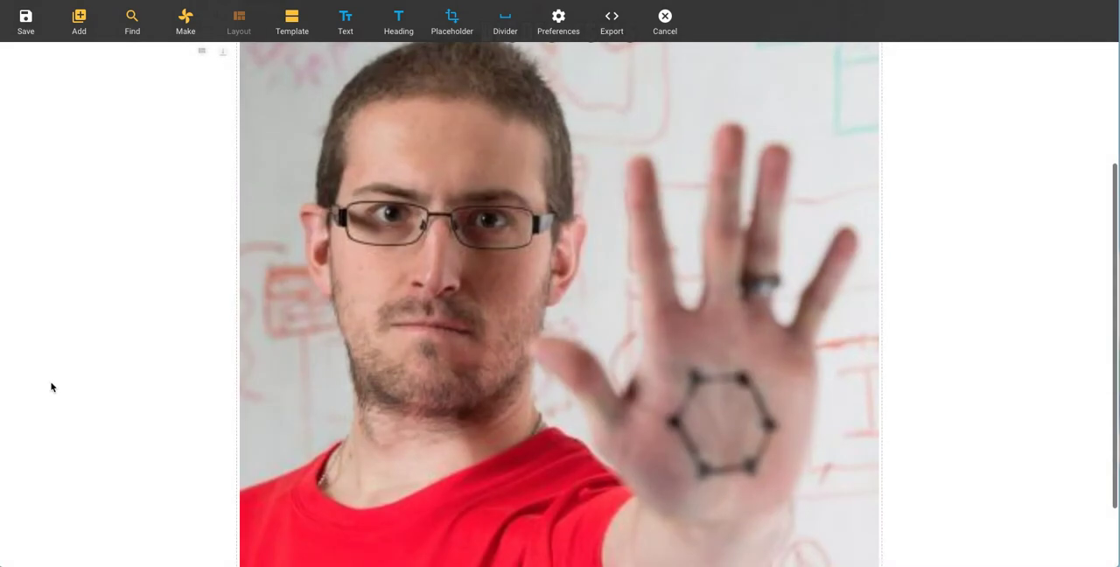
# Step: Export the page with the meme as HAX elements and replace the text editor's existing JSON with the new export
pyautogui.click(613, 26)
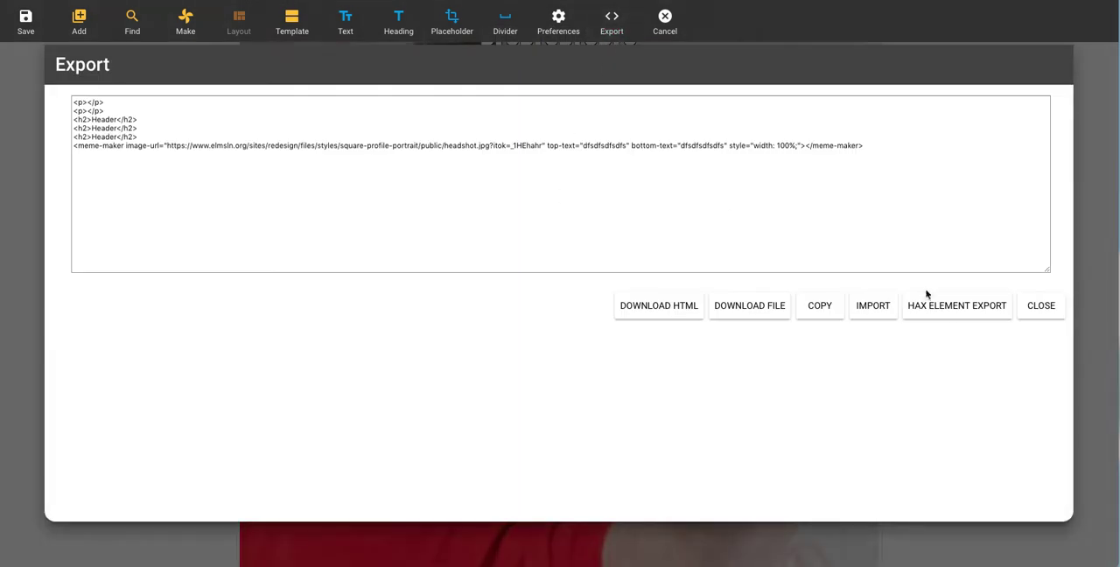
pyautogui.moveTo(76, 146); pyautogui.dragTo(584, 169)
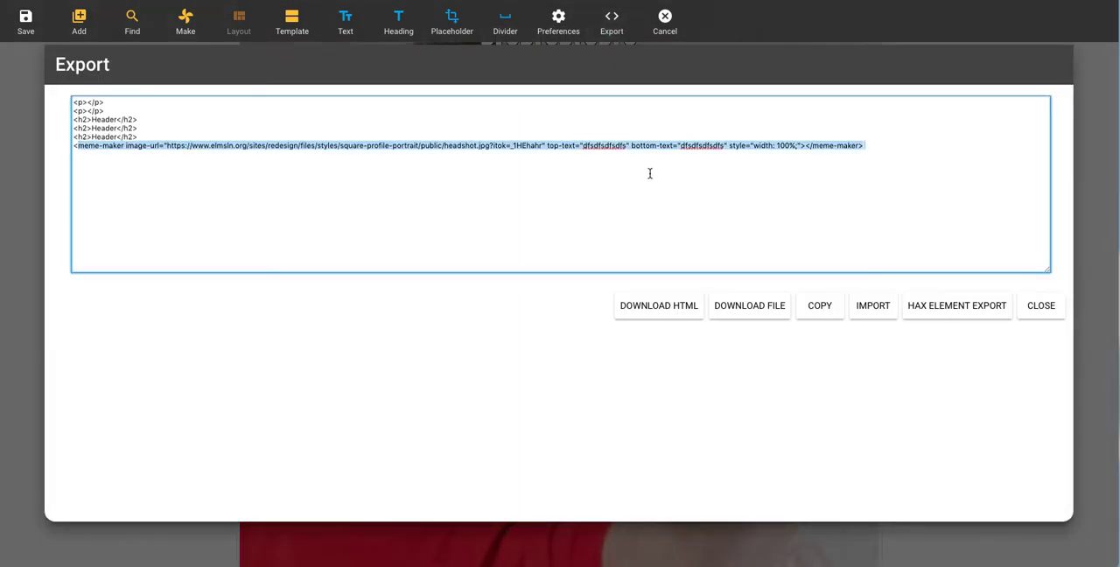
pyautogui.click(771, 158)
pyautogui.click(933, 315)
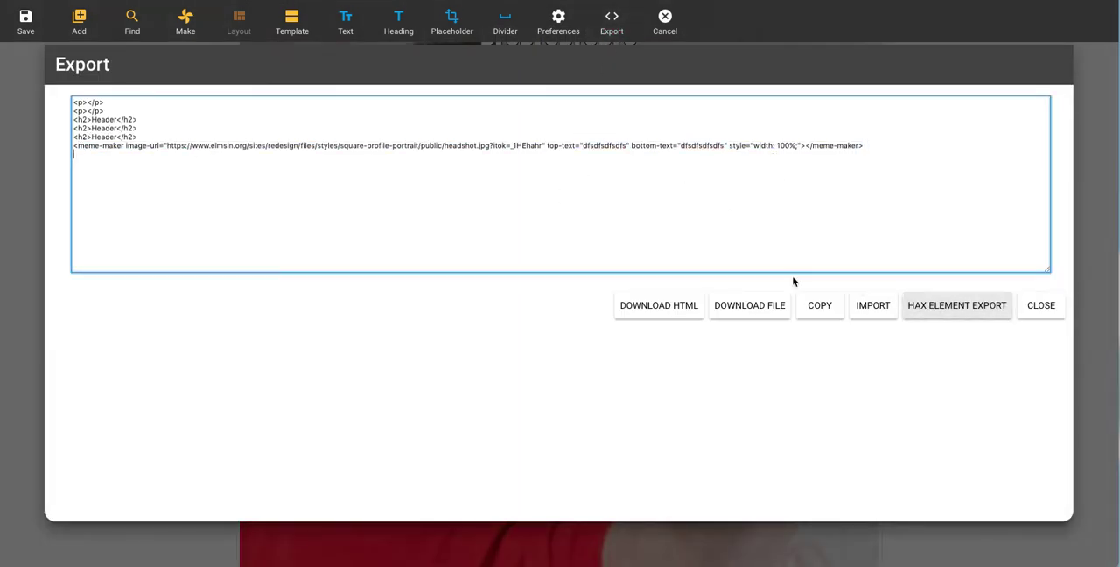
pyautogui.press('super+Tab')
pyautogui.click(642, 228)
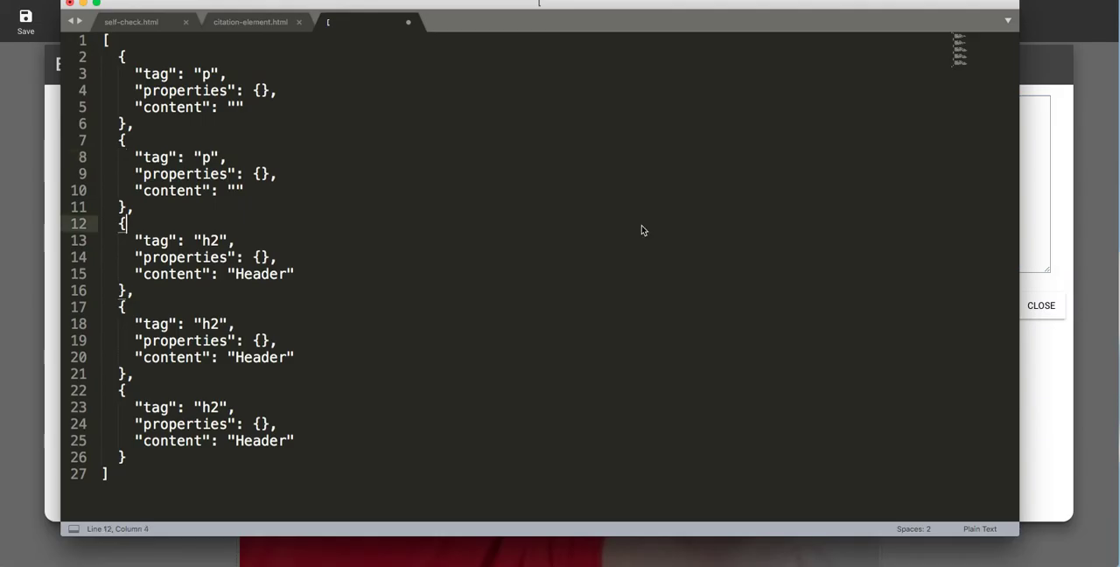
pyautogui.press('super+a')
pyautogui.write('[   {     "tag": "p",     "properties": {},     "content": ""   },   {     "tag": "p",     "properties": {},     "content": ""   },   {     "tag": "h2",     "properties": {},     "content": "Header"   },   {     "tag": "h2",     "properties": {},     "content": "Header"   },   {     "tag": "h2",     "properties": {},     "content": "Header"   },   {     "tag": "meme-maker",     "properties": {       "style": "width: 100%;",       "imageUrl": "https://www.elmsln.org/sites/redesign/files/styles/square-profile-portrait/public/headshot.jpg?itok=_1HEhahr",       "topText": "dfsdfsdfsdfs",       "bottomText": "dfsdfsdfsdfs"     },     "content": ""   } ]')
# Step: Inspect the meme-maker entry's tag, style, image URL and text properties in the exported JSON, and return to the editor page
pyautogui.moveTo(112, 346); pyautogui.dragTo(312, 362)
pyautogui.click(312, 363)
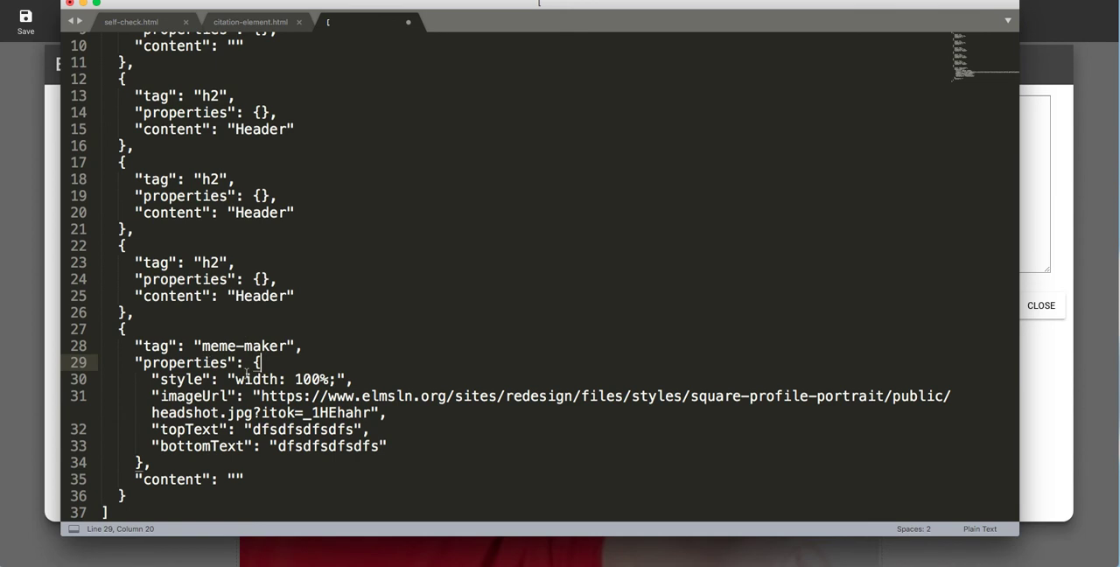
pyautogui.click(243, 346)
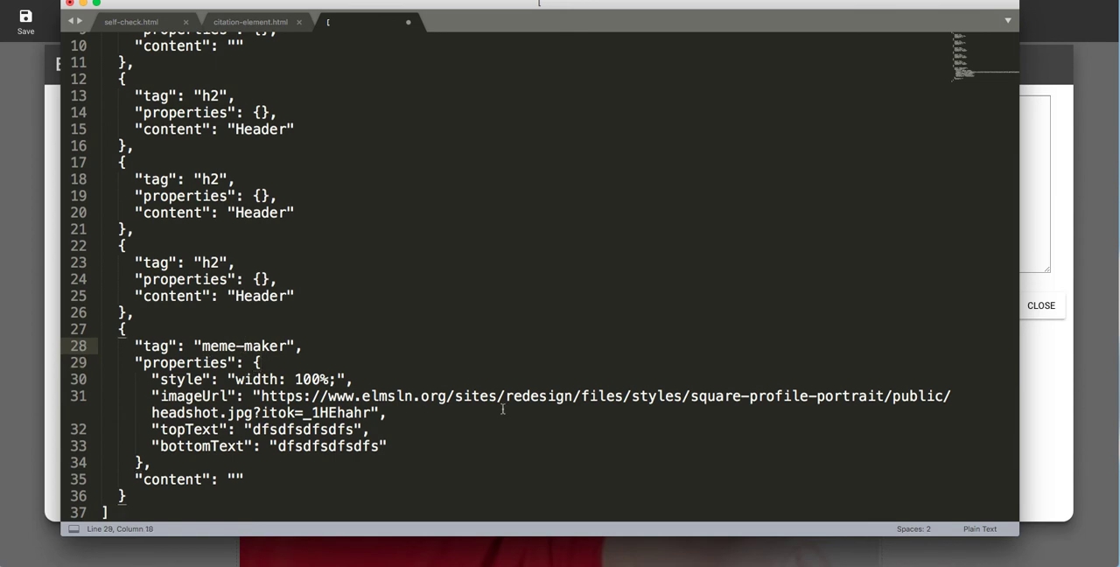
pyautogui.click(407, 452)
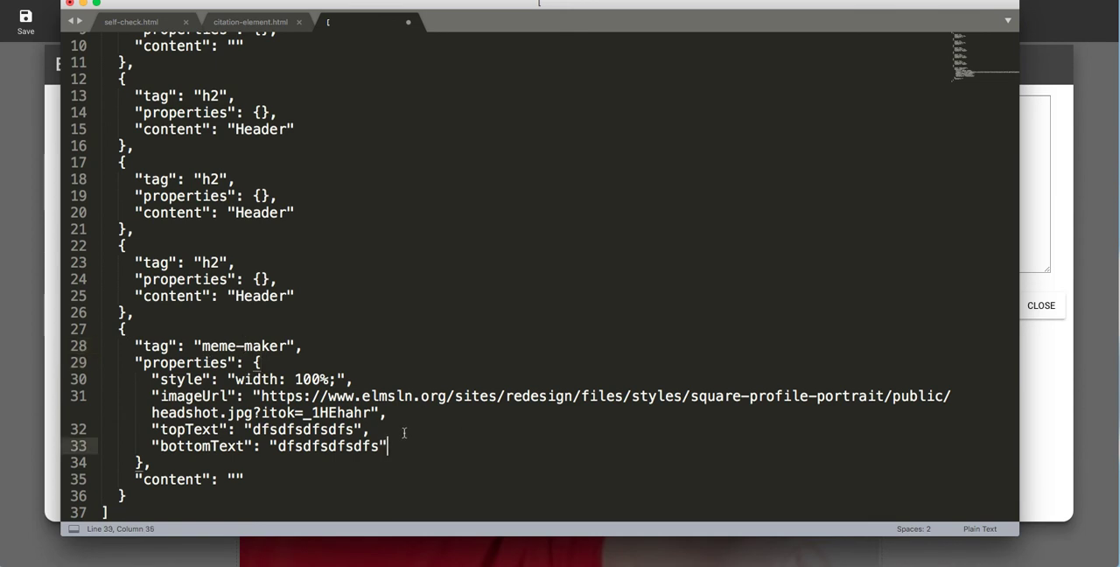
pyautogui.click(50, 189)
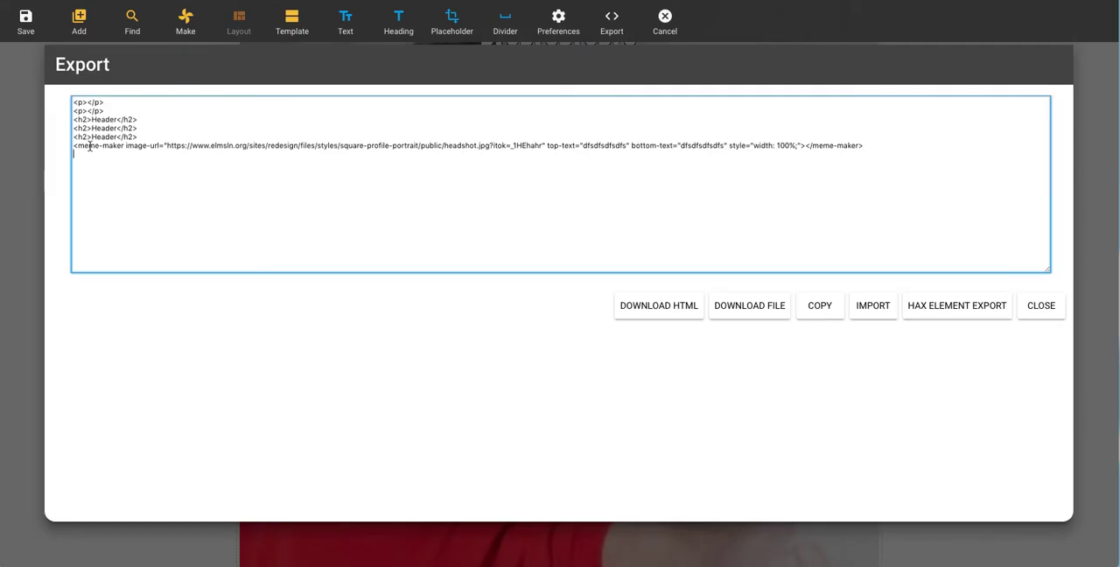
# Step: Insert the "Example text and meme" template from the Stax Browser into the page
pyautogui.click(294, 23)
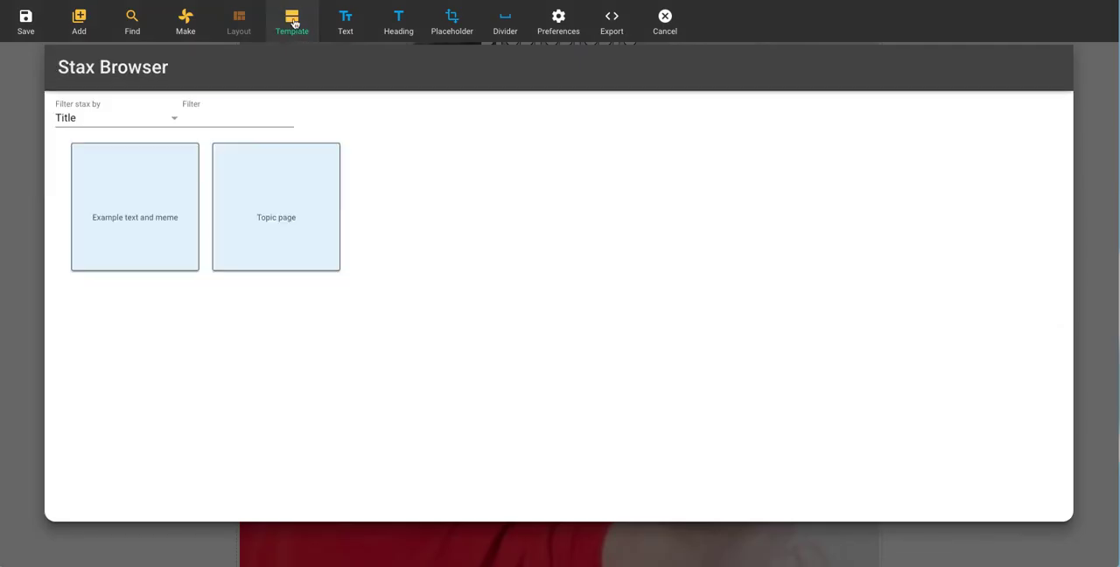
pyautogui.click(120, 193)
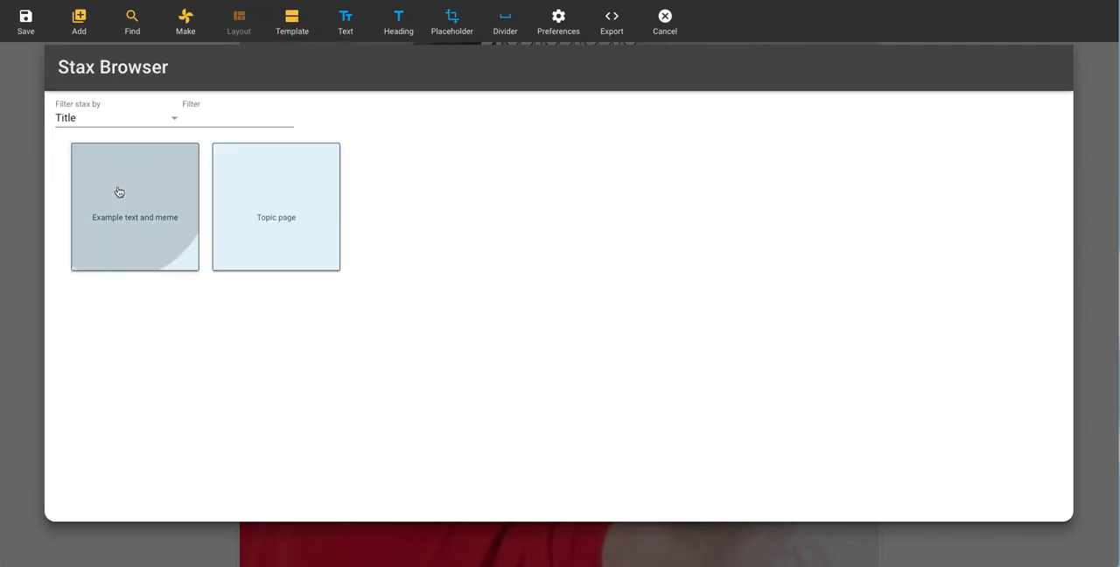
pyautogui.scroll(2, 118, 206)
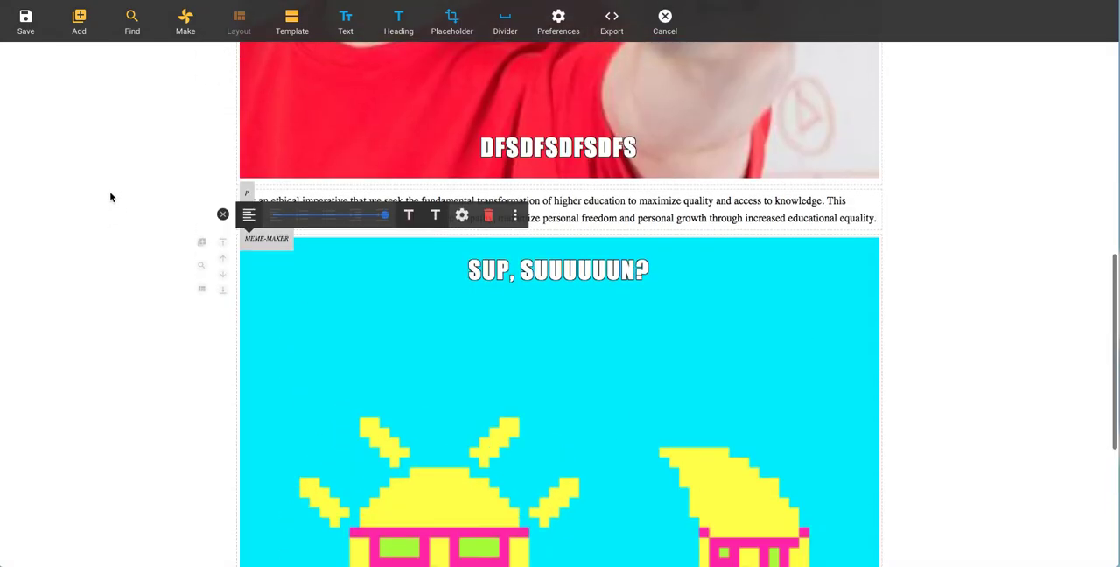
# Step: Insert the "Topic page" template from the Stax Browser repeatedly, eight times in a row
pyautogui.click(275, 22)
pyautogui.click(265, 238)
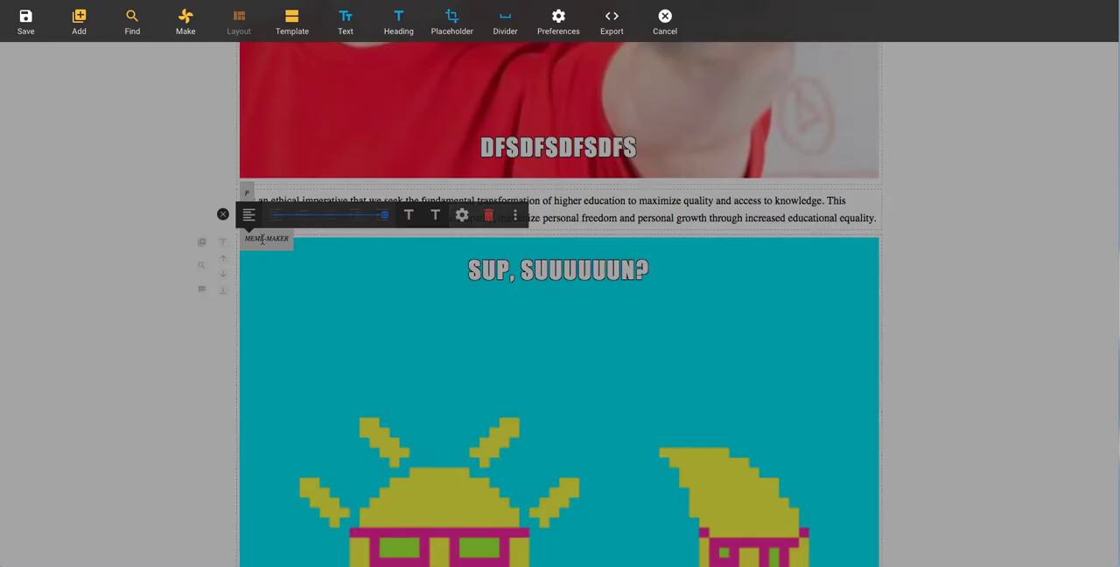
pyautogui.click(285, 16)
pyautogui.click(295, 192)
pyautogui.click(300, 26)
pyautogui.click(303, 174)
pyautogui.click(296, 25)
pyautogui.click(304, 175)
pyautogui.click(298, 26)
pyautogui.click(304, 171)
pyautogui.click(299, 28)
pyautogui.click(305, 171)
pyautogui.click(299, 27)
pyautogui.click(307, 156)
pyautogui.click(294, 22)
pyautogui.click(297, 175)
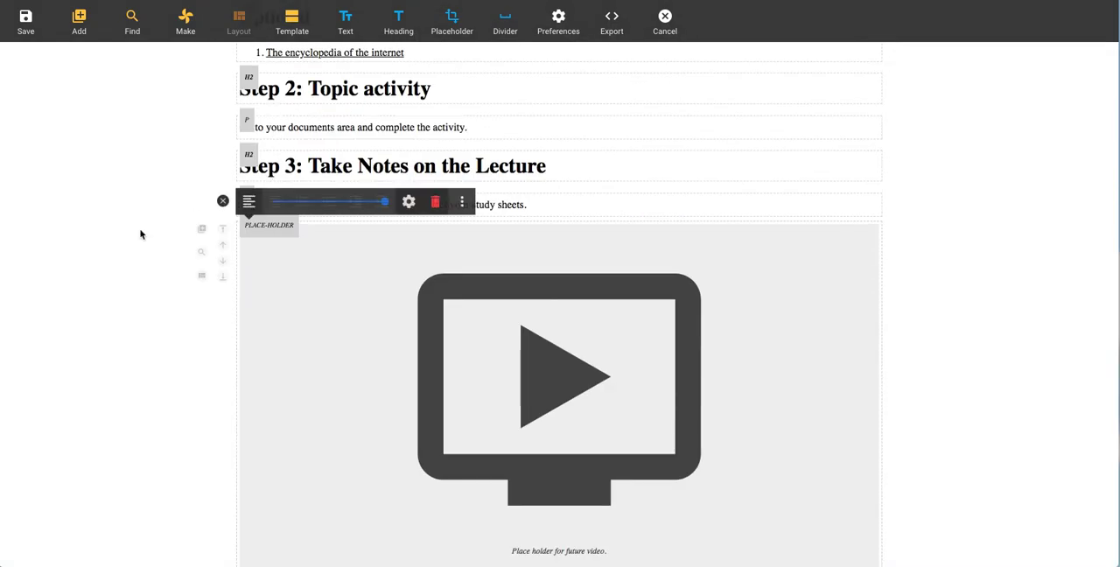
# Step: Switch to appstore.json in the text editor, collapse the apps array, and examine the first stax entry's details and paragraph element
pyautogui.moveTo(0, 65); pyautogui.dragTo(334, 21)
pyautogui.click(152, 89)
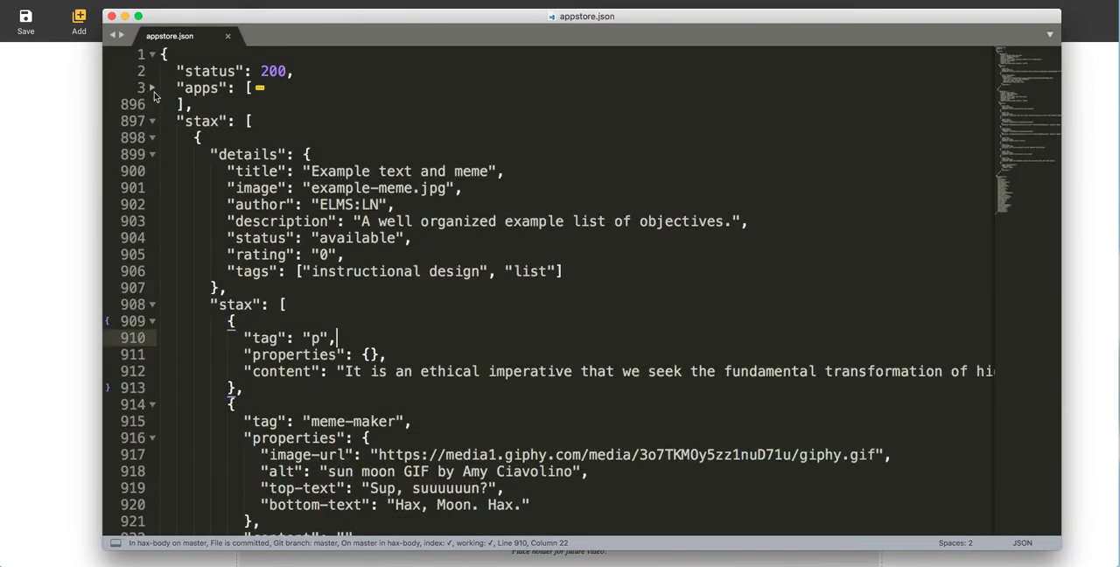
pyautogui.moveTo(321, 178); pyautogui.dragTo(462, 188)
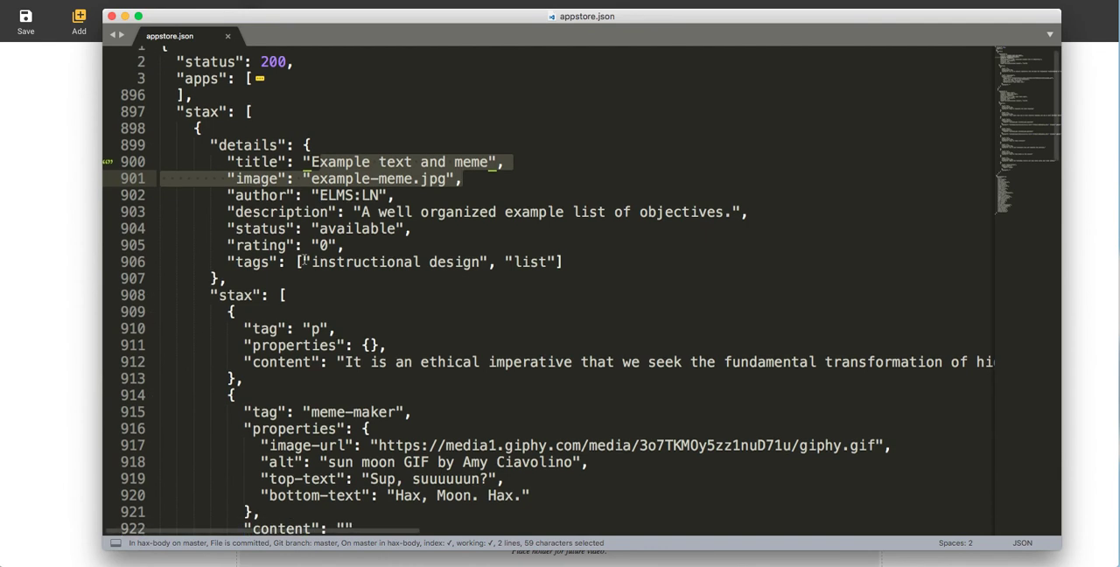
pyautogui.scroll(-2, 256, 256)
pyautogui.moveTo(249, 265); pyautogui.dragTo(361, 298)
pyautogui.click(362, 298)
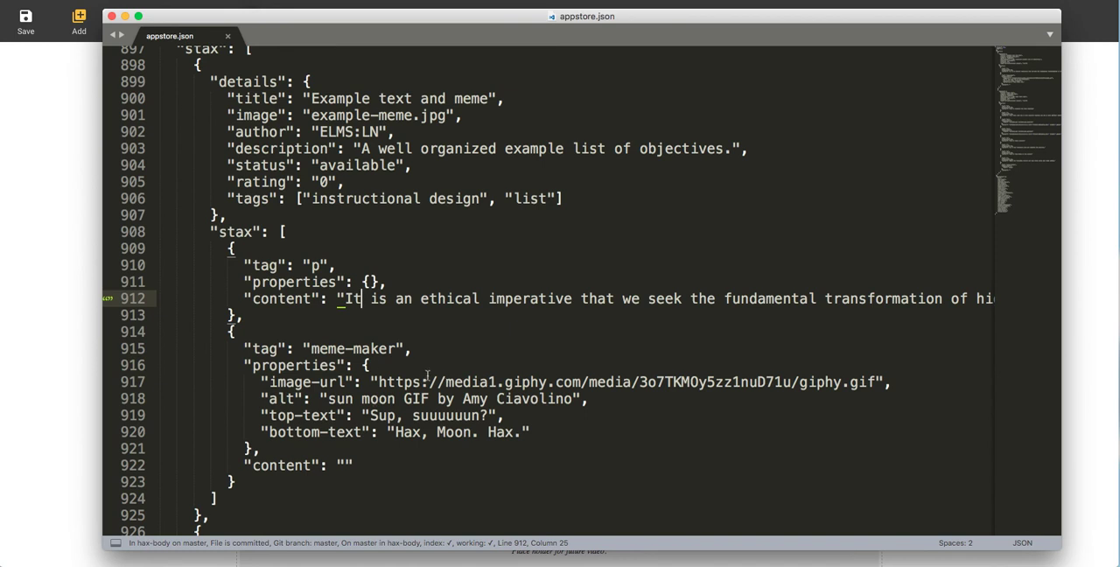
# Step: Examine the meme-maker element's tag, image URL and alt properties in the "Example text and meme" stax definition
pyautogui.click(424, 371)
pyautogui.click(361, 351)
pyautogui.click(388, 384)
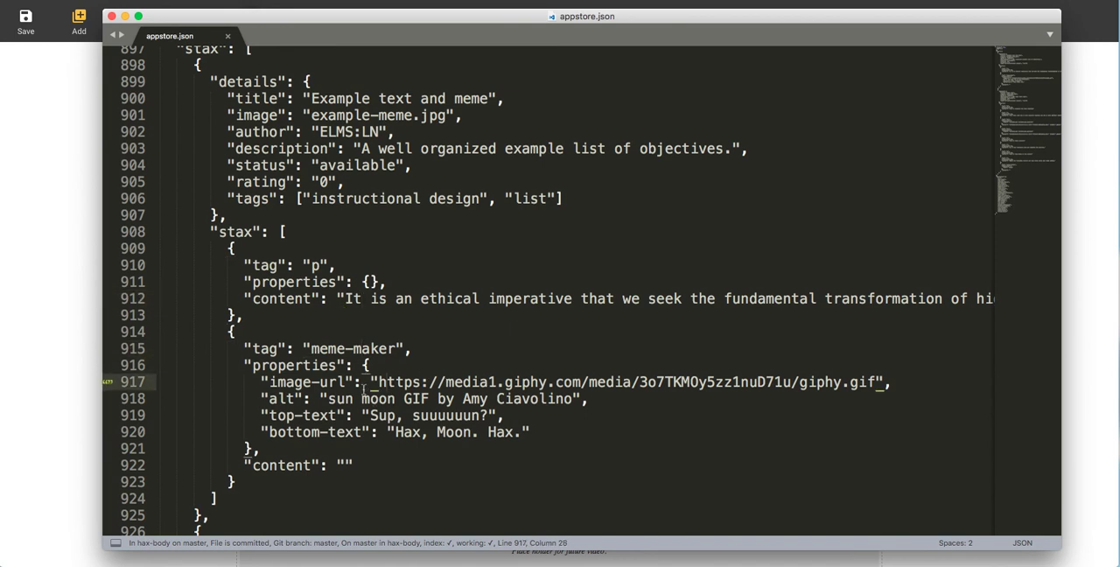
pyautogui.scroll(-1, 366, 386)
pyautogui.click(335, 386)
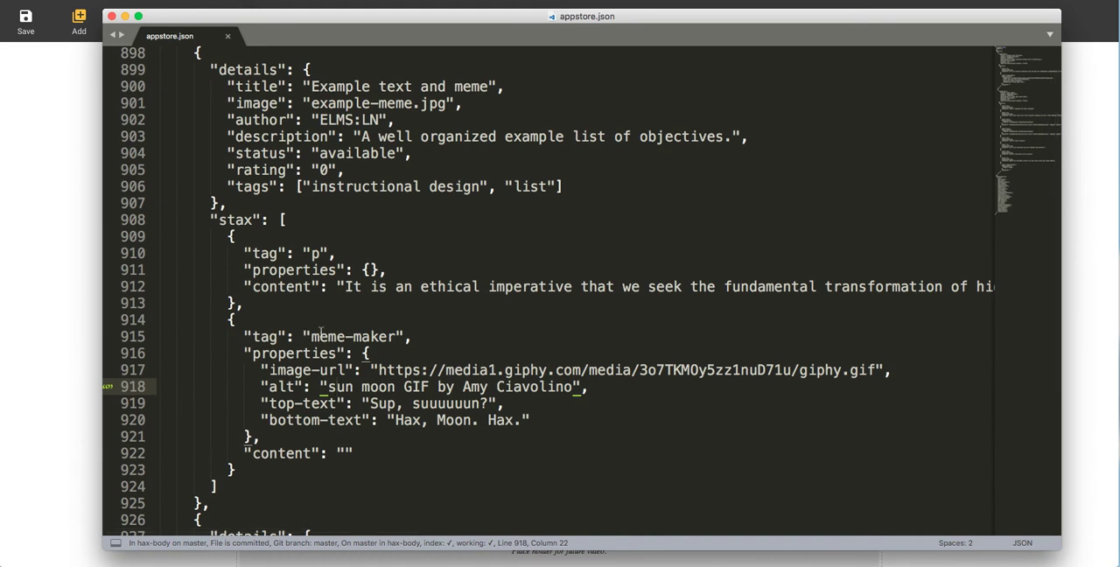
pyautogui.doubleClick(382, 336)
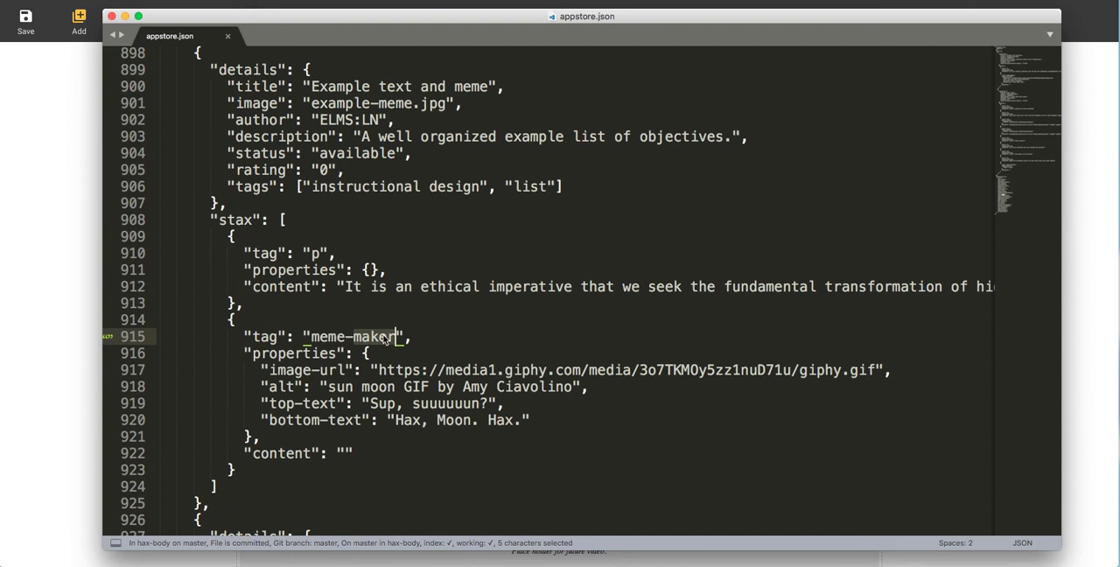
pyautogui.write('me')
pyautogui.press('super+z')
pyautogui.click(391, 324)
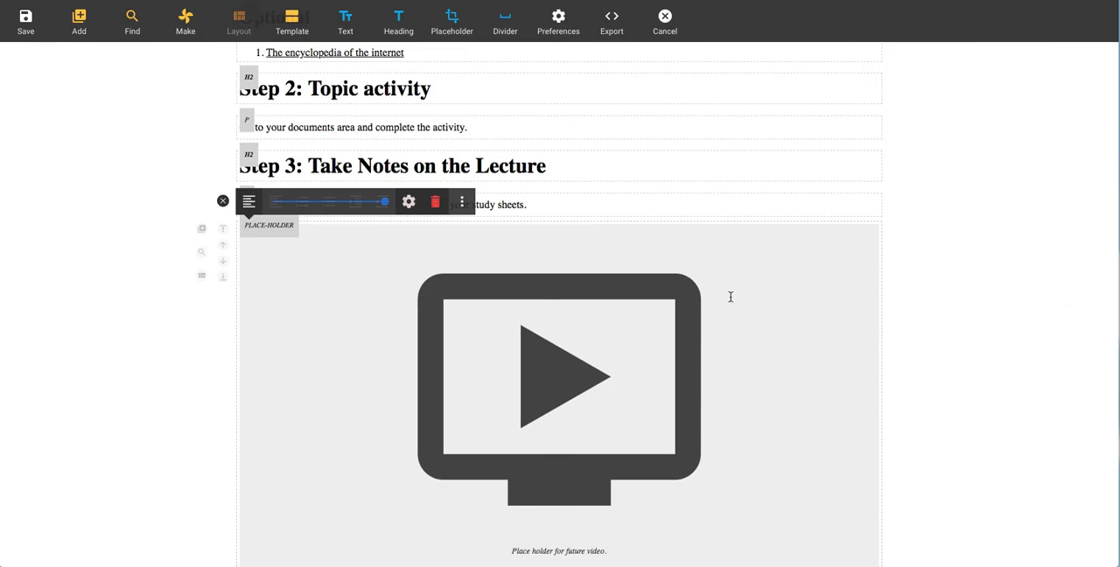
# Step: Deselect the placeholder block in the HAX page, switch to the terminal and start hax-desktop-app with npm start
pyautogui.click(222, 201)
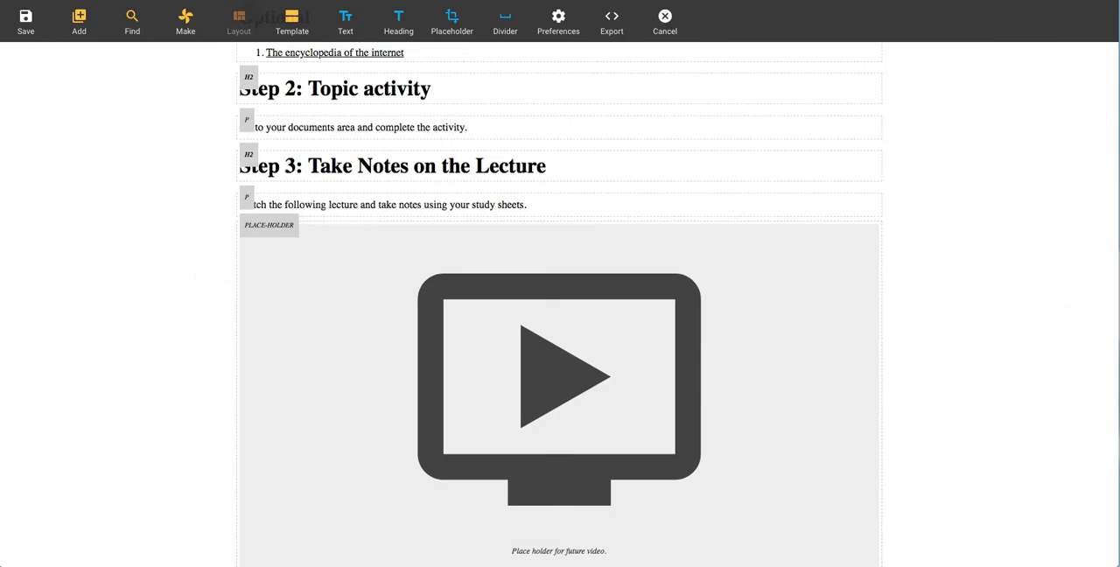
pyautogui.press('super+Tab')
pyautogui.write('npm sart')
pyautogui.press('Return')
pyautogui.write('npm start')
pyautogui.press('Return')
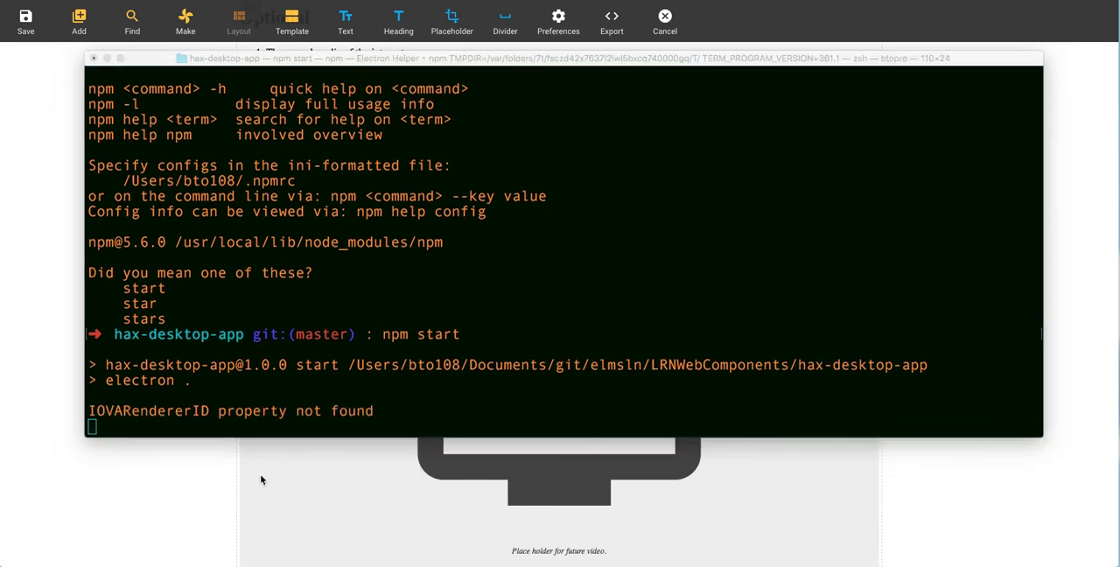
# Step: Move the terminal window out of the way and bring the HAX Desktop Application window to the front
pyautogui.moveTo(0, 140); pyautogui.dragTo(473, 42)
pyautogui.click(910, 63)
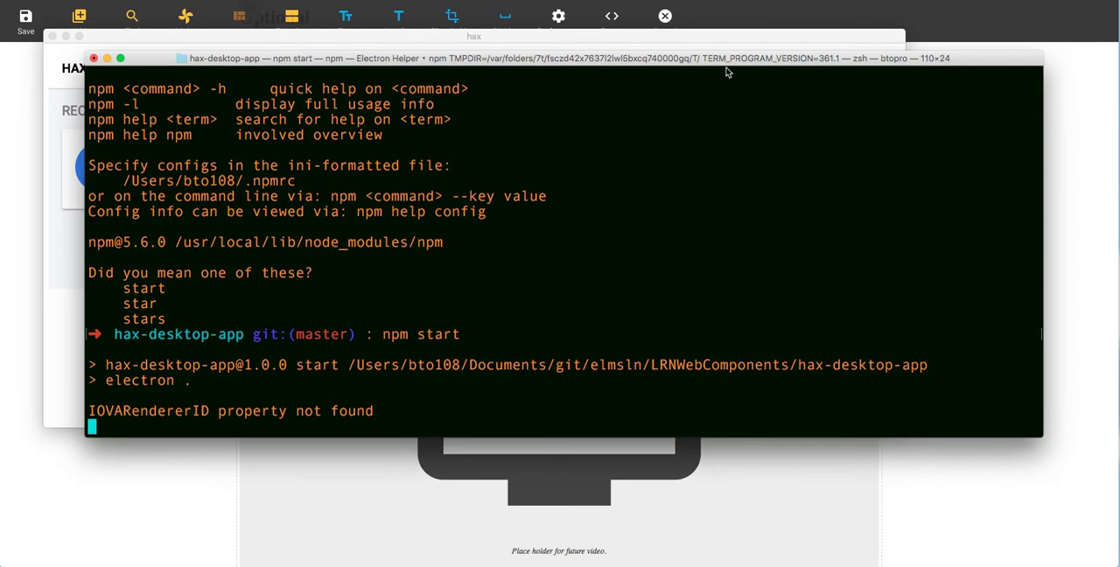
pyautogui.moveTo(160, 58); pyautogui.dragTo(0, 0)
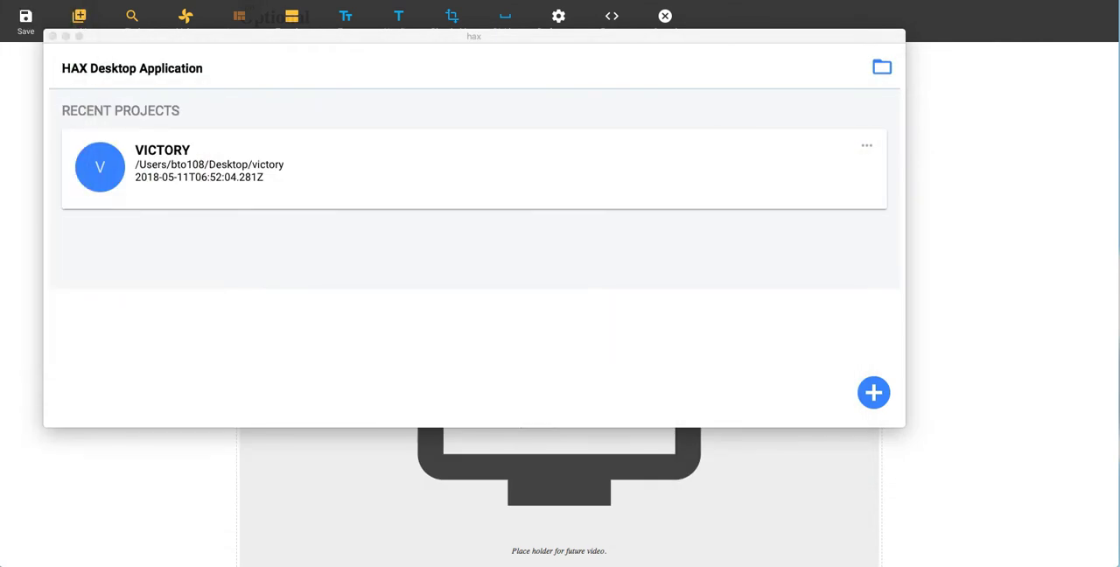
pyautogui.click(288, 284)
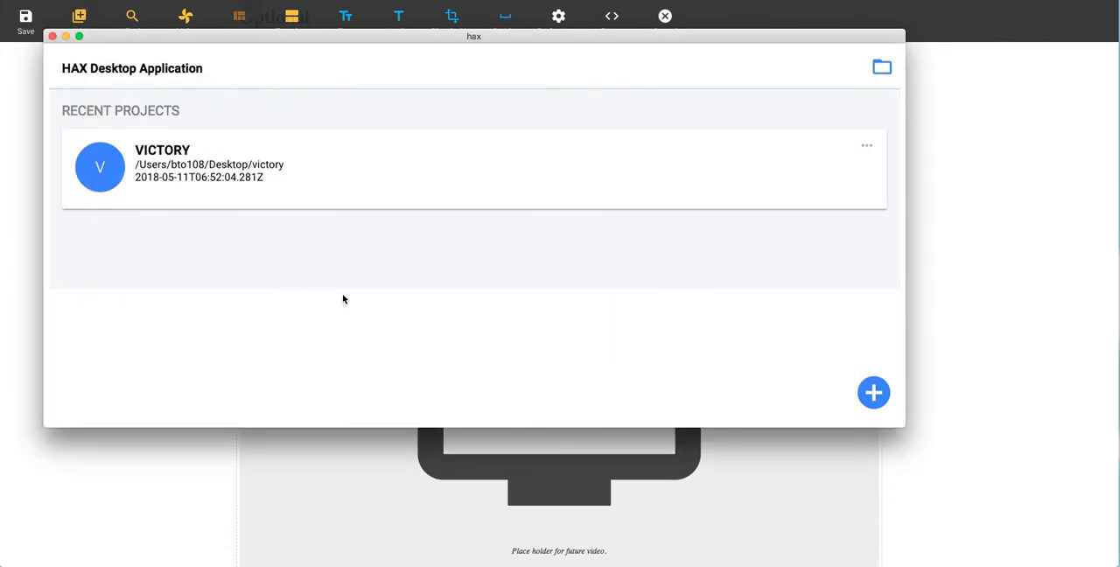
# Step: Create a new project in a new Desktop folder named HAXtheweb
pyautogui.click(869, 393)
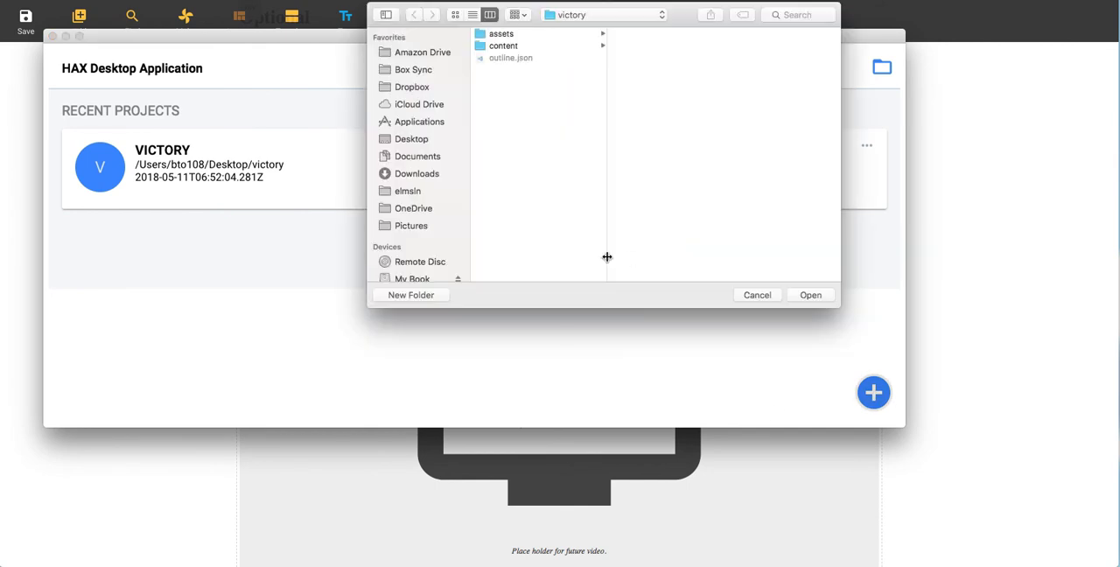
pyautogui.click(404, 140)
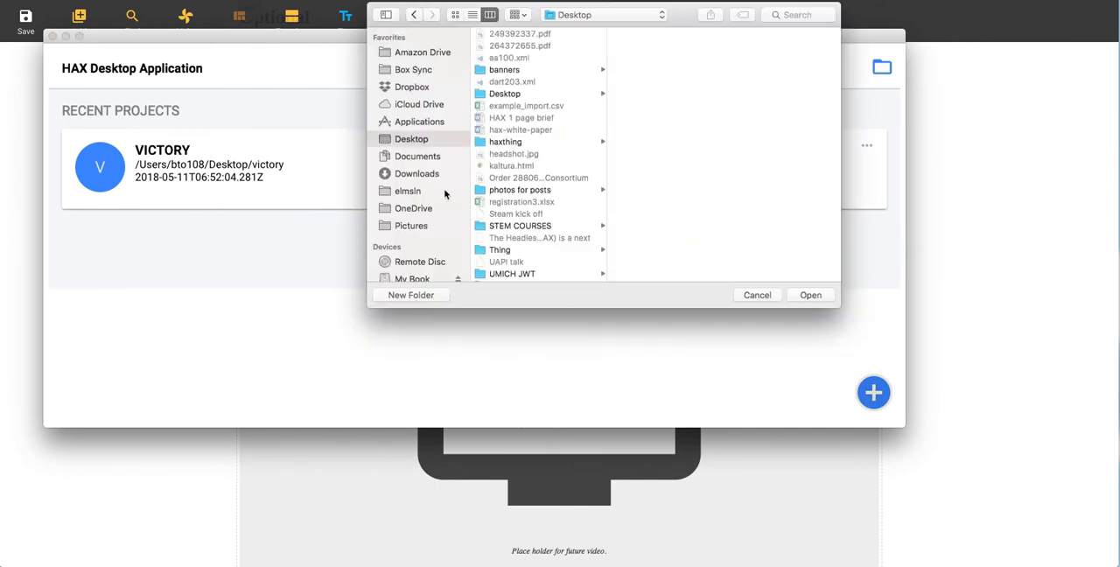
pyautogui.click(428, 294)
pyautogui.write('HAXtheweb')
pyautogui.press('Return')
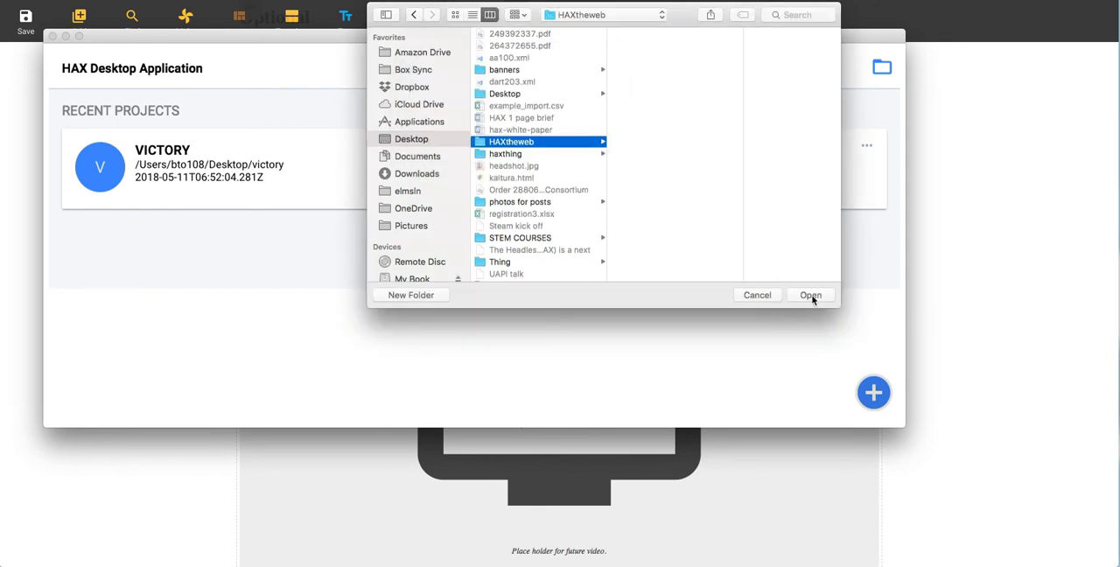
pyautogui.click(810, 295)
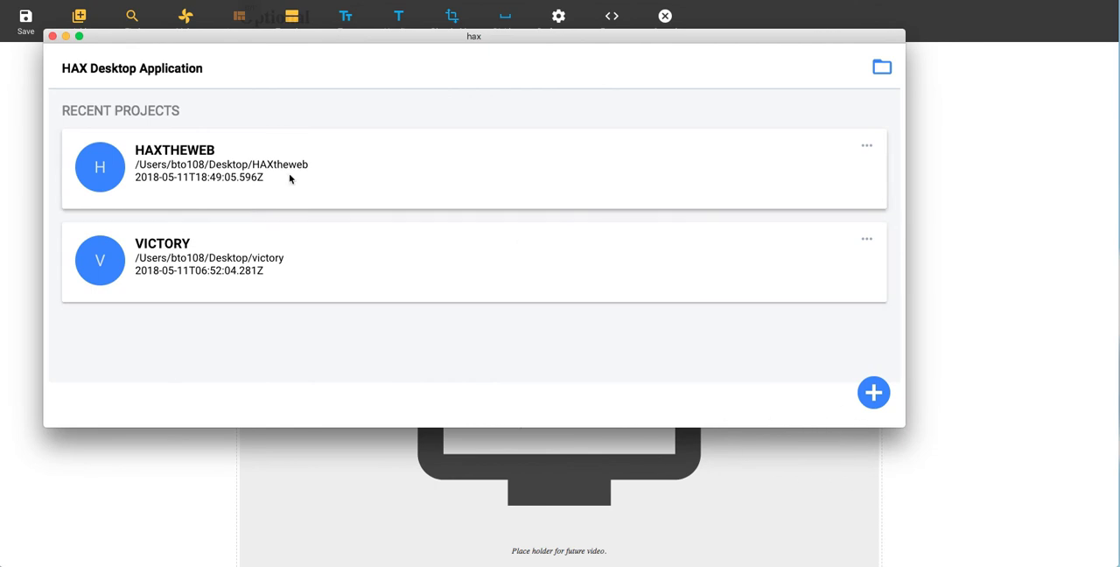
# Step: Examine the assets folder, content folder and outline.json inside the HAXtheweb project folder in Finder, and close the Finder window
pyautogui.click(323, 142)
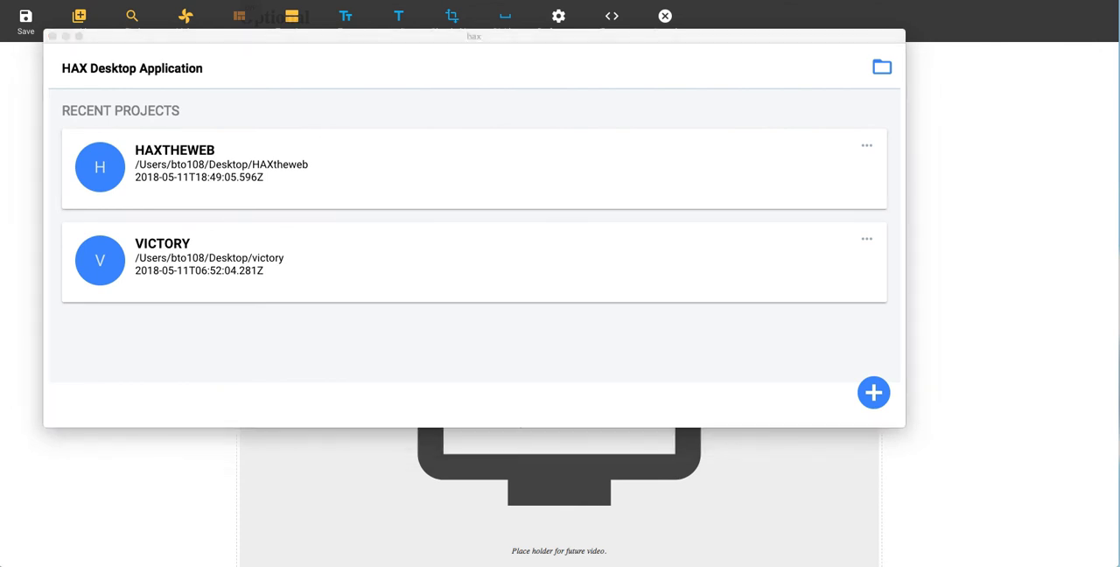
pyautogui.moveTo(82, 128); pyautogui.dragTo(433, 137)
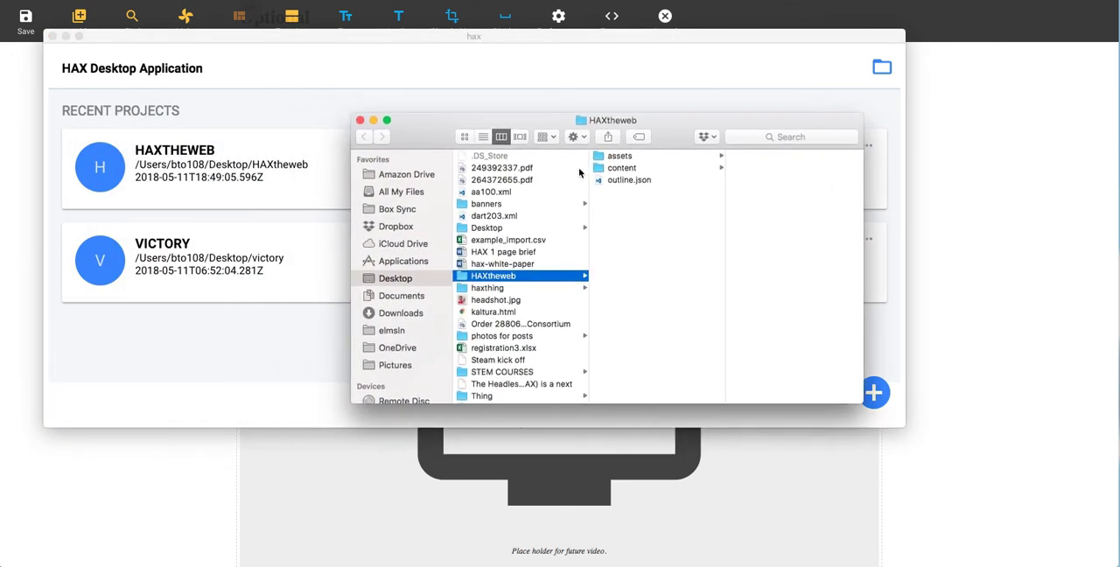
pyautogui.click(623, 167)
pyautogui.press('Up')
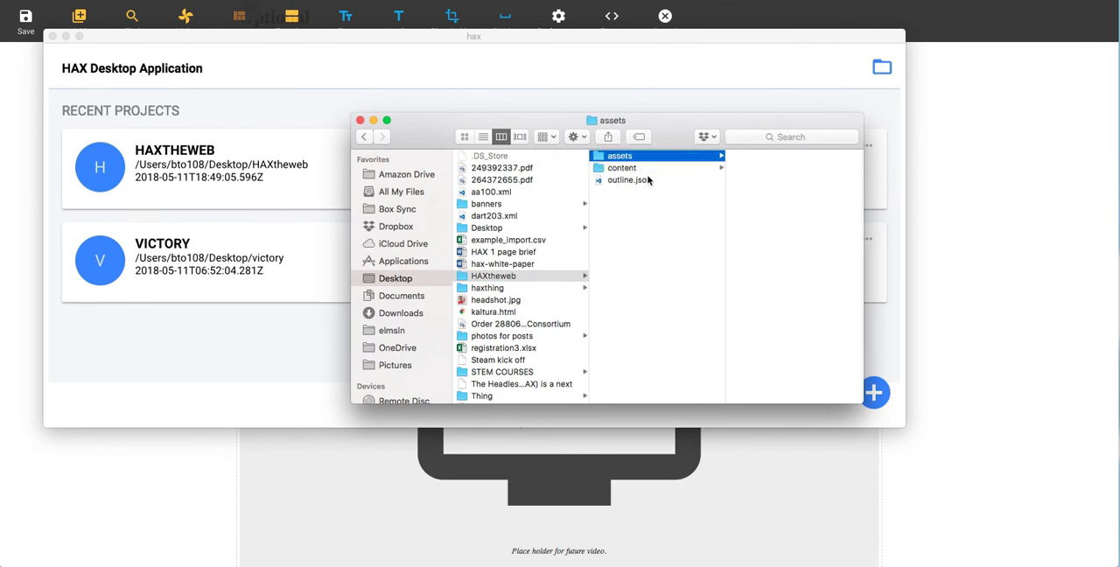
pyautogui.press('Down')
pyautogui.press('Down')
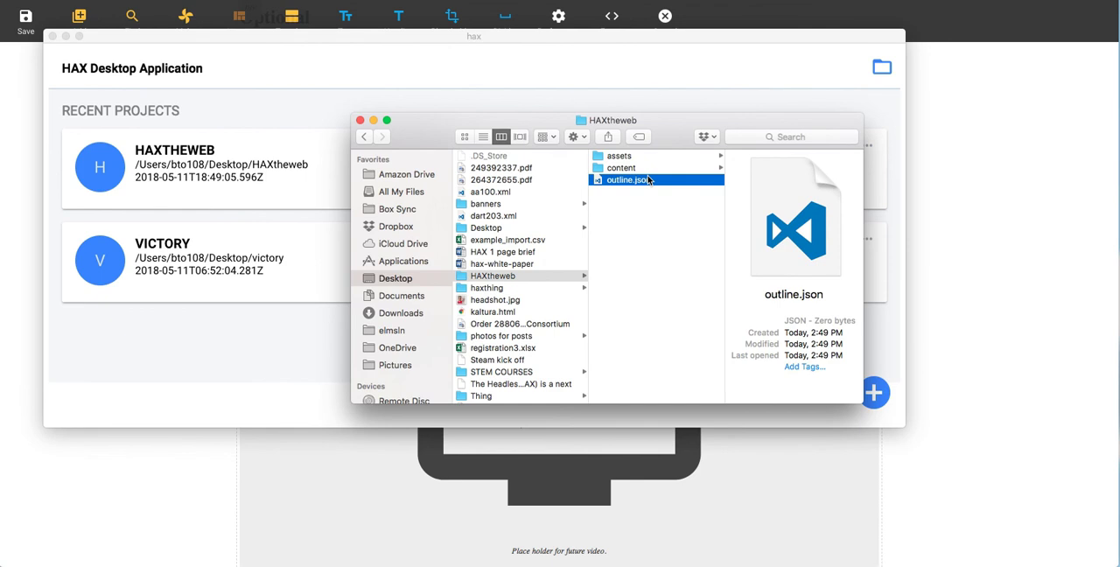
pyautogui.press('Up')
pyautogui.press('Up')
pyautogui.press('Down')
pyautogui.press('Up')
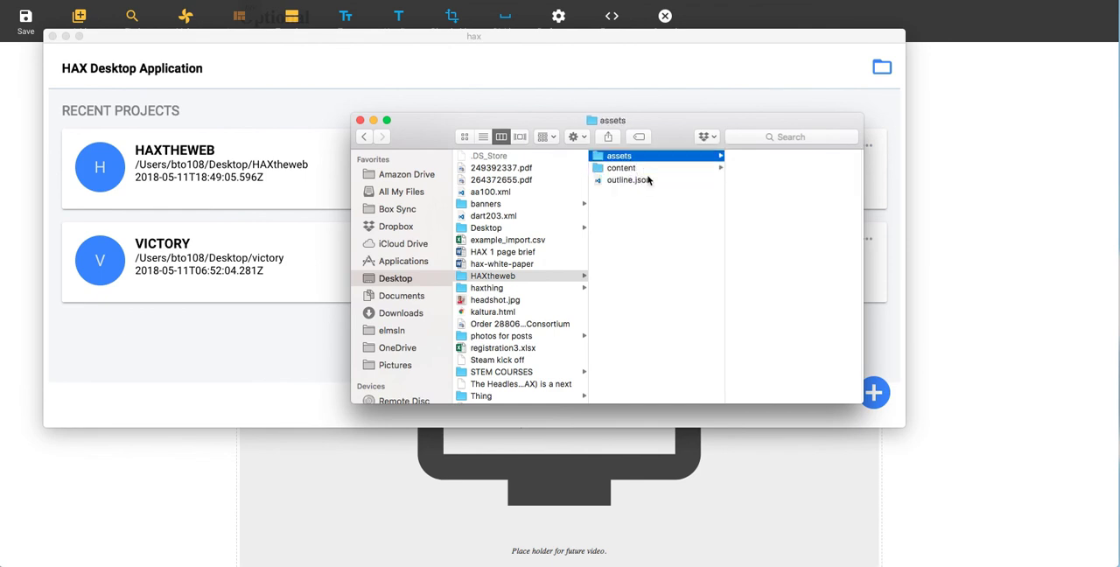
pyautogui.press('Down')
pyautogui.press('super+w')
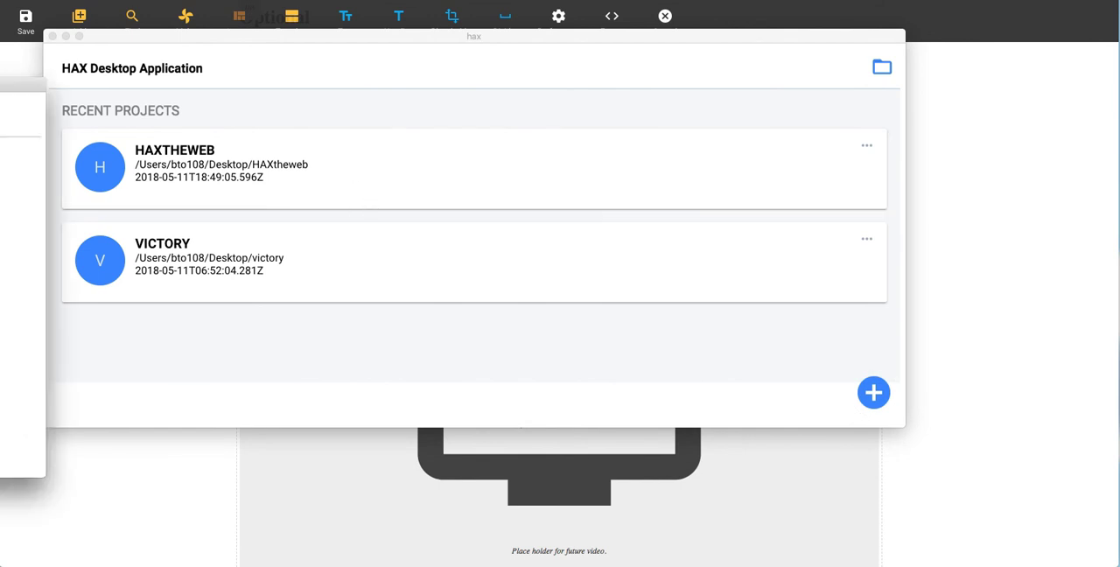
# Step: Reposition the HAXtheweb project window and enlarge it to fill most of the screen
pyautogui.moveTo(417, 85); pyautogui.dragTo(280, 12)
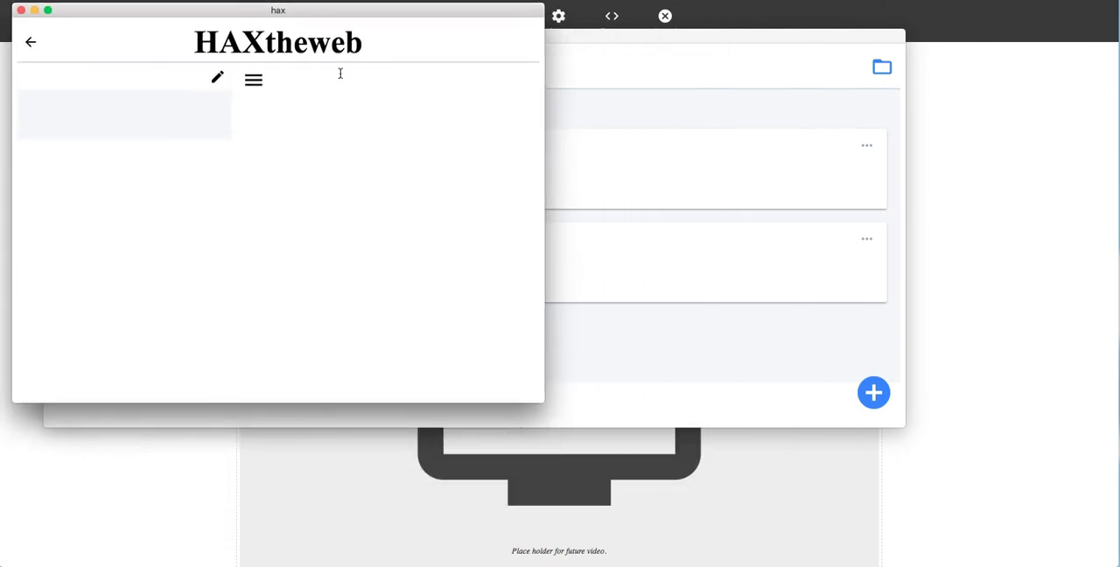
pyautogui.moveTo(539, 397); pyautogui.dragTo(1078, 558)
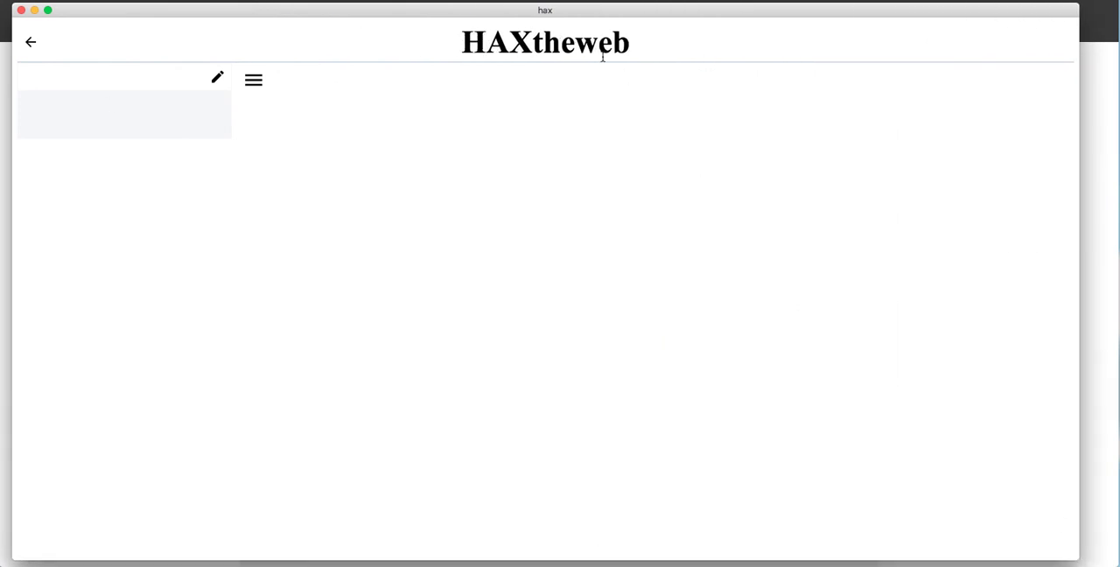
pyautogui.click(31, 42)
# Step: Start editing the content outline and enter "Welcome to the jungle" as the first page title
pyautogui.click(218, 84)
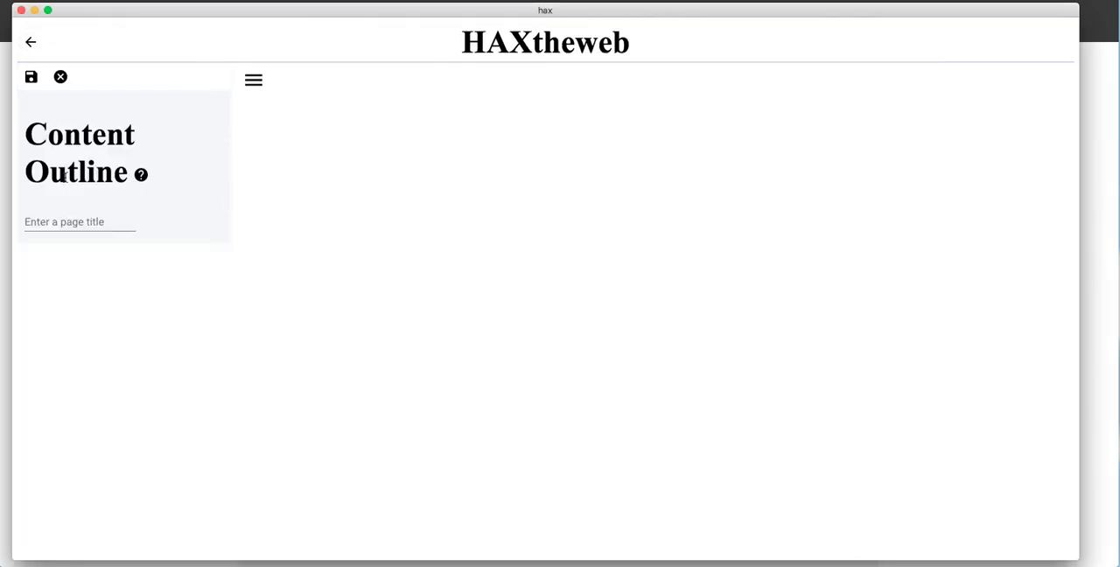
pyautogui.click(93, 222)
pyautogui.write('Welcome to the jungle')
pyautogui.press('Return')
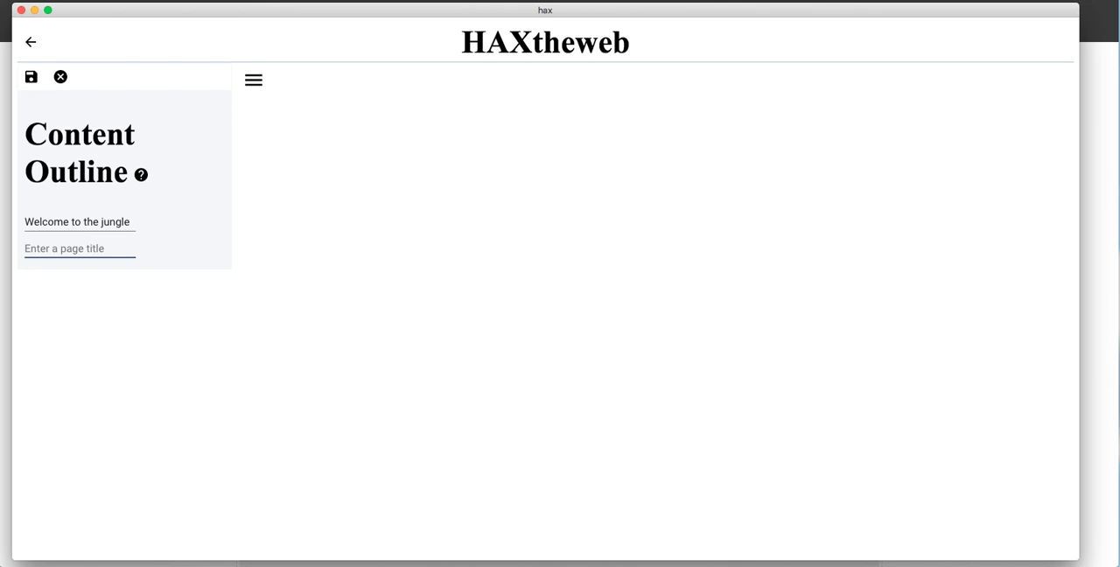
# Step: Add pages "The team", "The purpose" and "The mission", nesting "The purpose" under "The team" and "The mission" under "The purpose"
pyautogui.write('The team')
pyautogui.press('Return')
pyautogui.write('The purpose')
pyautogui.press('Return')
pyautogui.write('The m')
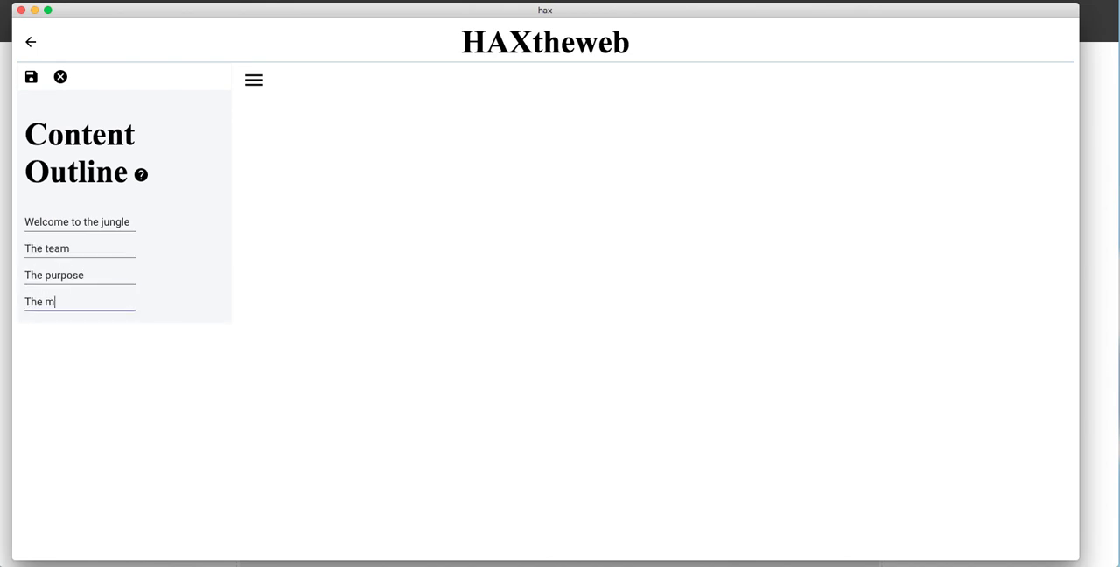
pyautogui.write('ission')
pyautogui.press('Tab')
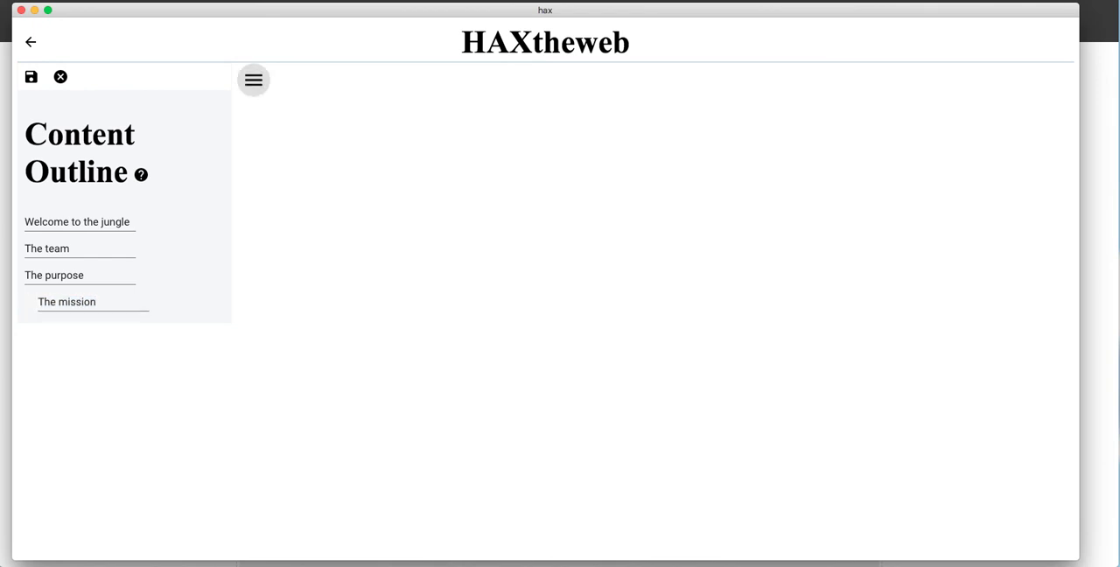
pyautogui.click(108, 275)
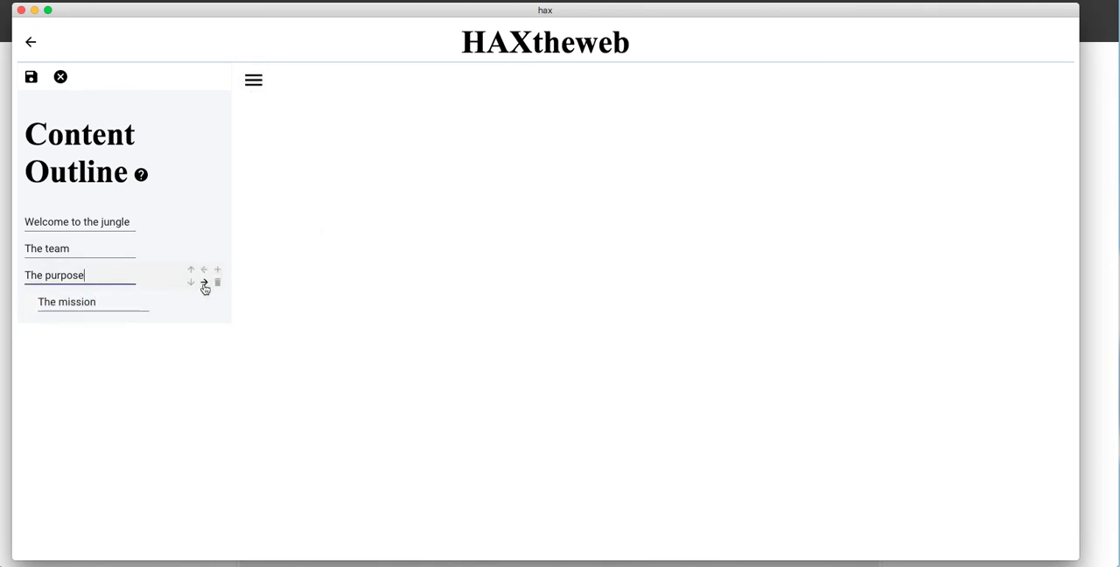
pyautogui.click(204, 285)
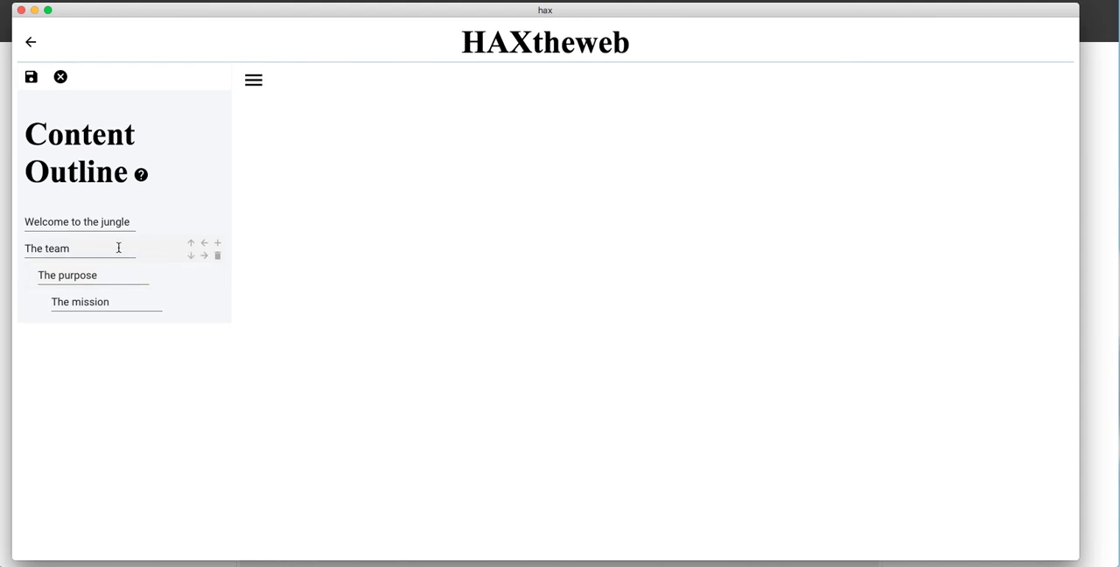
# Step: Add three pages after "The purpose" at its level, titled "Documentation 1", "Article 2" and "Really fun time 3"
pyautogui.click(121, 277)
pyautogui.click(219, 271)
pyautogui.click(219, 271)
pyautogui.click(218, 273)
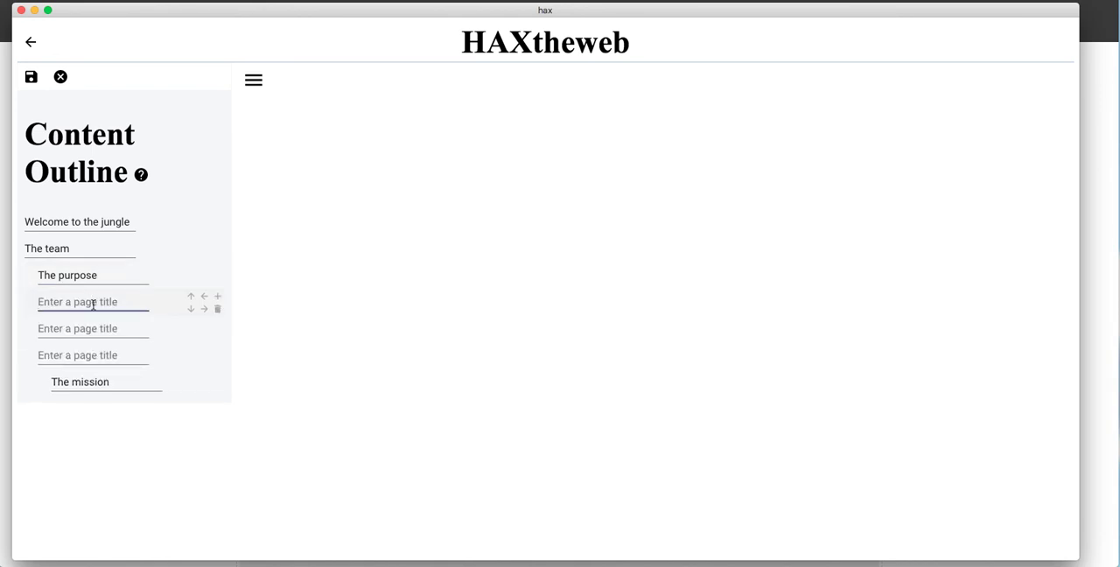
pyautogui.write('Documentation 1')
pyautogui.click(91, 330)
pyautogui.write('Article 2')
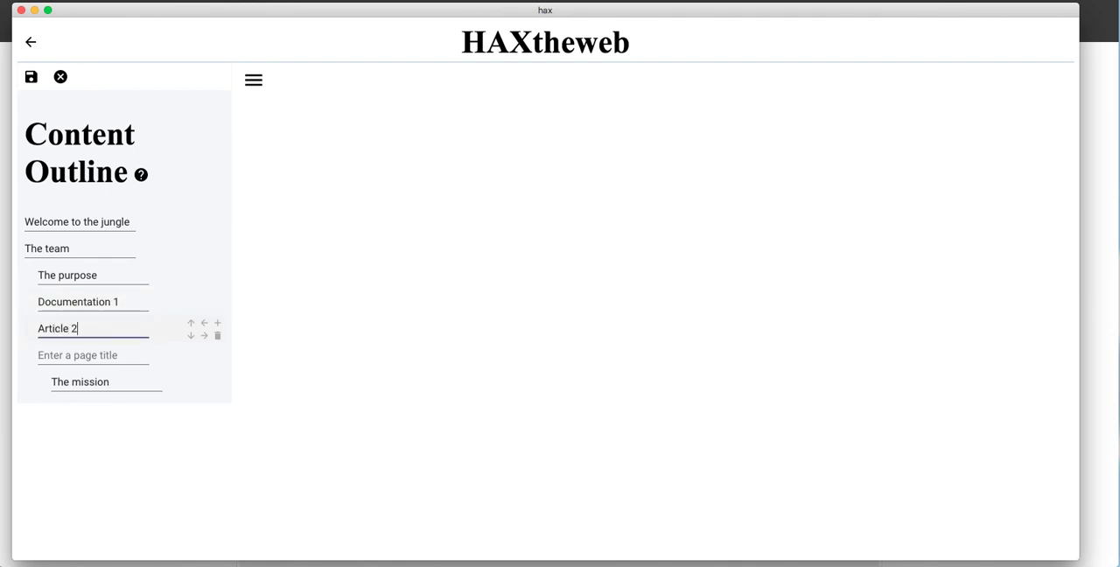
pyautogui.click(82, 357)
pyautogui.write('Really fun time 3')
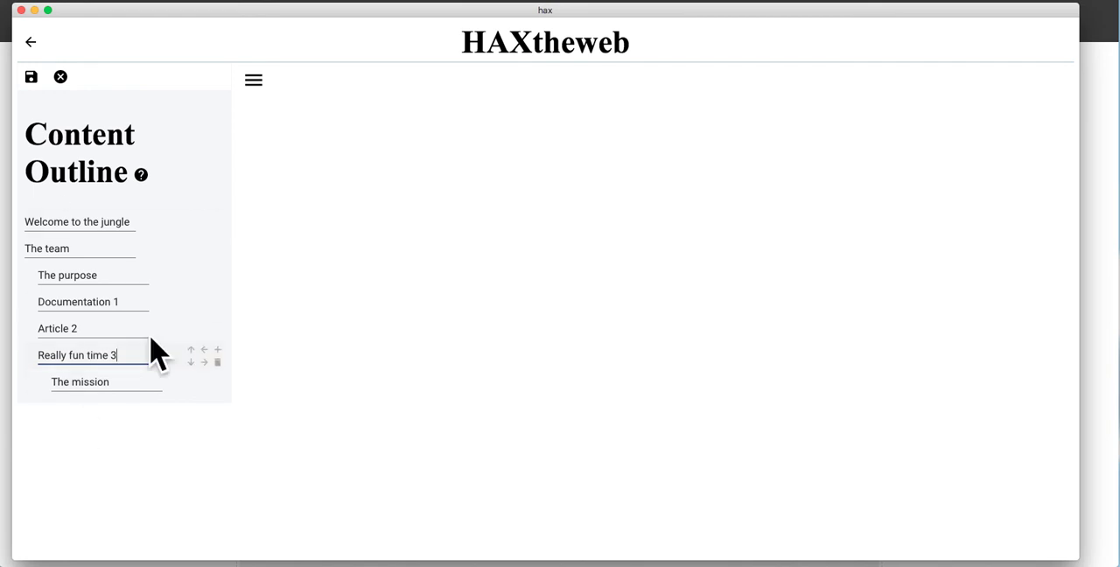
# Step: Check the outline editor's keyboard shortcuts help, close it and save the content outline
pyautogui.click(140, 176)
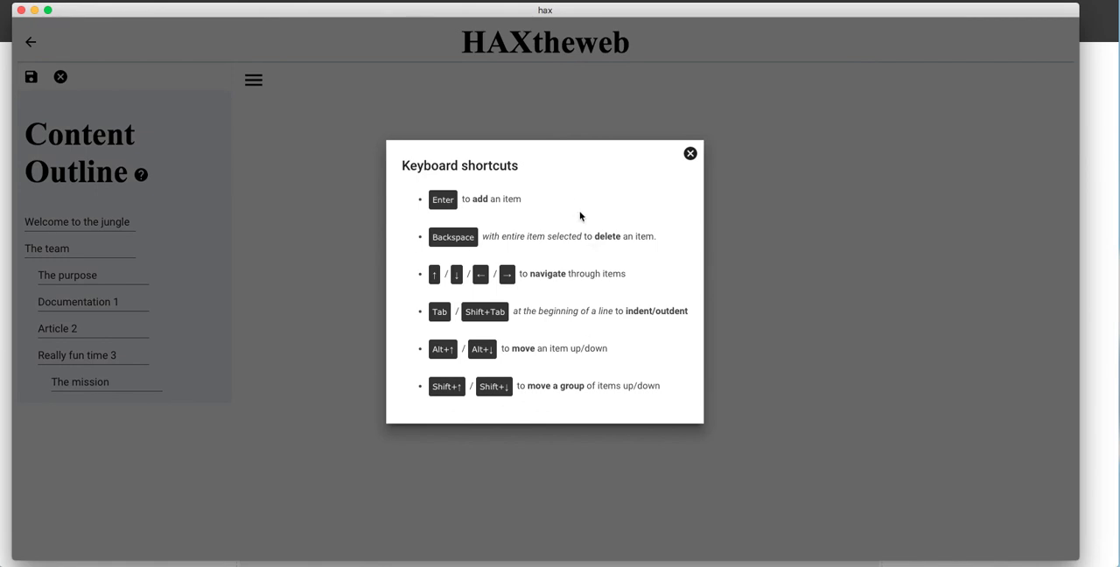
pyautogui.click(689, 154)
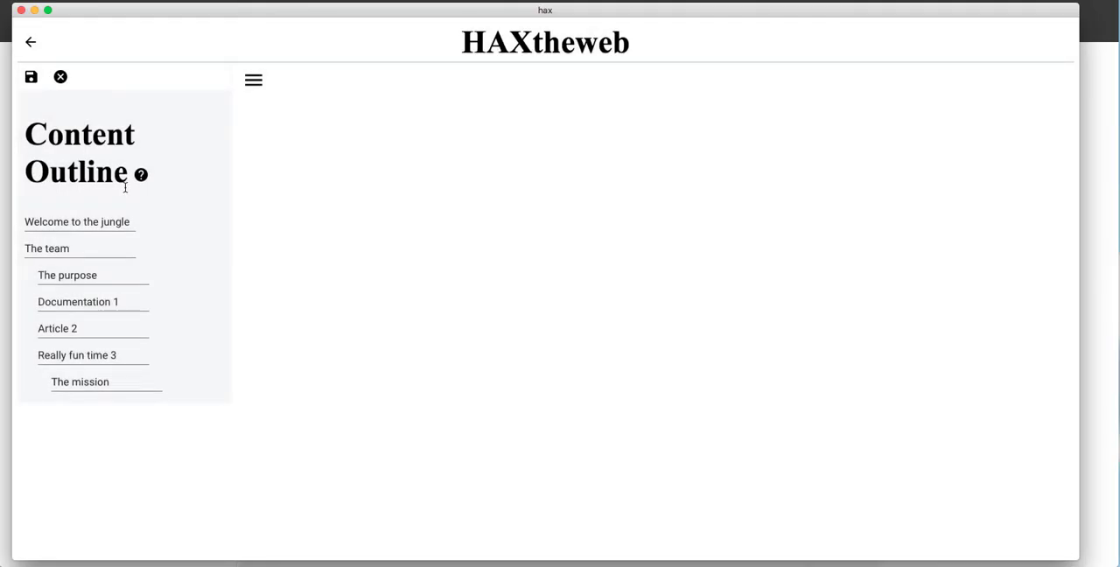
pyautogui.click(31, 79)
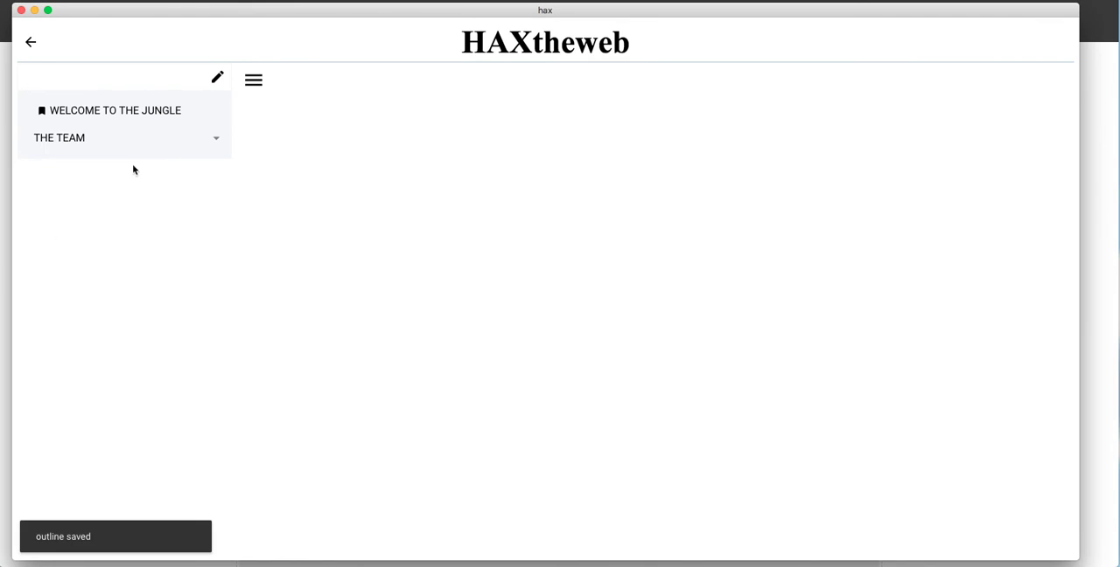
# Step: Expand "The team" and "The purpose" in the saved outline, and open outline.json from the HAXtheweb folder in Finder
pyautogui.click(218, 143)
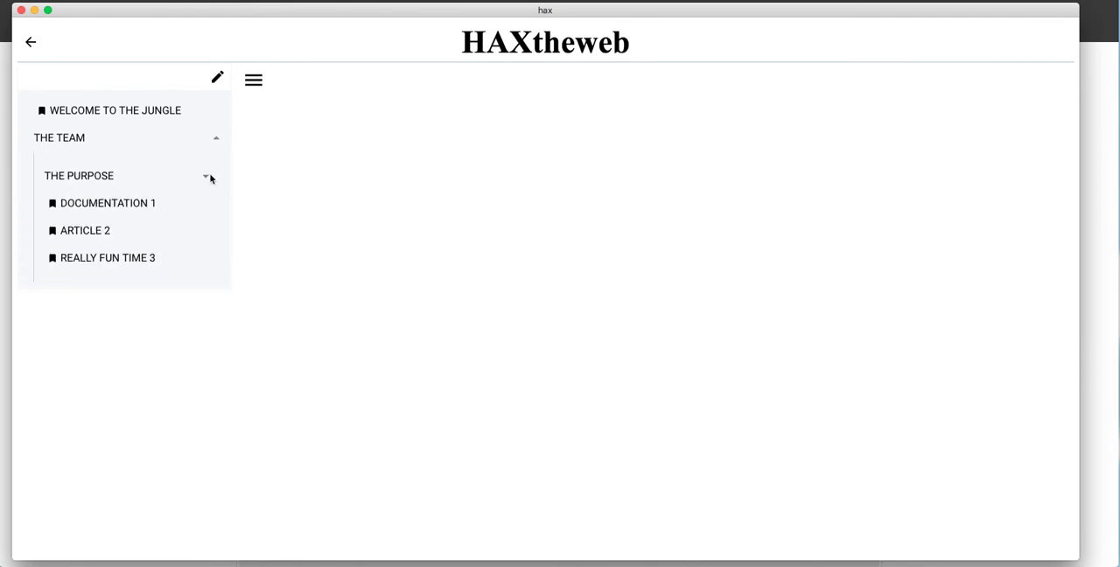
pyautogui.click(210, 178)
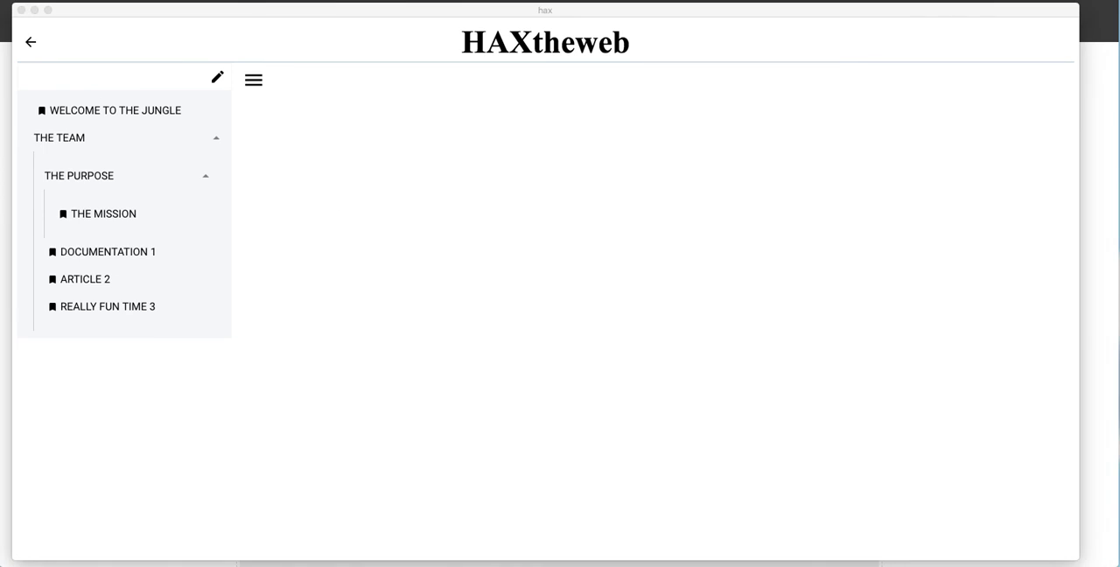
pyautogui.press('super+Tab')
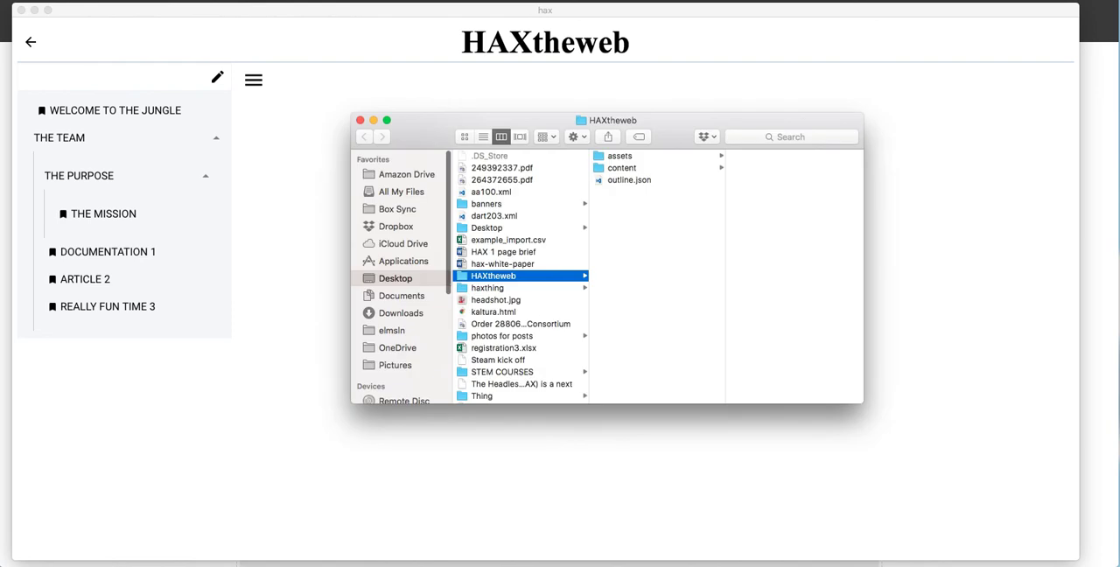
pyautogui.doubleClick(645, 184)
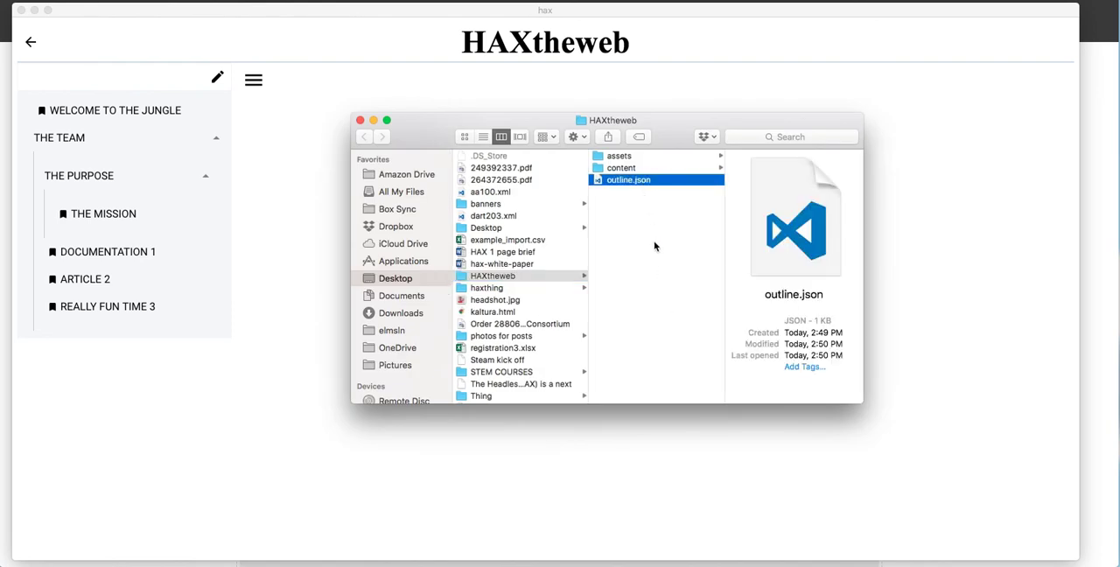
# Step: Examine the id, indent, order, parent, title and location fields of the first entries in outline.json
pyautogui.click(637, 206)
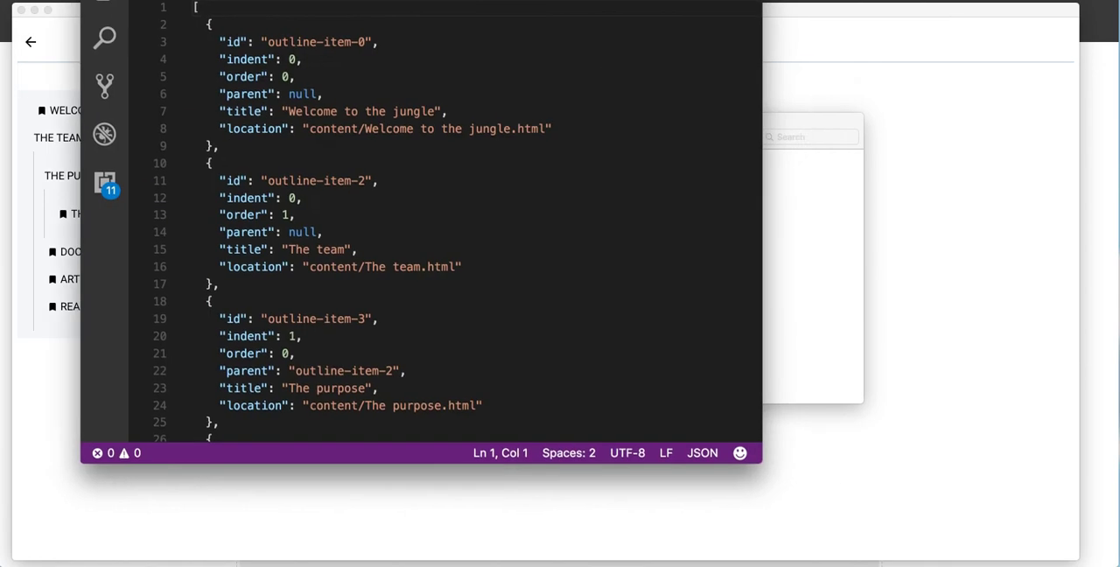
pyautogui.click(411, 129)
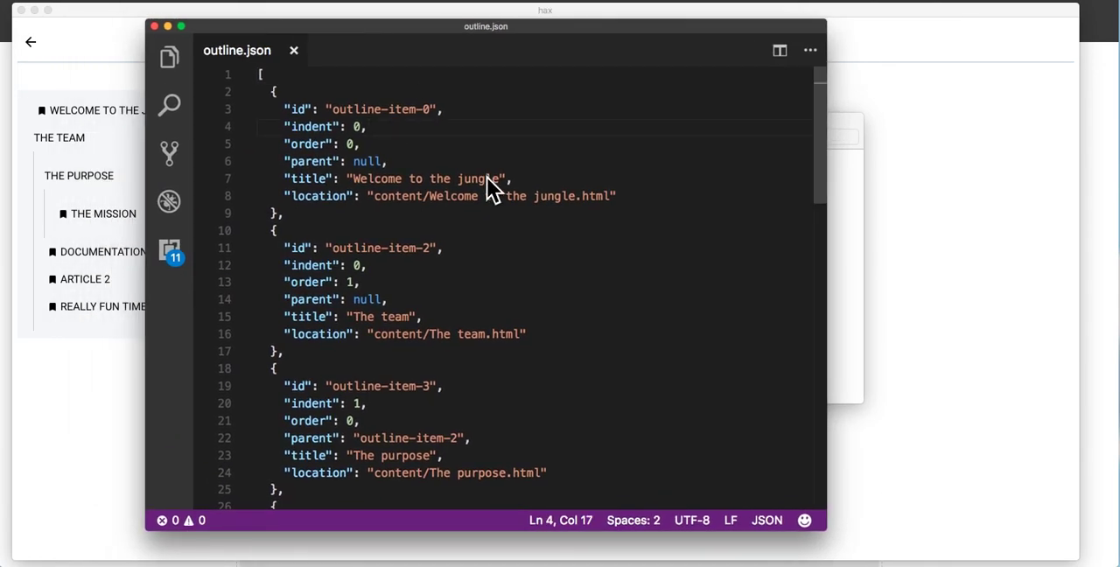
pyautogui.click(404, 144)
pyautogui.click(408, 165)
pyautogui.click(404, 145)
pyautogui.click(411, 128)
pyautogui.moveTo(284, 110); pyautogui.dragTo(445, 110)
pyautogui.click(445, 110)
pyautogui.click(522, 164)
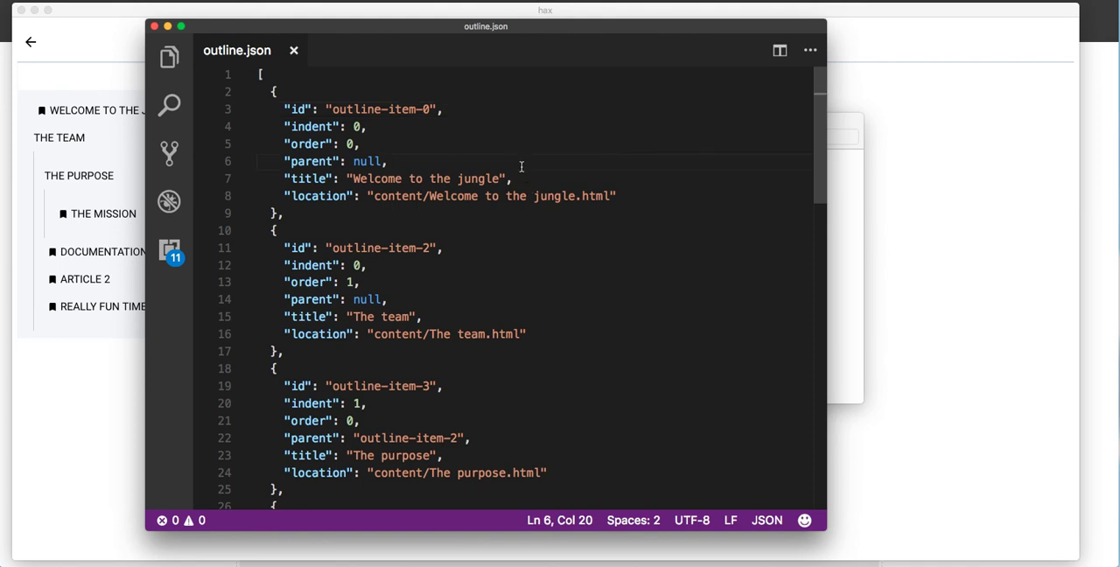
# Step: Review the rest of outline.json through its end and quit the code editor
pyautogui.scroll(-15, 521, 164)
pyautogui.scroll(8, 411, 202)
pyautogui.scroll(8, 473, 170)
pyautogui.scroll(-15, 461, 185)
pyautogui.click(487, 296)
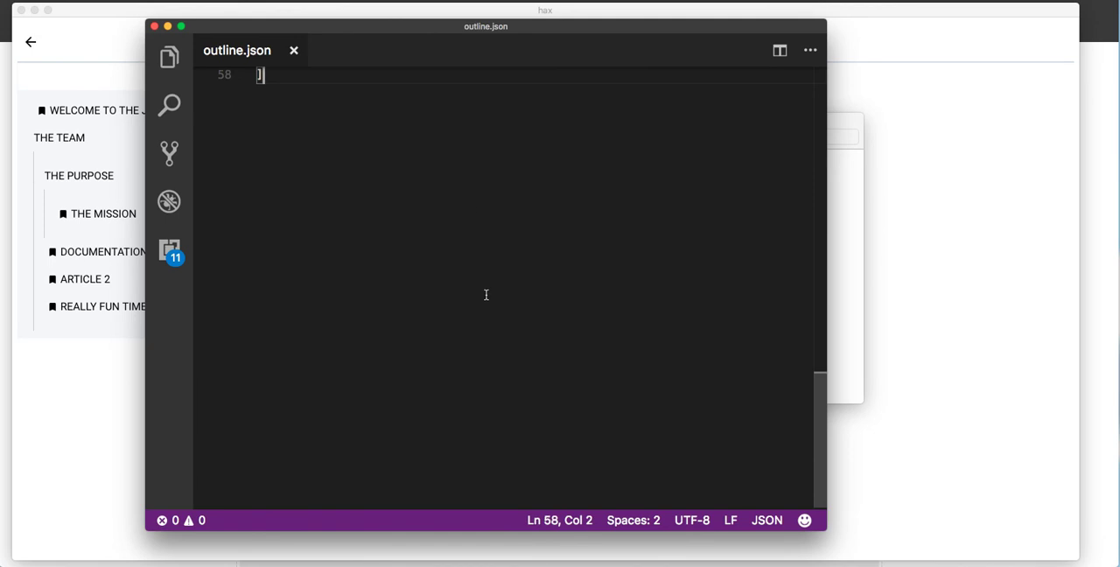
pyautogui.press('super+q')
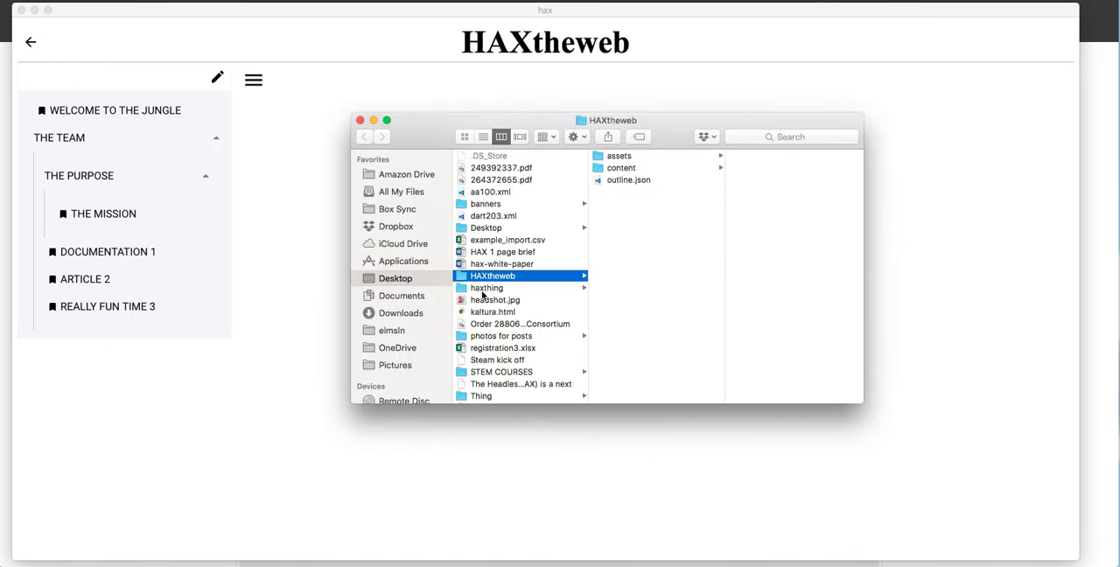
# Step: Open the project's content folder and look through the HTML files created for the outline pages
pyautogui.click(658, 168)
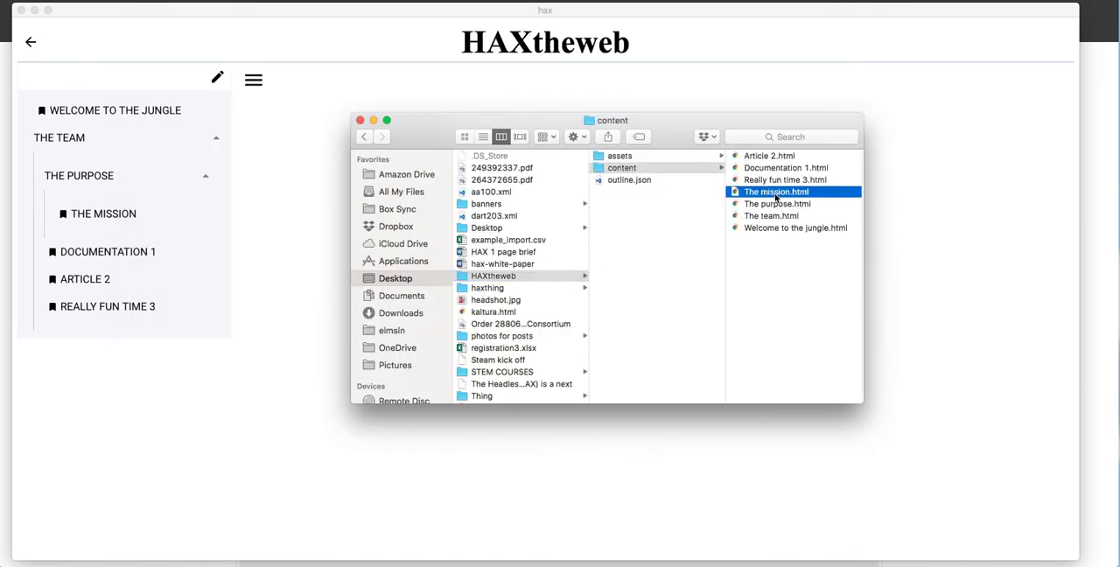
pyautogui.click(775, 198)
pyautogui.press('Down')
pyautogui.press('Down')
pyautogui.press('Down')
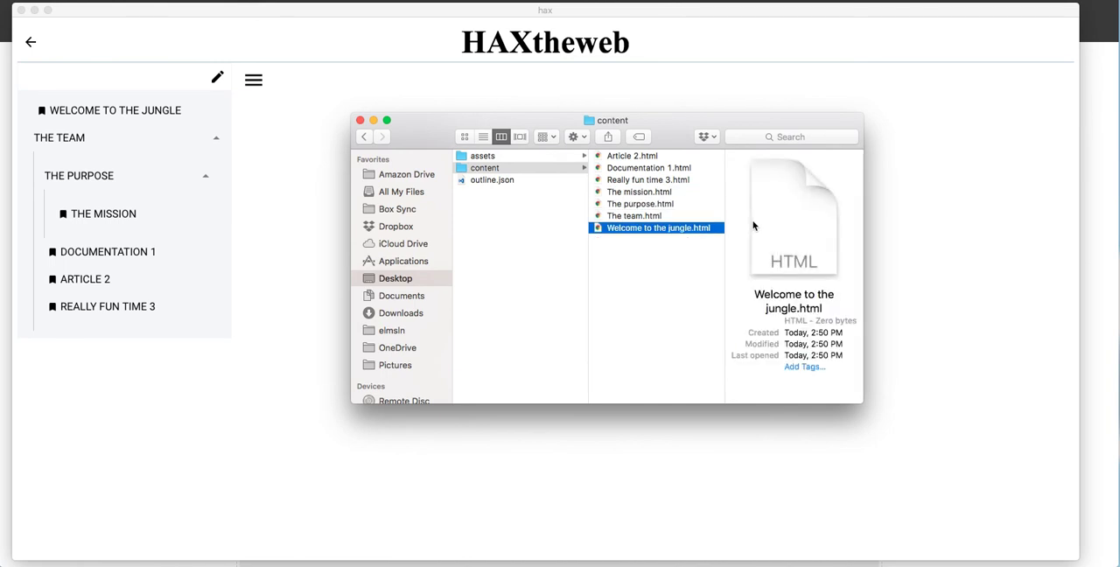
pyautogui.press('Up')
pyautogui.press('Up')
pyautogui.press('Up')
pyautogui.press('Up')
pyautogui.press('Up')
pyautogui.press('Up')
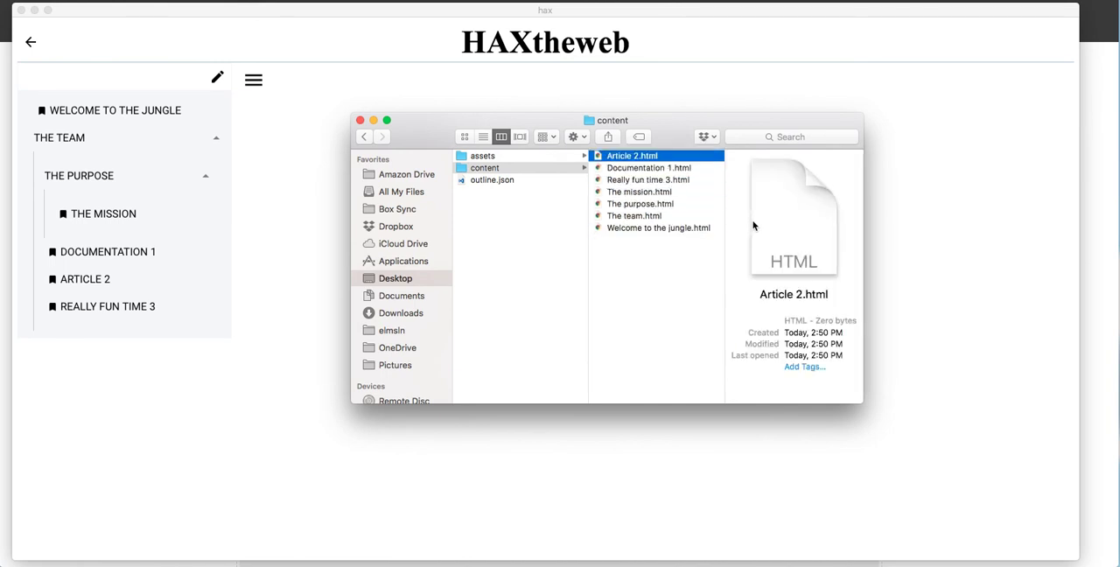
# Step: Return to the hax window, start editing the "Welcome to the jungle" page, and insert a heading and a placeholder
pyautogui.click(304, 210)
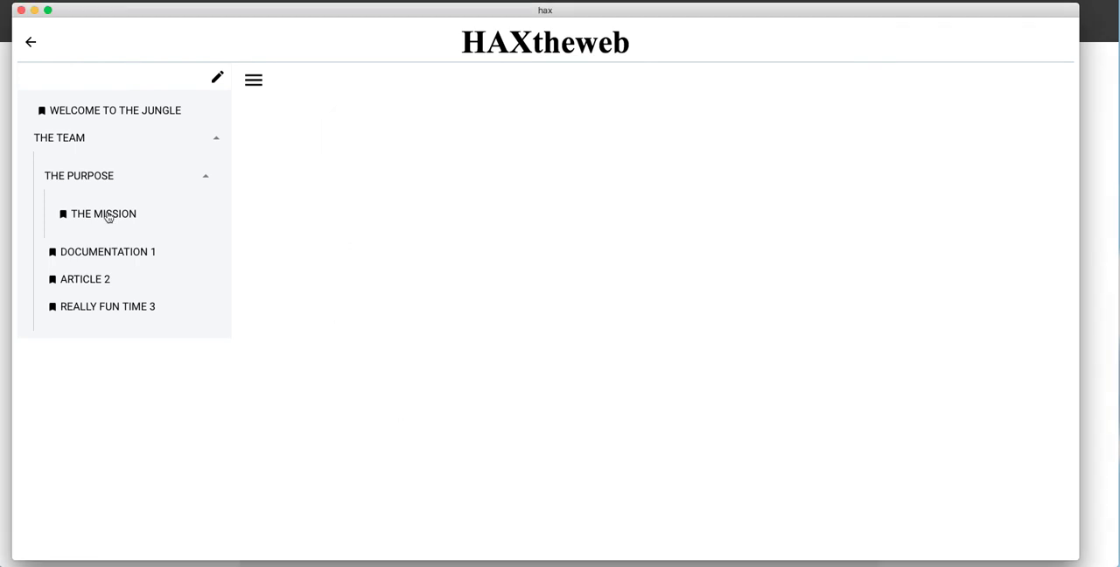
pyautogui.click(112, 113)
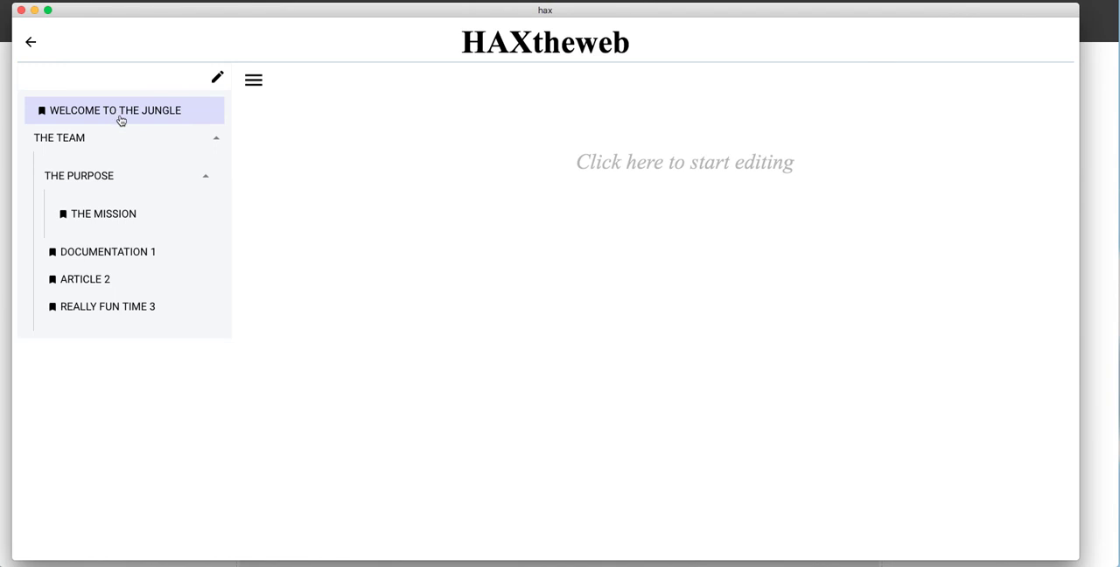
pyautogui.click(611, 160)
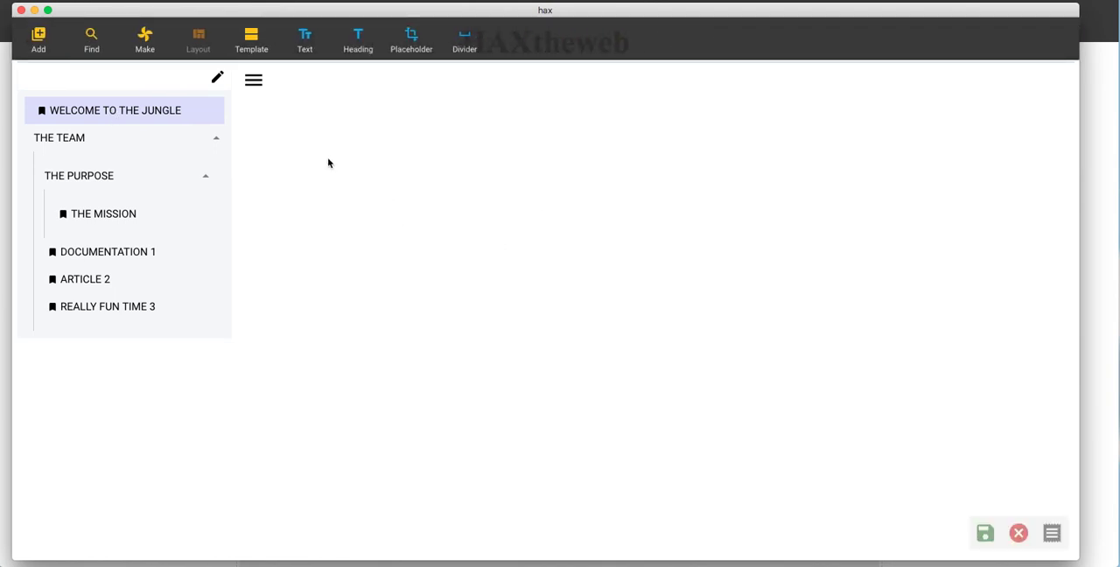
pyautogui.click(325, 42)
pyautogui.click(358, 40)
pyautogui.click(394, 44)
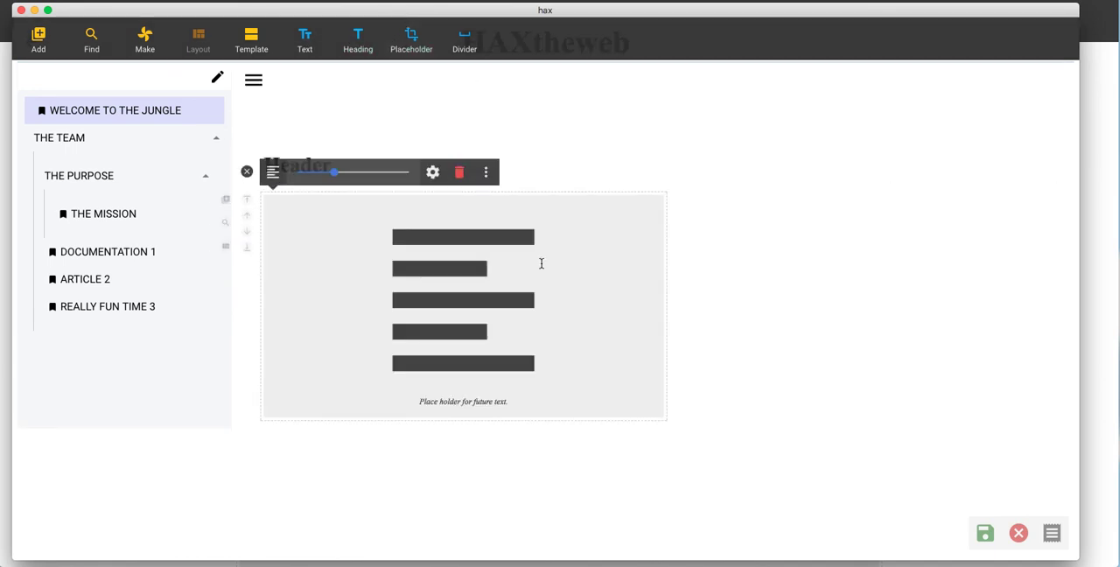
# Step: Configure the new placeholder with type Audio and apply it to the page
pyautogui.click(487, 171)
pyautogui.click(402, 126)
pyautogui.click(491, 177)
pyautogui.click(566, 187)
pyautogui.click(431, 173)
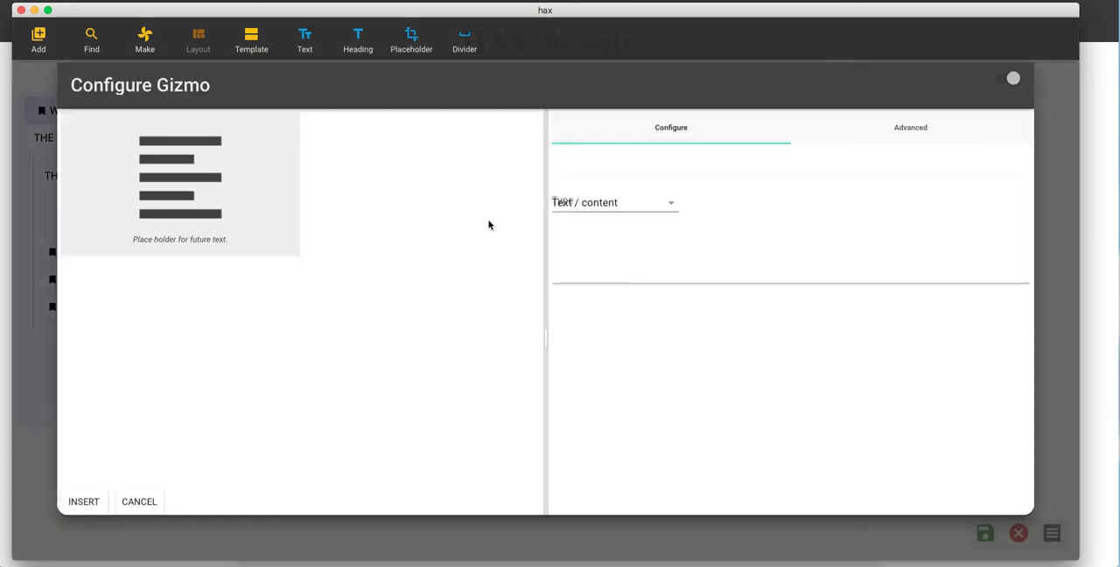
pyautogui.click(629, 210)
pyautogui.click(628, 228)
pyautogui.click(84, 501)
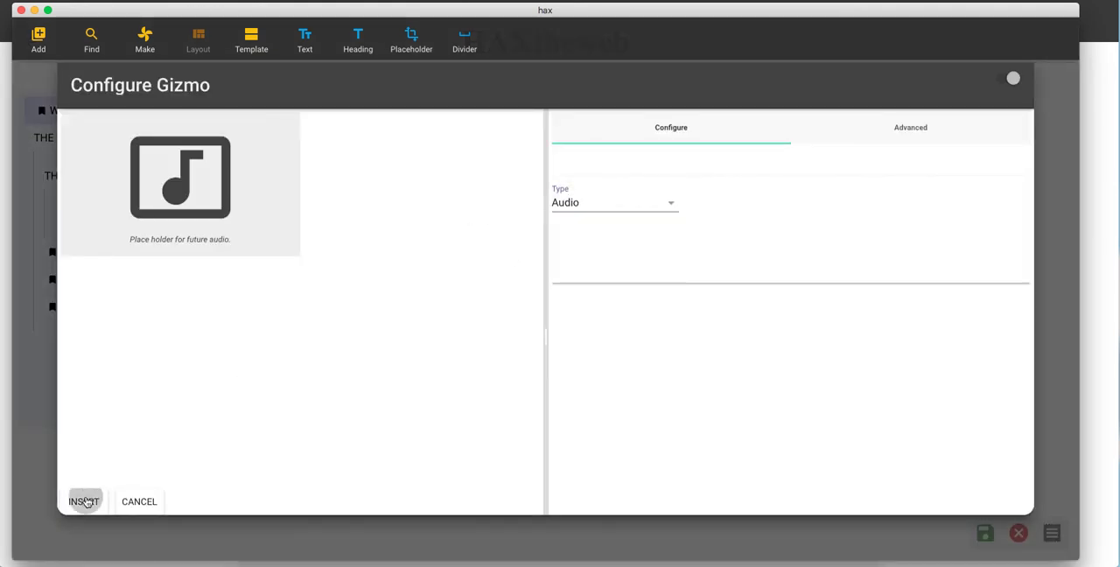
# Step: Try to convert the audio placeholder into an Audio player and deselect it
pyautogui.click(485, 172)
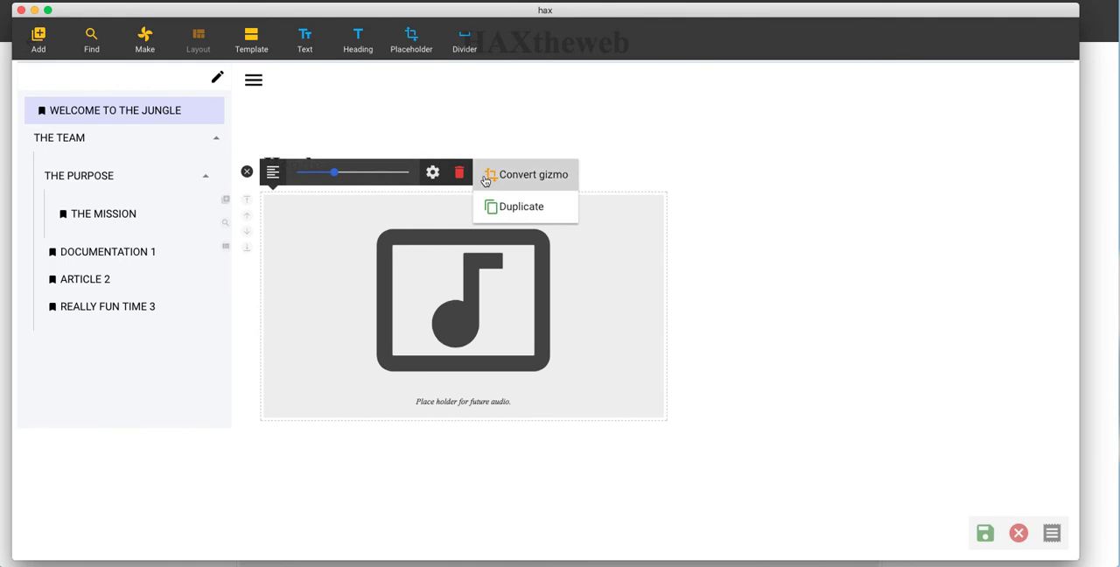
pyautogui.click(534, 173)
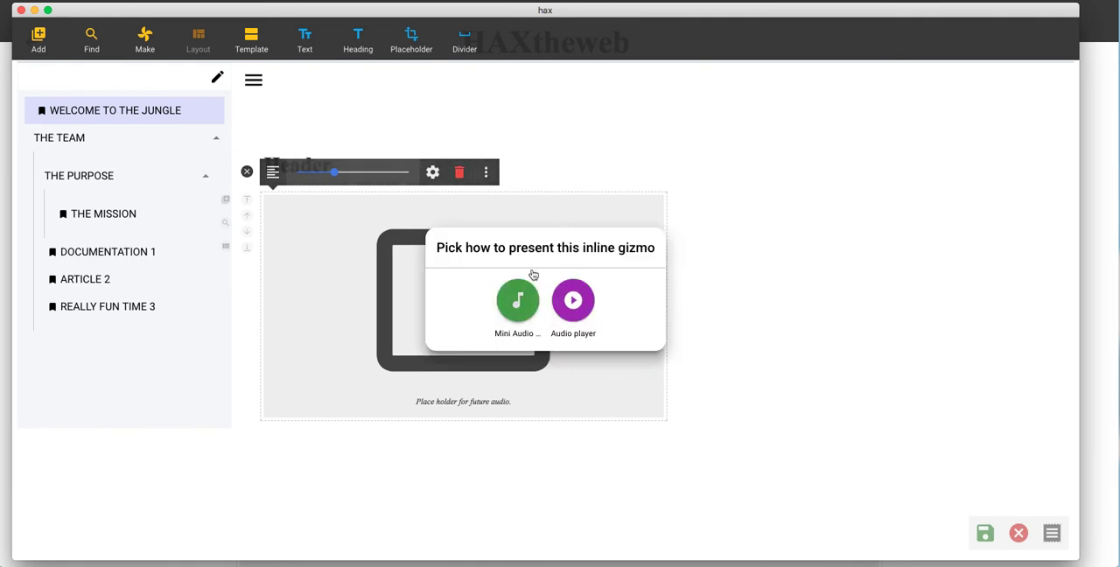
pyautogui.click(573, 306)
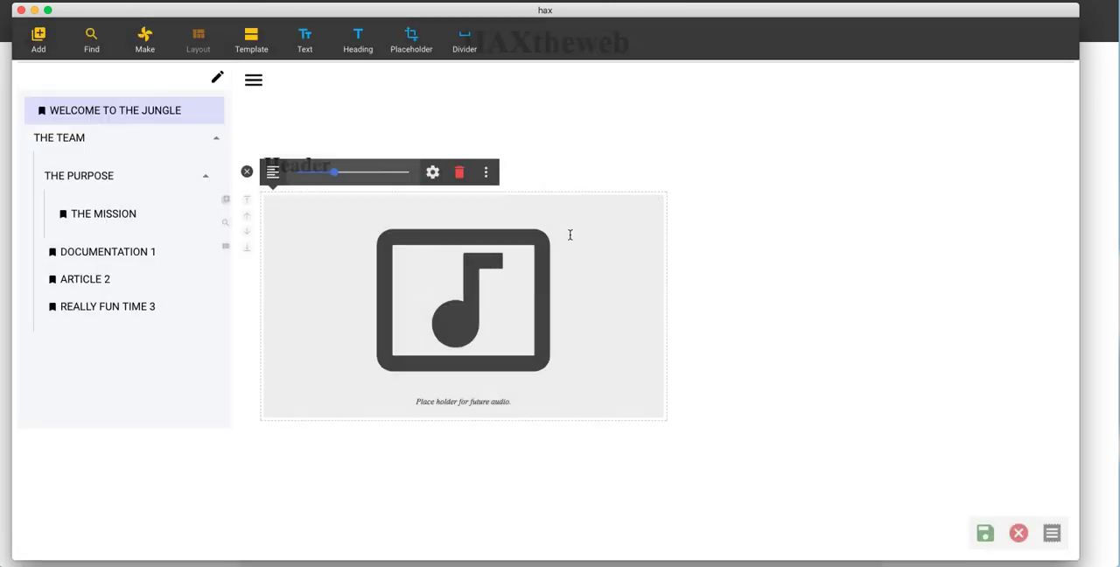
pyautogui.click(248, 173)
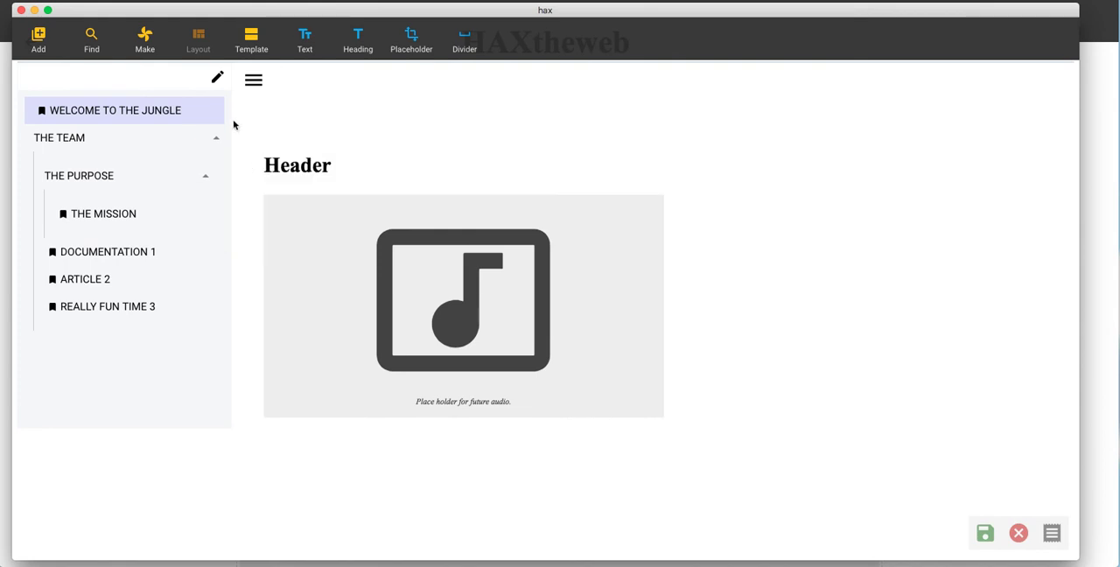
# Step: Find content from NASA and choose the Microgravity image of the cadmium sulfide structure
pyautogui.click(91, 36)
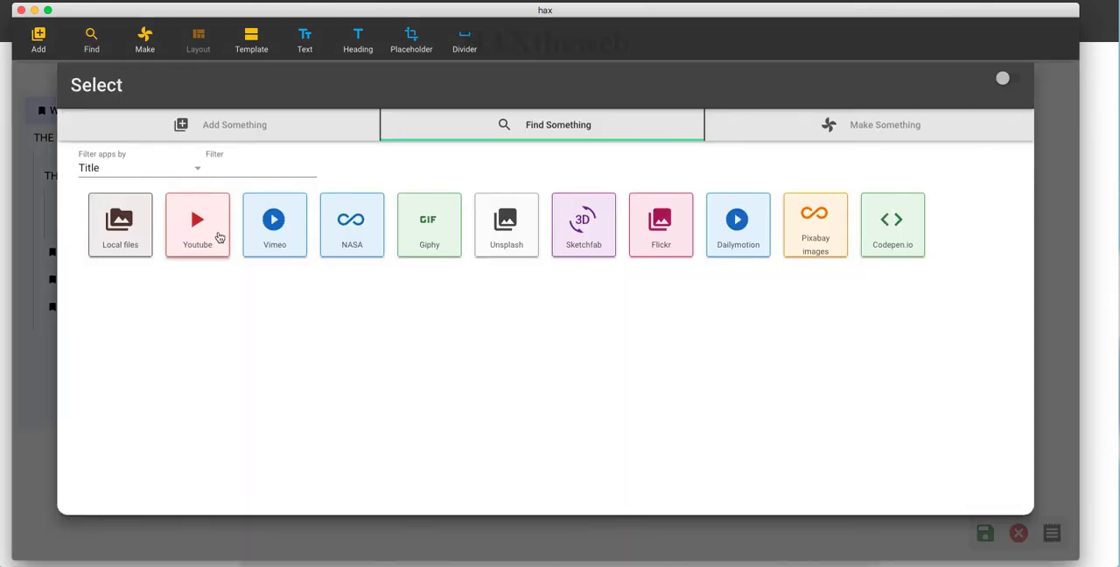
pyautogui.click(352, 223)
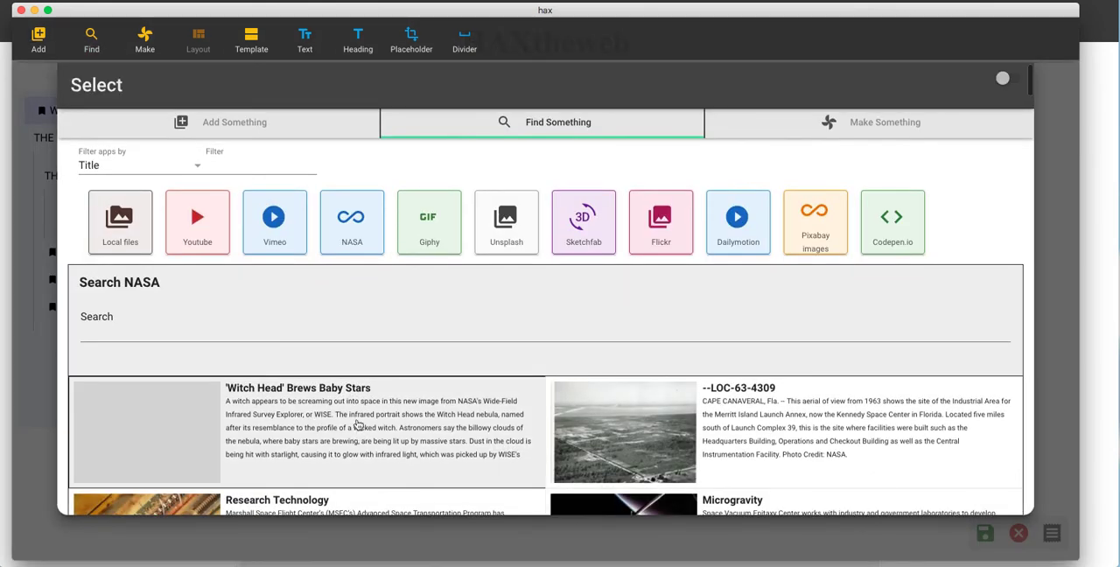
pyautogui.scroll(-8, 362, 407)
pyautogui.click(326, 339)
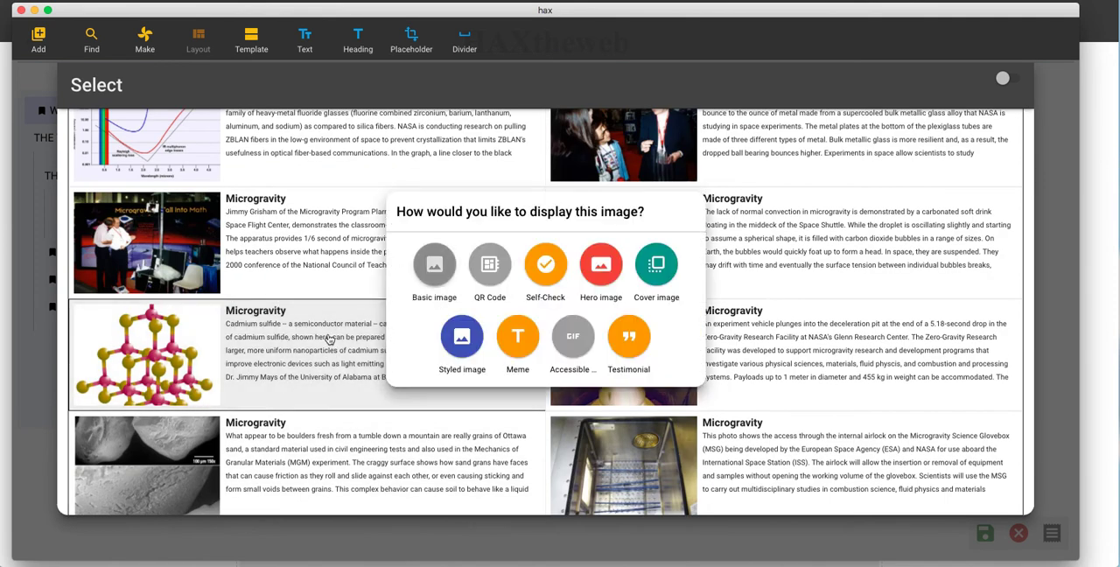
# Step: Insert the image as a Meme with bottom text "It's the lulz" and shrink it to the smallest size
pyautogui.click(525, 337)
pyautogui.click(647, 284)
pyautogui.write("It's")
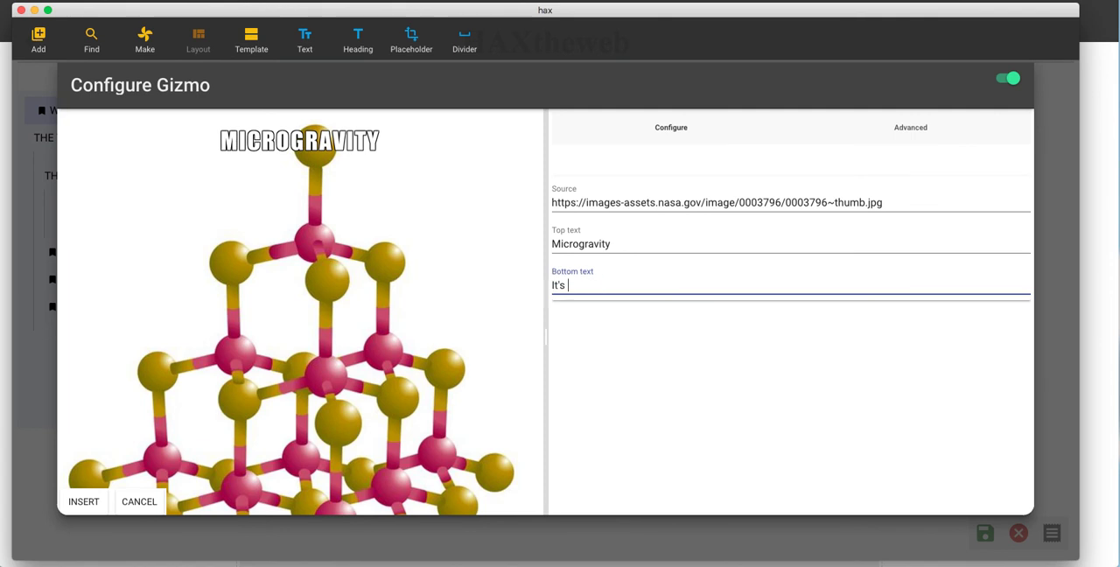
pyautogui.write(' the lulz')
pyautogui.click(85, 501)
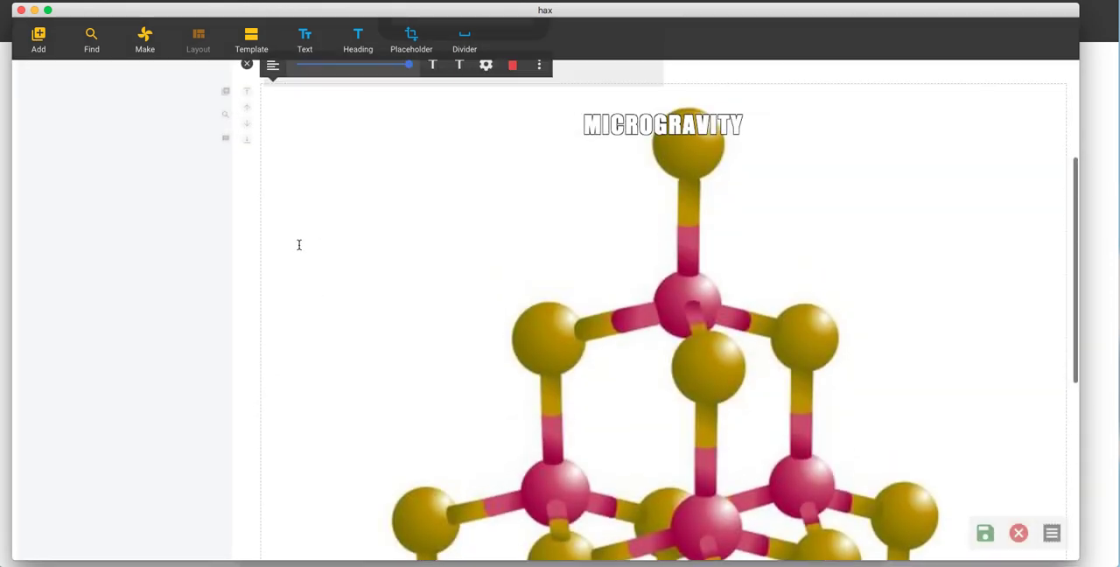
pyautogui.scroll(2, 329, 259)
pyautogui.click(299, 158)
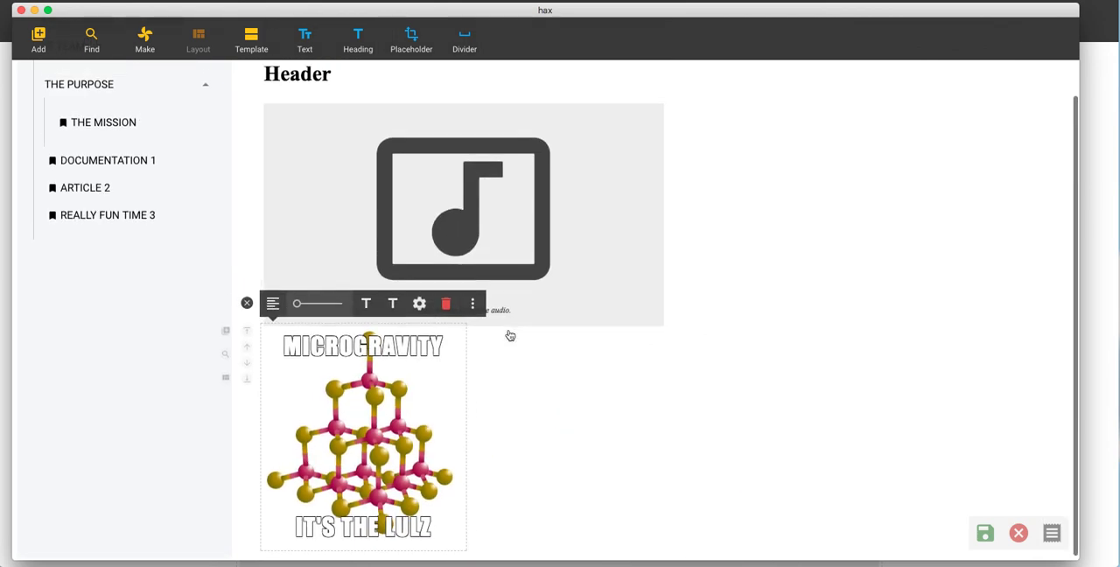
# Step: Convert the meme to a Self-Check asking "Is it a real thing?" with answer "NO LULZ", insert it, and reveal and hide the answer
pyautogui.click(473, 302)
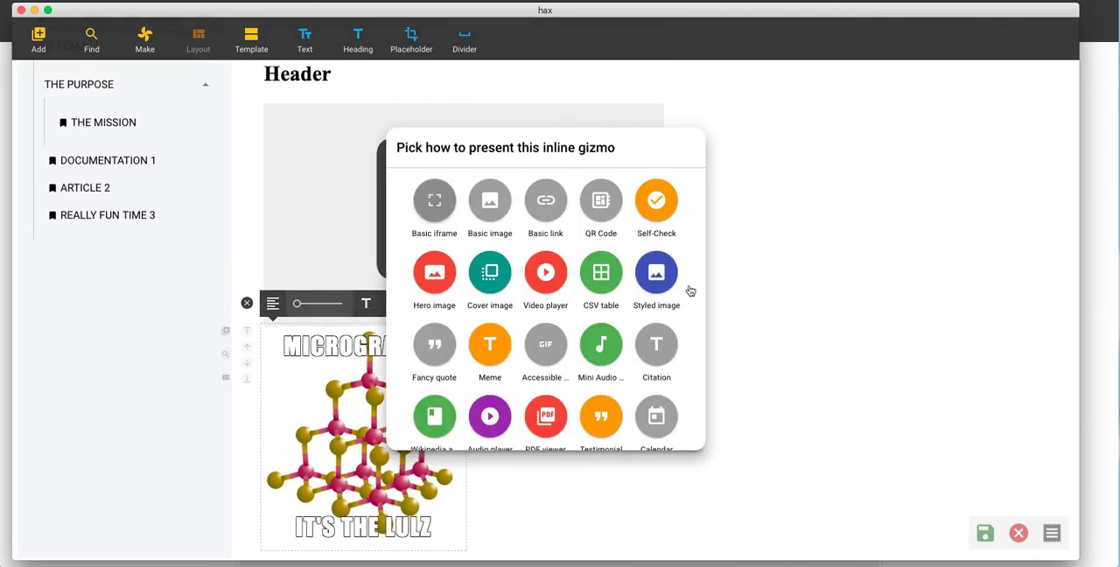
pyautogui.click(656, 199)
pyautogui.click(645, 291)
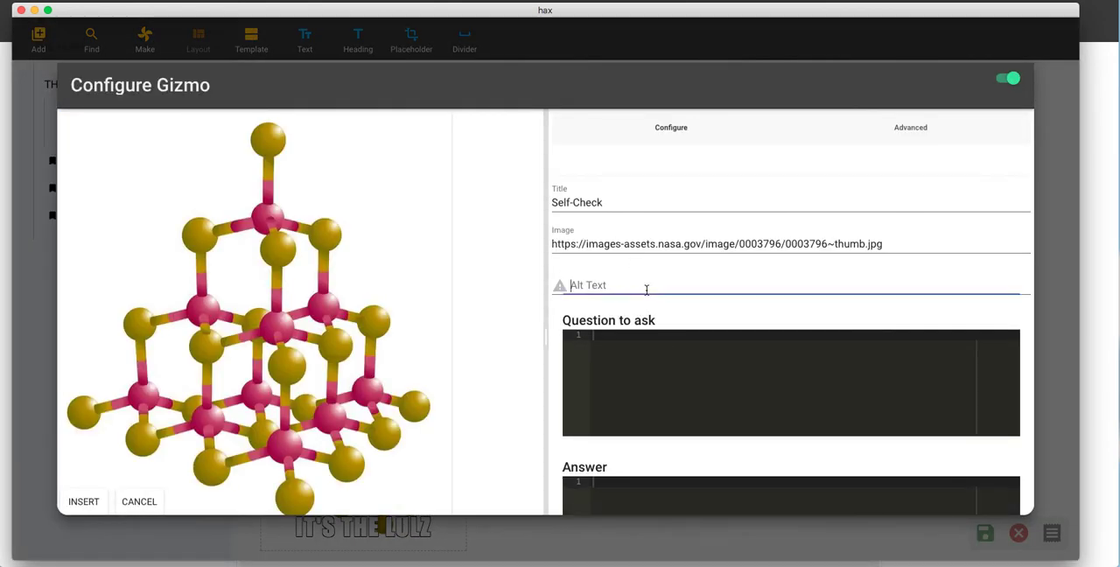
pyautogui.click(669, 361)
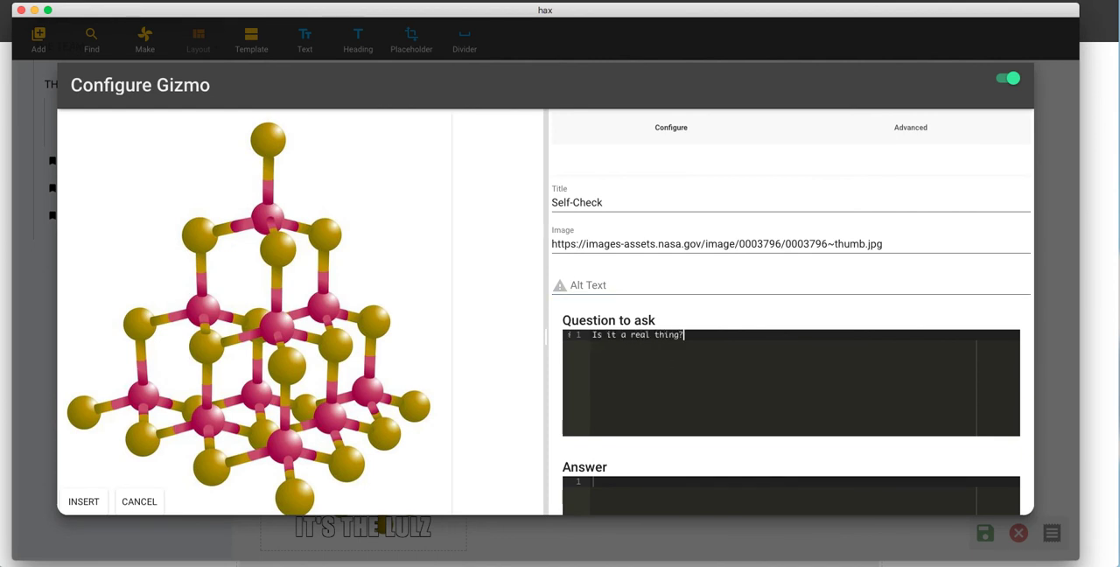
pyautogui.scroll(-4, 719, 389)
pyautogui.scroll(-2, 438, 377)
pyautogui.click(682, 367)
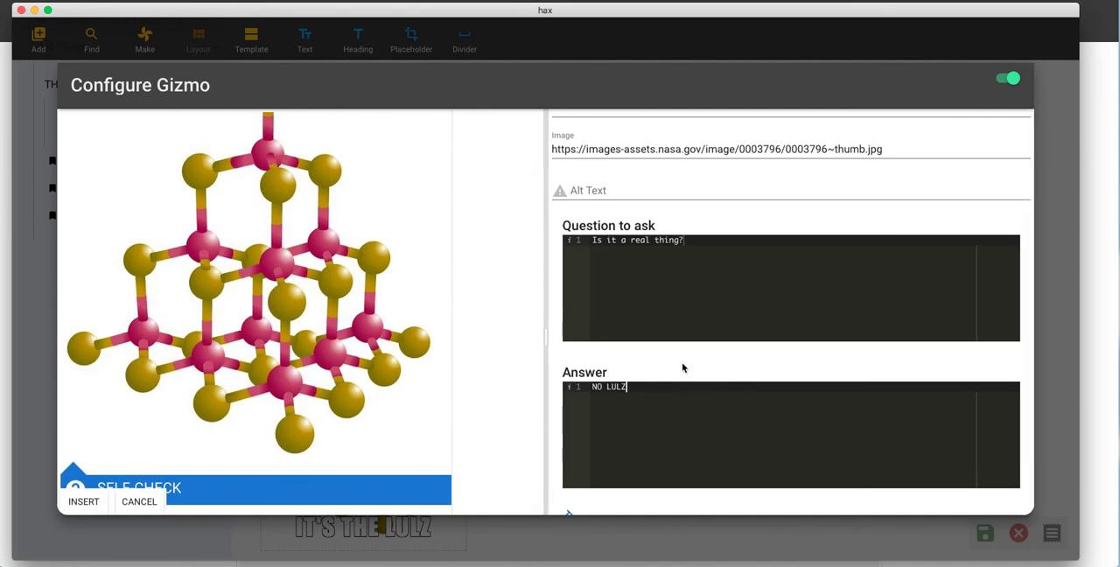
pyautogui.click(74, 506)
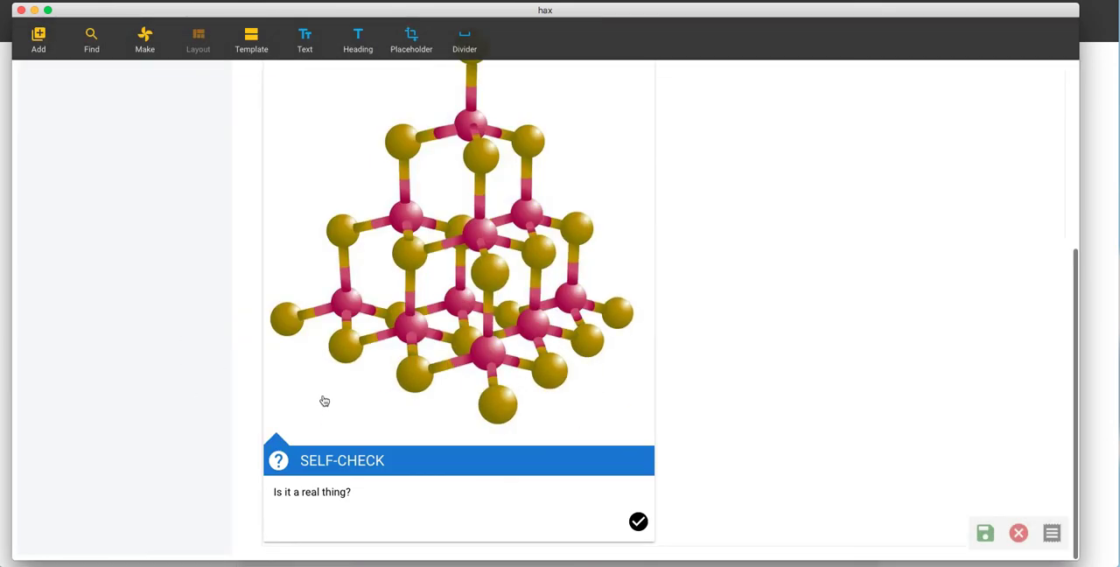
pyautogui.click(638, 524)
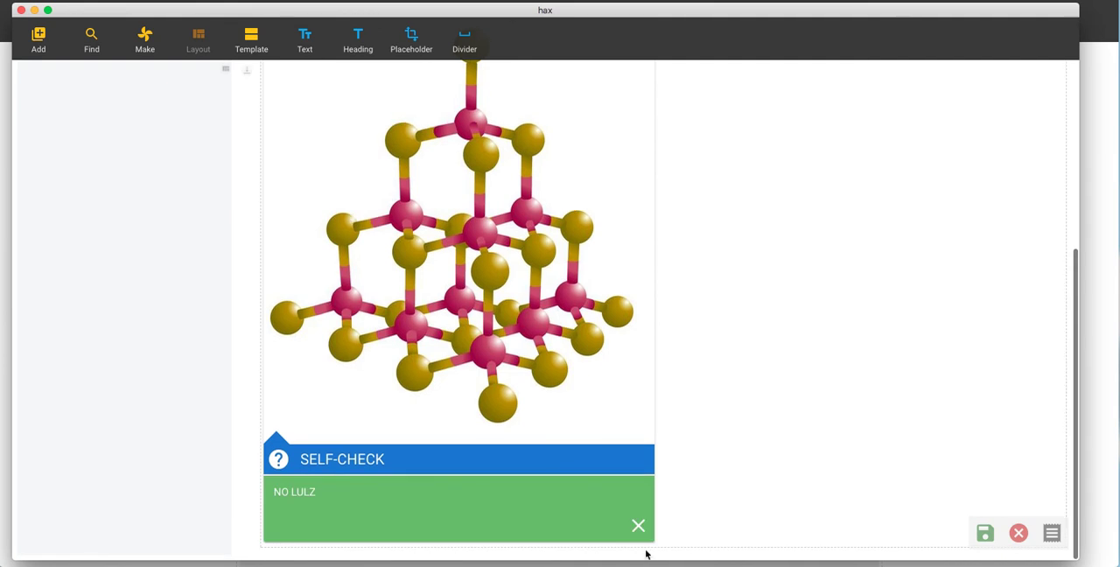
pyautogui.click(638, 525)
# Step: Add text and three headings below the self-check
pyautogui.scroll(10, 262, 367)
pyautogui.click(321, 47)
pyautogui.click(354, 43)
pyautogui.click(357, 43)
pyautogui.click(361, 44)
pyautogui.click(315, 41)
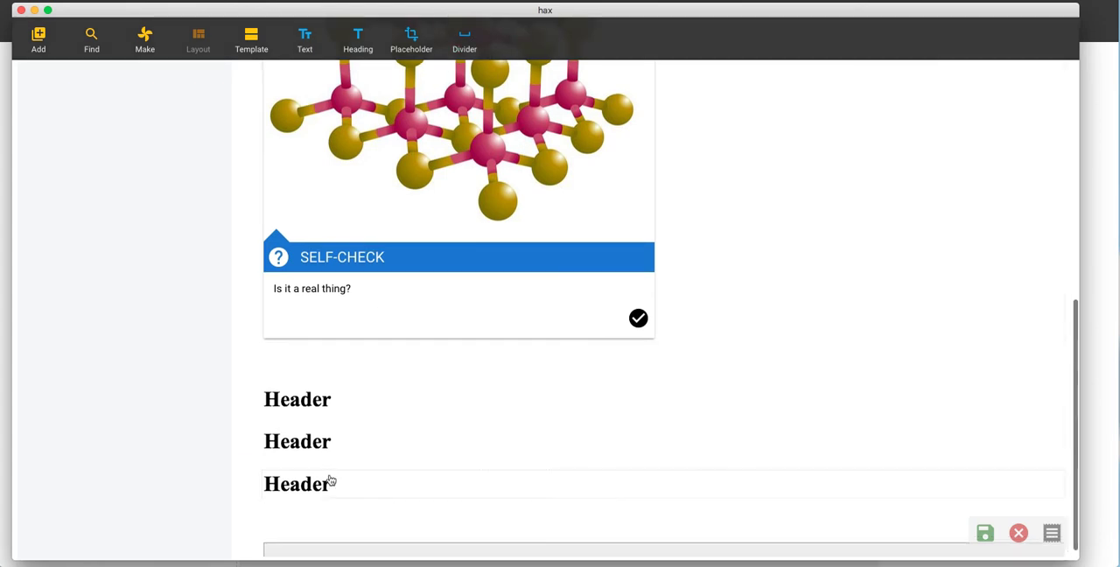
# Step: Move the middle of the three new headings to the very start of the page and deselect it
pyautogui.click(331, 442)
pyautogui.click(246, 442)
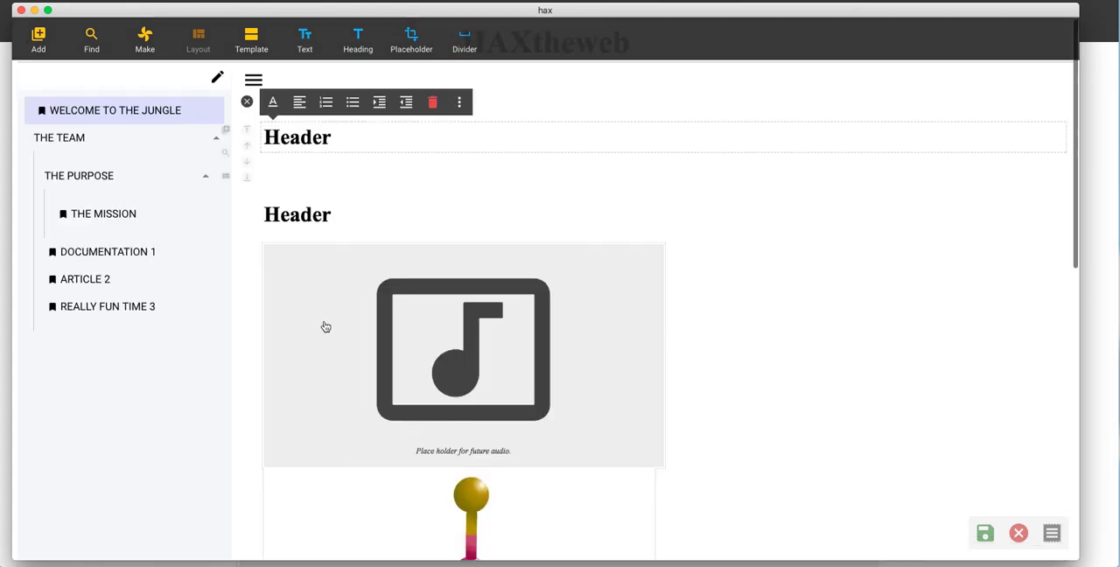
pyautogui.click(244, 100)
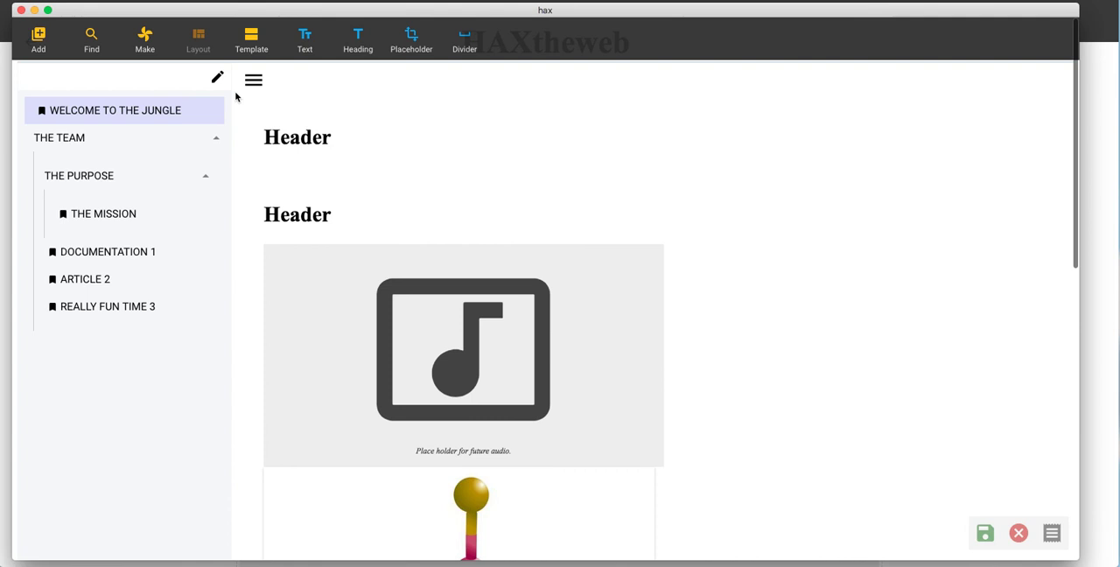
# Step: Start making a new question gizmo with selectable answers for the page
pyautogui.click(251, 43)
pyautogui.click(245, 51)
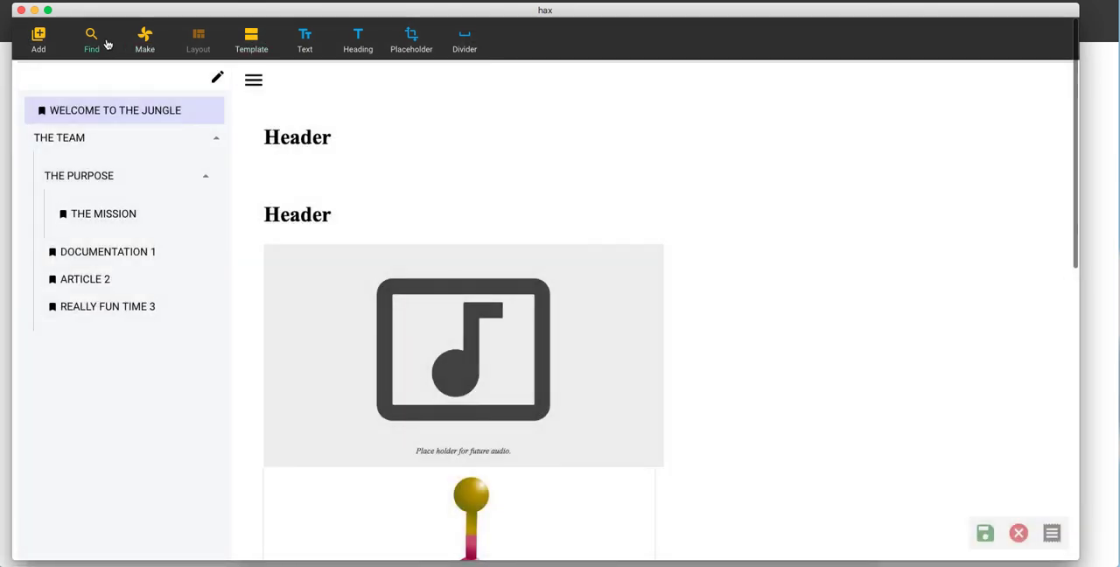
pyautogui.click(109, 44)
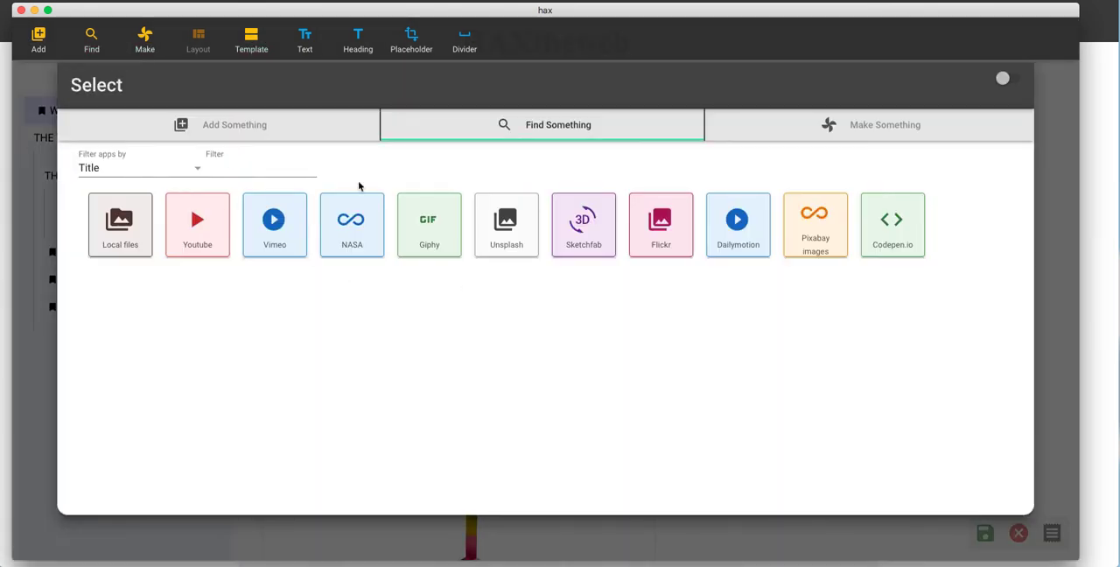
pyautogui.click(825, 124)
pyautogui.click(645, 233)
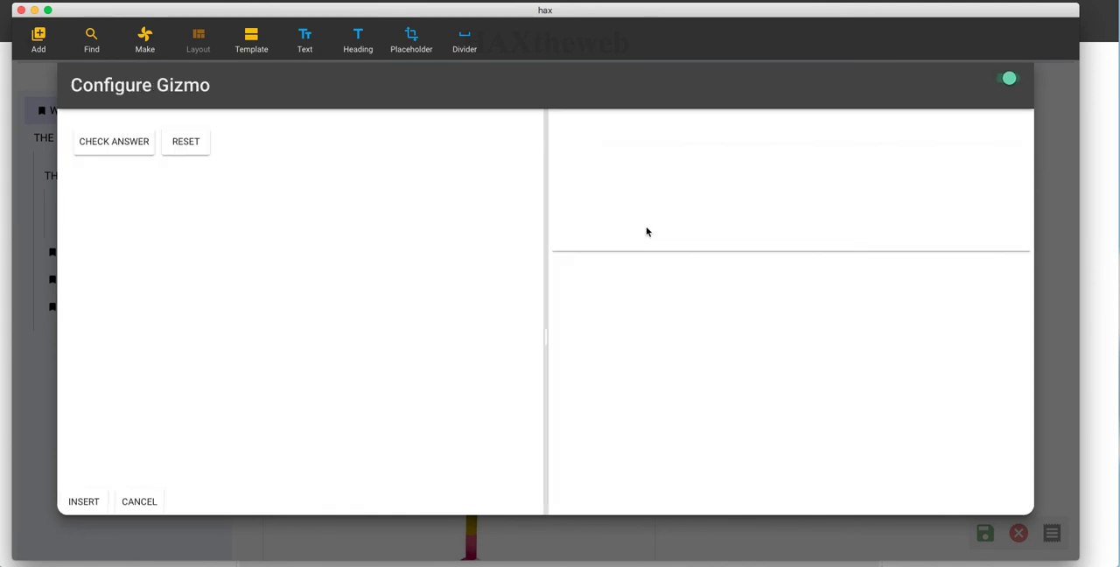
# Step: Add five answer items, entering "dsfdfsdsfdfs" for item 2 and "dfsdfsdsdfs" for item 1, and mark both as correct
pyautogui.click(1015, 249)
pyautogui.click(800, 311)
pyautogui.click(680, 376)
pyautogui.write('dsfdfsdsfdfs')
pyautogui.click(571, 342)
pyautogui.click(648, 284)
pyautogui.click(612, 339)
pyautogui.write('dfsdfsdsdfs')
pyautogui.click(595, 305)
# Step: Enable Randomize, title the question "dsdadadada", and review its feedback fields
pyautogui.click(597, 230)
pyautogui.click(627, 198)
pyautogui.write('dsdadadada')
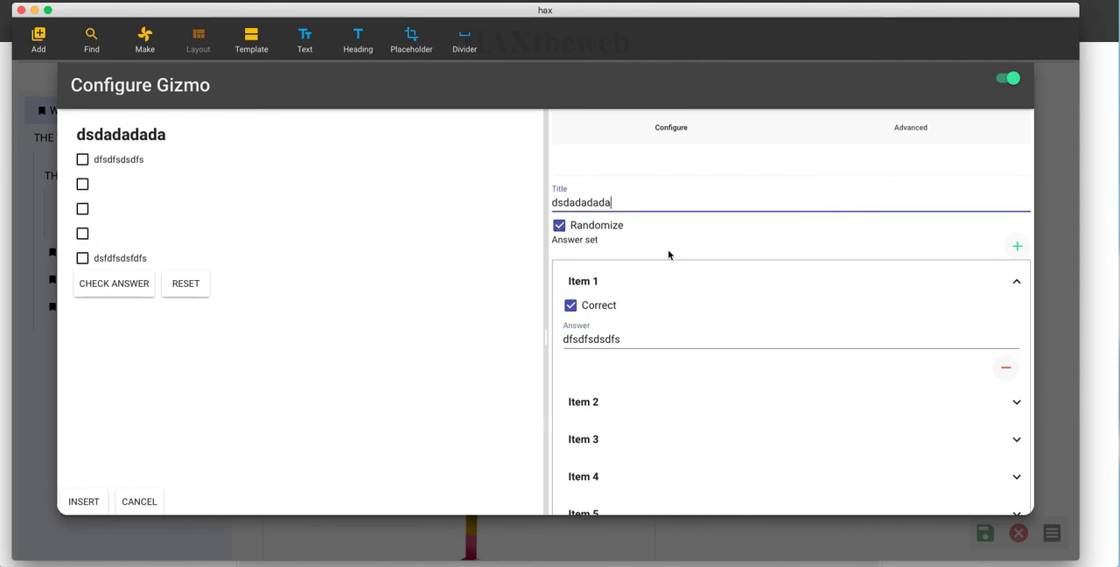
pyautogui.scroll(-3, 671, 311)
pyautogui.click(620, 414)
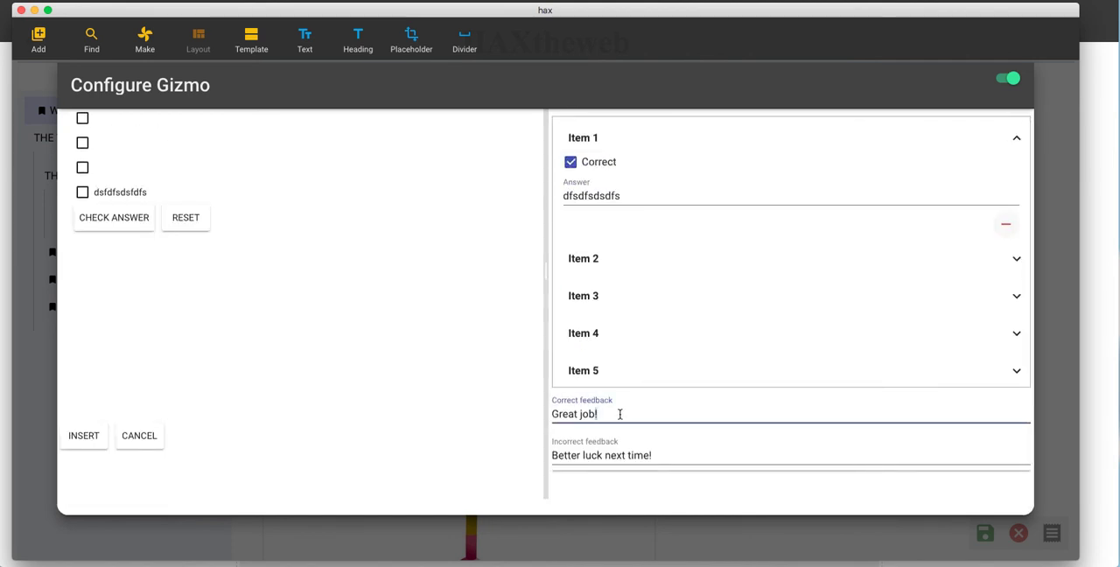
pyautogui.scroll(2, 144, 289)
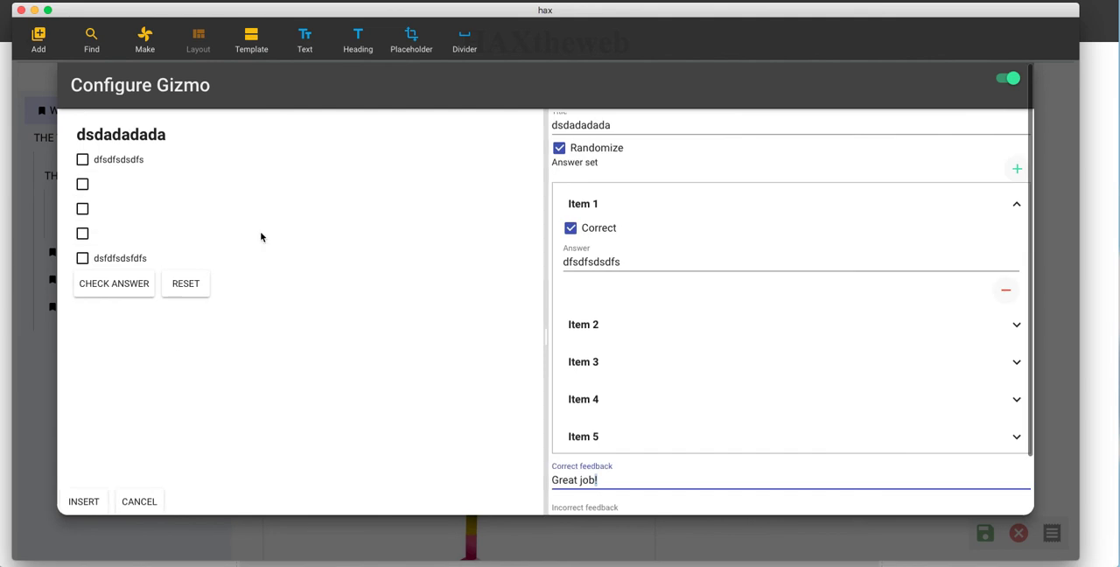
# Step: Check the question with each correct answer alone and with both selected, insert it on the page, and deselect it
pyautogui.click(113, 261)
pyautogui.click(117, 282)
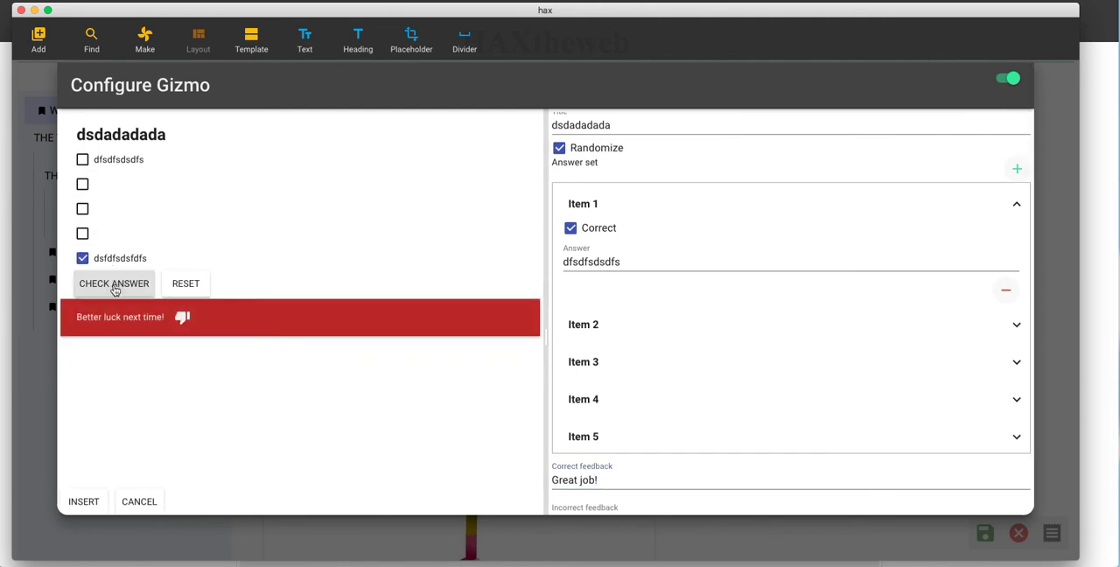
pyautogui.click(113, 260)
pyautogui.click(122, 165)
pyautogui.click(126, 284)
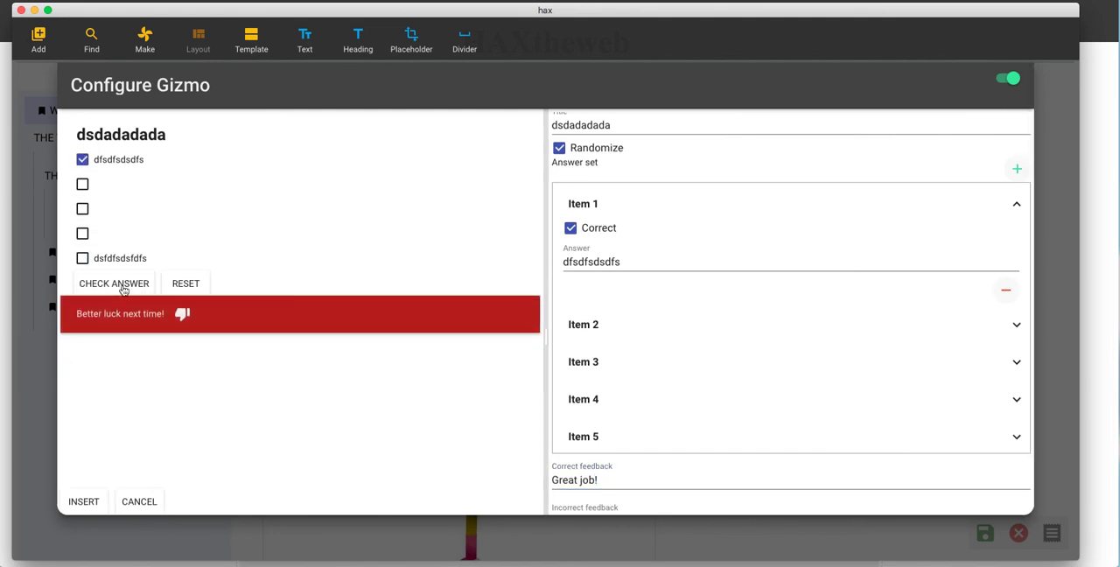
pyautogui.click(113, 259)
pyautogui.click(116, 285)
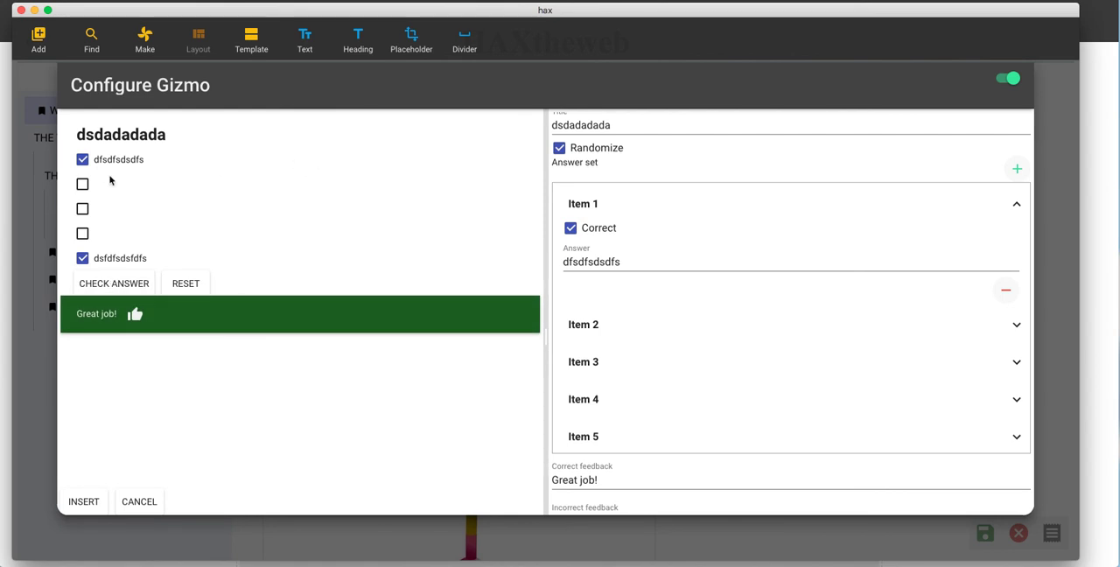
pyautogui.click(83, 500)
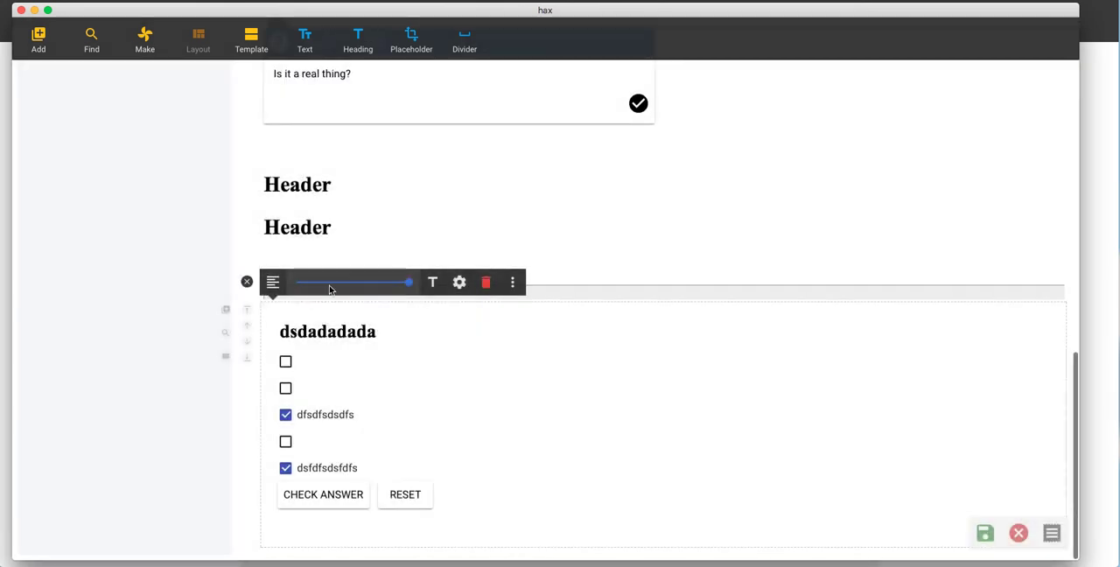
pyautogui.click(247, 282)
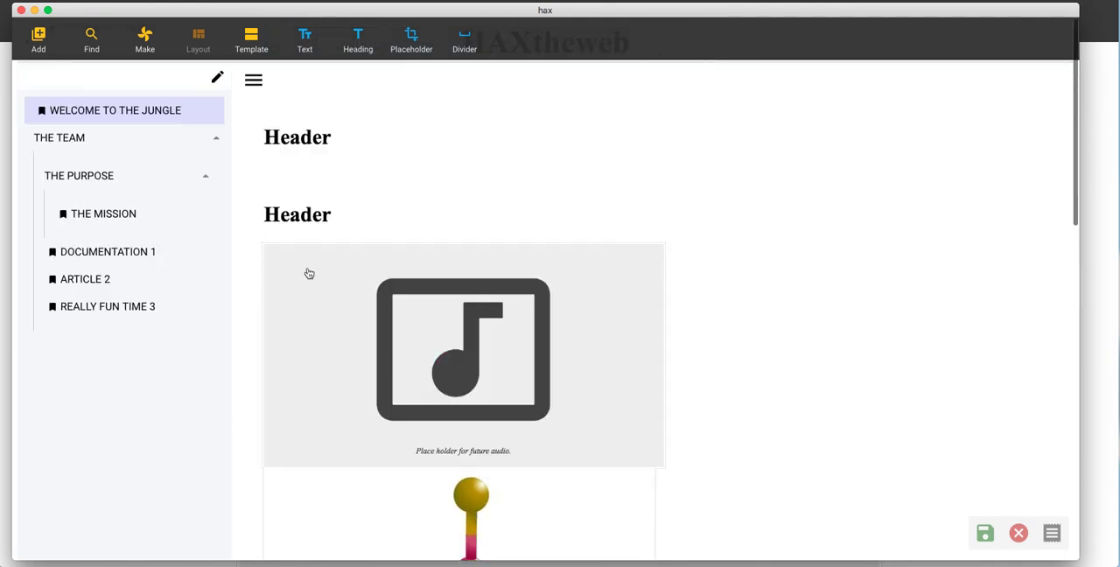
# Step: Turn the first heading's text into an inline gizmo with the text "dfsdfsfsdfsd", insert it, and deselect the heading
pyautogui.click(359, 137)
pyautogui.doubleClick(314, 137)
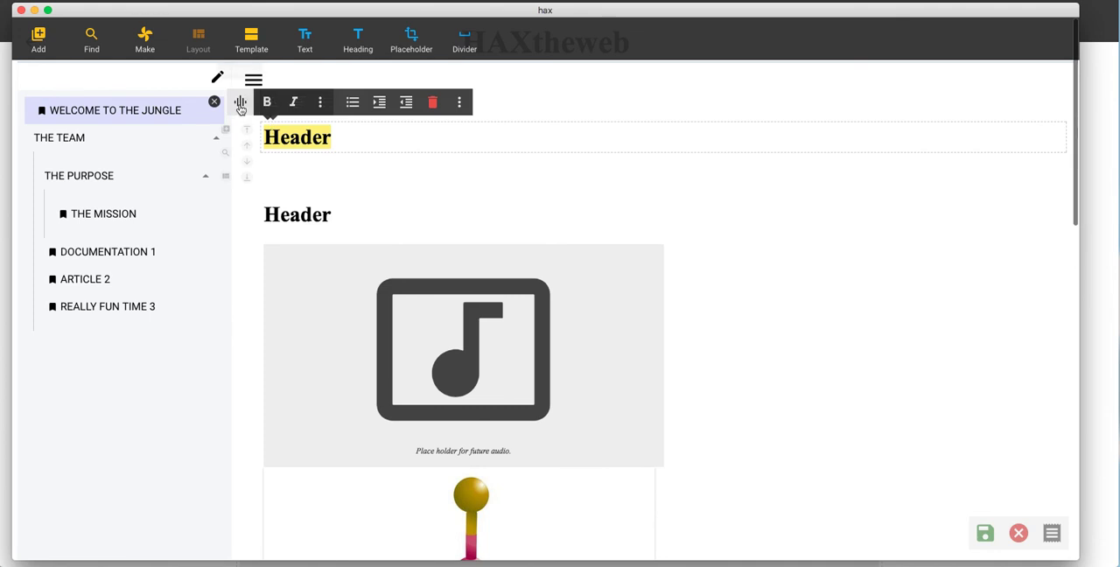
pyautogui.click(240, 101)
pyautogui.click(603, 322)
pyautogui.write('dfsdfsfsdfsd')
pyautogui.click(84, 501)
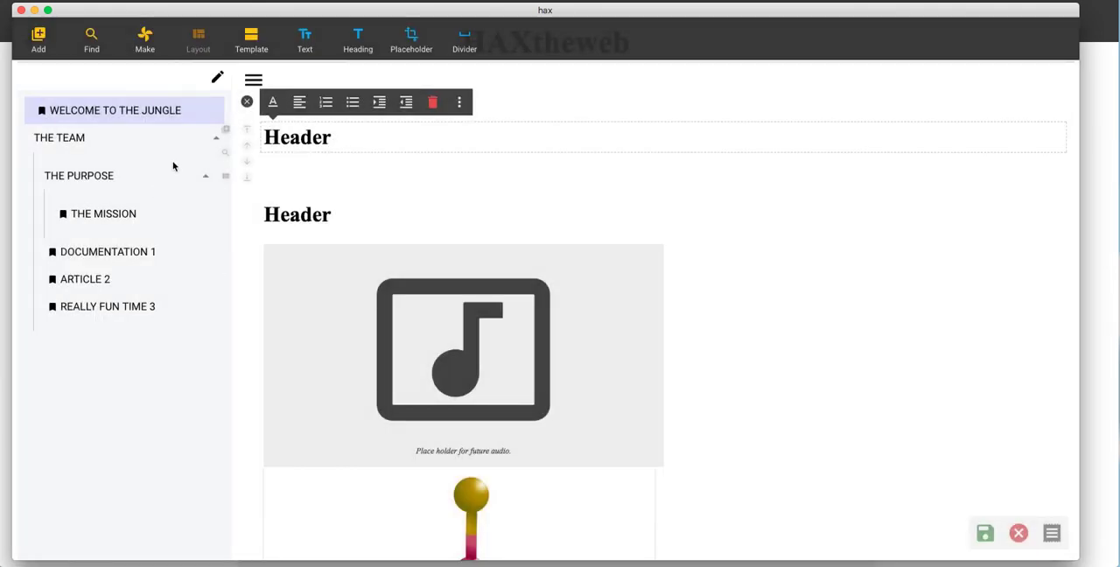
pyautogui.click(247, 102)
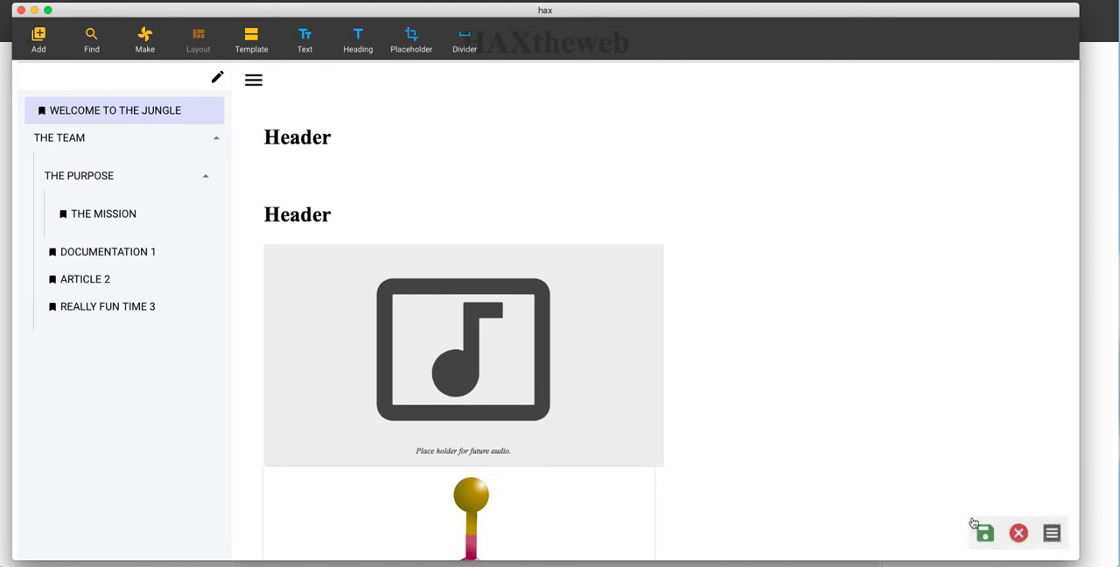
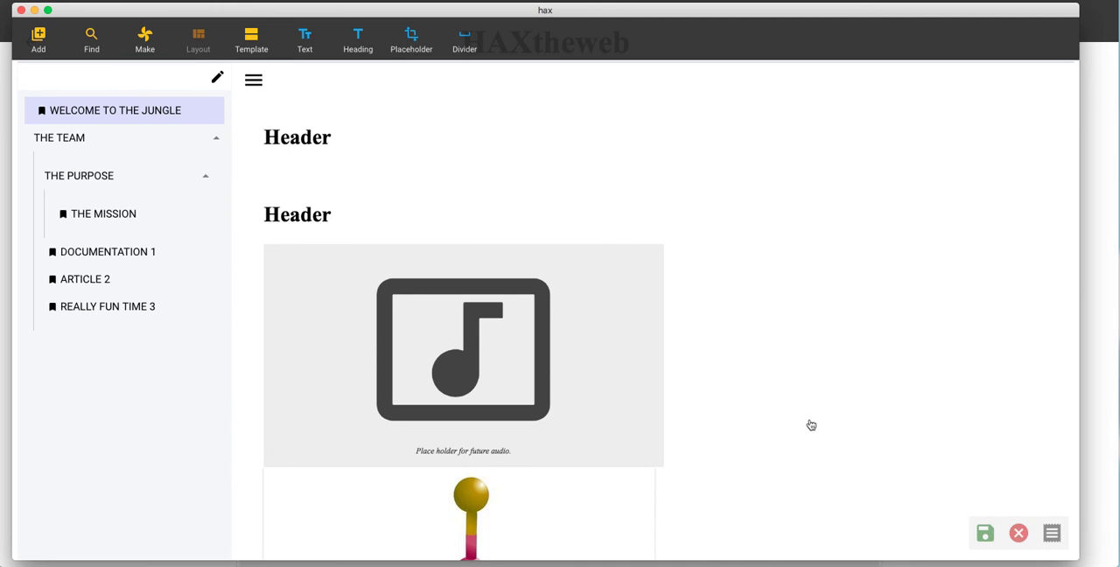
# Step: Save the page and open Welcome to the jungle.html from the project's content folder in Sublime Text
pyautogui.click(987, 537)
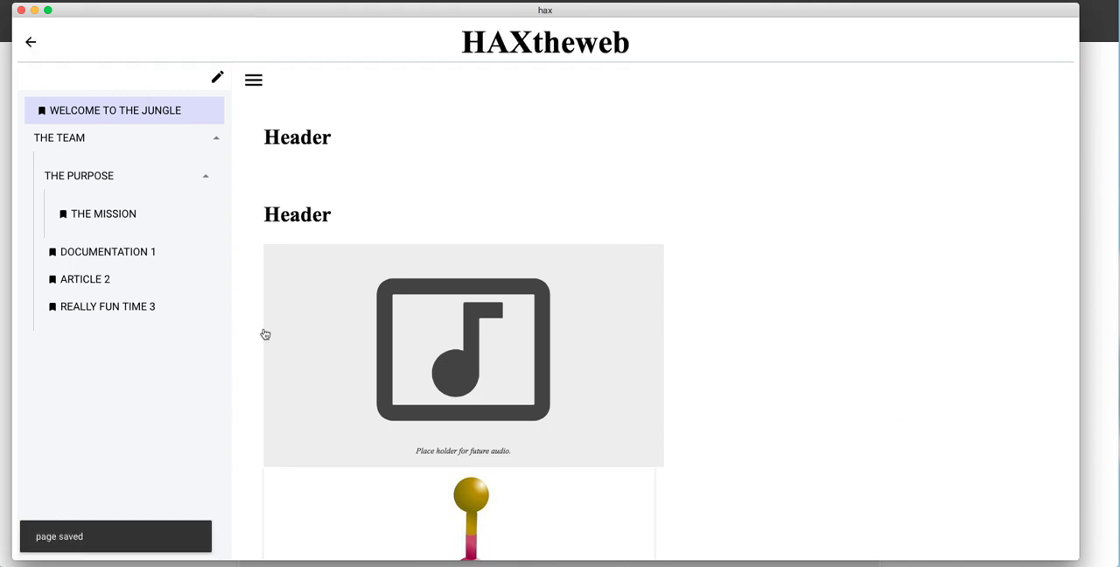
pyautogui.press('super+Tab')
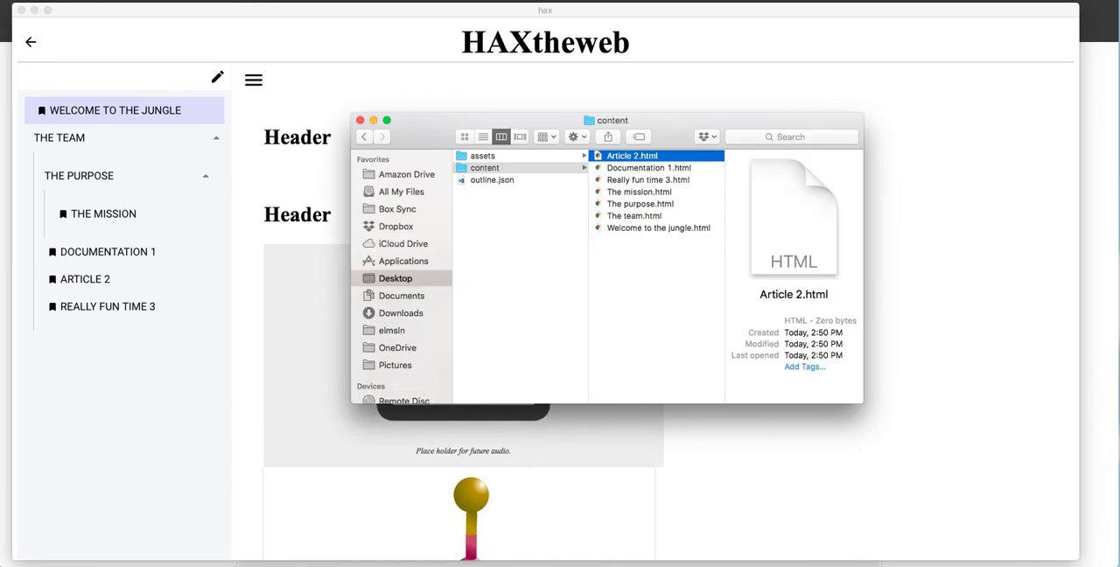
pyautogui.click(656, 228)
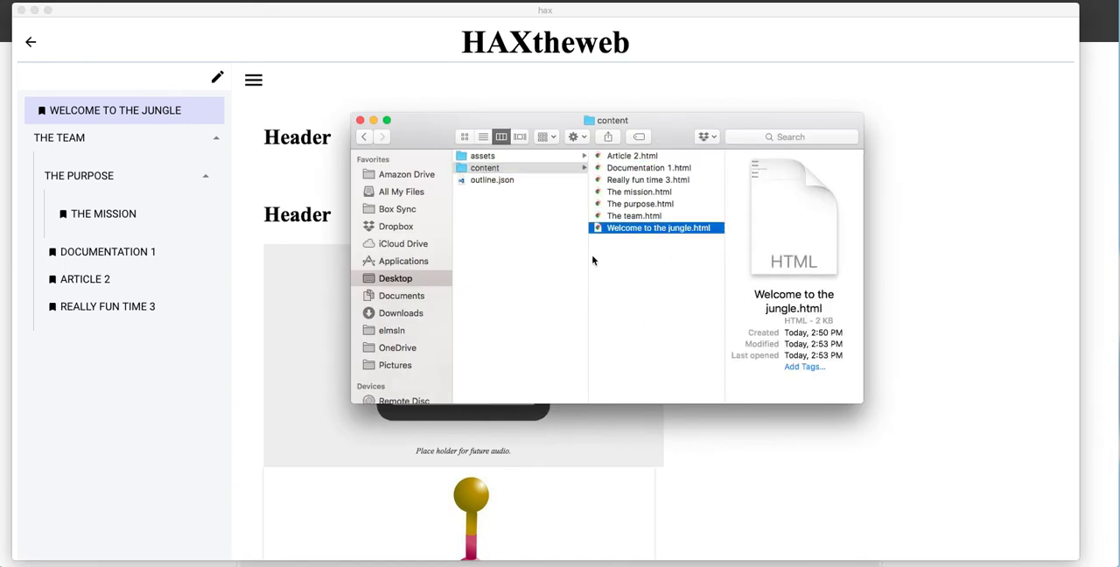
pyautogui.press('space')
pyautogui.press('space')
pyautogui.moveTo(614, 230); pyautogui.dragTo(4, 302)
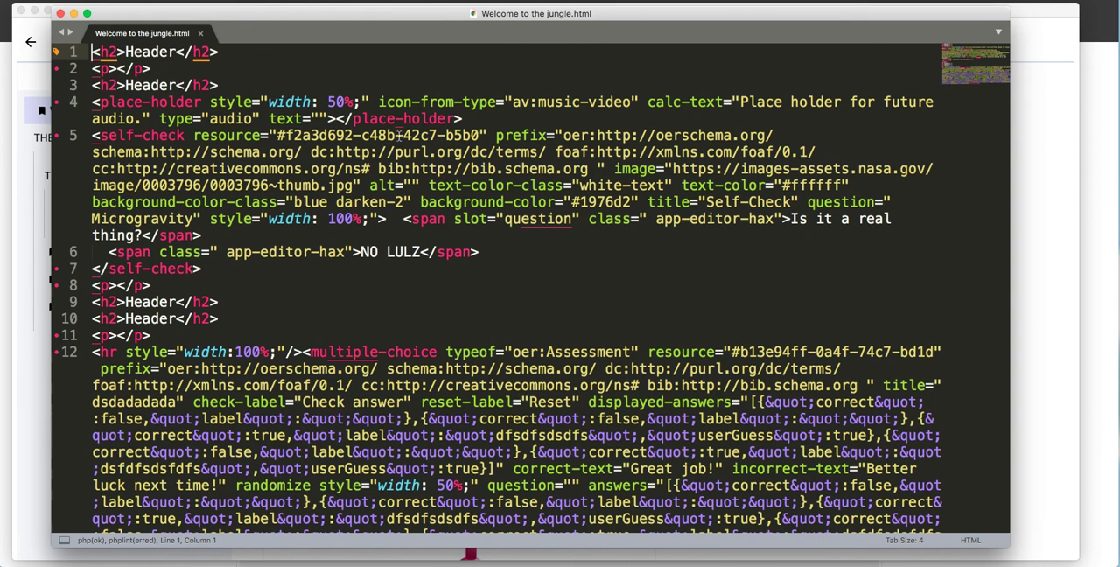
# Step: Examine the saved HTML markup for the placeholder, self-check, empty paragraph, heading and multiple-choice elements
pyautogui.click(461, 118)
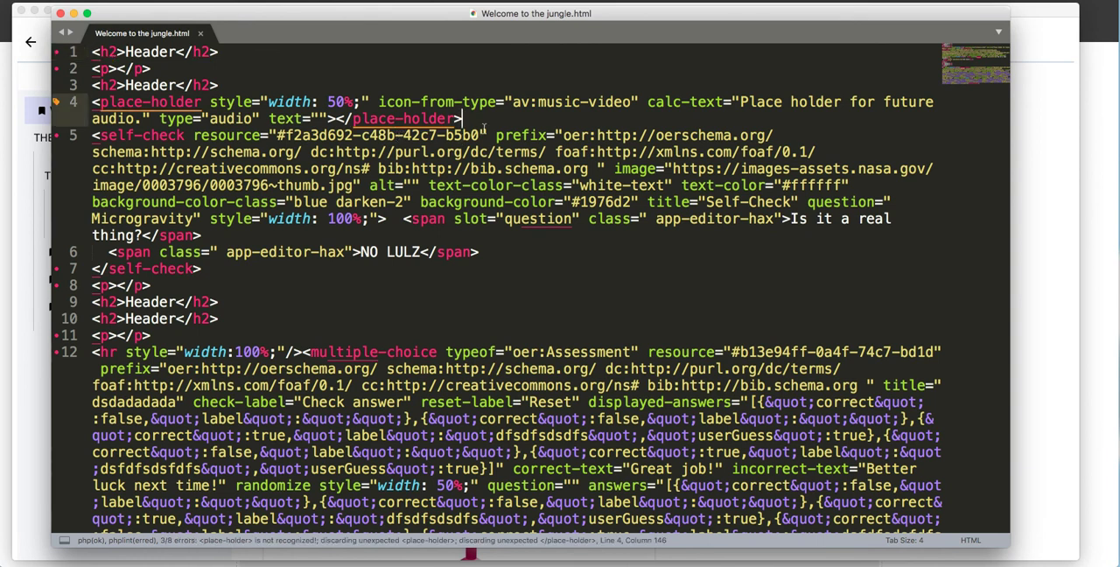
pyautogui.scroll(-3, 484, 140)
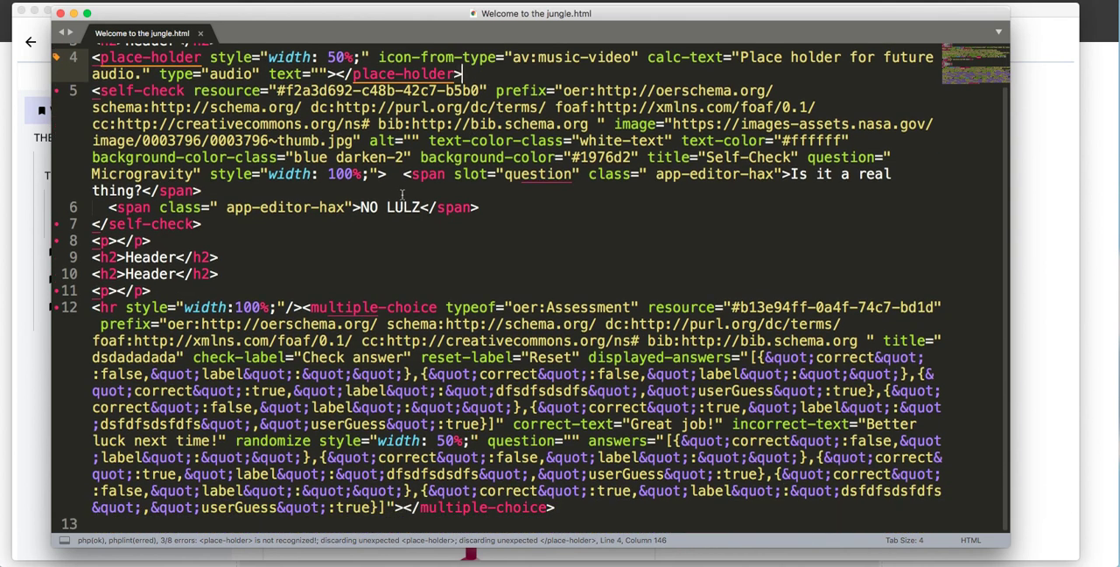
pyautogui.click(389, 190)
pyautogui.moveTo(429, 176); pyautogui.dragTo(539, 176)
pyautogui.click(539, 176)
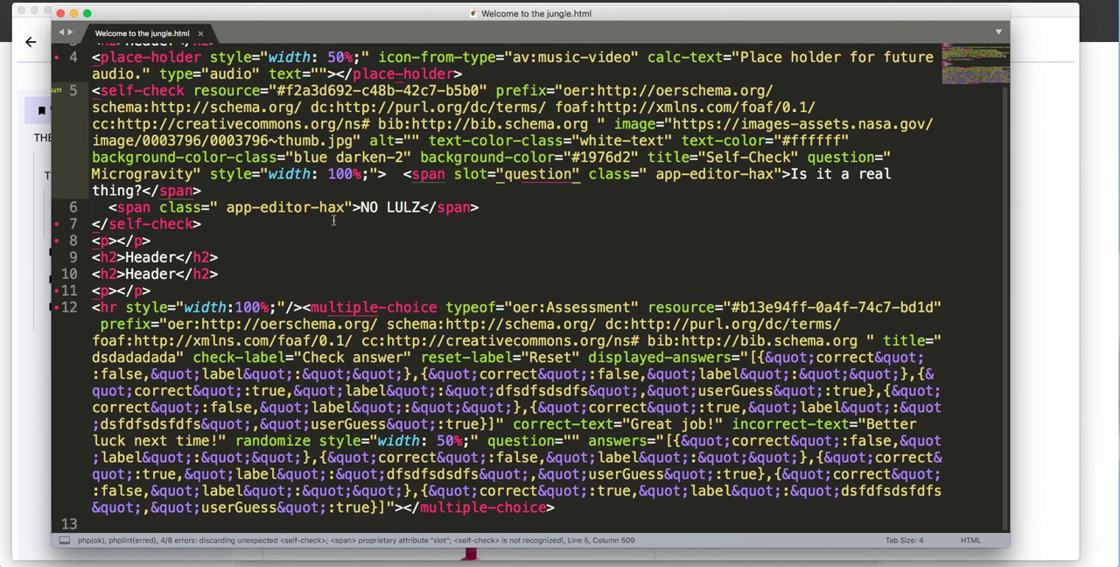
pyautogui.click(140, 229)
pyautogui.click(434, 207)
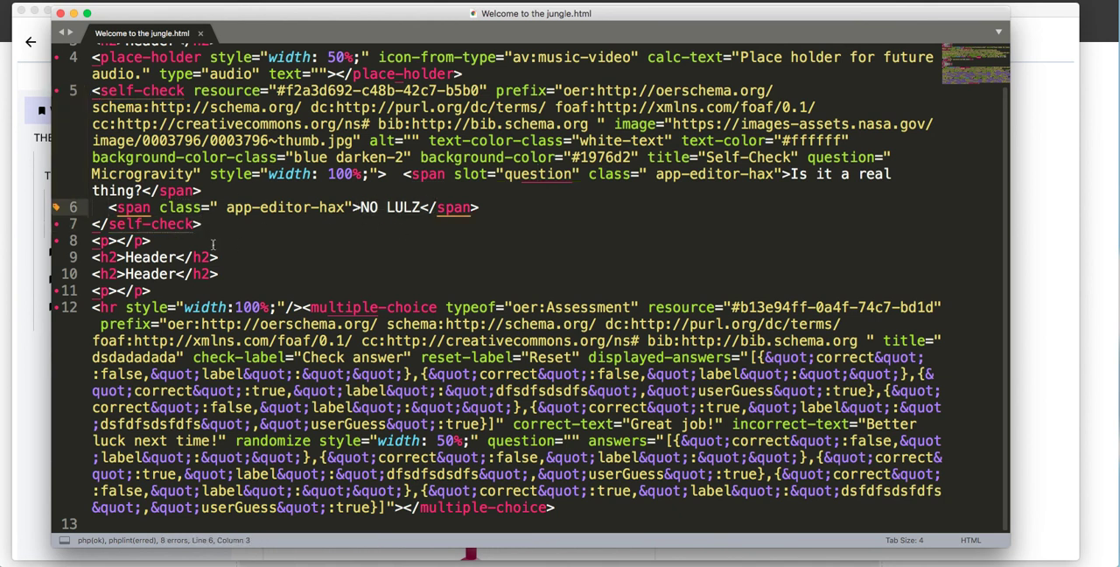
pyautogui.moveTo(93, 240); pyautogui.dragTo(226, 289)
pyautogui.click(226, 289)
pyautogui.moveTo(309, 308); pyautogui.dragTo(573, 341)
pyautogui.click(573, 341)
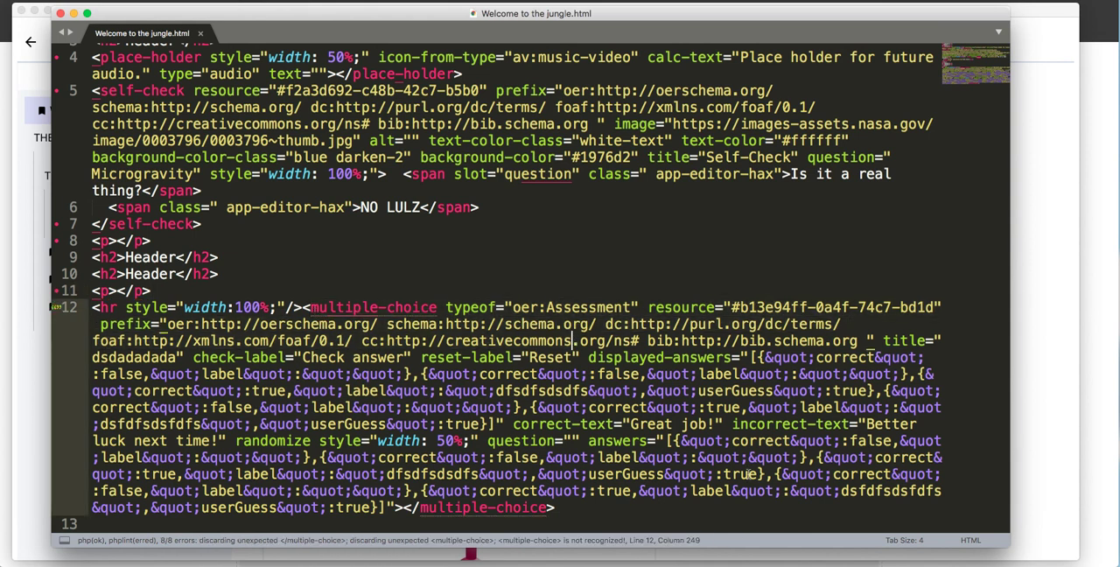
pyautogui.scroll(1, 263, 307)
pyautogui.moveTo(255, 341); pyautogui.dragTo(254, 324)
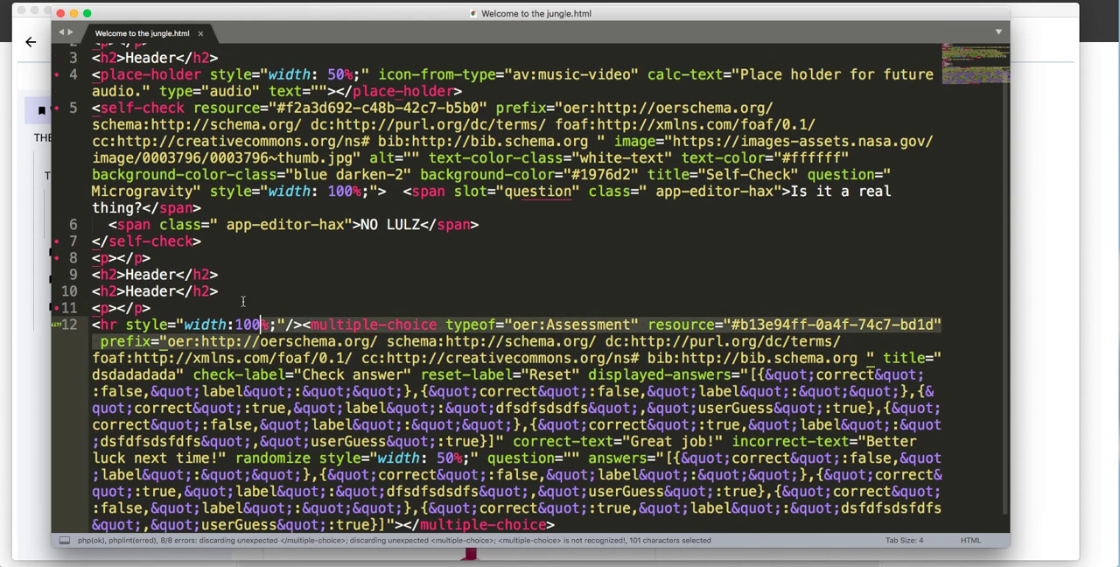
pyautogui.click(240, 238)
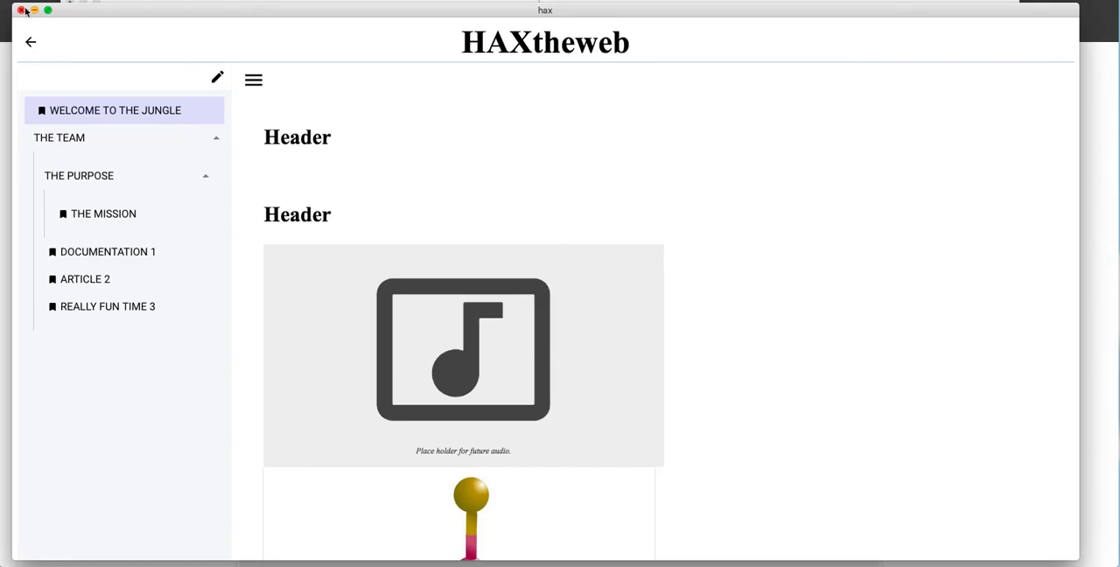
# Step: Reopen the HAXtheweb project, delete the second heading and the blank paragraph above it, and save the page
pyautogui.click(18, 6)
pyautogui.click(329, 147)
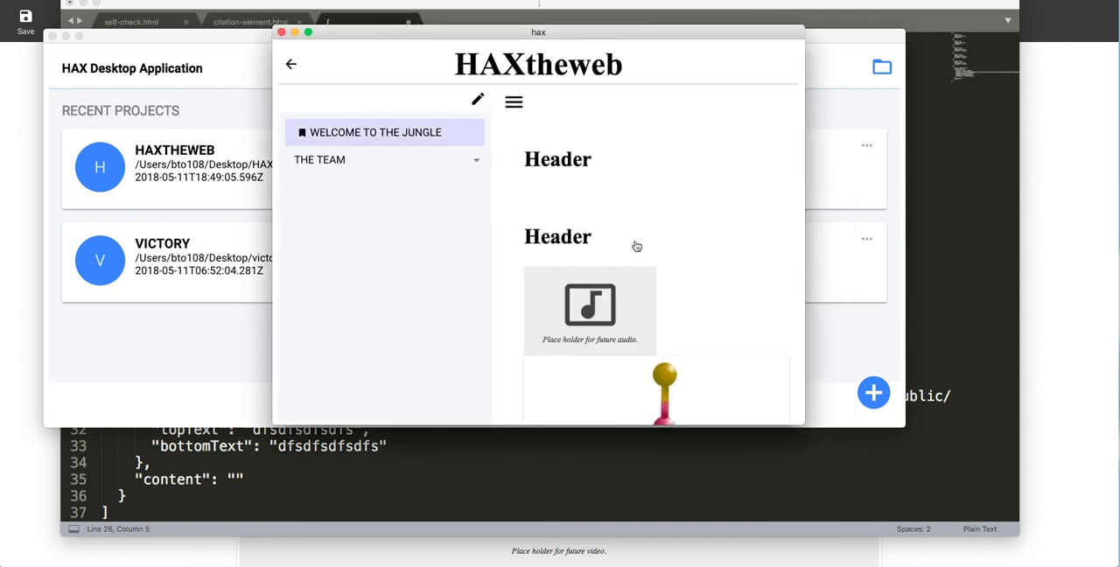
pyautogui.click(576, 242)
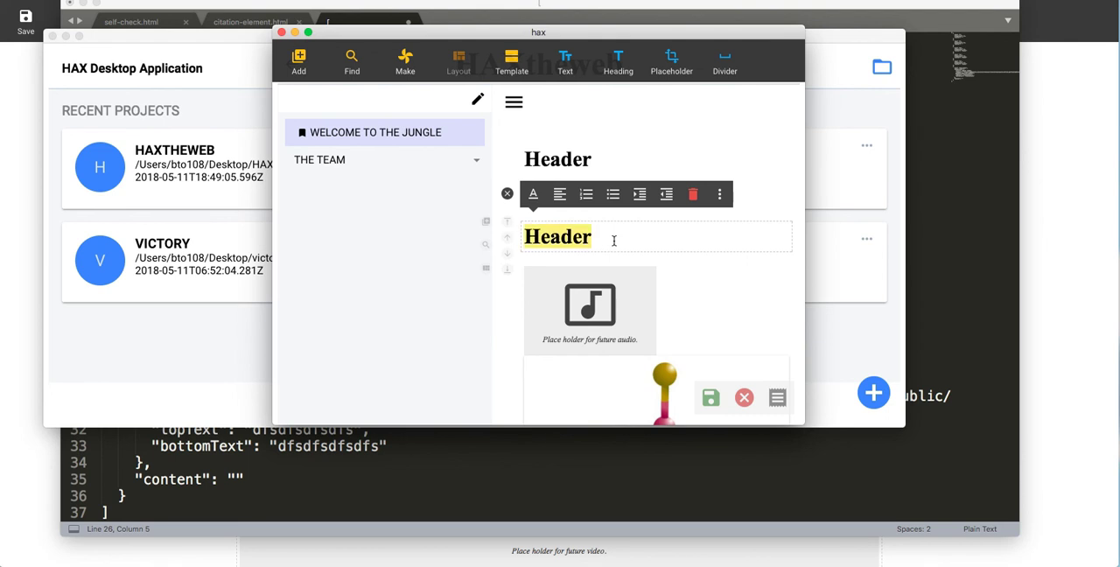
pyautogui.press('BackSpace')
pyautogui.press('BackSpace')
pyautogui.press('BackSpace')
pyautogui.press('BackSpace')
pyautogui.press('BackSpace')
pyautogui.press('BackSpace')
pyautogui.press('BackSpace')
pyautogui.click(709, 399)
# Step: Return to the content folder in Finder and open the updated Welcome to the jungle.html in Sublime Text
pyautogui.click(929, 321)
pyautogui.press('super+Tab')
pyautogui.press('super+Tab')
pyautogui.press('super+Tab')
pyautogui.press('super+Tab')
pyautogui.press('super+Tab')
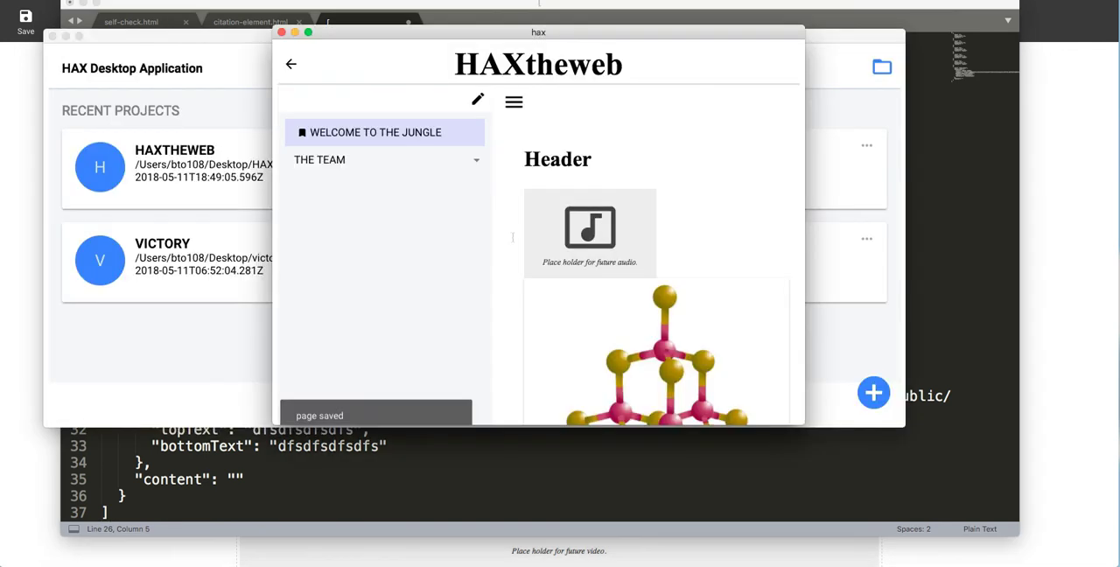
pyautogui.press('super+Tab')
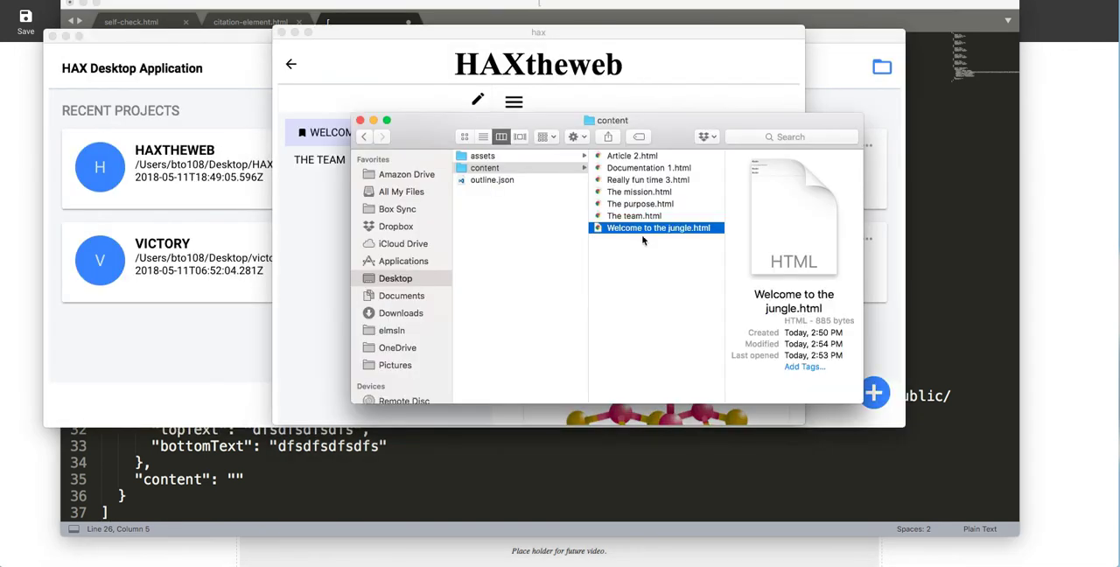
pyautogui.moveTo(641, 233); pyautogui.dragTo(521, 465)
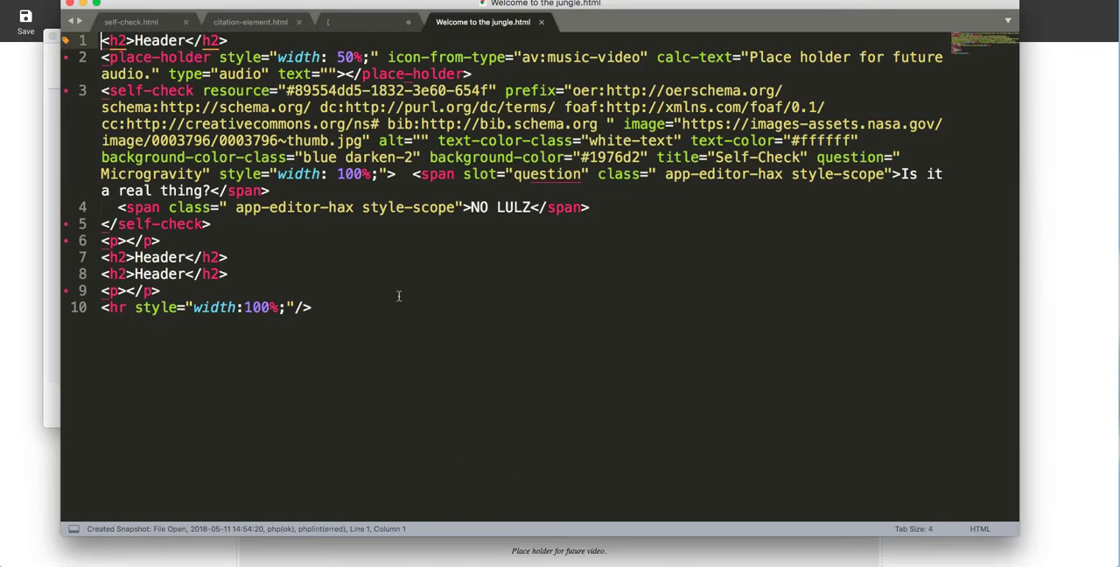
# Step: Examine the re-saved page's HTML markup around the self-check, headings and empty paragraphs
pyautogui.press('Up')
pyautogui.press('Up')
pyautogui.press('Up')
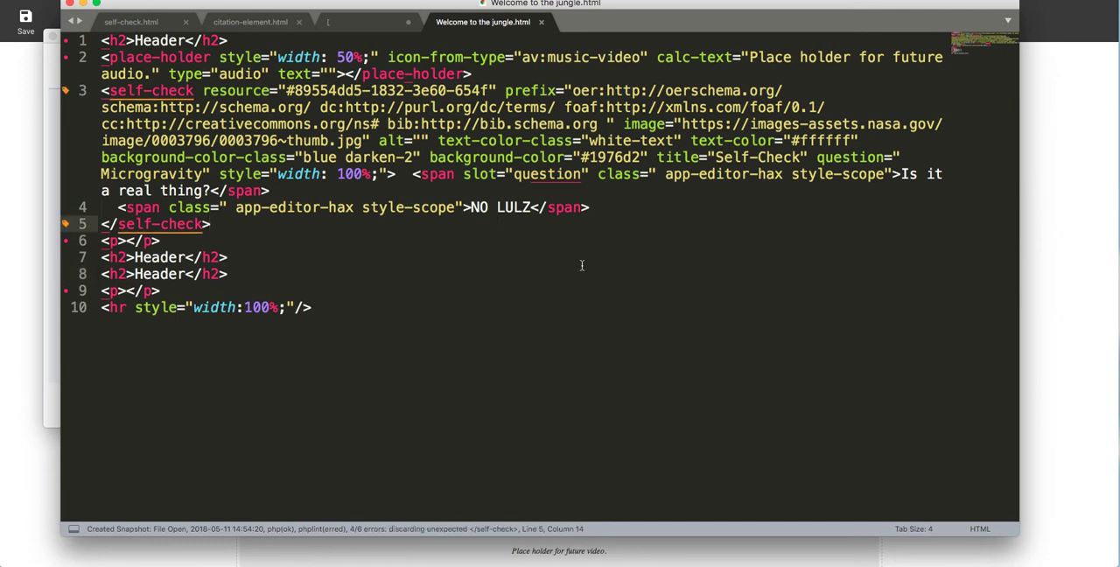
pyautogui.click(493, 370)
pyautogui.click(365, 292)
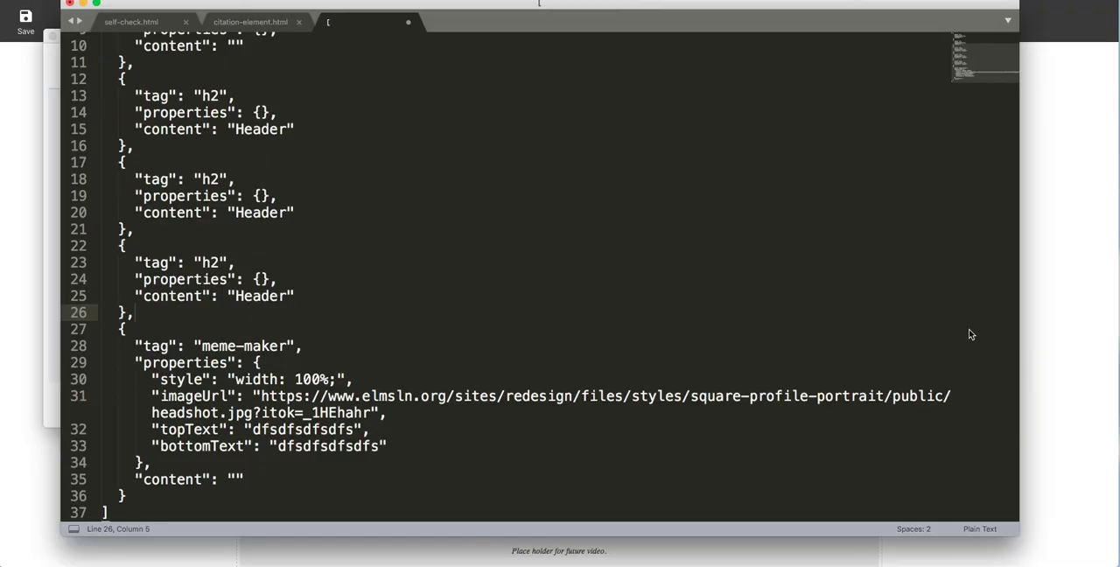
# Step: Switch to Finder and copy the content folder and outline.json from the Desktop's HAXtheweb folder
pyautogui.click(1049, 306)
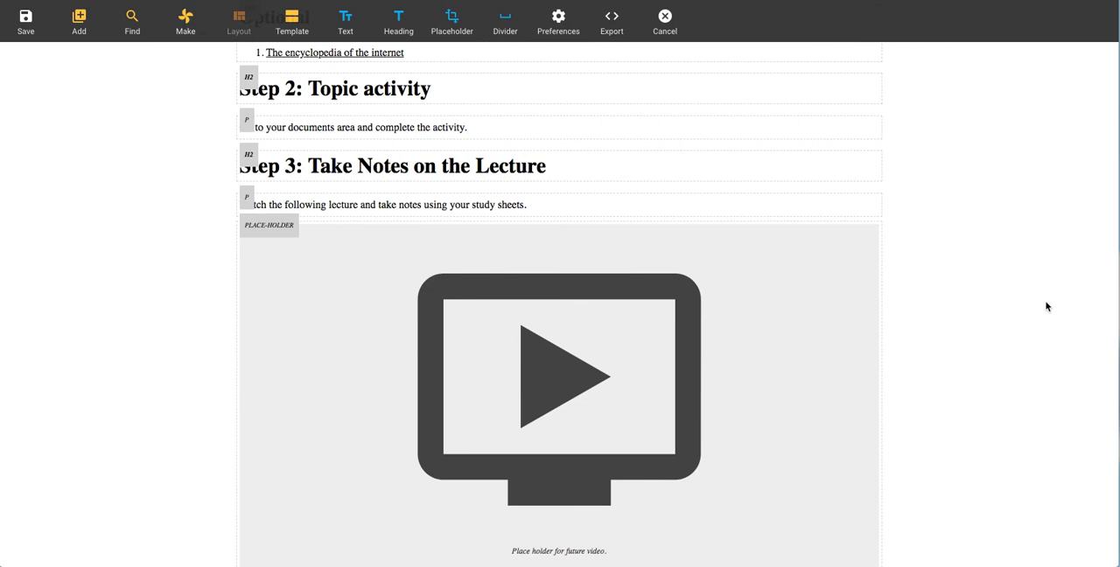
pyautogui.moveTo(2, 193); pyautogui.dragTo(615, 204)
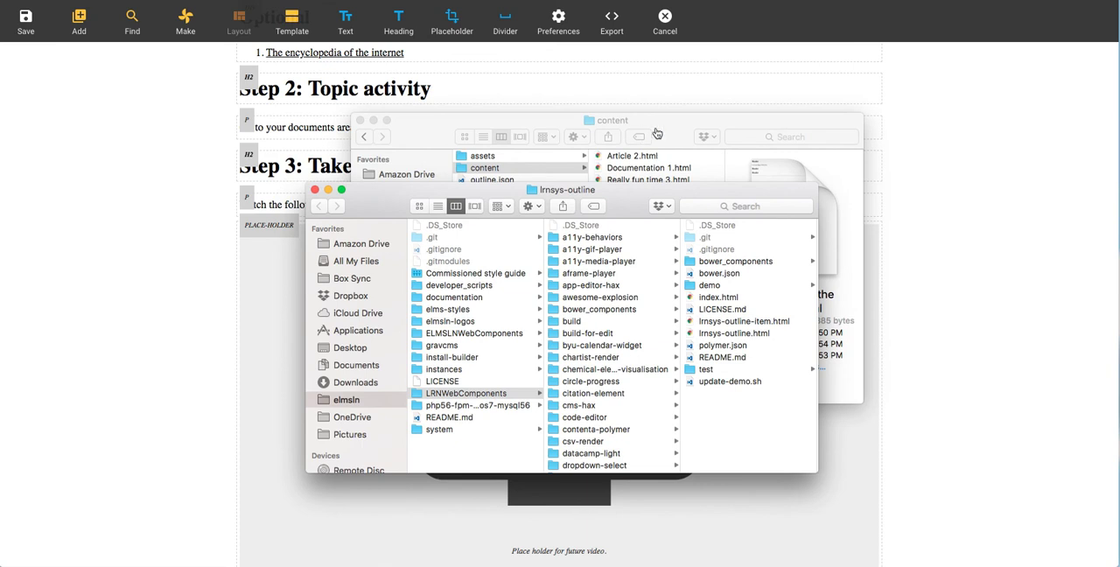
pyautogui.click(667, 129)
pyautogui.click(507, 283)
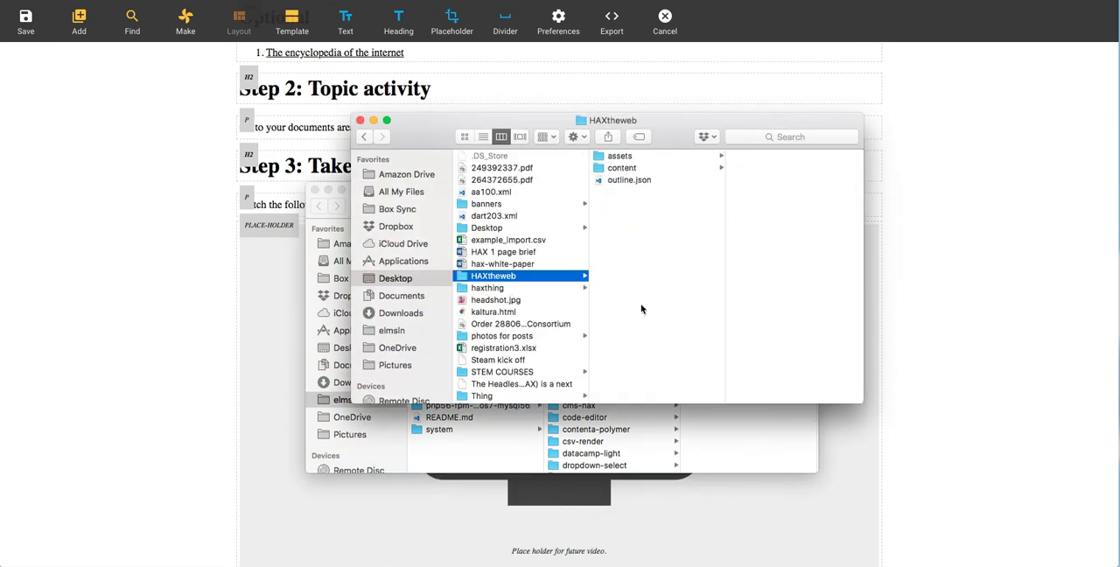
pyautogui.click(519, 253)
pyautogui.click(516, 277)
pyautogui.click(756, 464)
pyautogui.click(650, 116)
pyautogui.moveTo(646, 283); pyautogui.dragTo(643, 161)
pyautogui.click(717, 445)
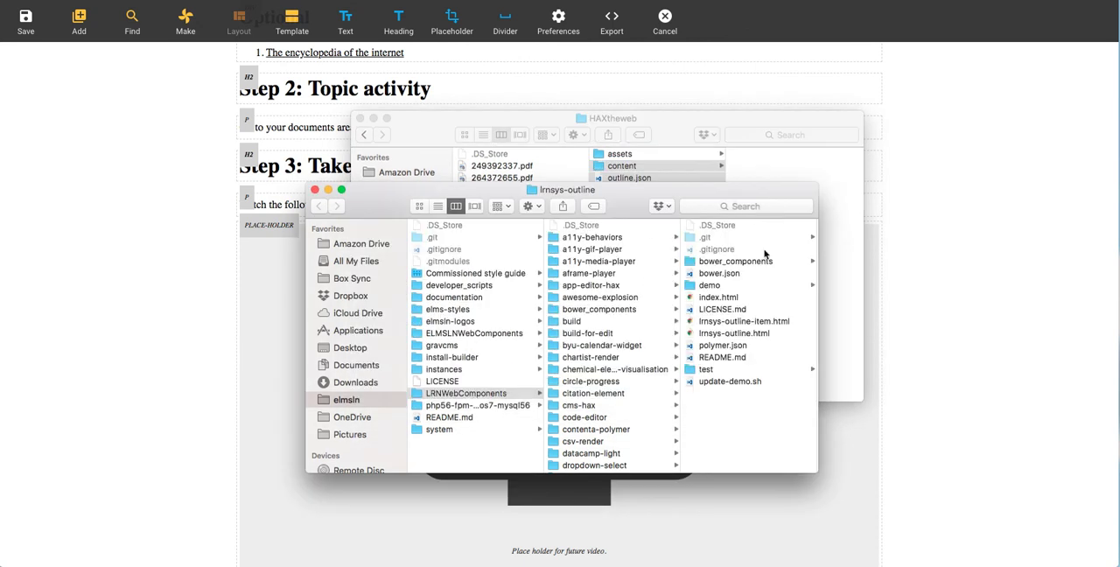
pyautogui.click(749, 285)
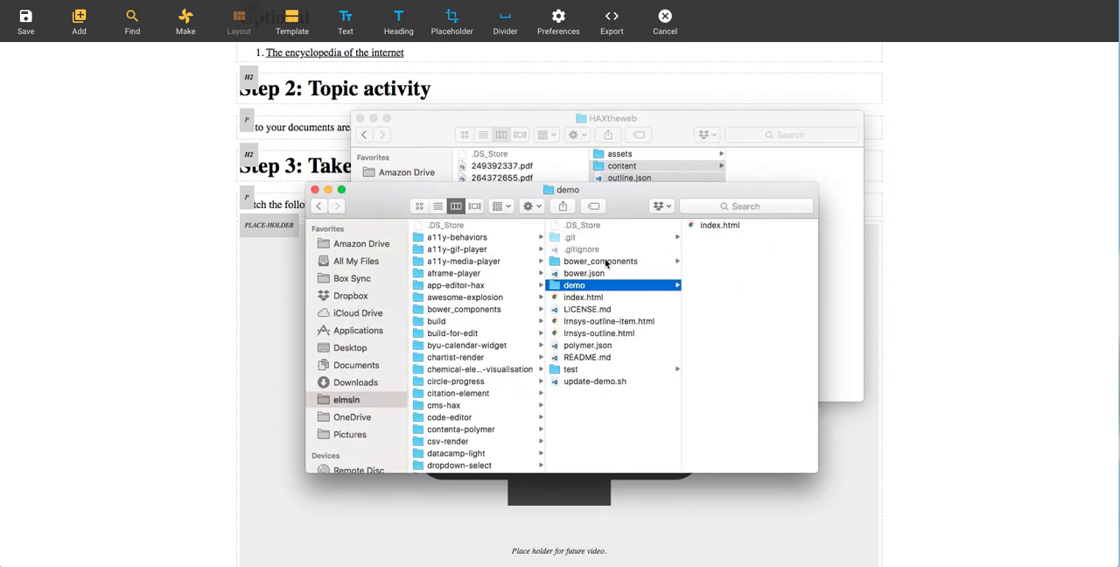
pyautogui.click(618, 432)
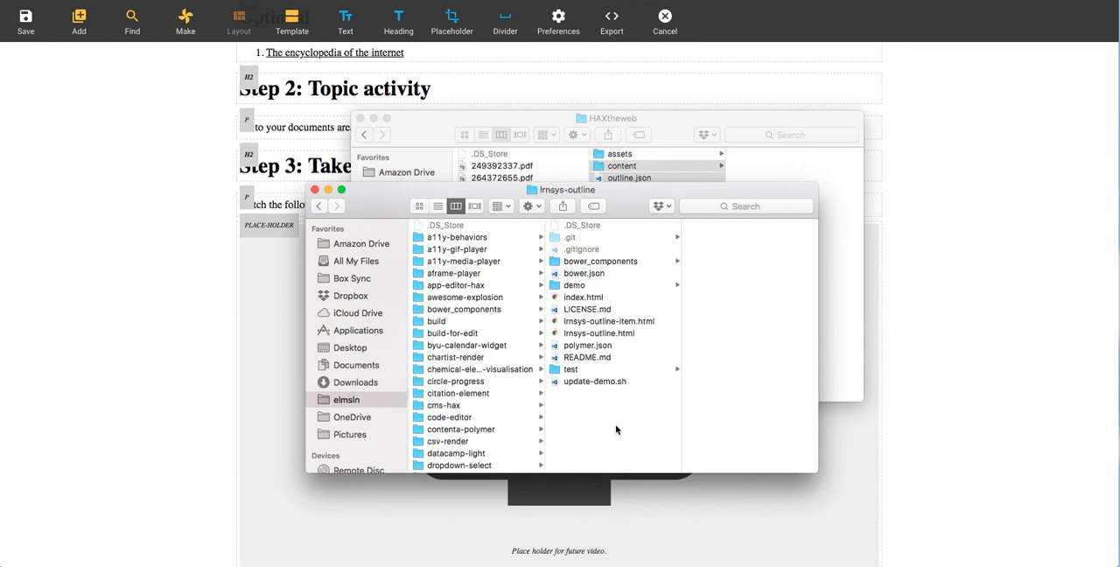
pyautogui.click(615, 356)
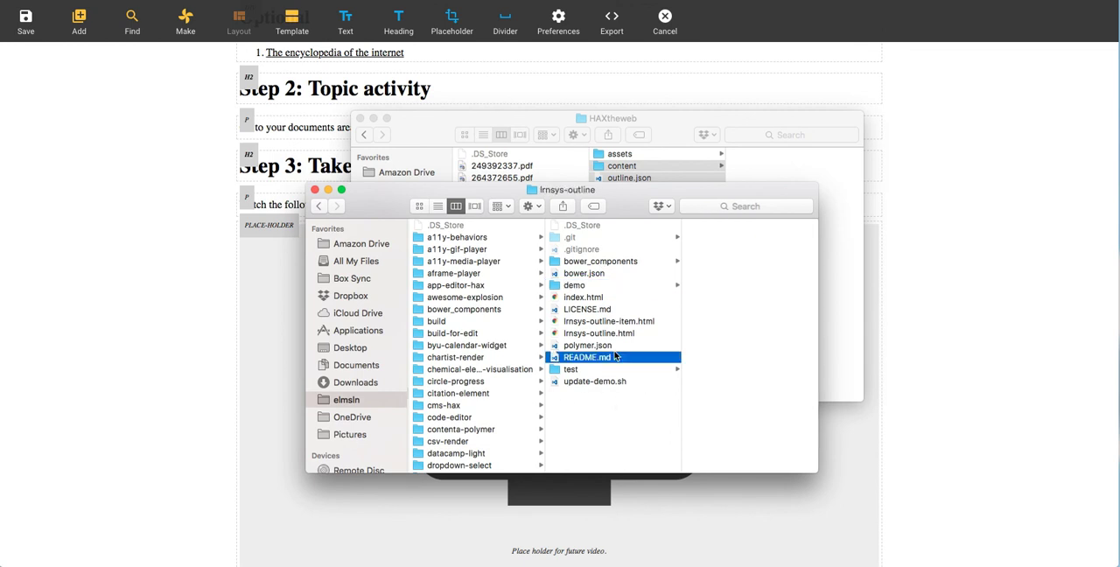
pyautogui.click(624, 426)
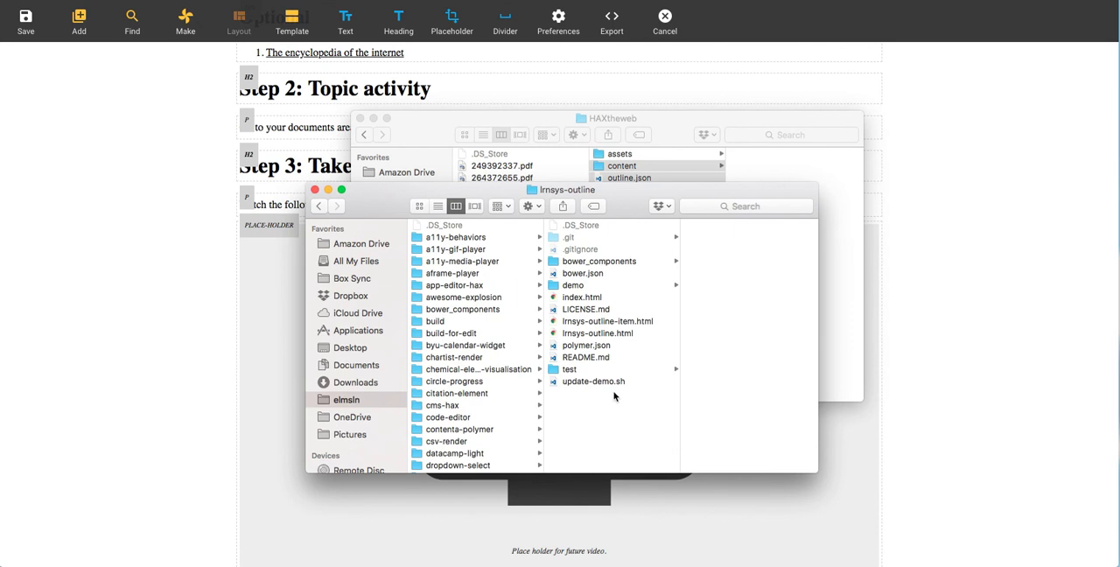
# Step: Replace the HTML pages and outline.json in outline-player's demo folder with the copied content folder and outline.json
pyautogui.press('super+Tab')
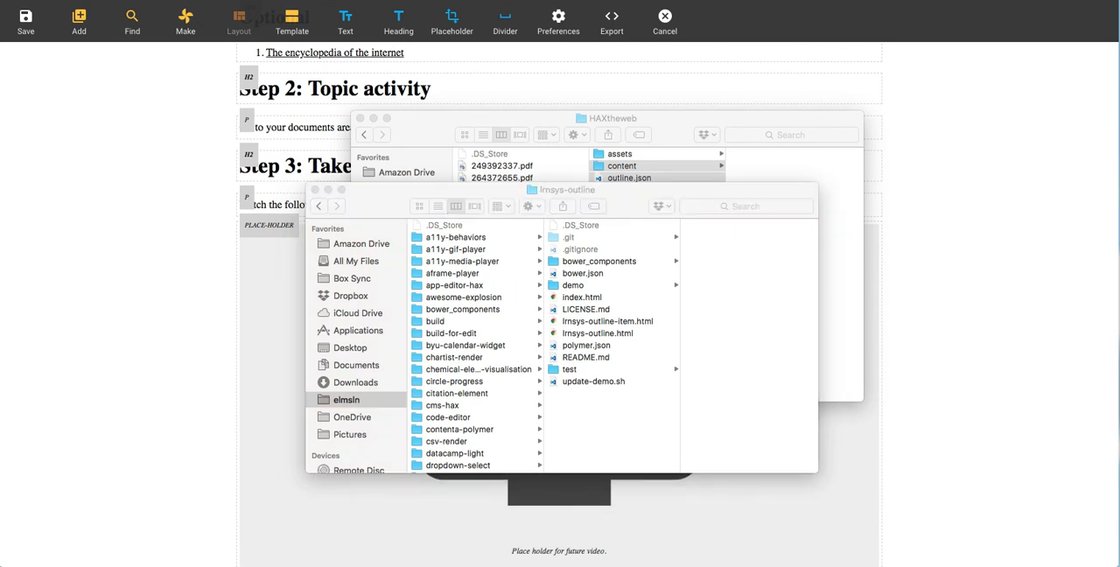
pyautogui.moveTo(415, 115); pyautogui.dragTo(443, 113)
pyautogui.click(569, 208)
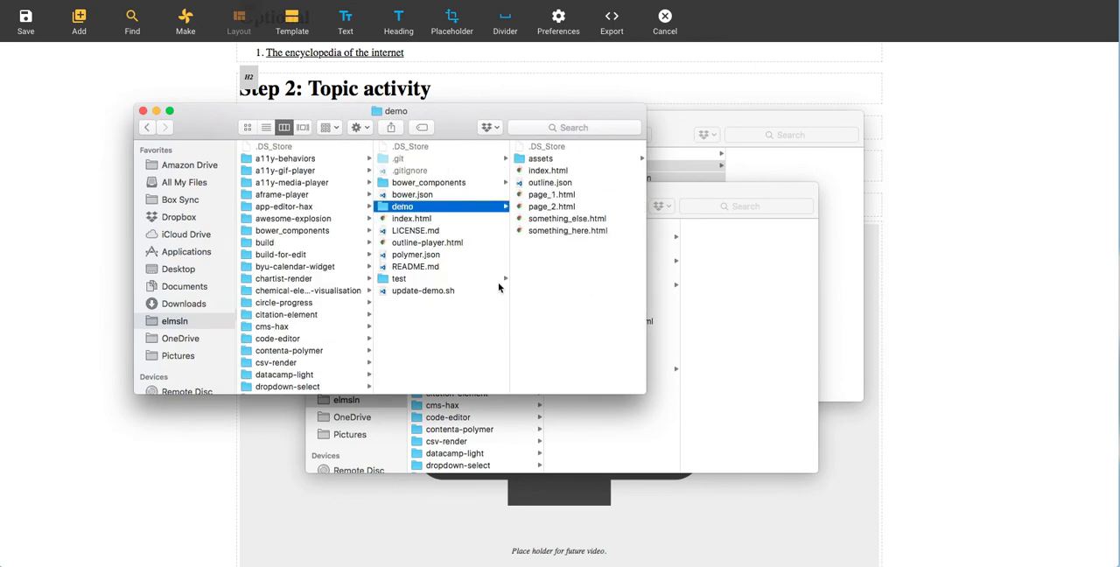
pyautogui.moveTo(560, 301); pyautogui.dragTo(551, 177)
pyautogui.press('super+BackSpace')
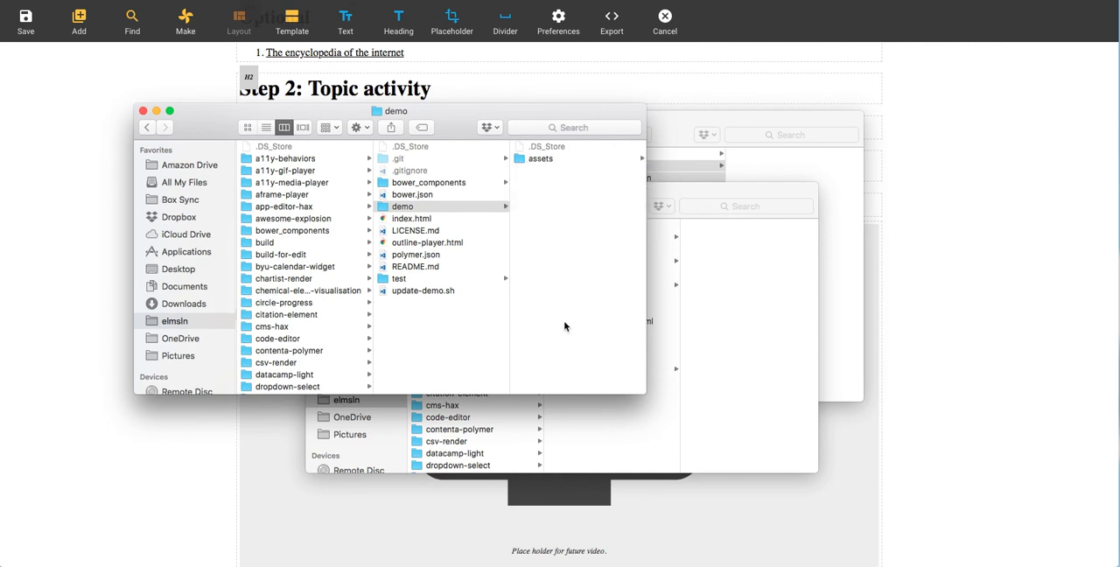
pyautogui.press('Left')
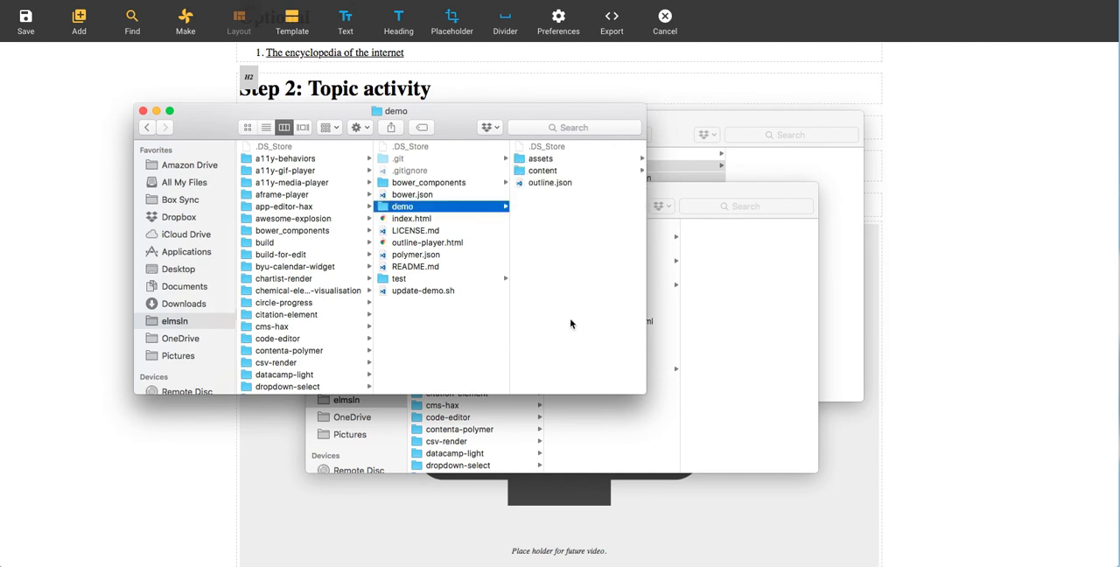
# Step: Switch to Terminal and change the working directory to LRNWebComponents/outline-player
pyautogui.press('super+Tab')
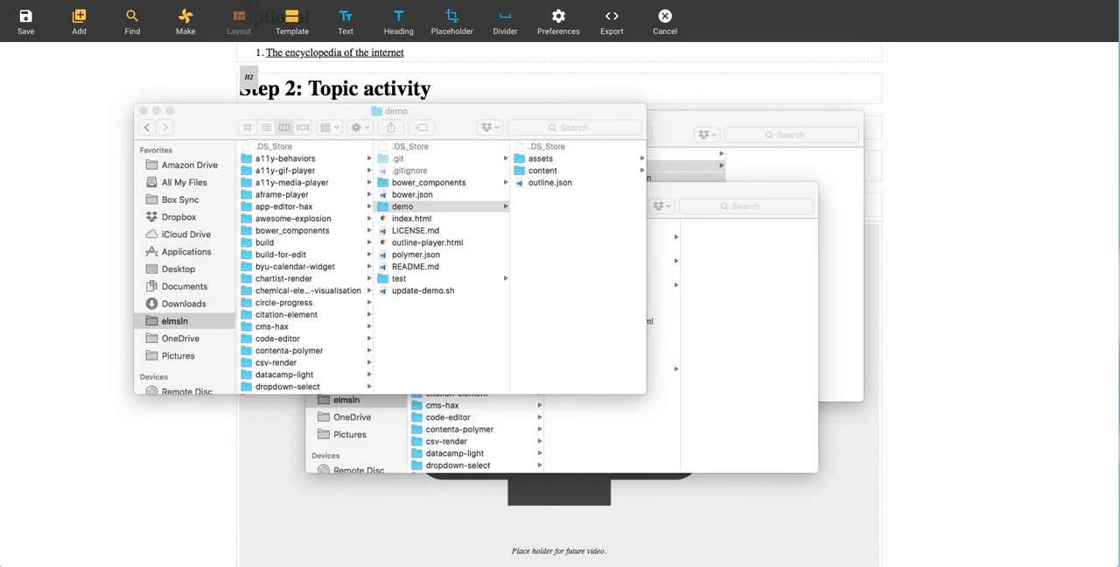
pyautogui.moveTo(0, 8); pyautogui.dragTo(446, 100)
pyautogui.write('cd LRNWebComponents/')
pyautogui.press('Tab')
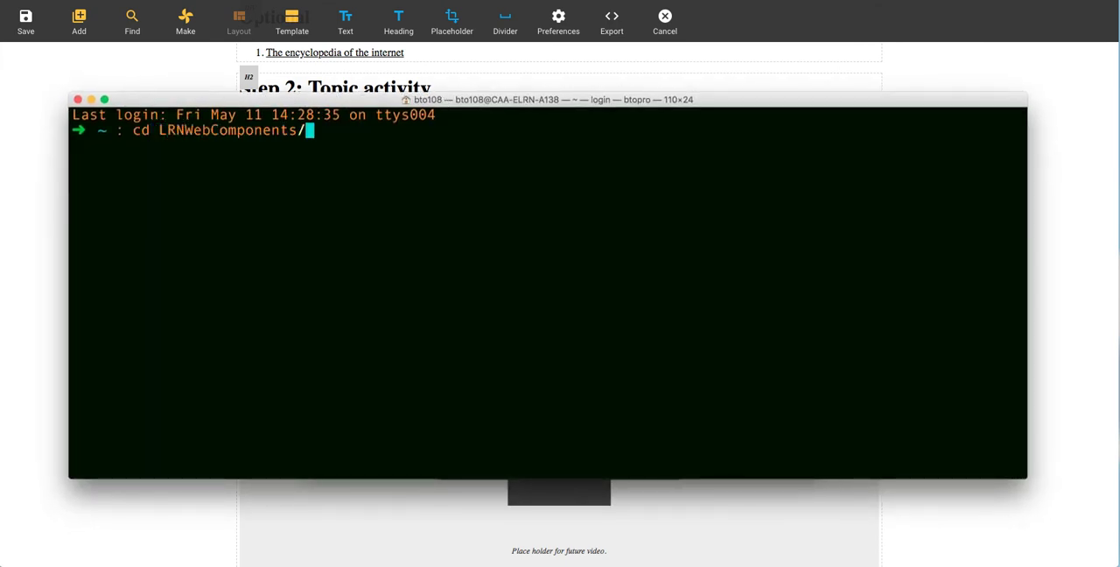
pyautogui.write('outline-player')
pyautogui.press('Return')
# Step: Start the local Polymer server for outline-player and open the element's demo page in the browser
pyautogui.write('poly')
pyautogui.press('Right')
pyautogui.press('Return')
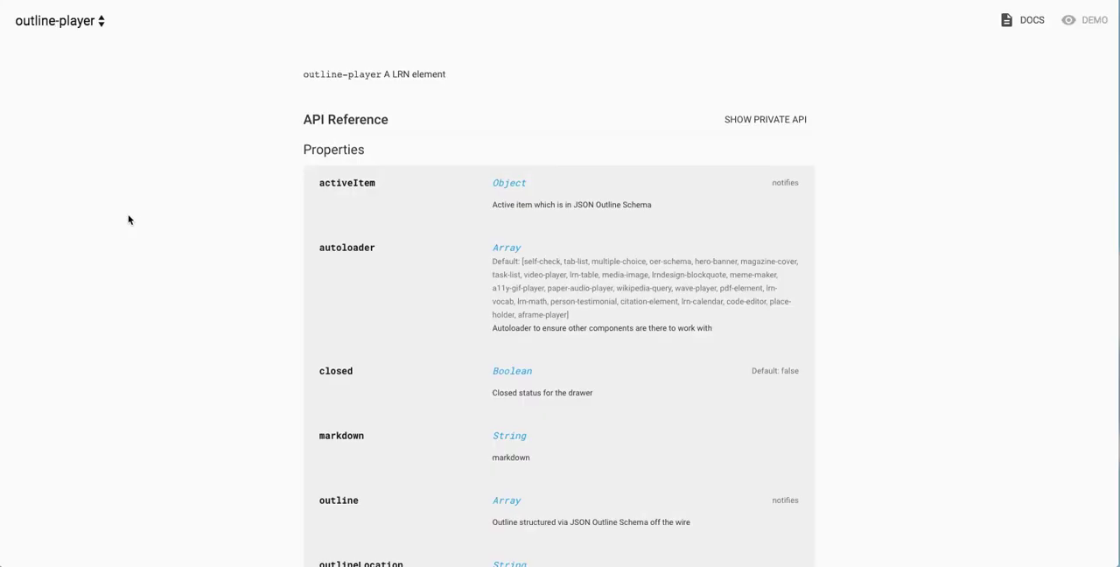
pyautogui.click(1069, 21)
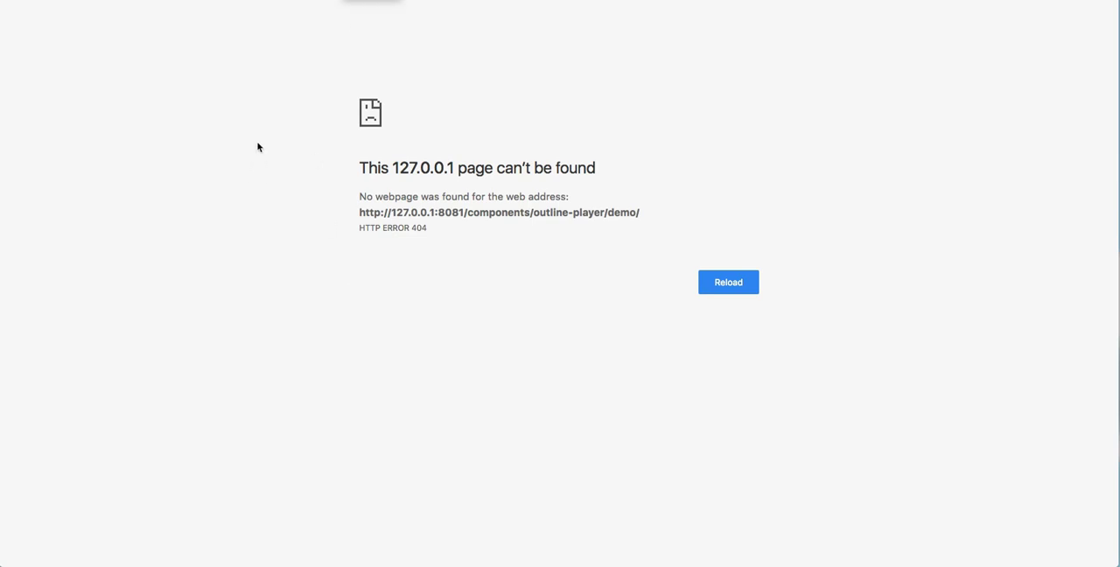
# Step: Switch to Finder and restore the deleted HTML files and outline.json in outline-player's demo folder
pyautogui.press('super+Tab')
pyautogui.click(587, 224)
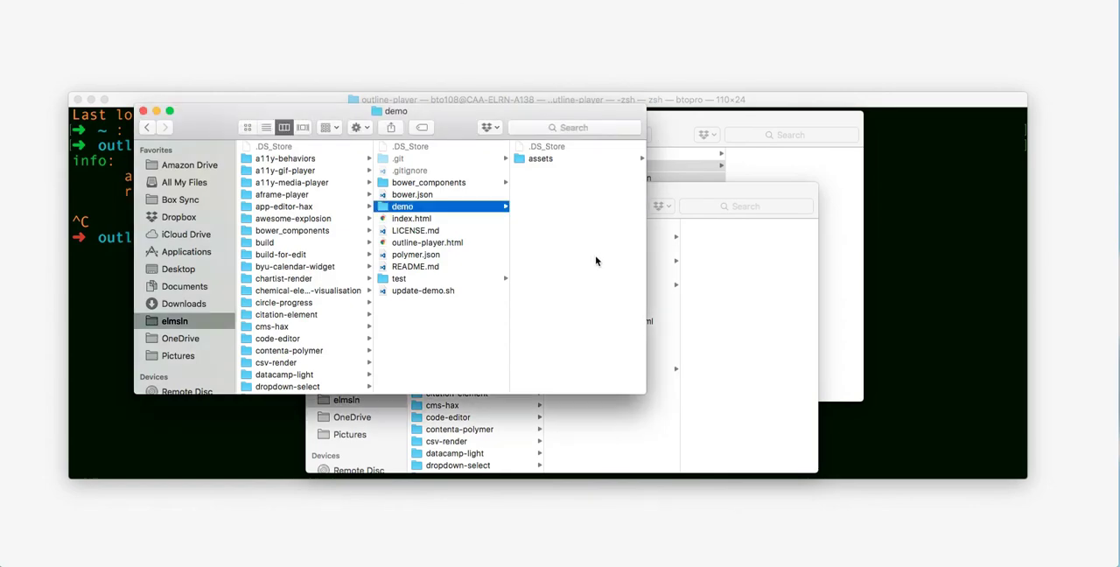
pyautogui.press('super+v')
pyautogui.click(587, 300)
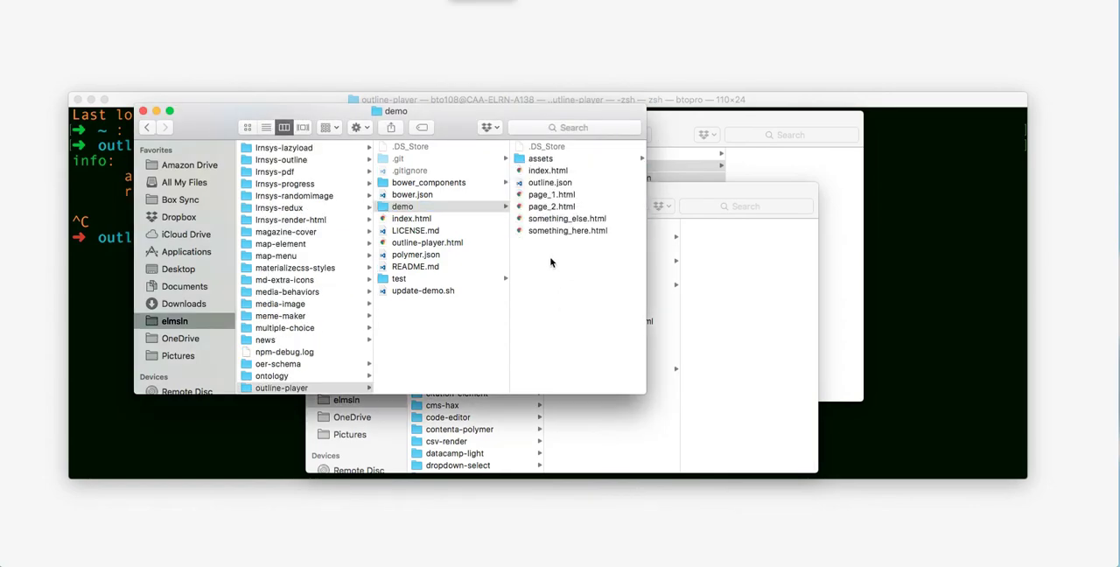
# Step: Replace the demo folder's outline.json and HTML pages, except index.html, with the copied content folder and outline.json
pyautogui.moveTo(554, 278); pyautogui.dragTo(538, 200)
pyautogui.hotkey('shift', 'Up')
pyautogui.press('super+BackSpace')
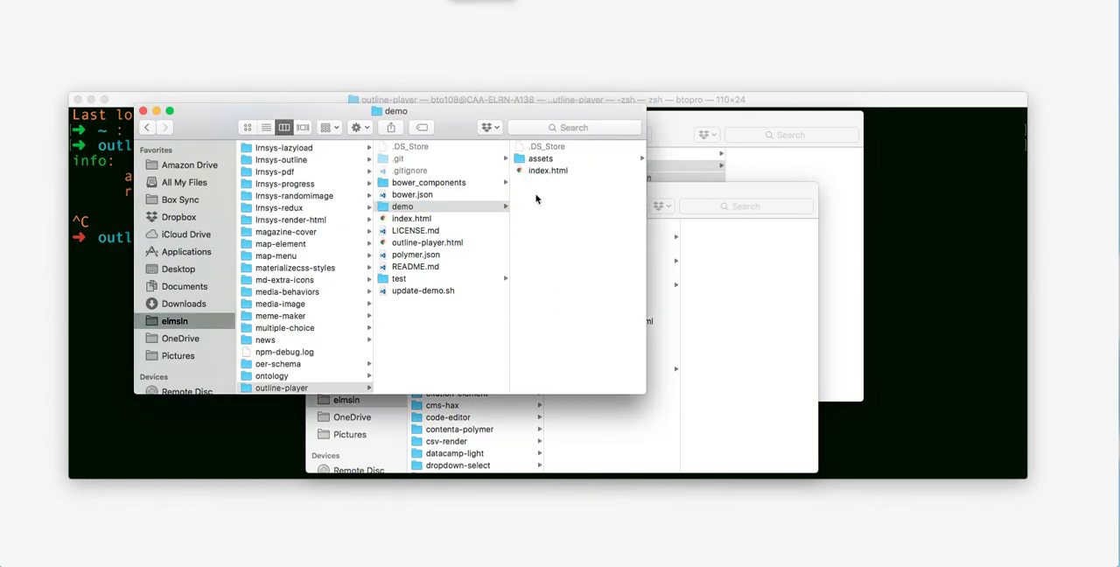
pyautogui.click(546, 222)
pyautogui.press('super+v')
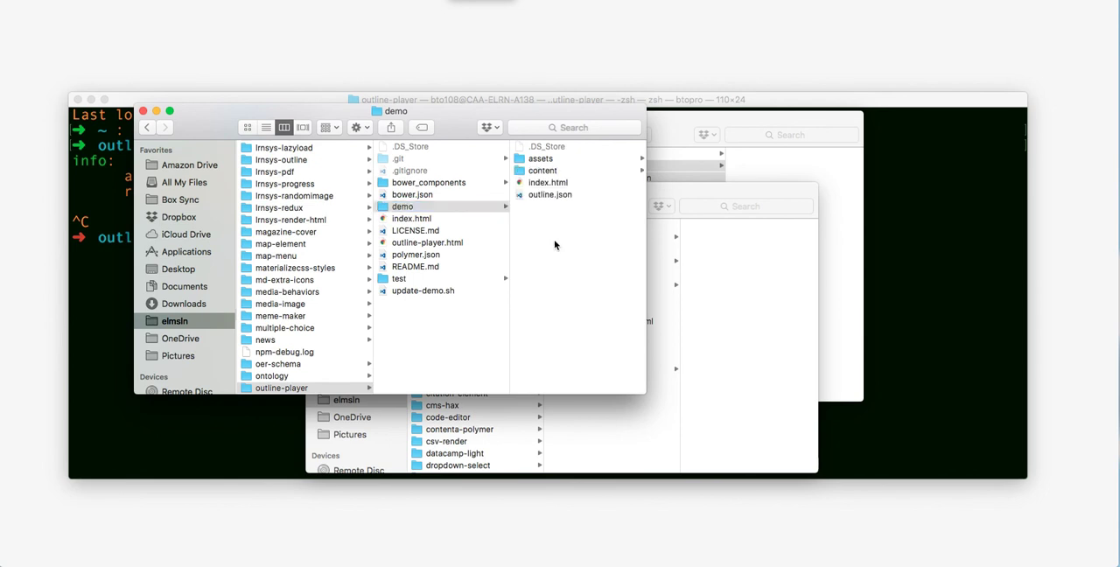
# Step: Reload the demo page in the browser, then switch to Terminal and restart the server with polymer serve --open
pyautogui.click(401, 23)
pyautogui.press('super+r')
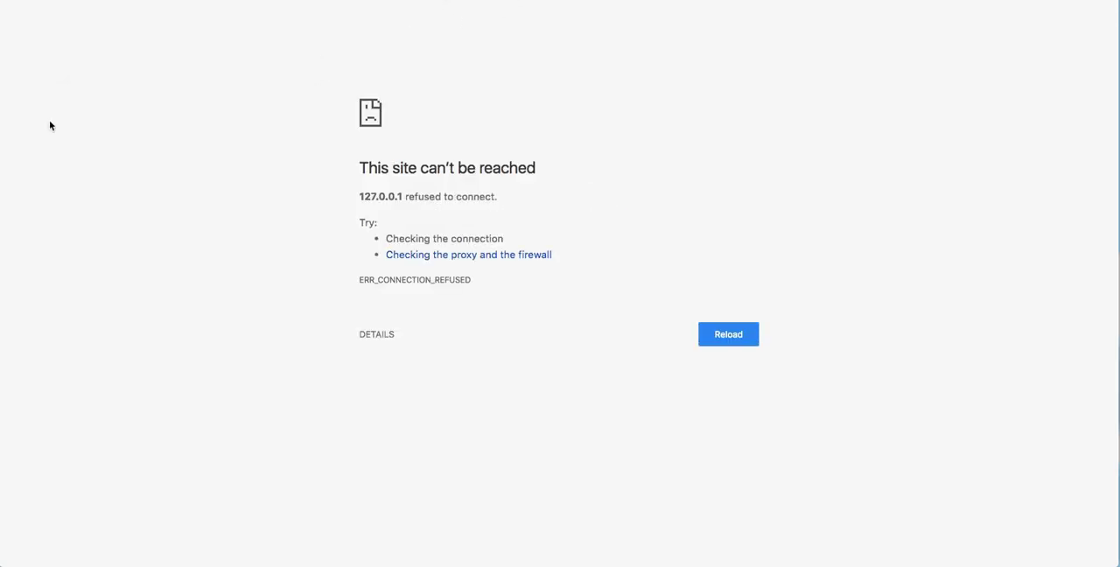
pyautogui.press('super+Tab')
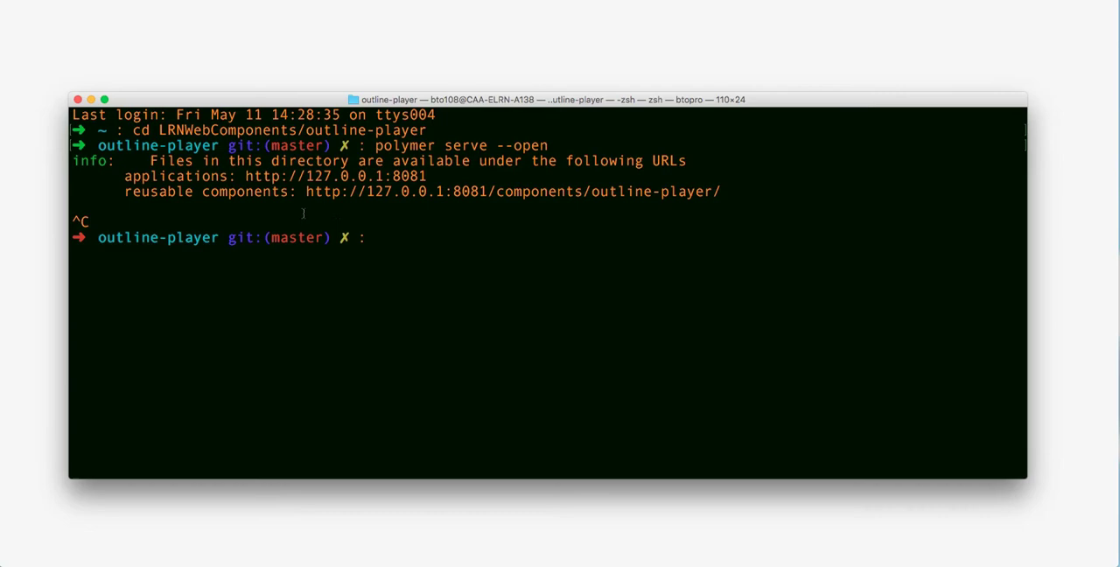
pyautogui.press('Up')
pyautogui.press('Return')
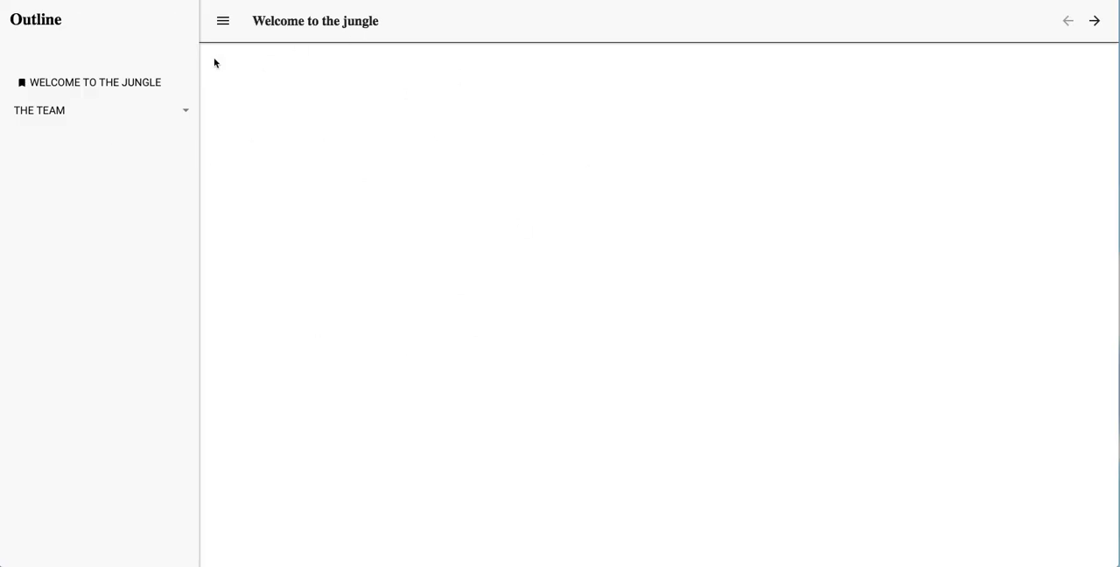
# Step: Browse the outline's pages from Welcome to the jungle through Really Fun Time 3, expanding The Team and The Purpose, and open The Mission
pyautogui.click(123, 81)
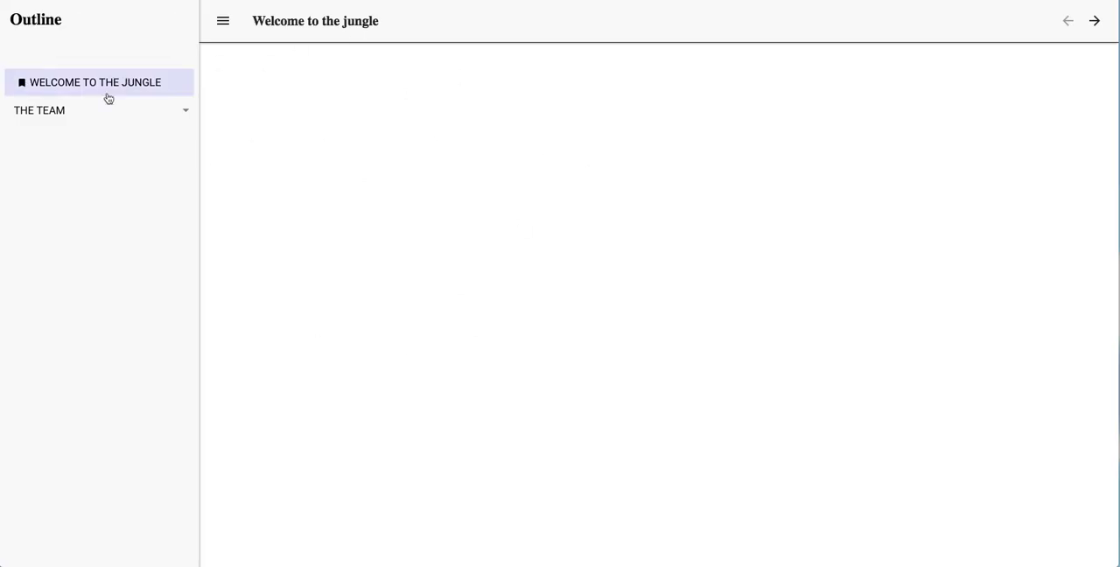
pyautogui.click(181, 112)
pyautogui.click(103, 177)
pyautogui.click(86, 210)
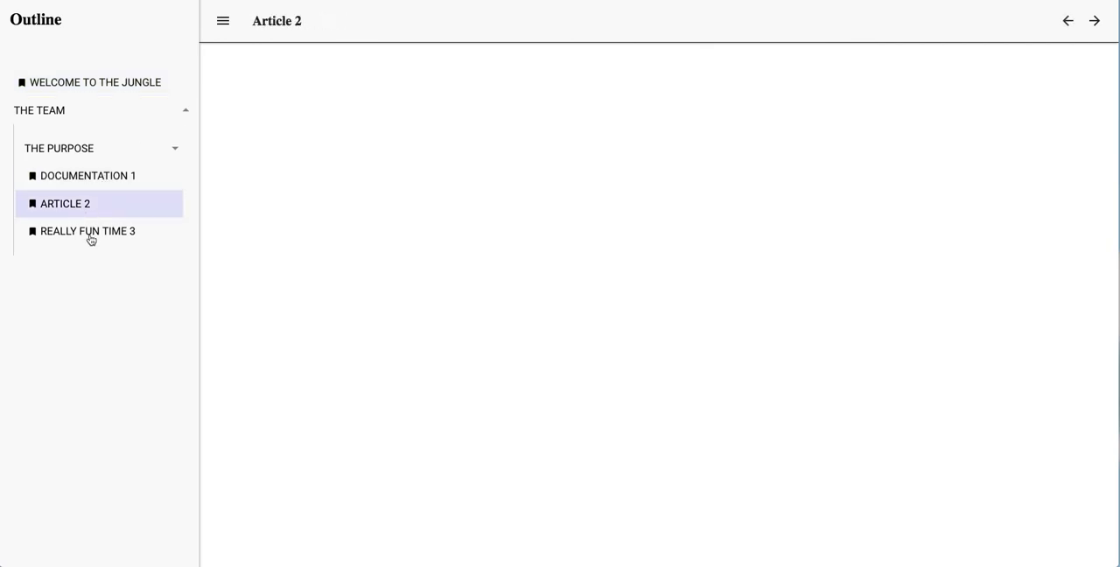
pyautogui.click(91, 234)
pyautogui.click(173, 149)
pyautogui.click(103, 187)
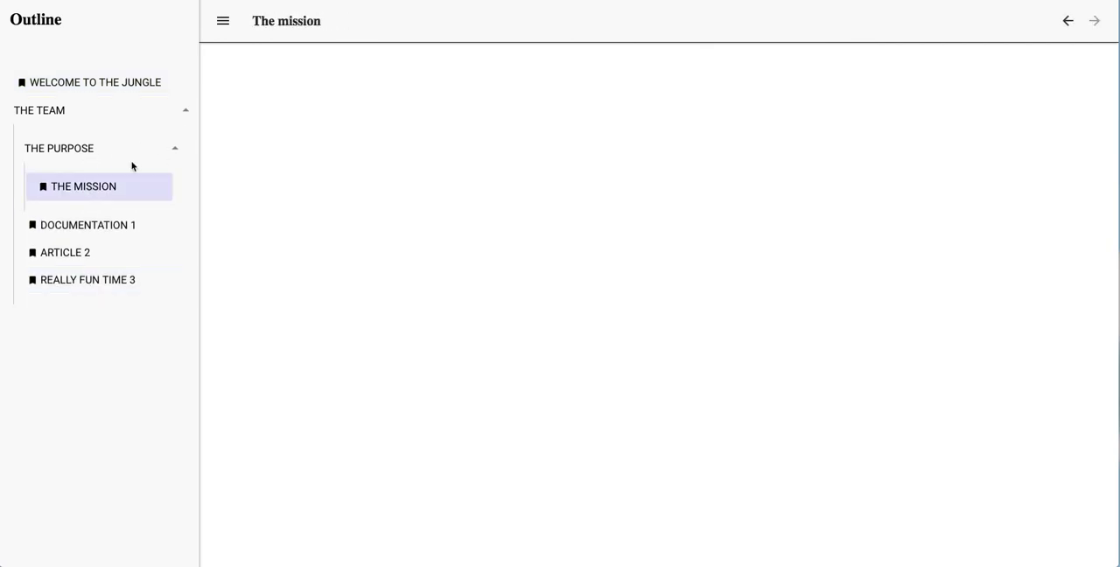
# Step: Page backward and forward through the outline, ending on the Welcome to the jungle page
pyautogui.click(1067, 22)
pyautogui.click(1068, 27)
pyautogui.click(1068, 27)
pyautogui.click(1068, 27)
pyautogui.click(1094, 24)
pyautogui.click(1093, 24)
pyautogui.click(1093, 24)
pyautogui.doubleClick(1093, 24)
pyautogui.click(1068, 26)
pyautogui.click(1069, 27)
pyautogui.click(1069, 27)
pyautogui.click(1068, 27)
pyautogui.click(1069, 28)
pyautogui.click(1095, 23)
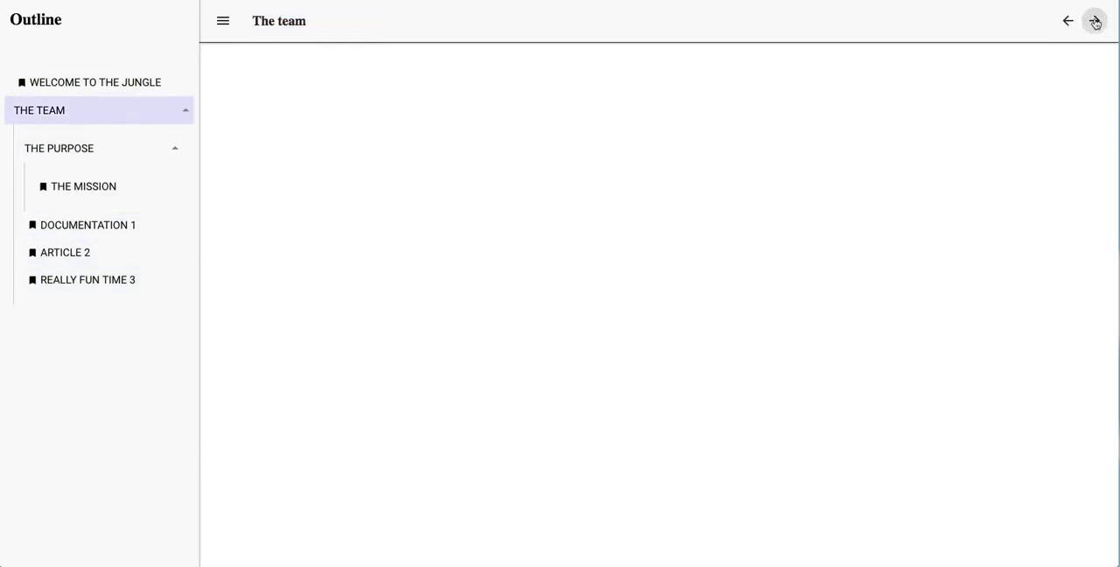
pyautogui.click(1069, 23)
# Step: Examine the content of the Welcome to the jungle page, paging forward once and returning to it
pyautogui.scroll(-10, 553, 190)
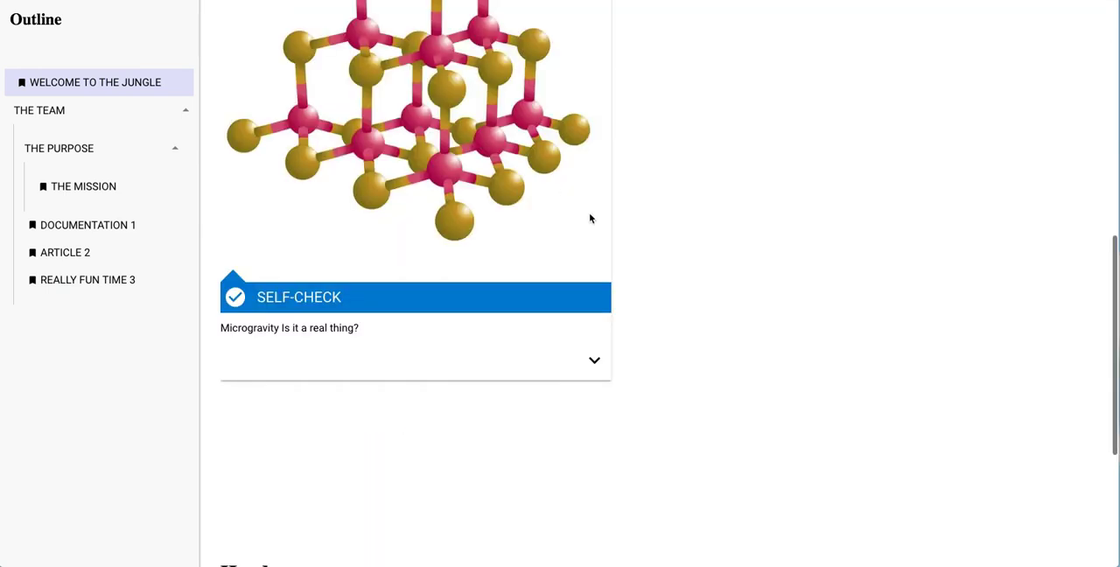
pyautogui.scroll(10, 376, 329)
pyautogui.click(1094, 25)
pyautogui.click(1067, 21)
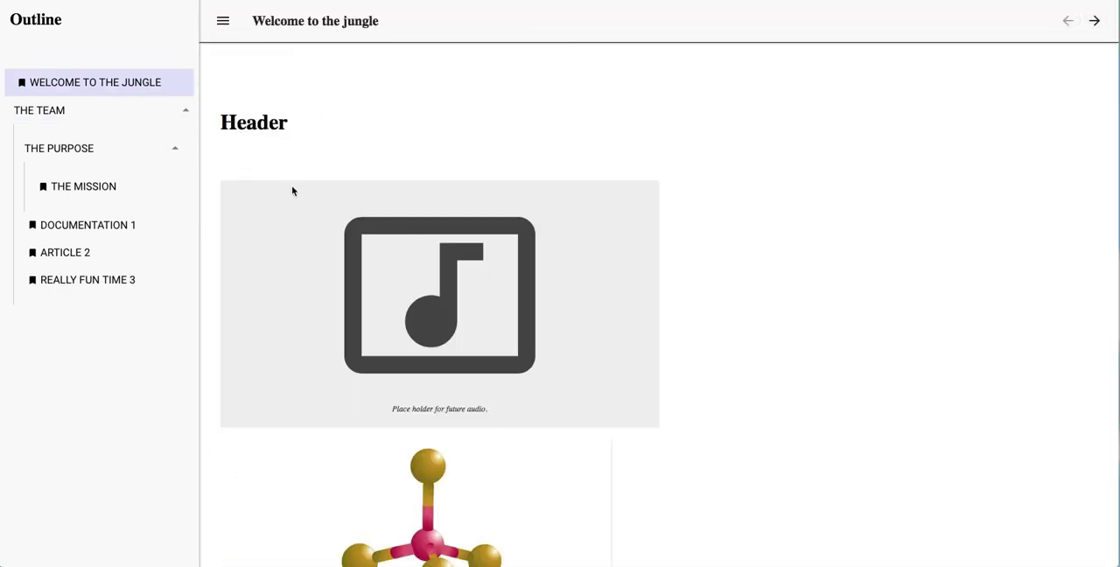
pyautogui.scroll(-5, 293, 191)
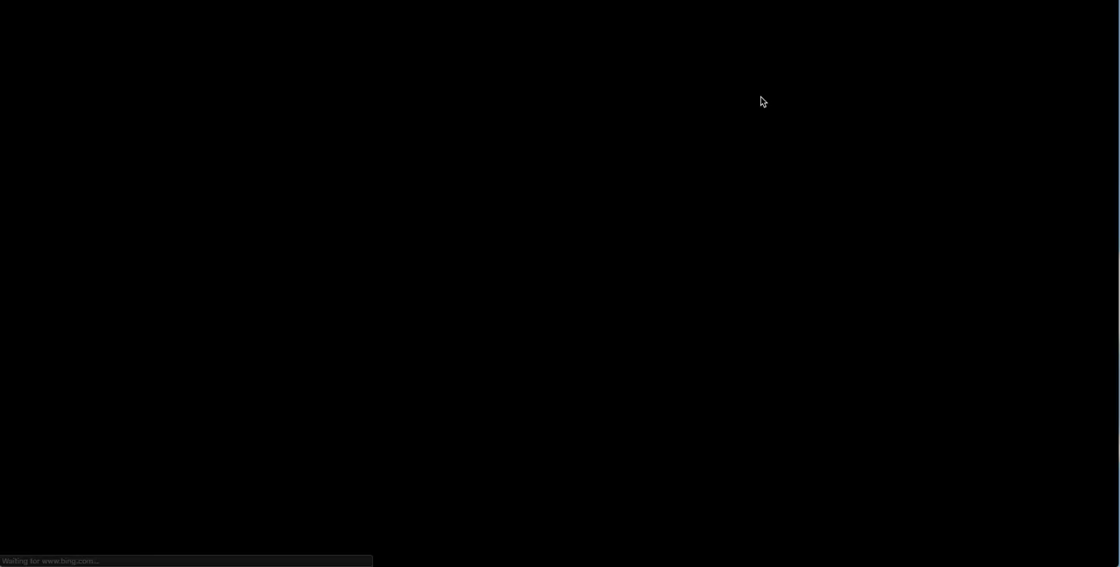
# Step: Open the HAX module's project page on drupal.org and look over its description and downloads
pyautogui.write('drupal.org')
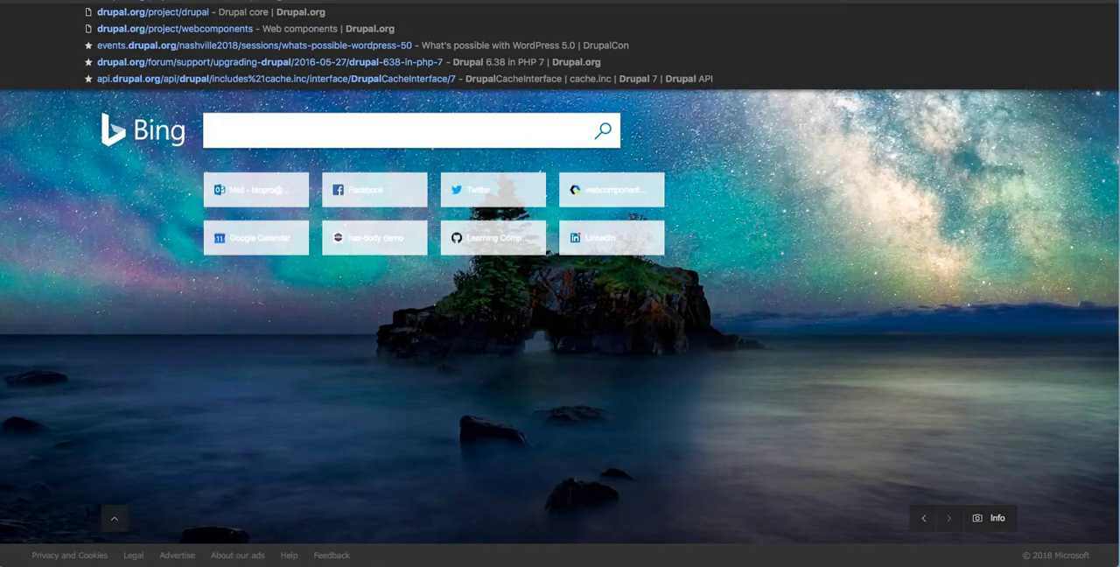
pyautogui.press('Return')
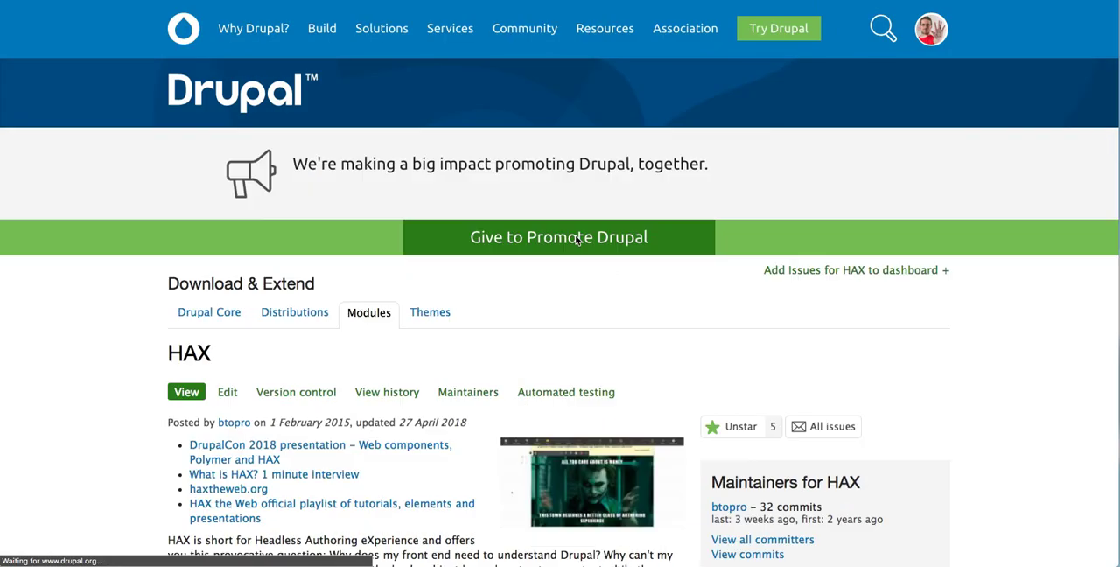
pyautogui.scroll(-3, 577, 241)
pyautogui.scroll(-1, 954, 271)
pyautogui.scroll(-15, 316, 333)
pyautogui.scroll(15, 943, 282)
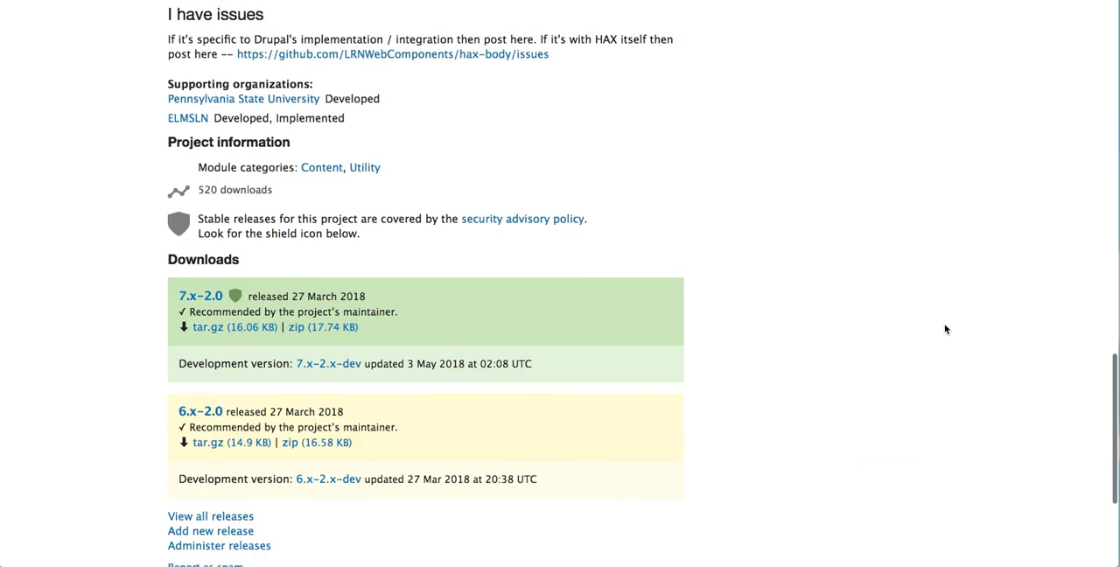
pyautogui.scroll(3, 999, 339)
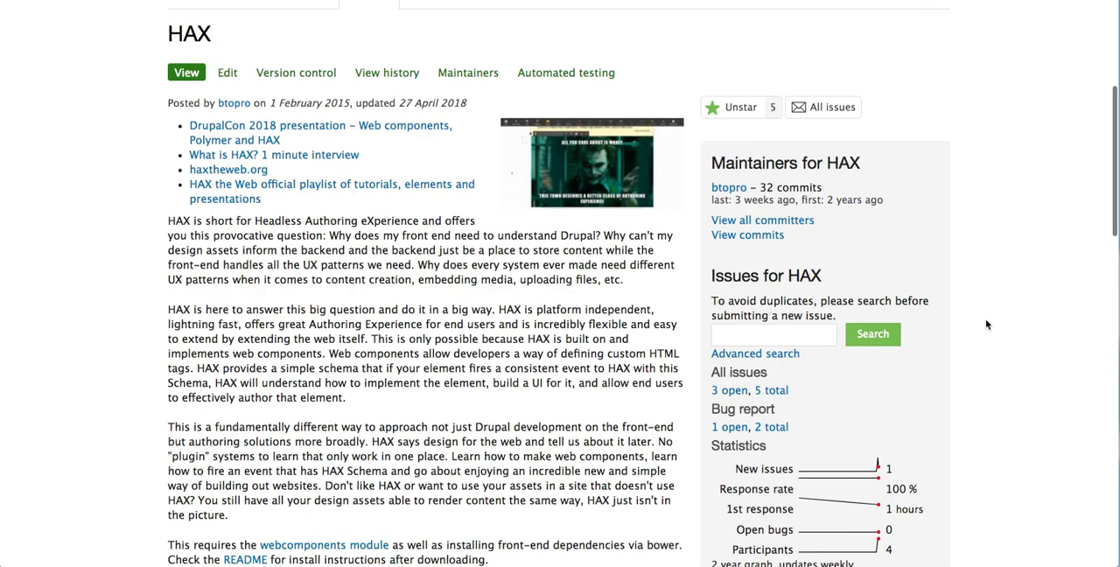
# Step: Open the full issue list for the HAX project and look through its entries
pyautogui.click(872, 333)
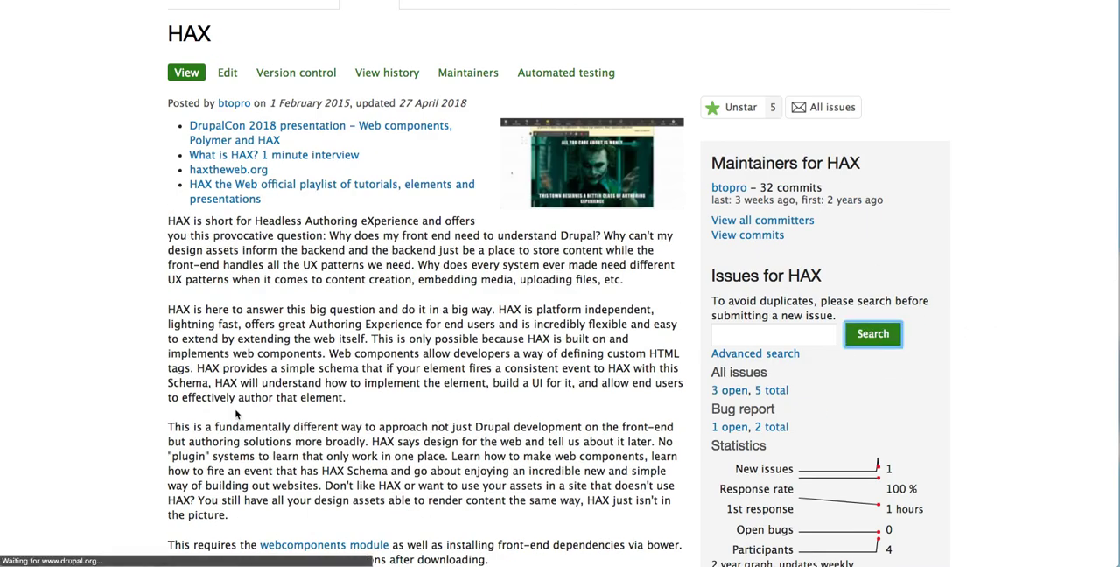
pyautogui.scroll(-3, 107, 381)
pyautogui.scroll(-2, 108, 381)
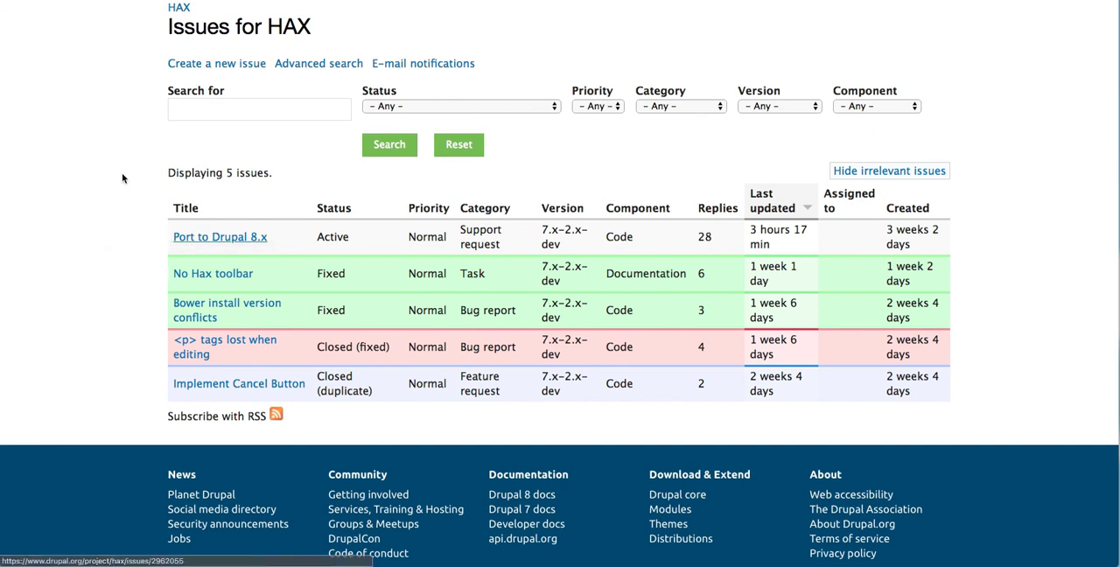
# Step: Open the Port to Drupal 8.x issue and read through its comments
pyautogui.click(193, 242)
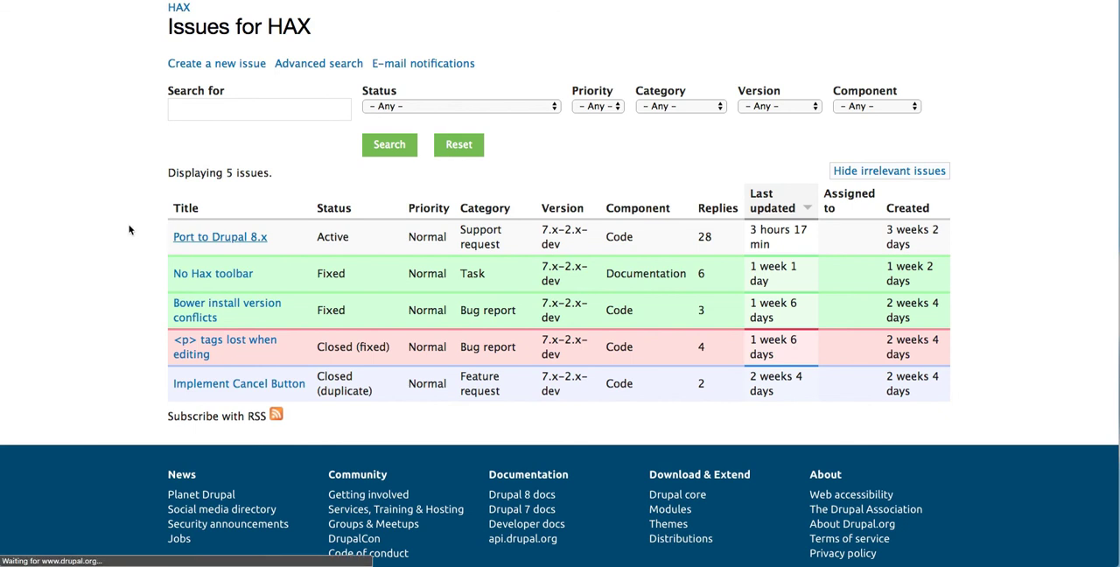
pyautogui.scroll(-15, 47, 265)
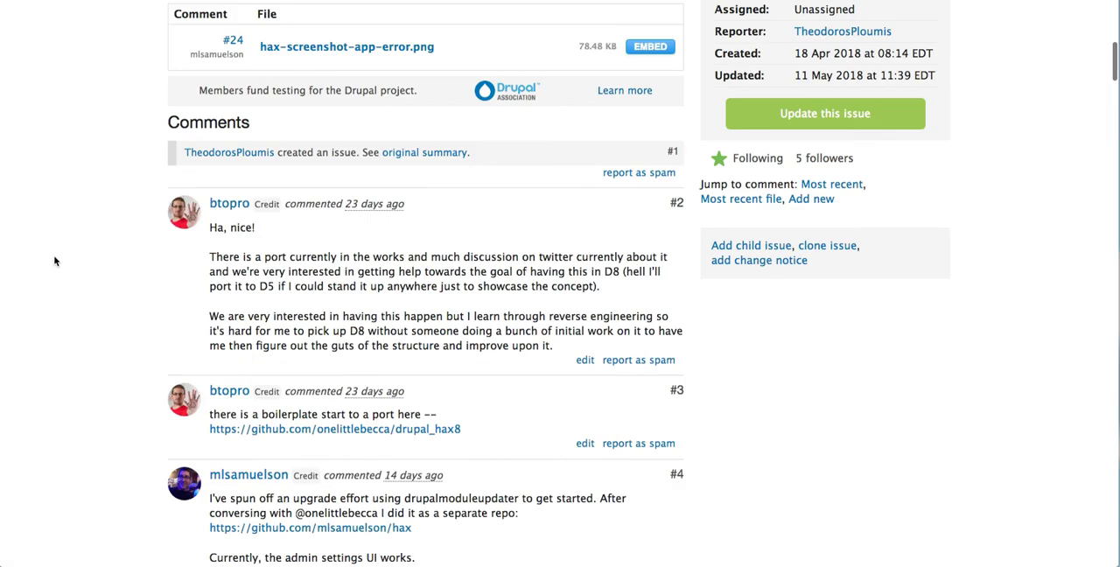
pyautogui.scroll(-20, 61, 263)
pyautogui.scroll(20, 52, 253)
pyautogui.scroll(-3, 41, 256)
pyautogui.scroll(5, 41, 256)
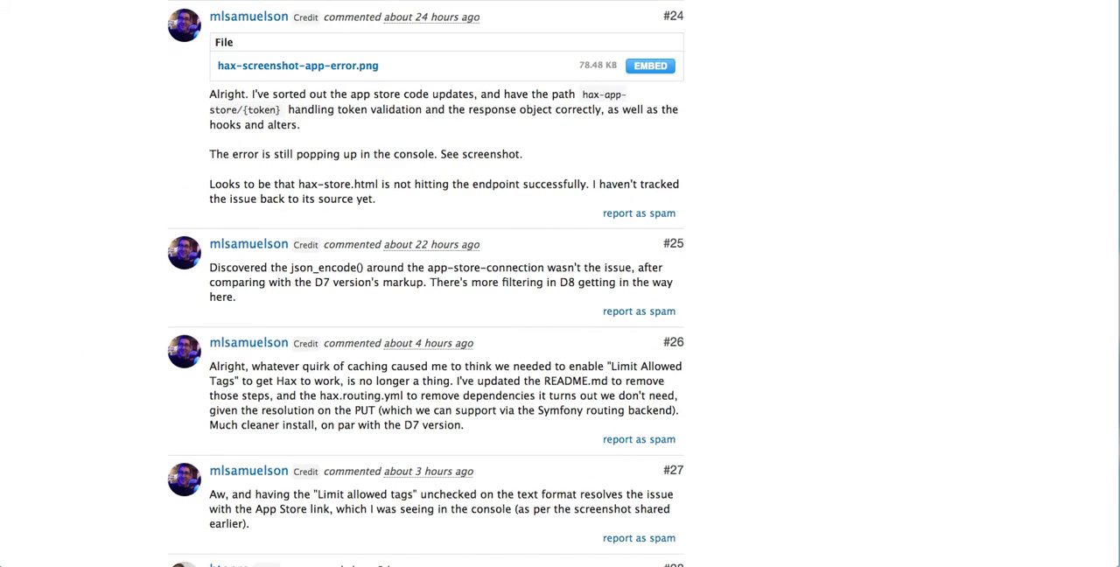
# Step: Open the hax-body demo on haxtheweb.org and highlight the site's domain name in its web address
pyautogui.write('hax')
pyautogui.press('Return')
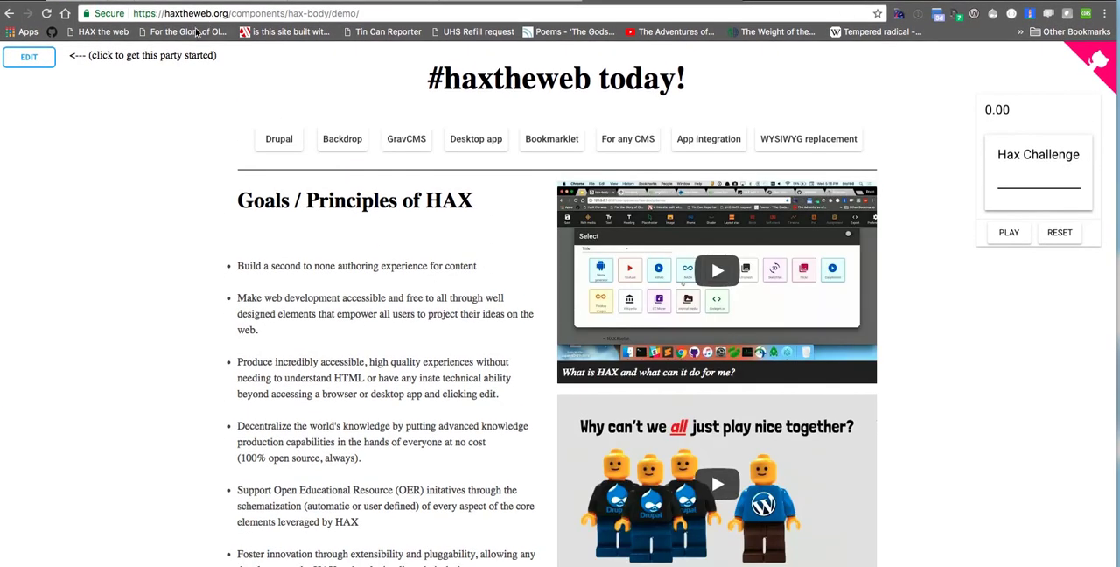
pyautogui.doubleClick(185, 14)
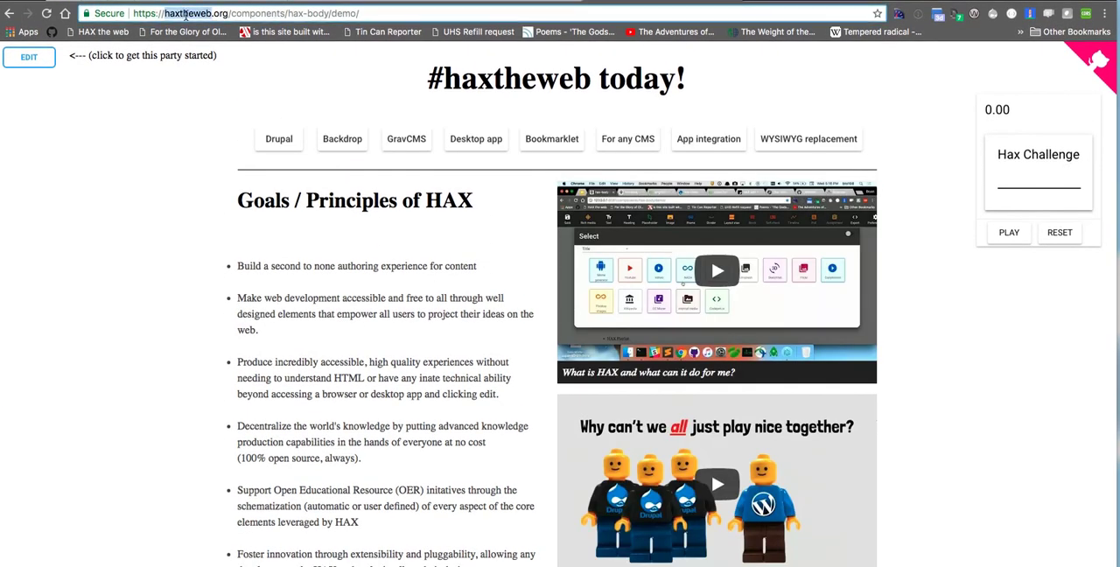
pyautogui.click(126, 201)
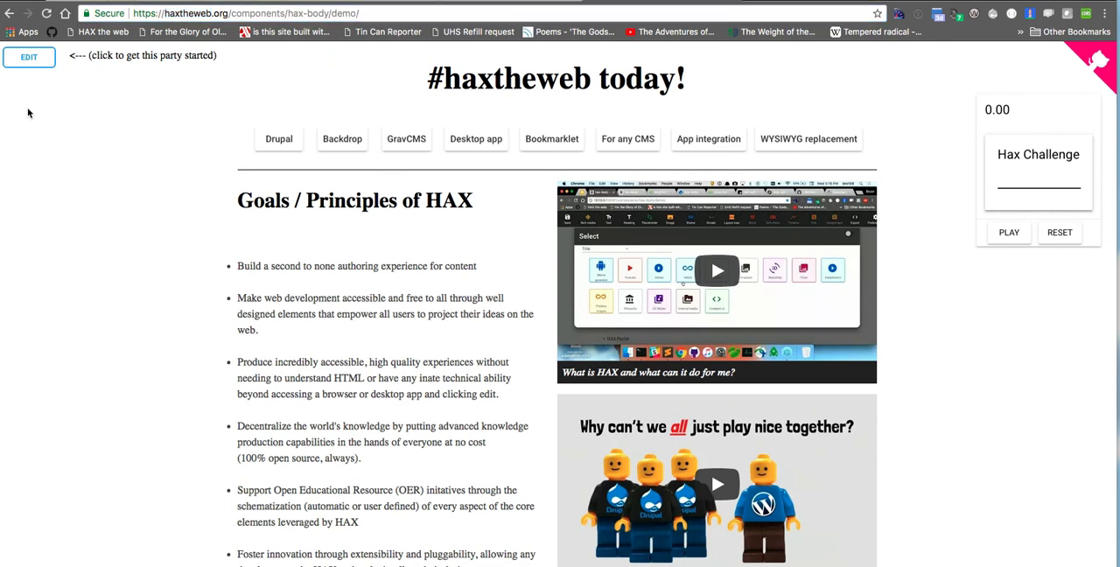